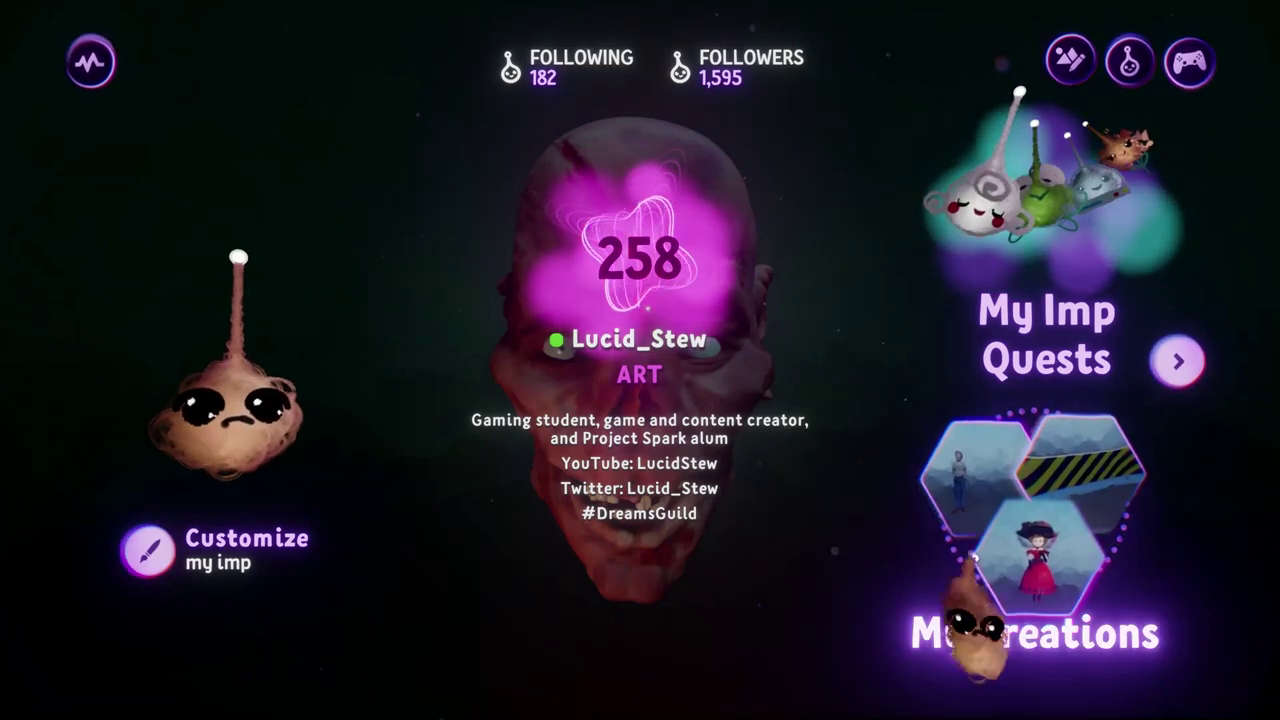
- Start a new scene from My Creations and browse the stamp search for something to place
click(973, 556)
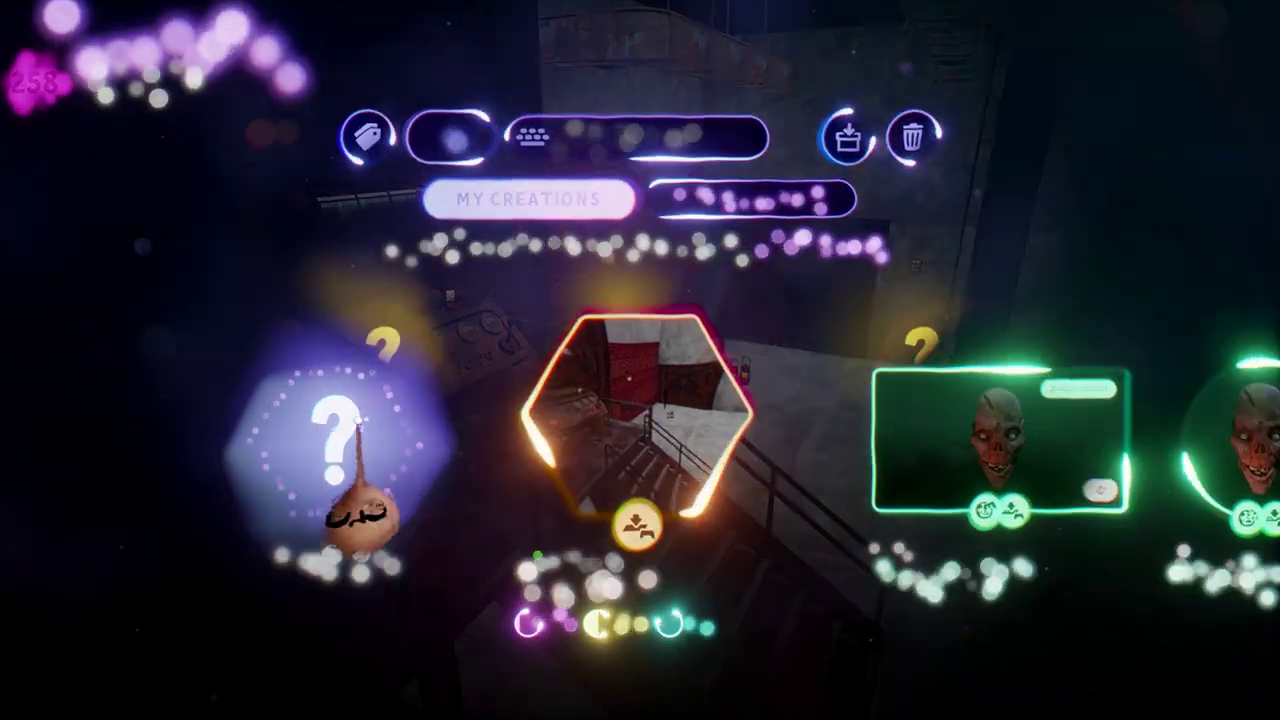
click(258, 452)
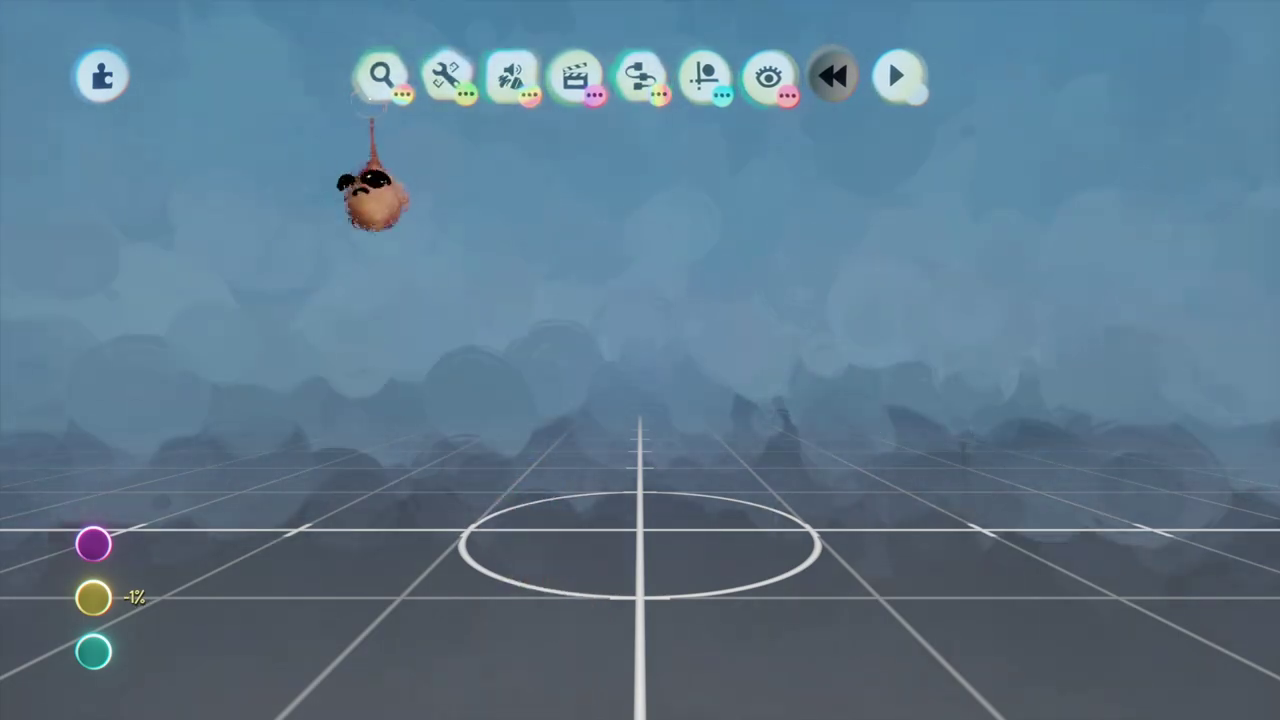
click(472, 75)
click(315, 252)
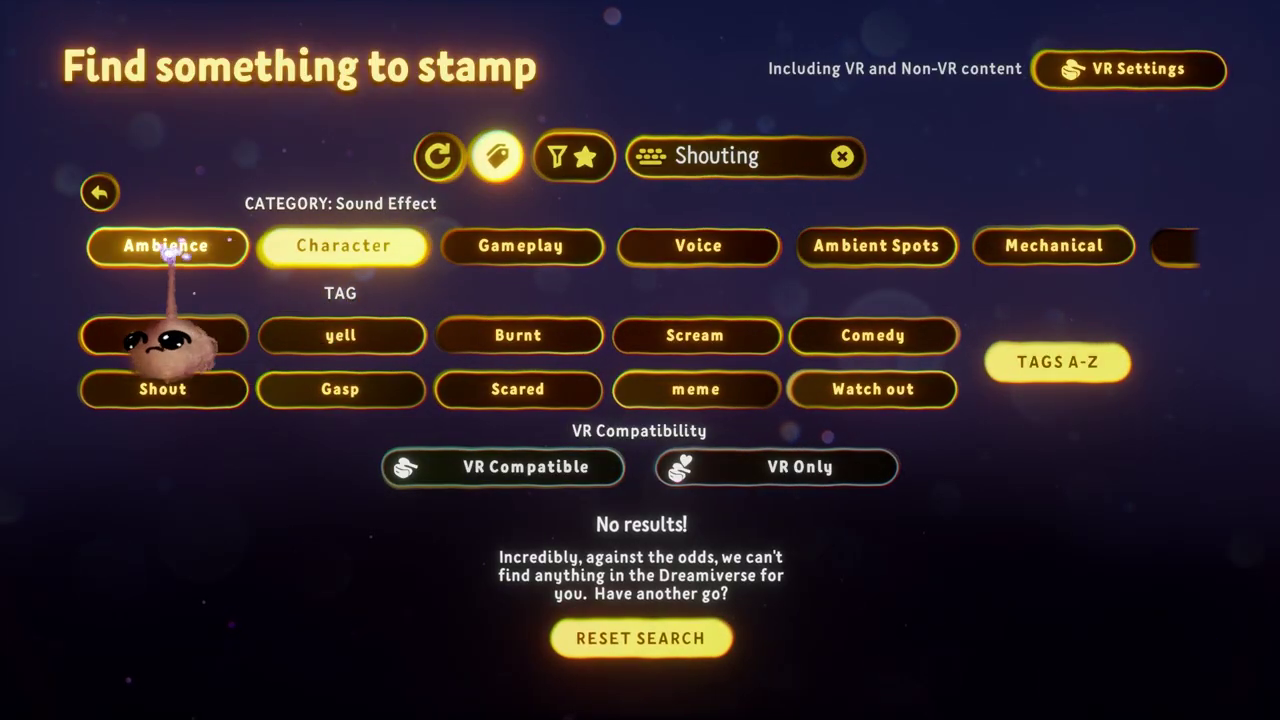
click(99, 192)
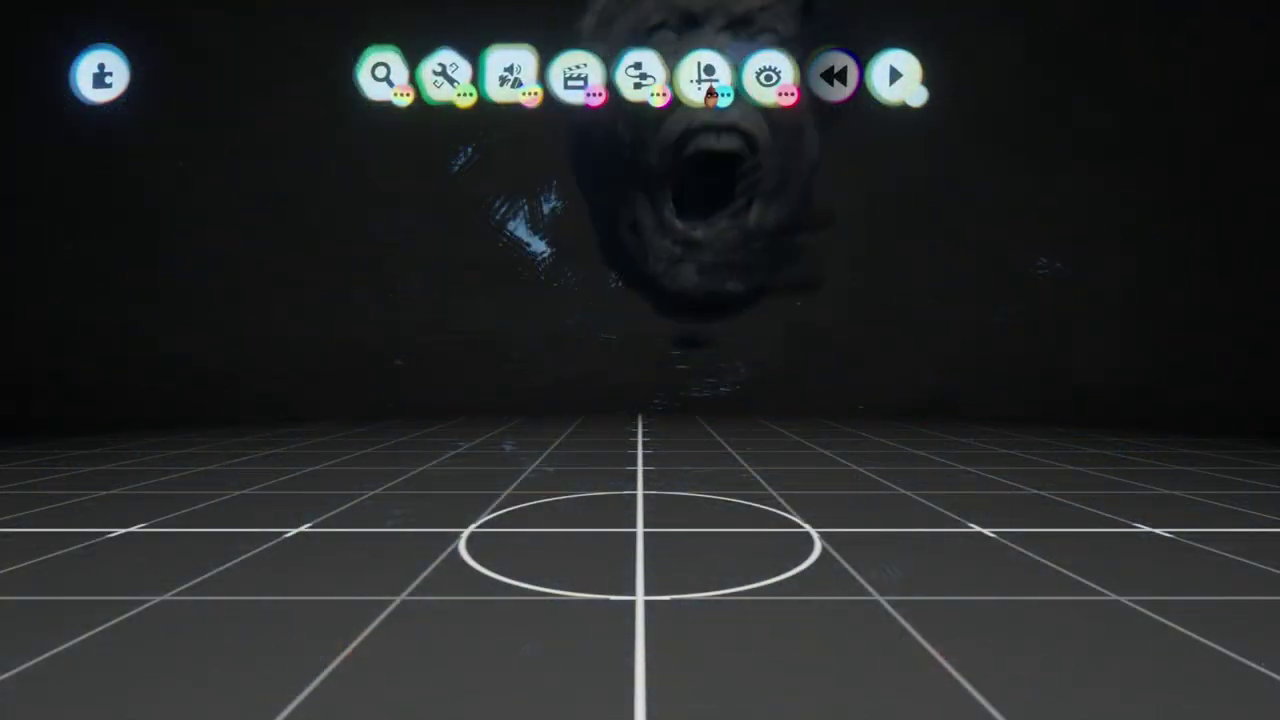
- Turn on Grid Snap, place the screaming head sculpture at the scene's centre and check it from the side
click(703, 78)
click(543, 142)
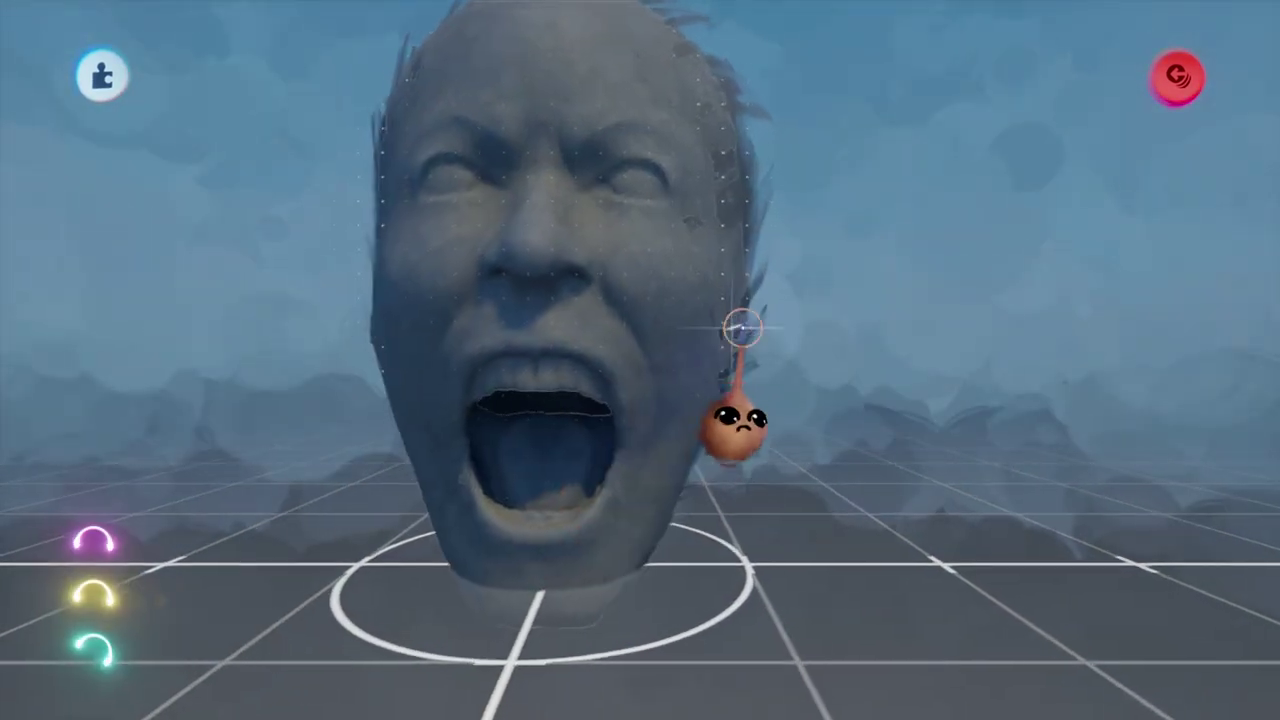
mouse_move(740, 329)
middle_down()
mouse_move(671, 289)
mouse_move(645, 175)
middle_up()
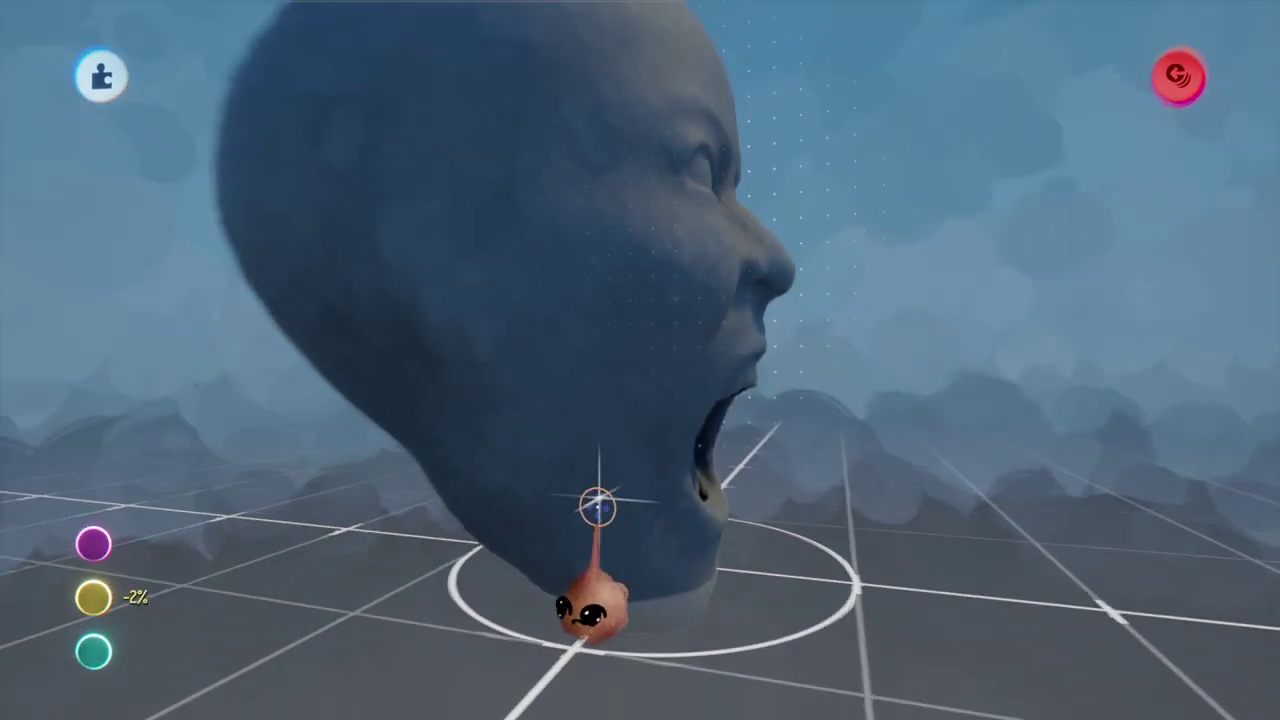
middle_drag(598, 507, 566, 323)
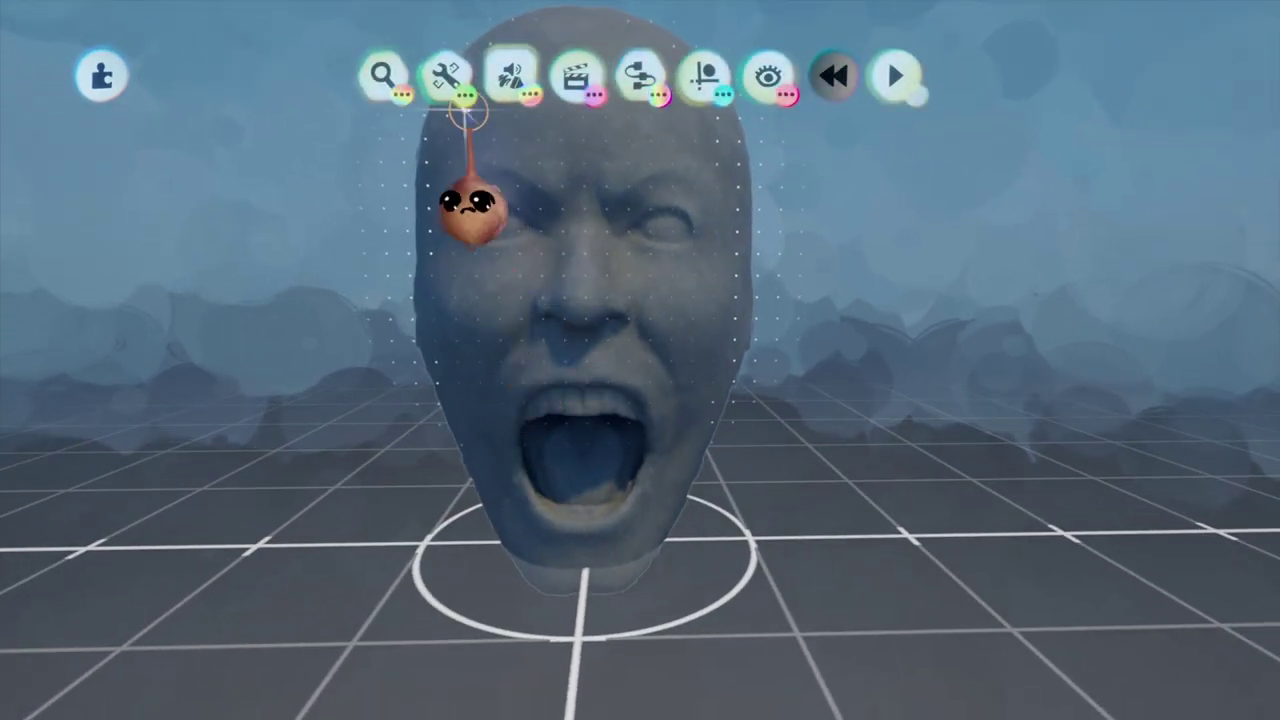
- Try increasing the head's sculpture detail and undo the change
click(445, 75)
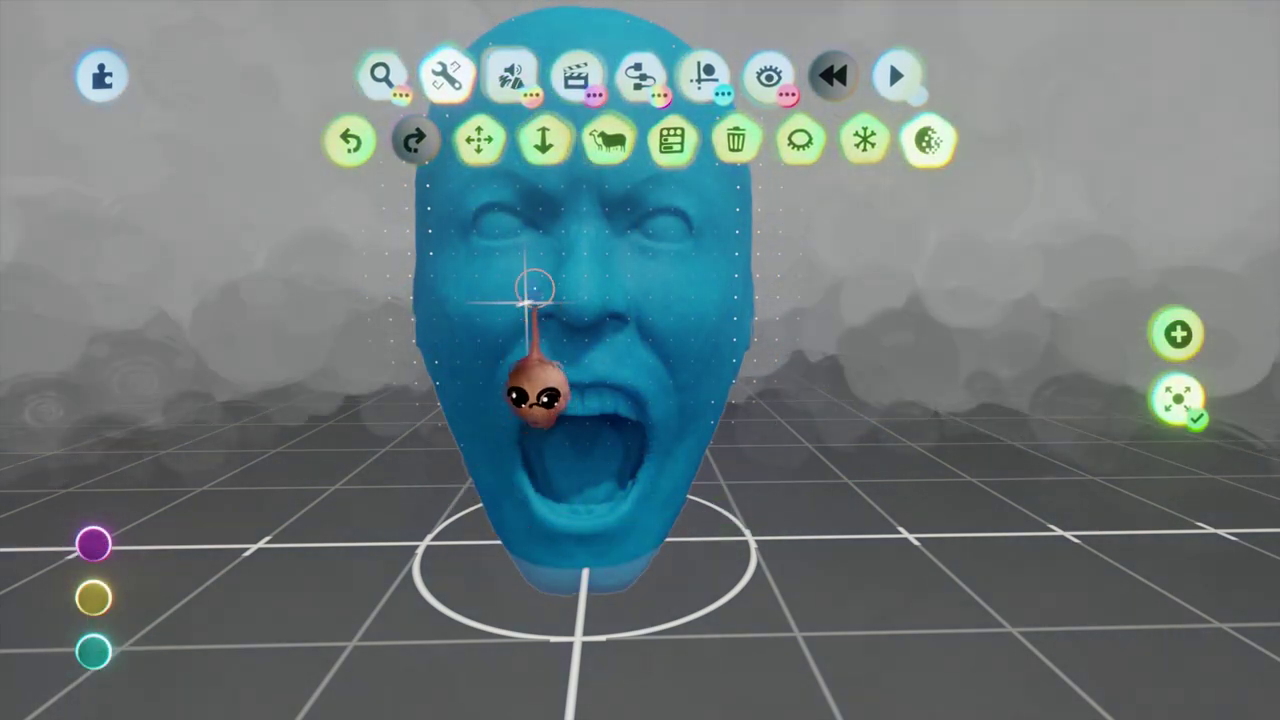
click(468, 130)
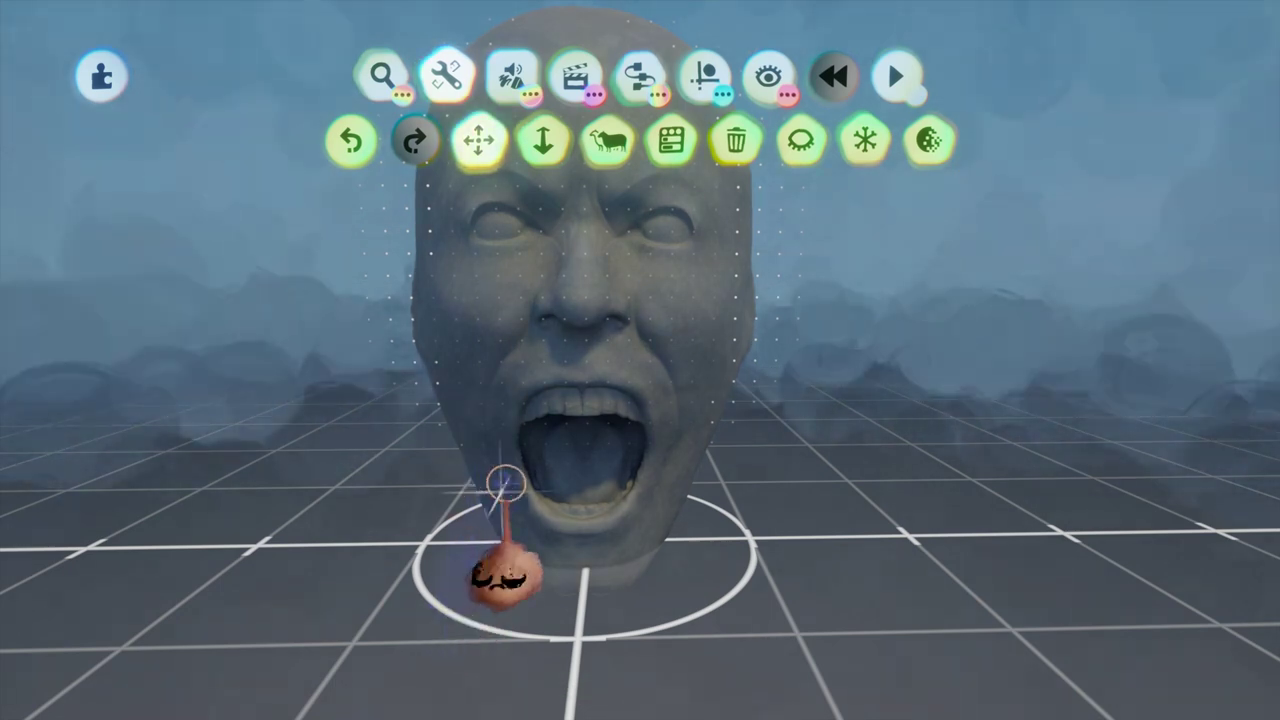
key(ctrl+z)
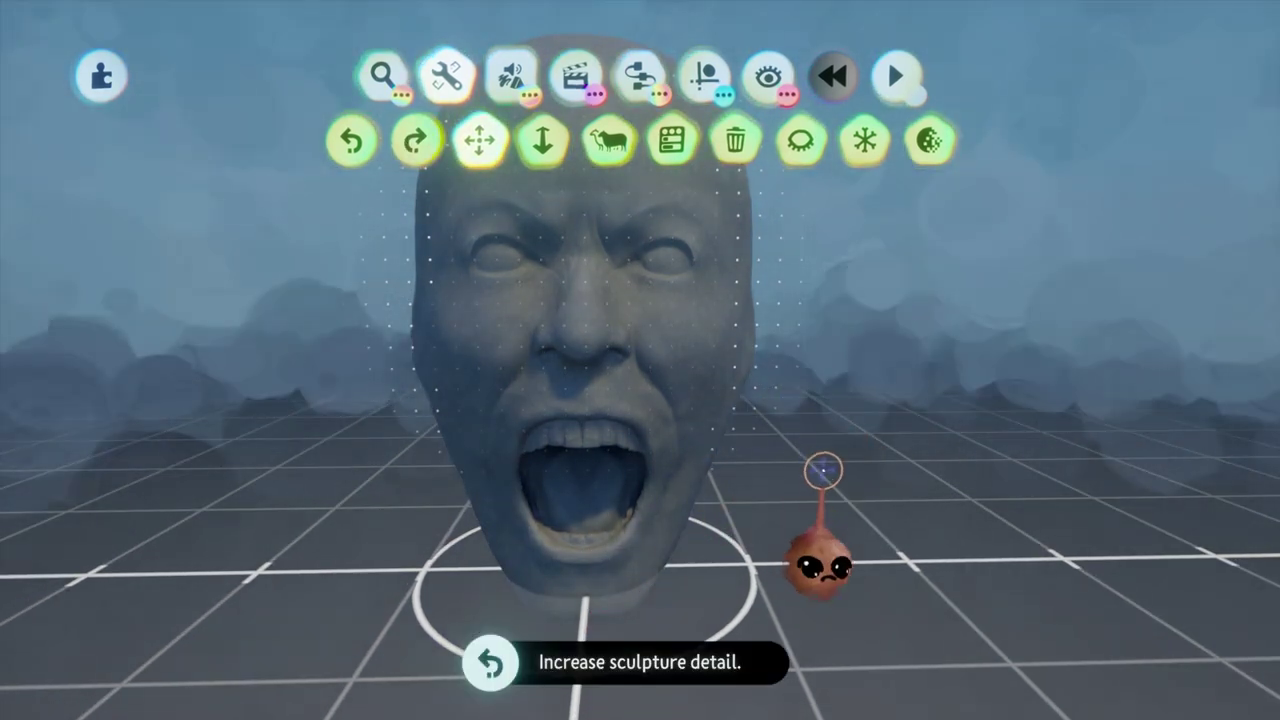
- Clone the screaming head into several copies placed side by side
scroll(734, 537, down, 3)
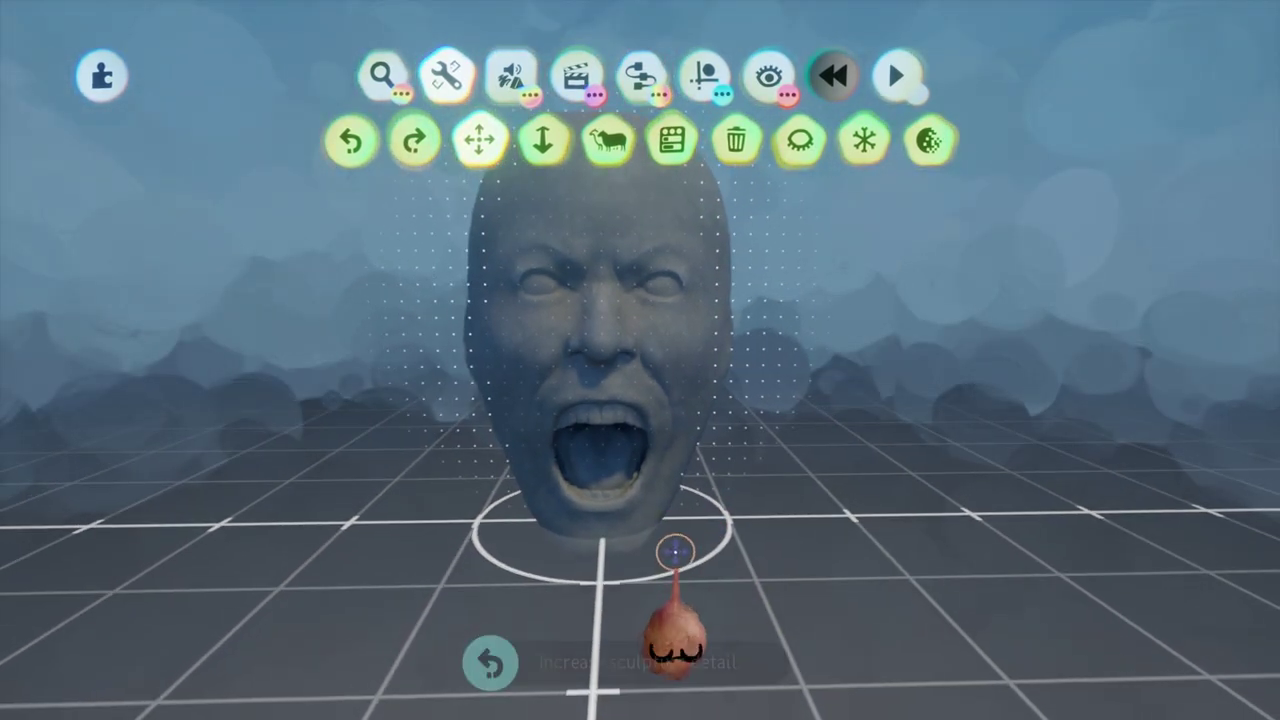
scroll(661, 541, up, 1)
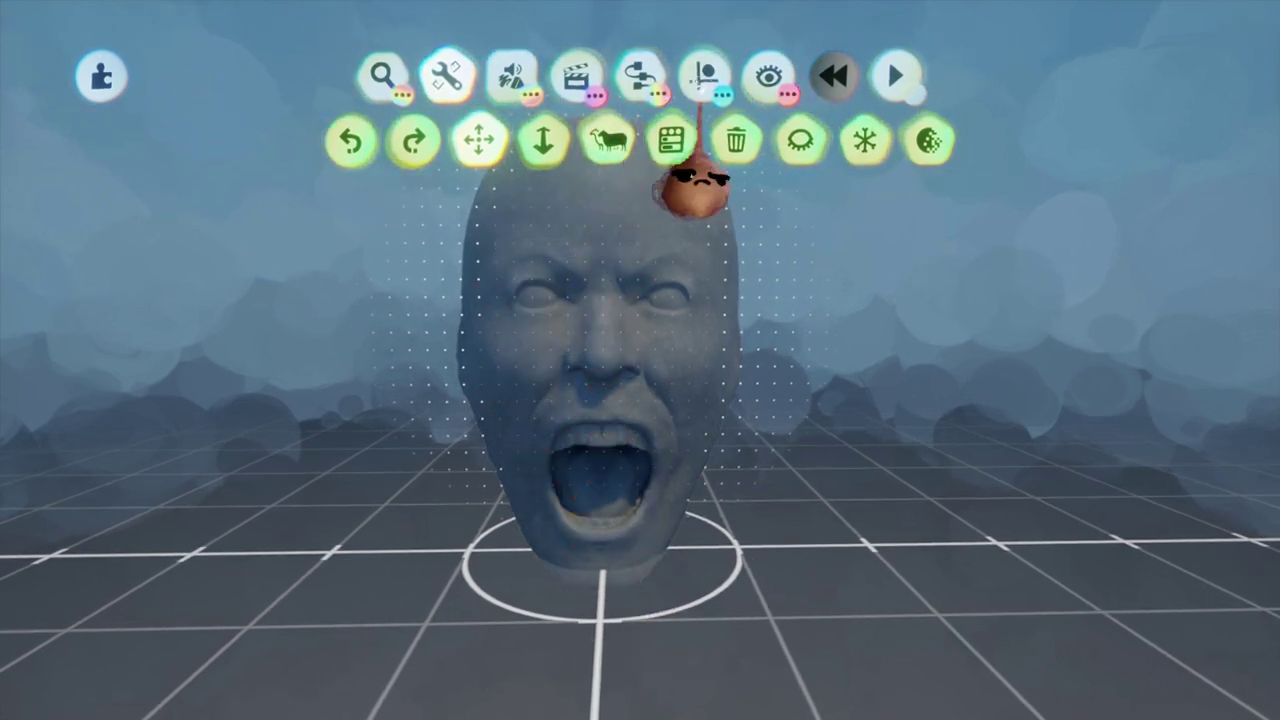
click(617, 142)
click(617, 142)
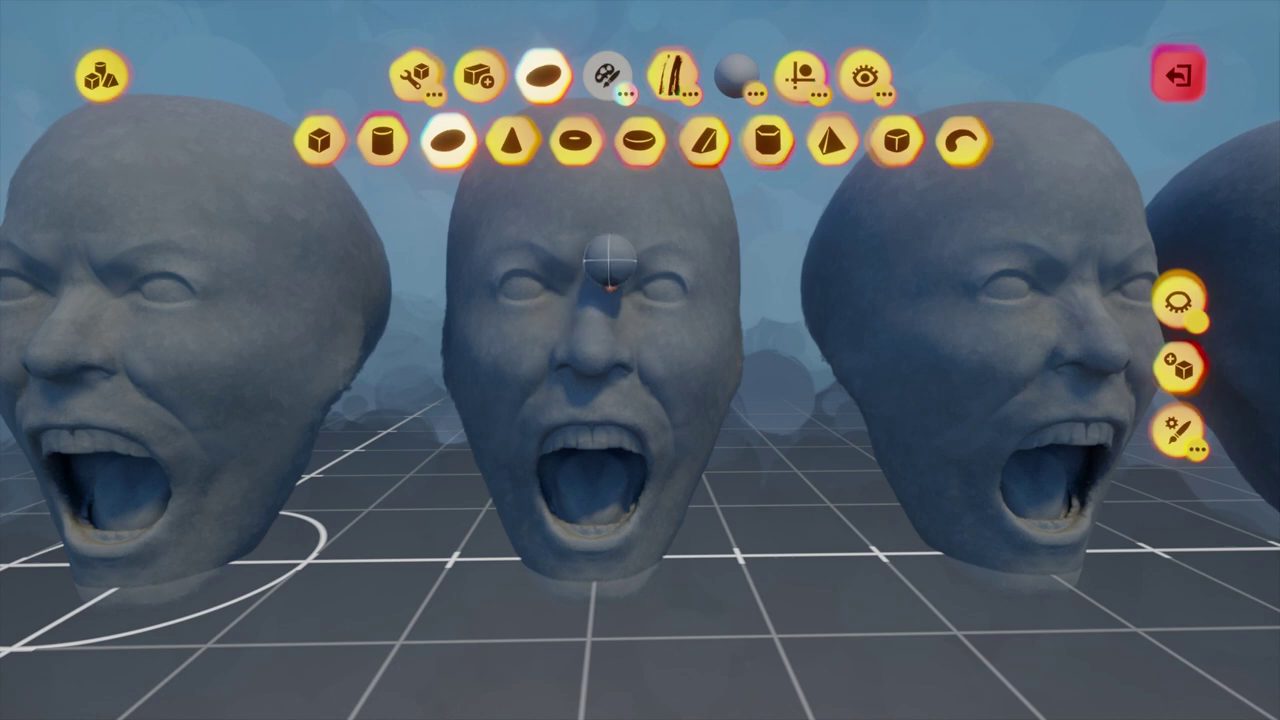
- Set the sphere shape to subtract and enlarge it for cutting into the copy beside the original head
scroll(597, 280, up, 10)
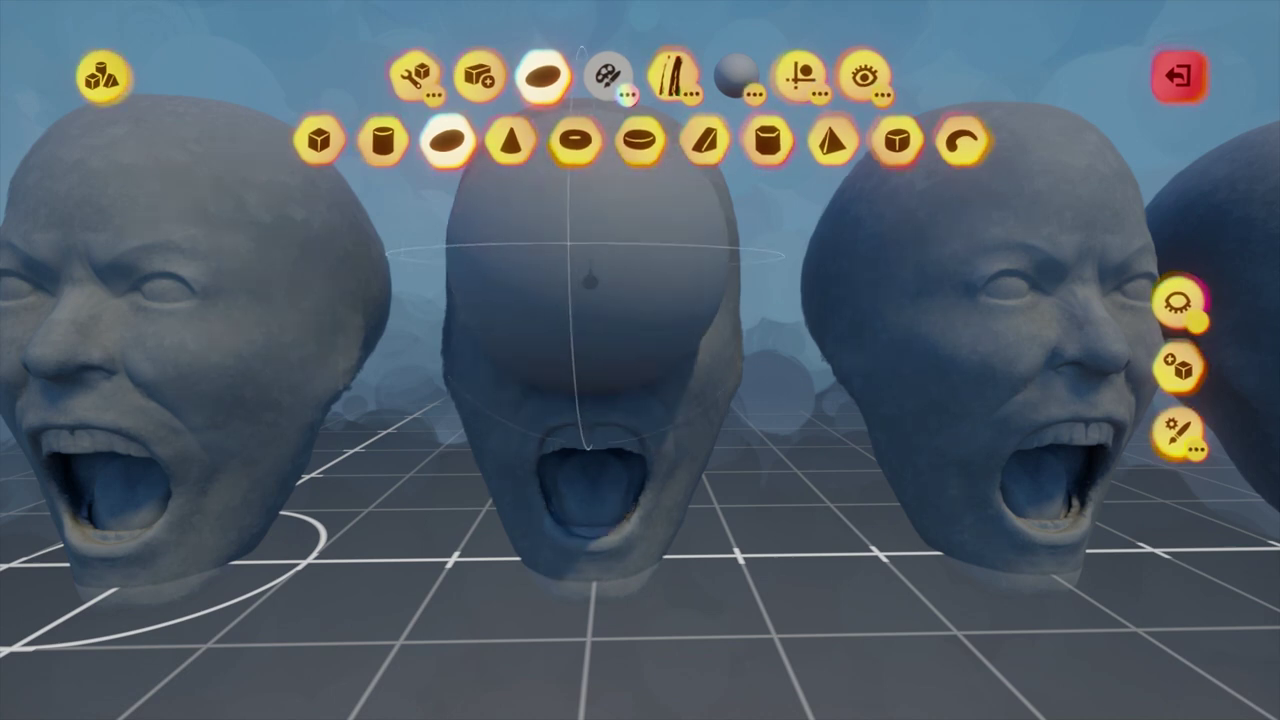
key(s)
scroll(585, 206, up, 10)
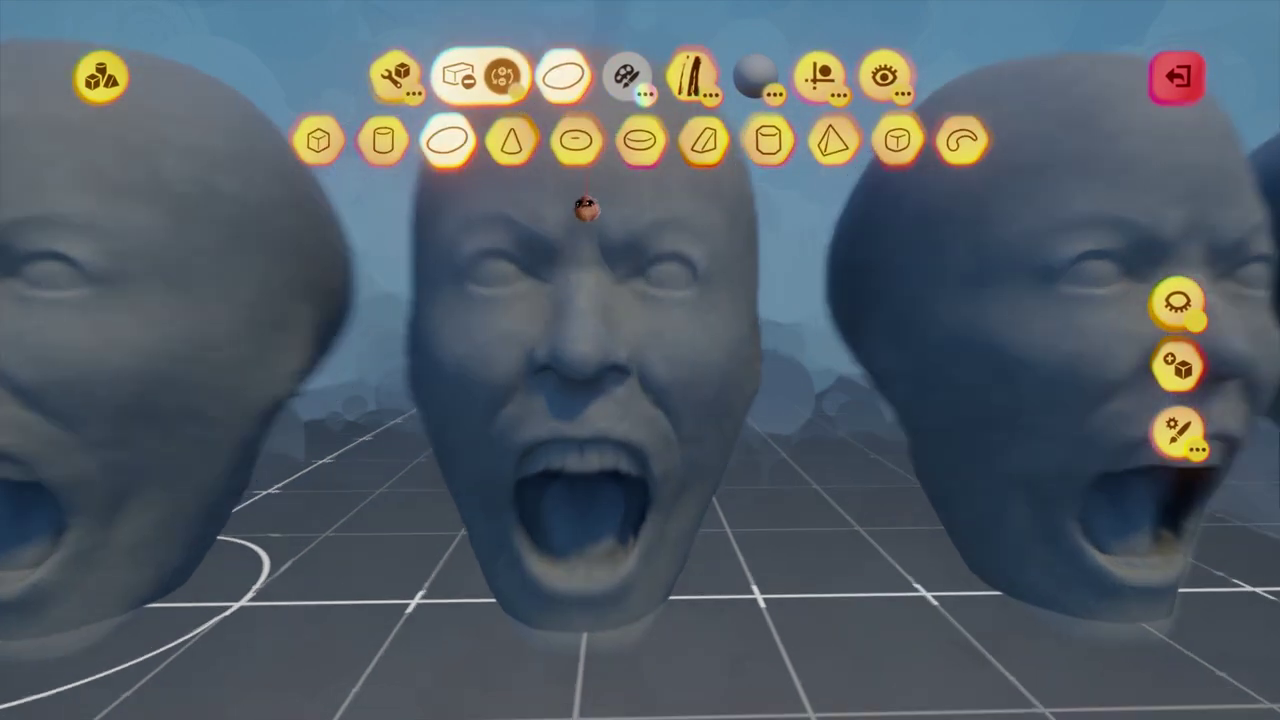
scroll(580, 178, down, 10)
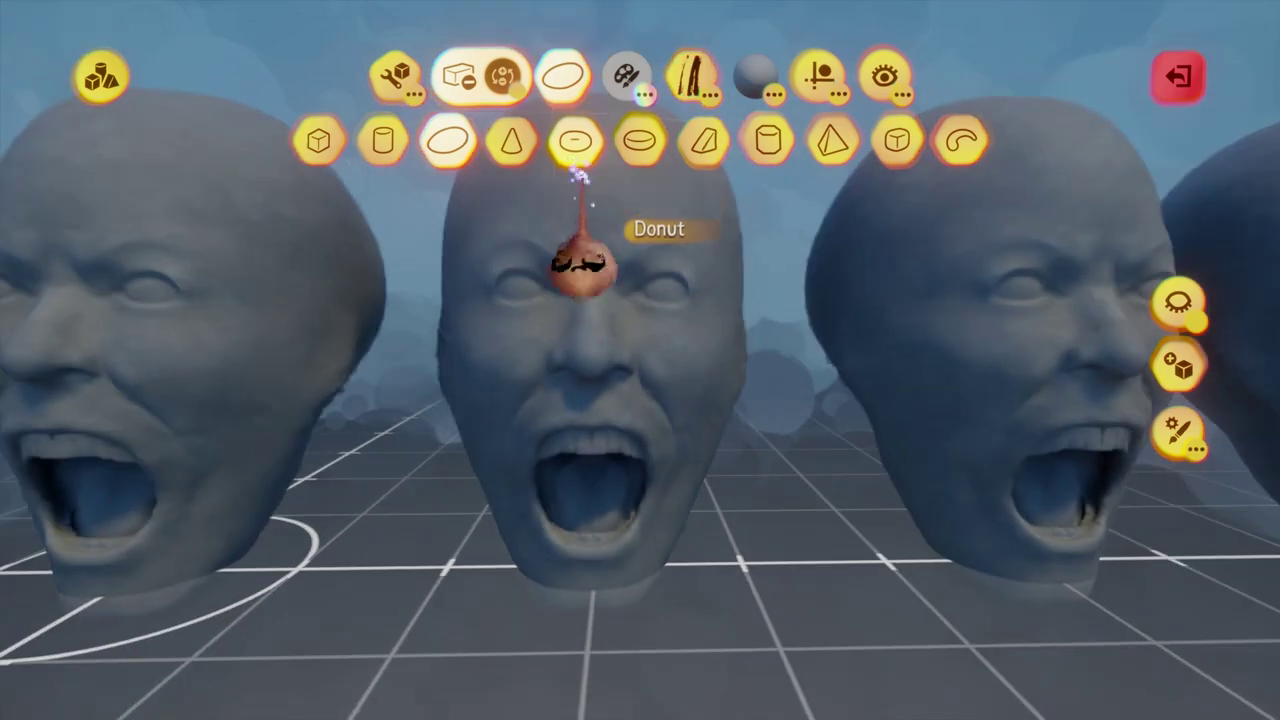
- Cut away the skull and upper face of the head copy from front and back, leaving the lower jaw
click(586, 217)
middle_drag(586, 217, 584, 214)
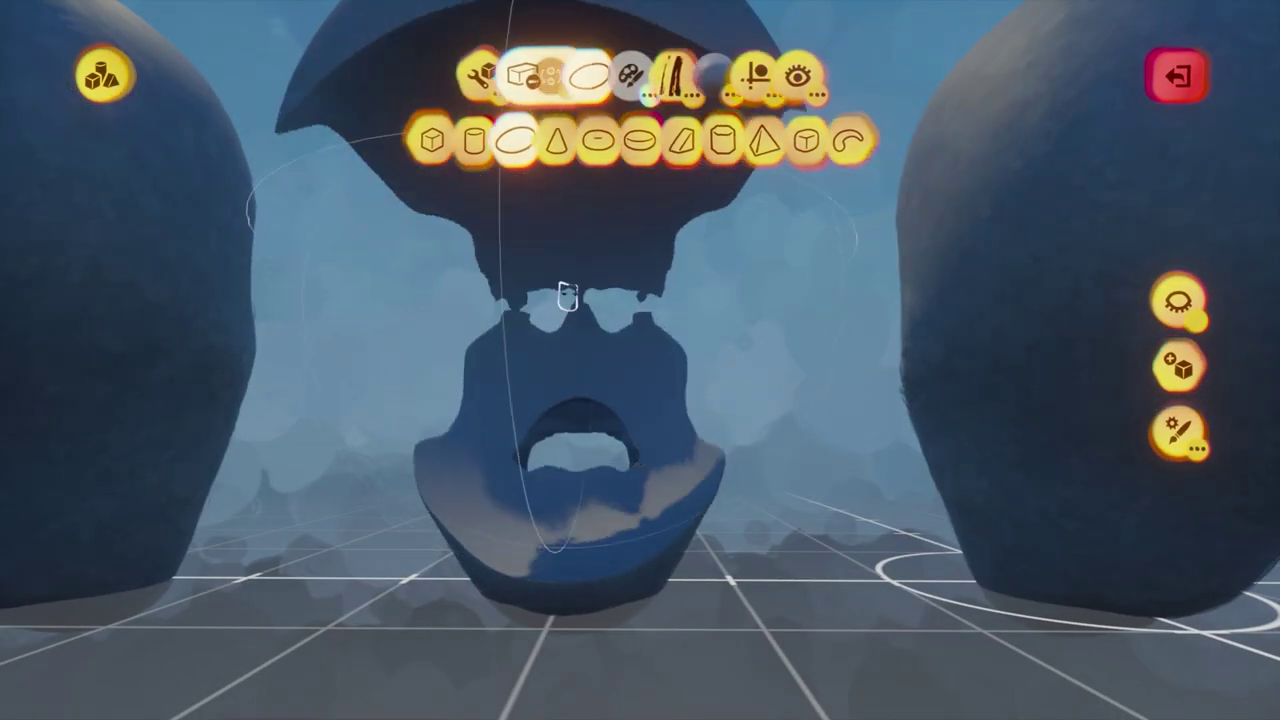
middle_drag(566, 297, 556, 343)
drag(556, 344, 559, 385)
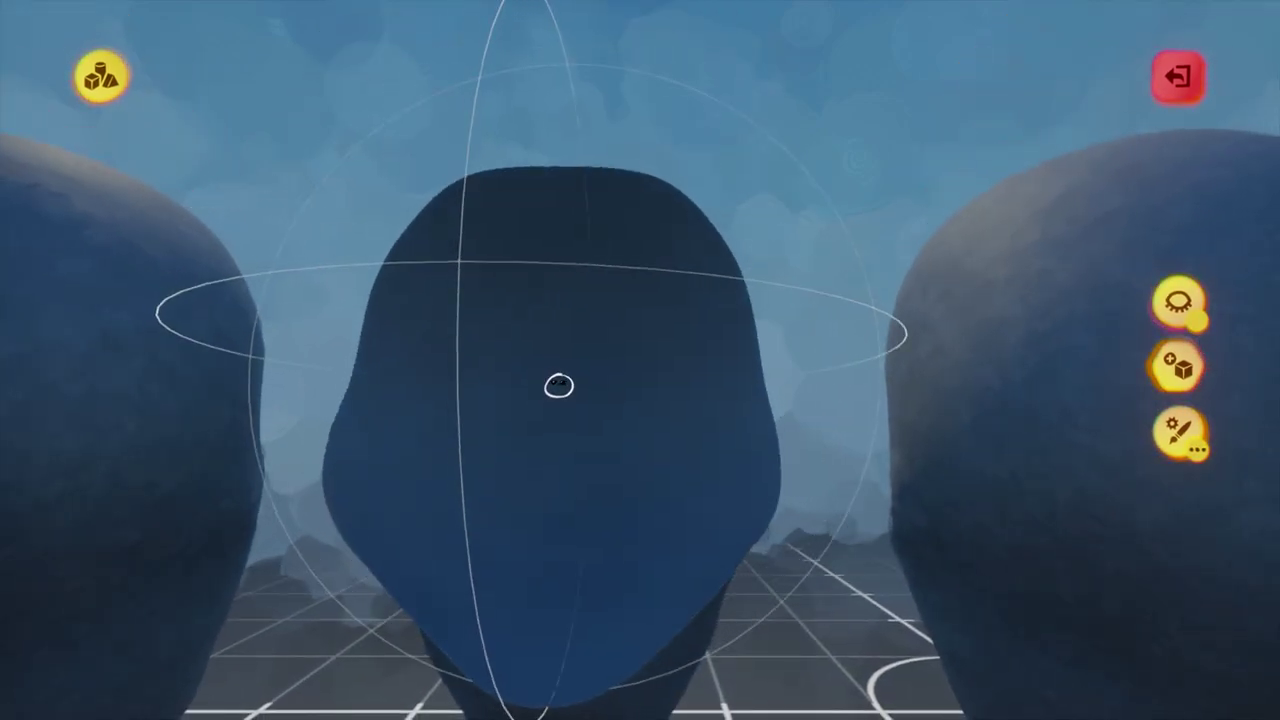
middle_drag(559, 187, 568, 223)
mouse_move(568, 223)
mouse_down()
mouse_move(544, 243)
mouse_move(551, 234)
mouse_move(548, 278)
mouse_up()
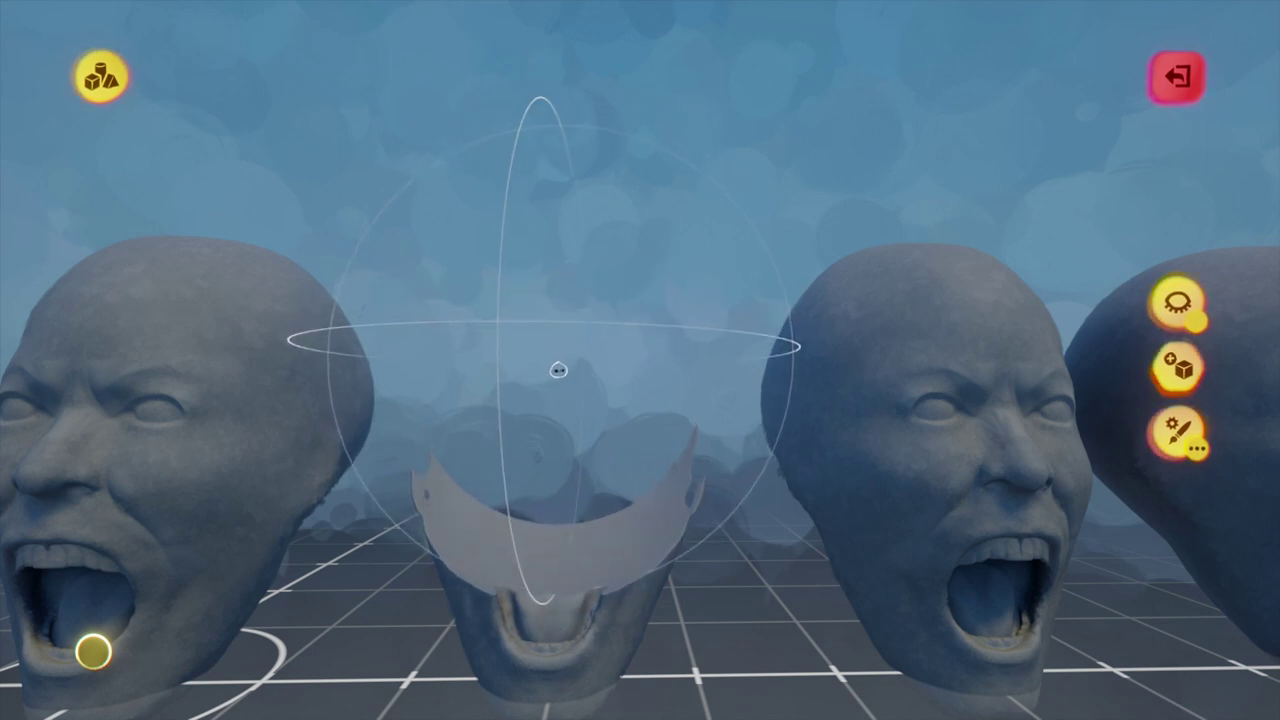
- Turn on the Mirror guide and trim the remaining jaw piece symmetrically with the subtractive sphere
click(820, 90)
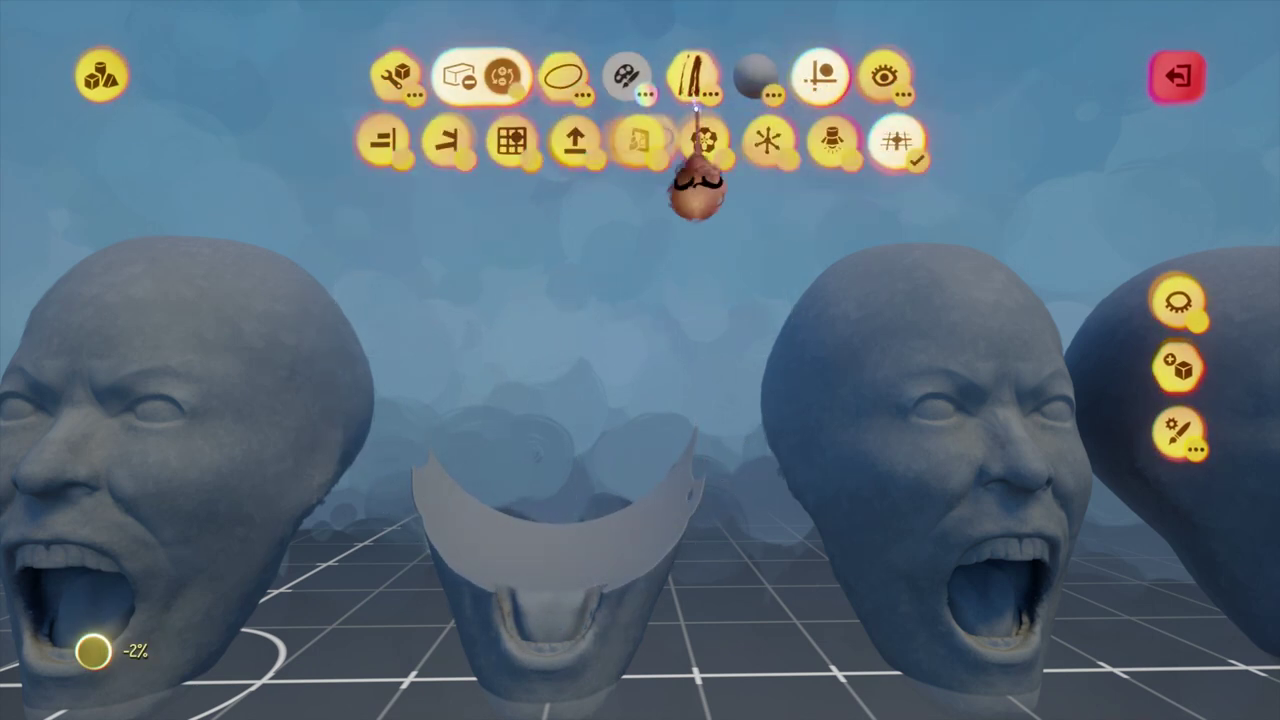
click(660, 168)
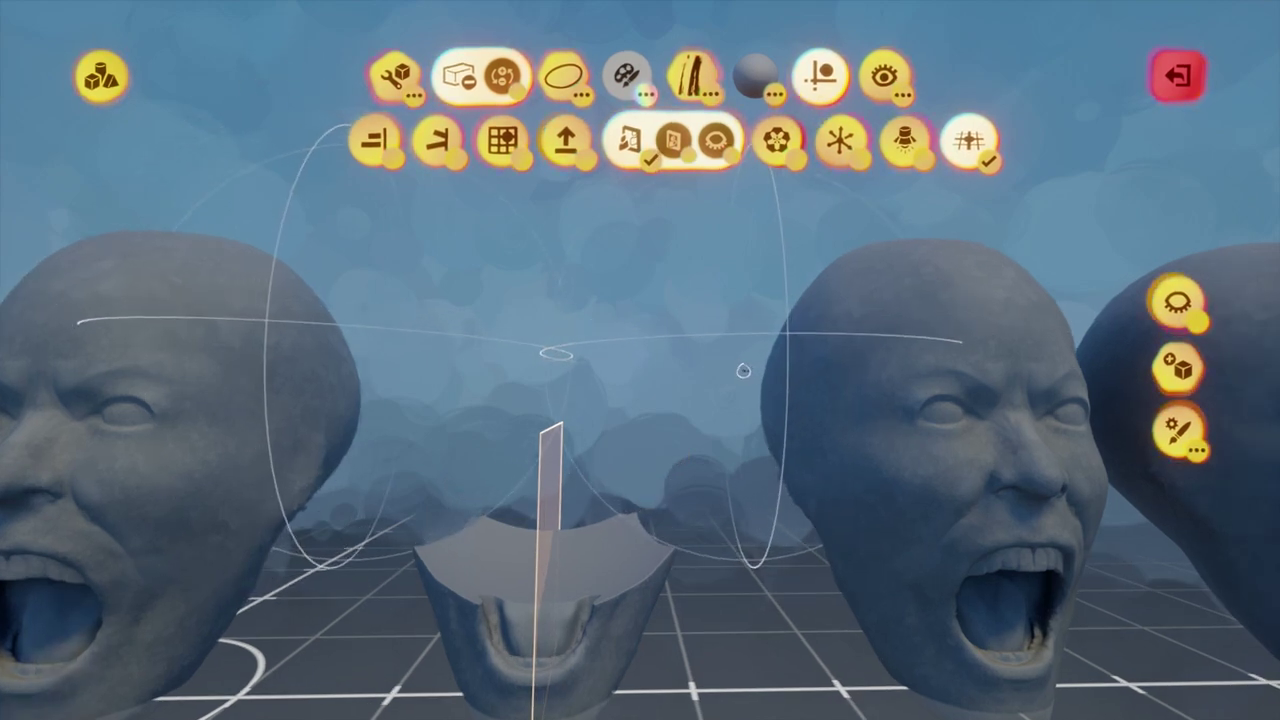
middle_drag(777, 391, 695, 339)
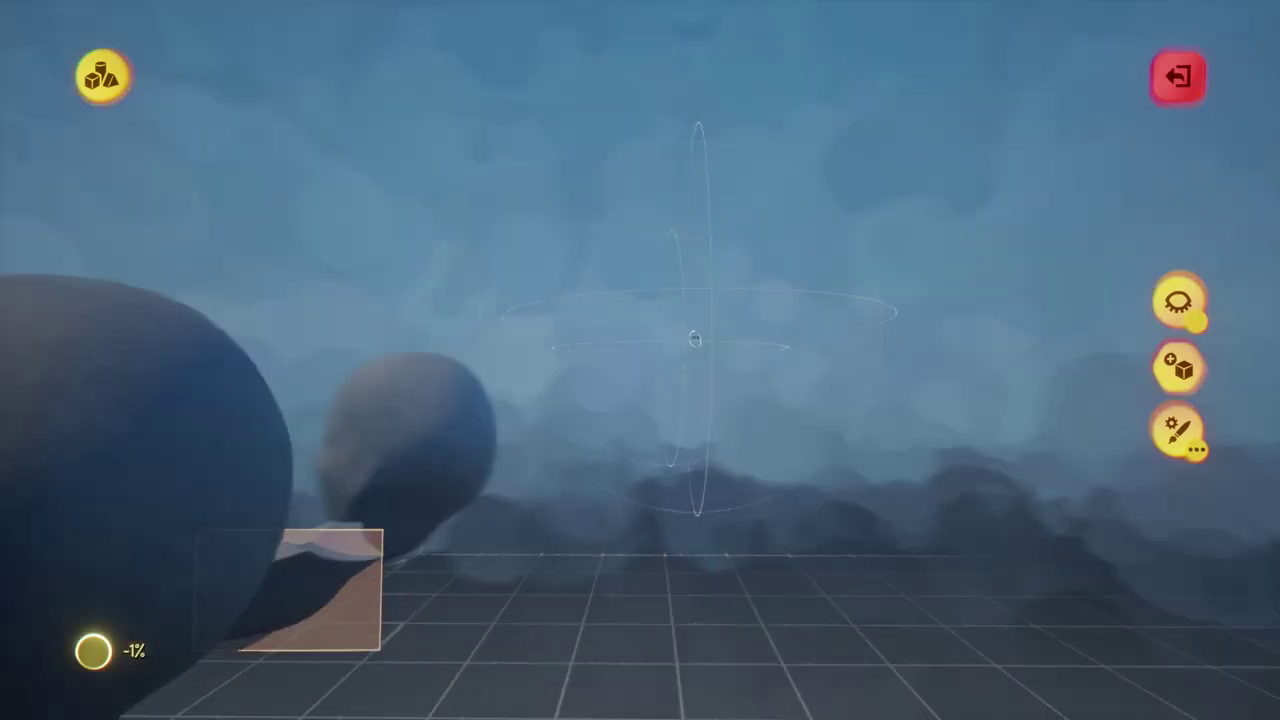
key(Tab)
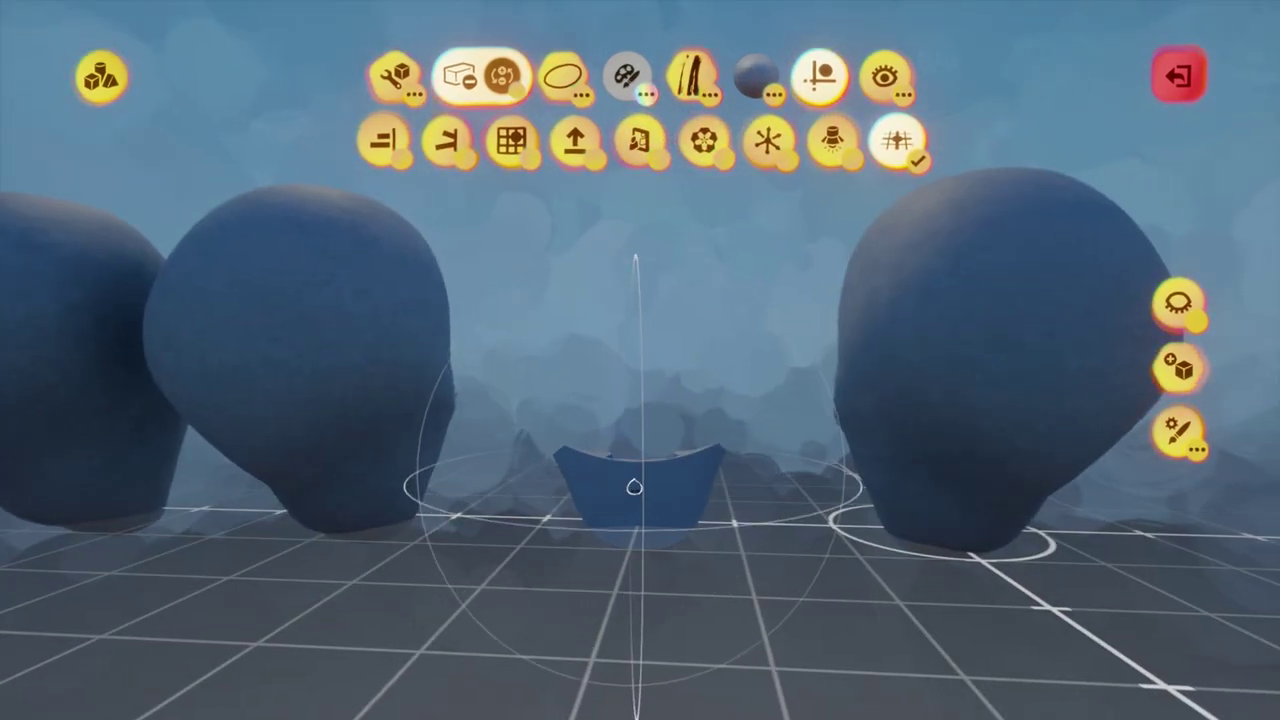
- Cut away the excess behind the jaw piece and leave sculpt mode
middle_drag(634, 487, 634, 485)
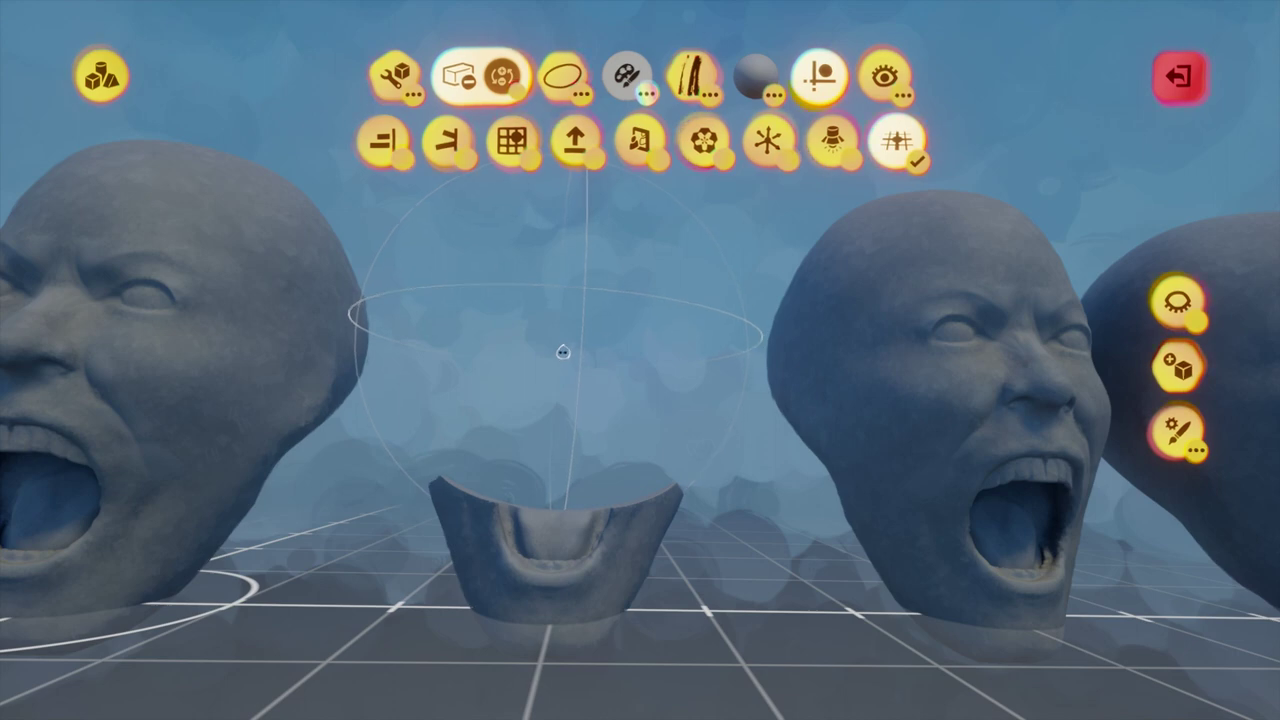
key(Escape)
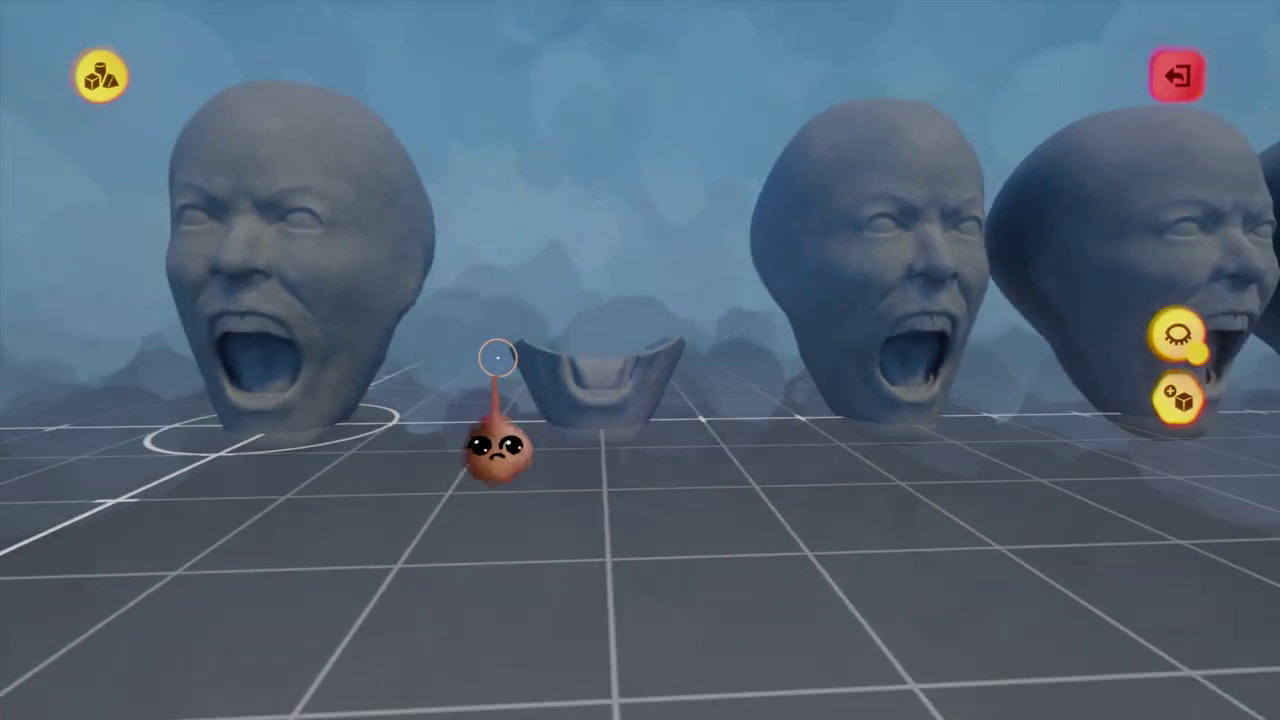
key(Escape)
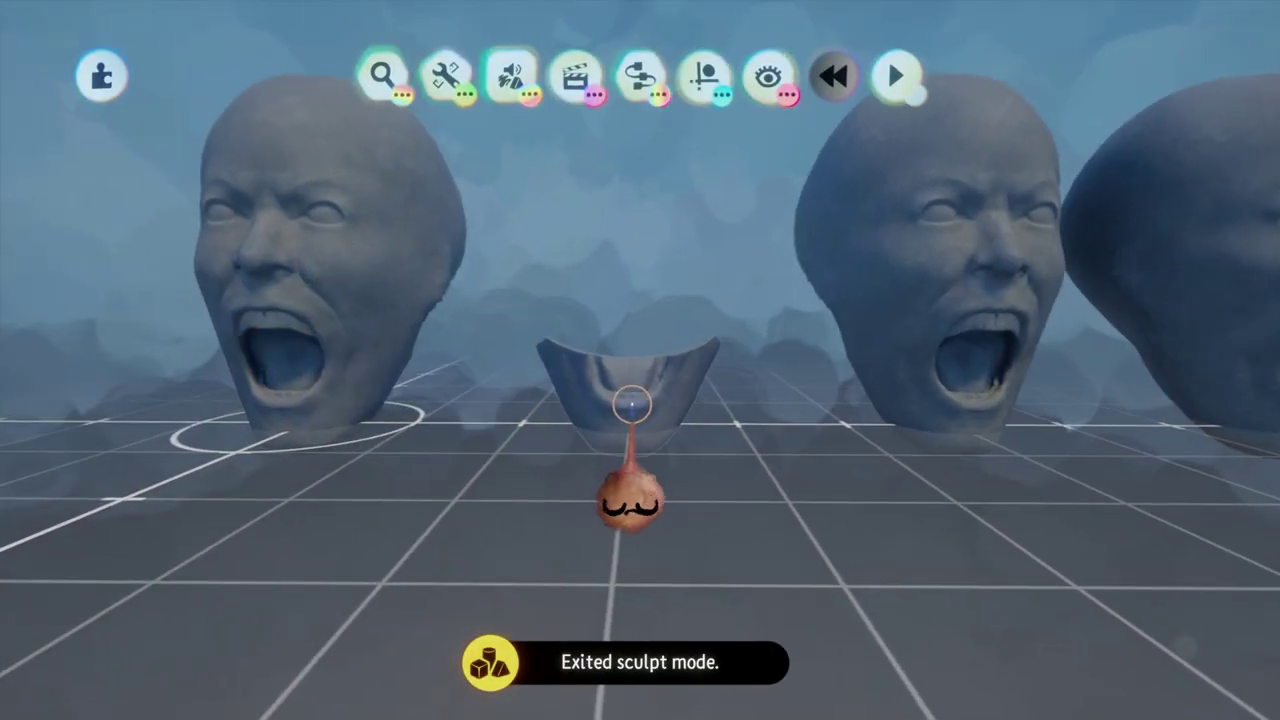
- Turn on Grid Snap and move the jaw piece onto the head at the scene's centre
click(705, 75)
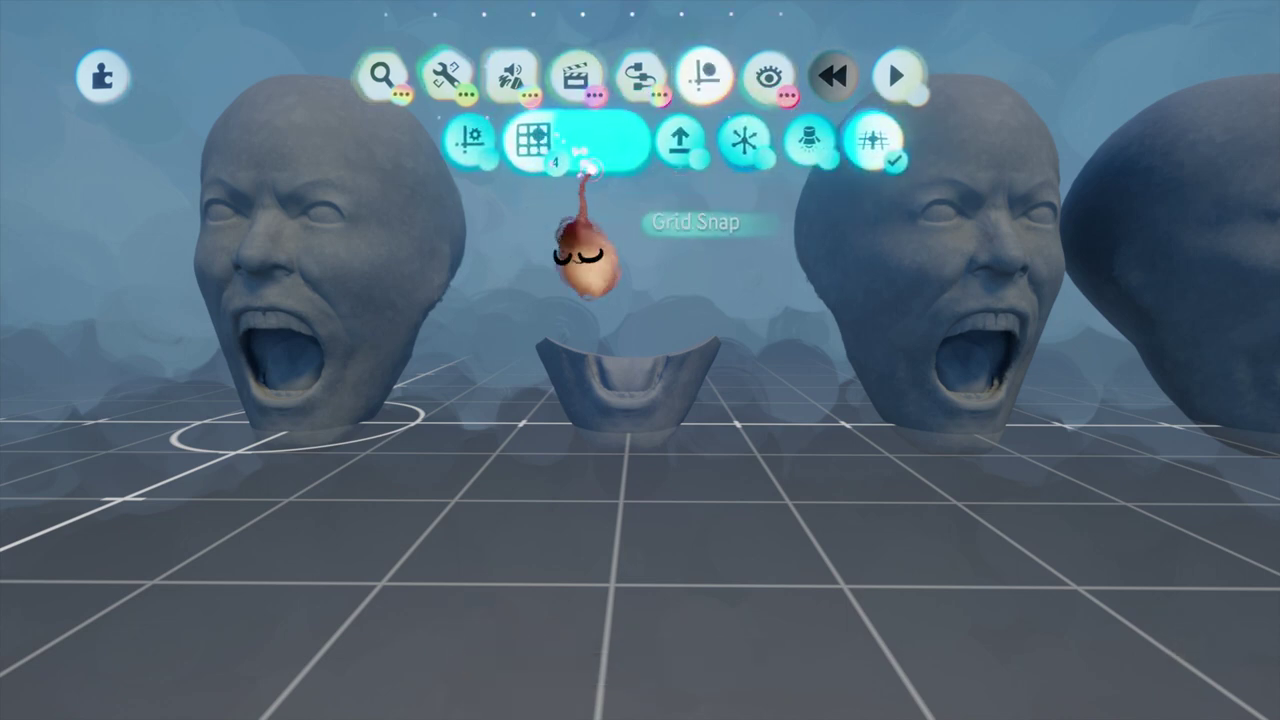
click(577, 140)
click(577, 140)
click(577, 140)
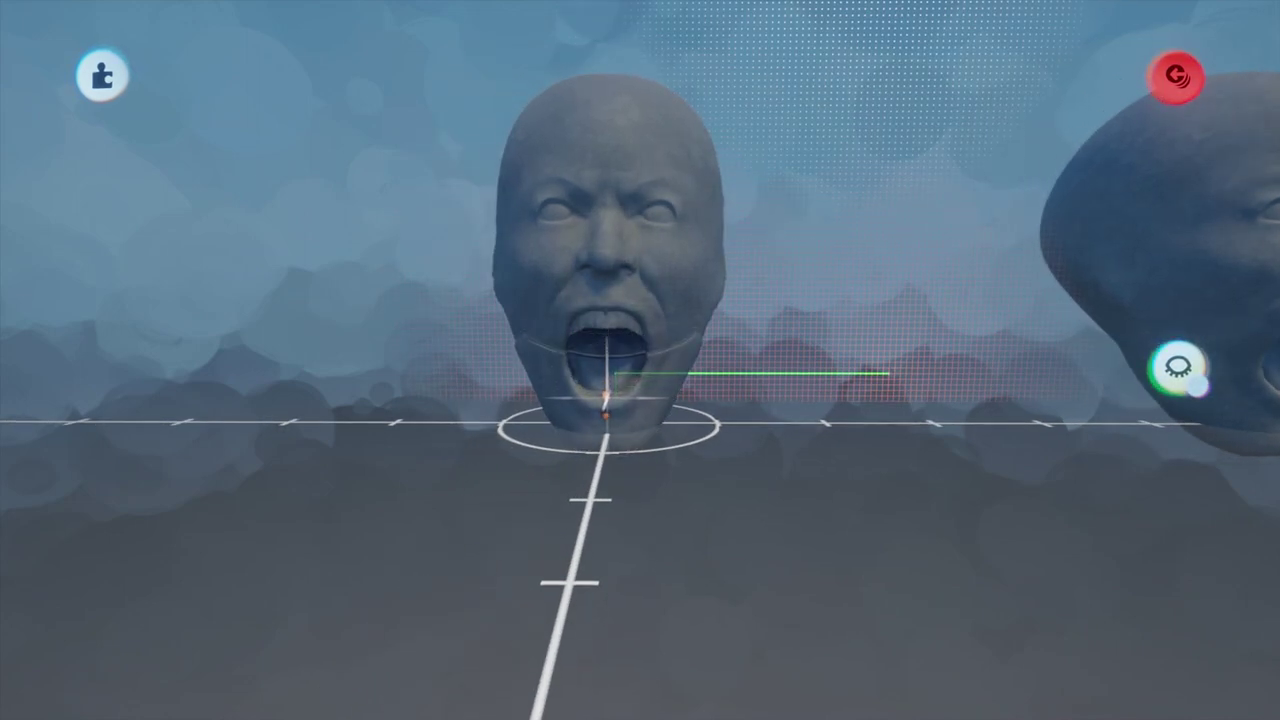
drag(606, 400, 605, 408)
middle_drag(605, 408, 463, 409)
drag(463, 409, 457, 408)
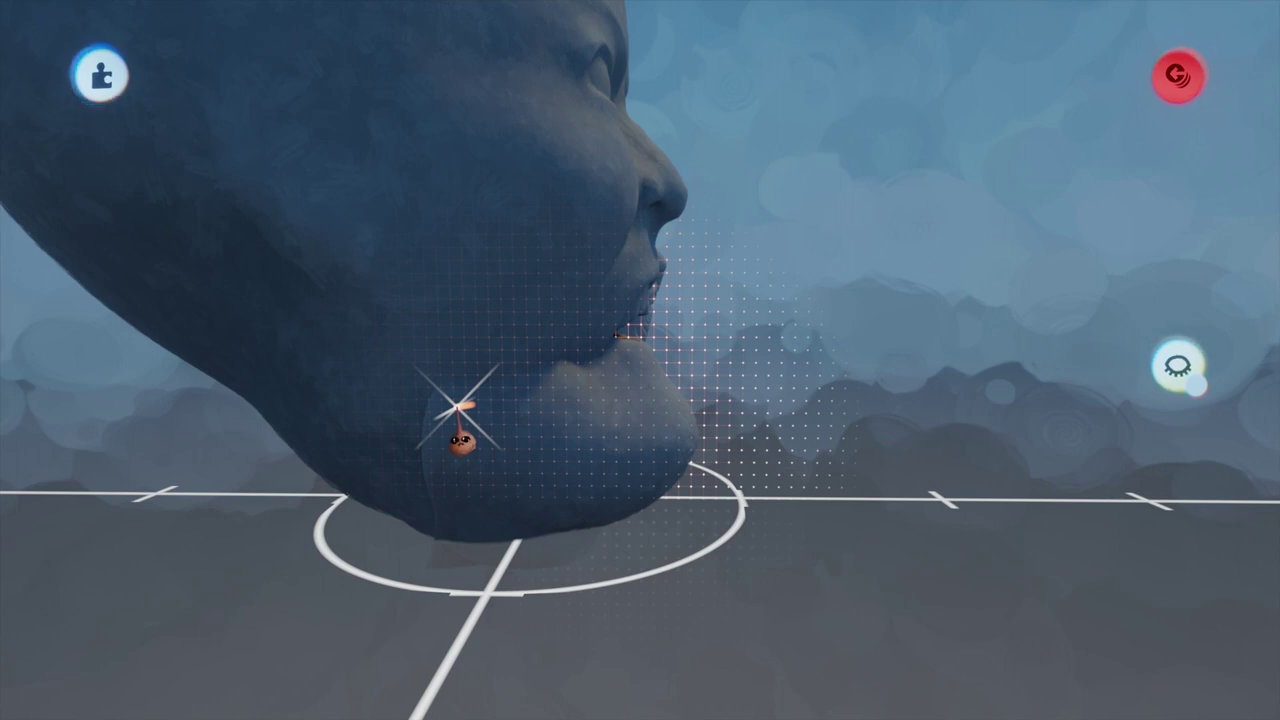
- Turn off Grid Snap and fit the jaw piece up against the open mouth from the side
drag(480, 412, 469, 416)
click(533, 139)
click(740, 140)
drag(590, 415, 610, 384)
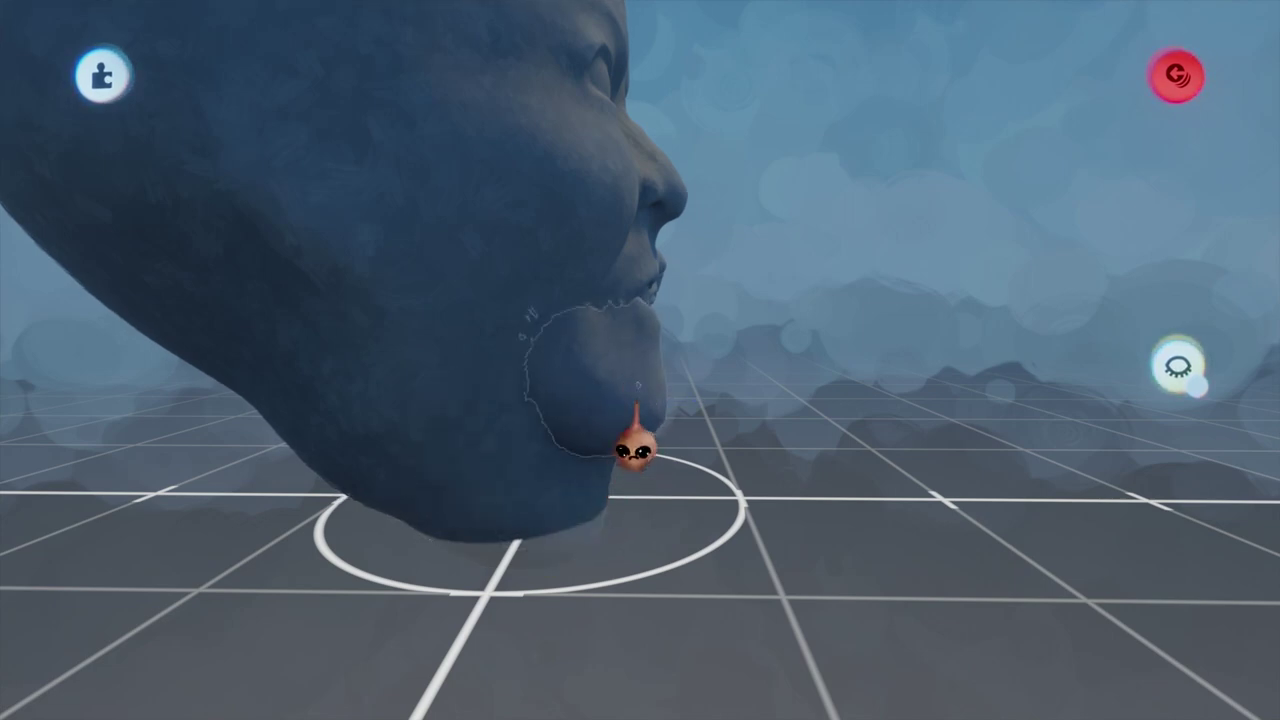
- Fine-tune the jaw piece's position beneath the upper lip so the mouth is closed in front view
middle_drag(639, 347, 569, 509)
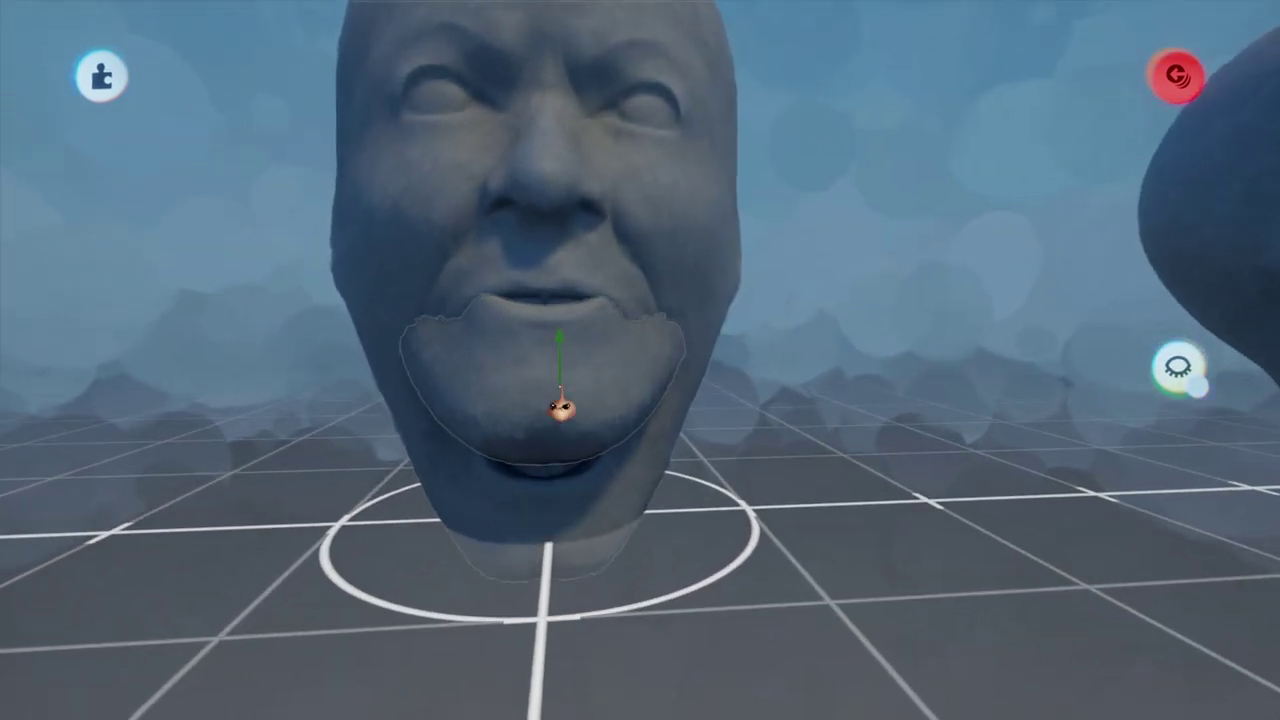
middle_drag(564, 371, 531, 386)
drag(531, 386, 534, 397)
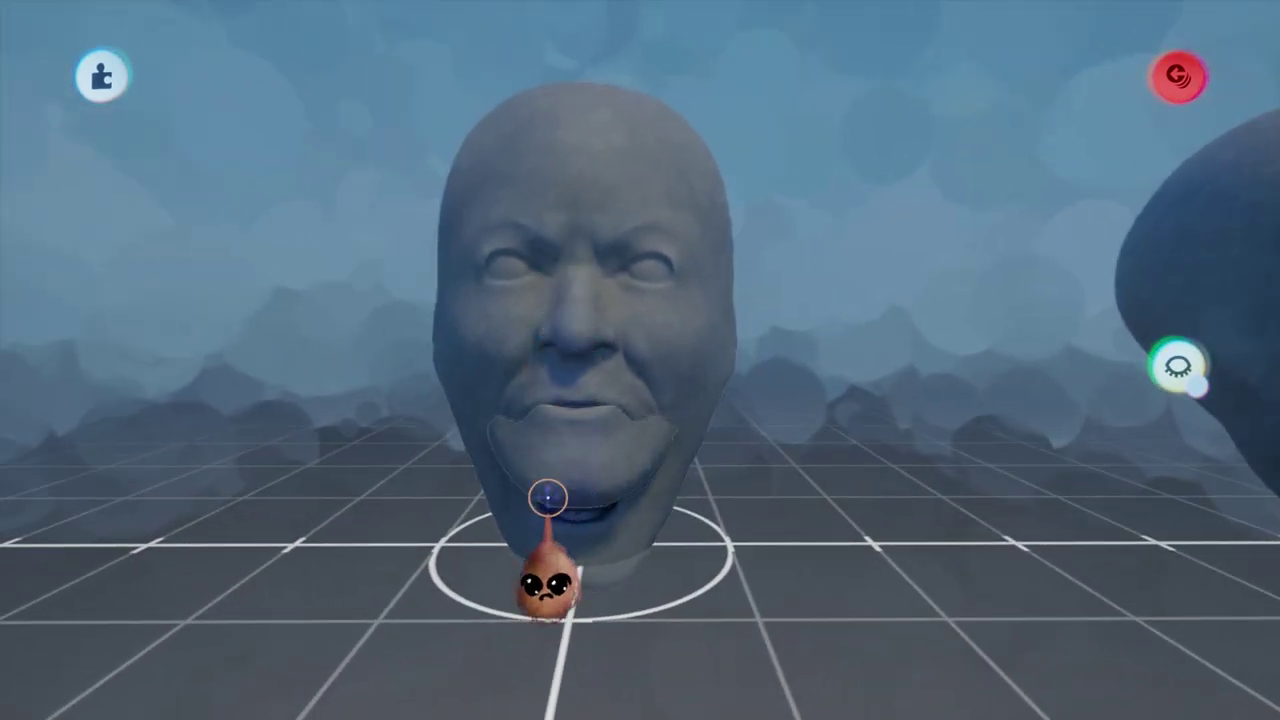
- Enter sculpt mode on the closed-mouth head and cut away the old open jaw left beneath the new chin
click(575, 567)
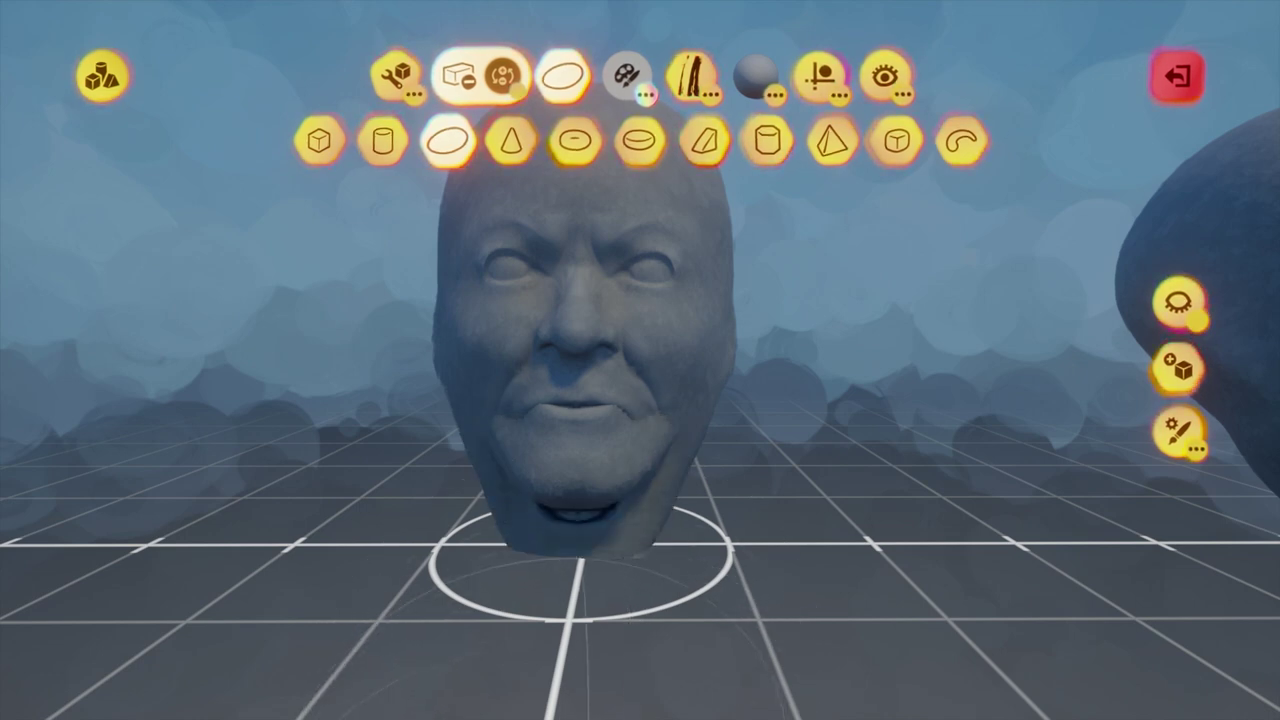
click(1179, 433)
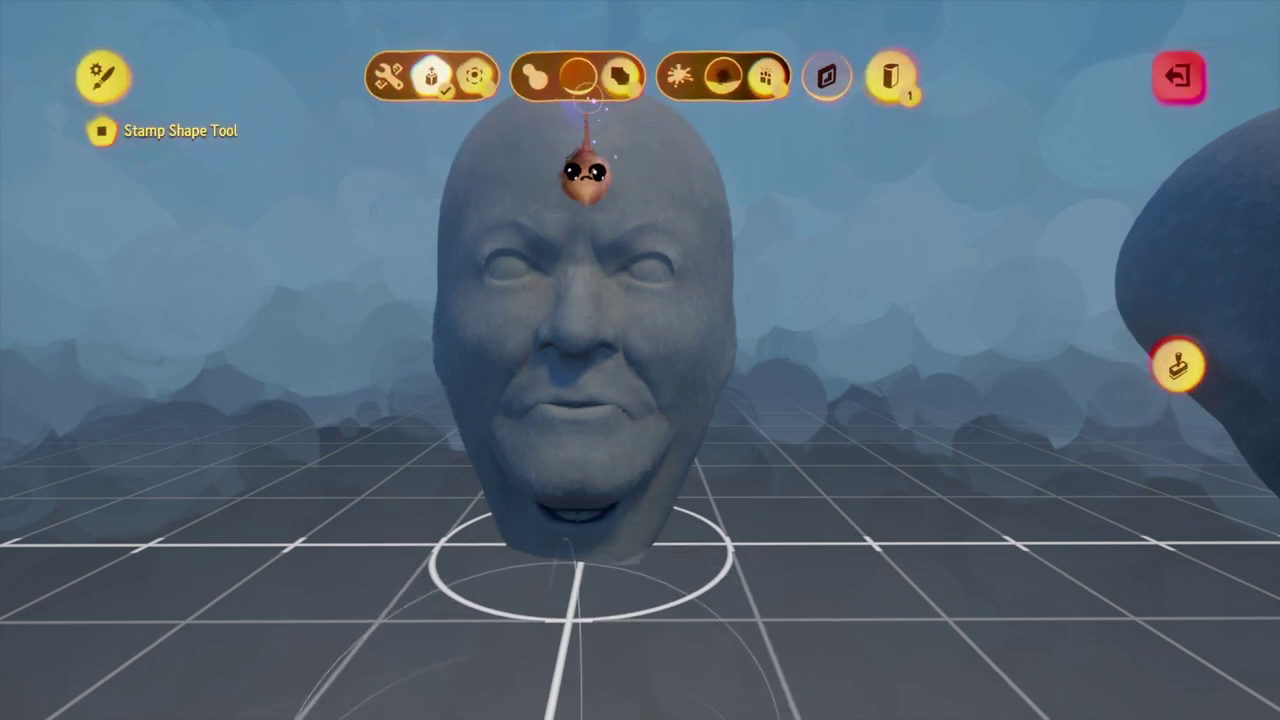
key(Escape)
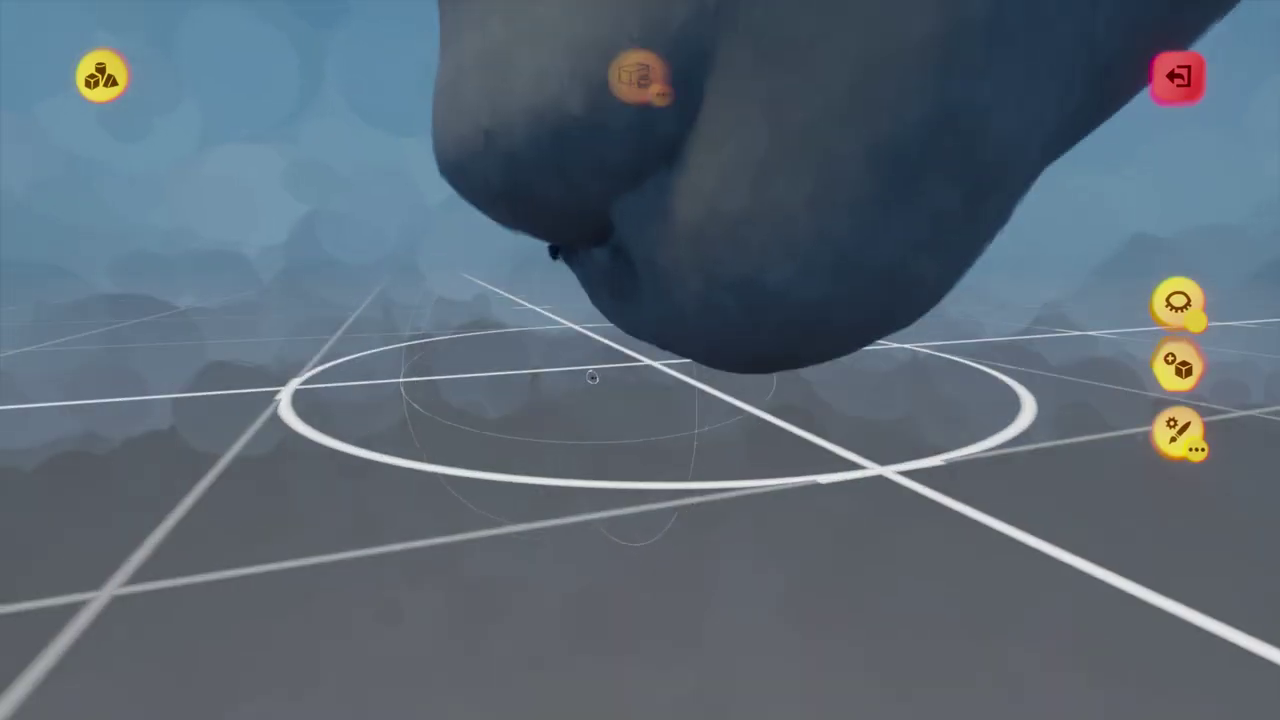
- Hide the floor grid, turn on Mirror and trim the underside of the chin symmetrically
click(819, 77)
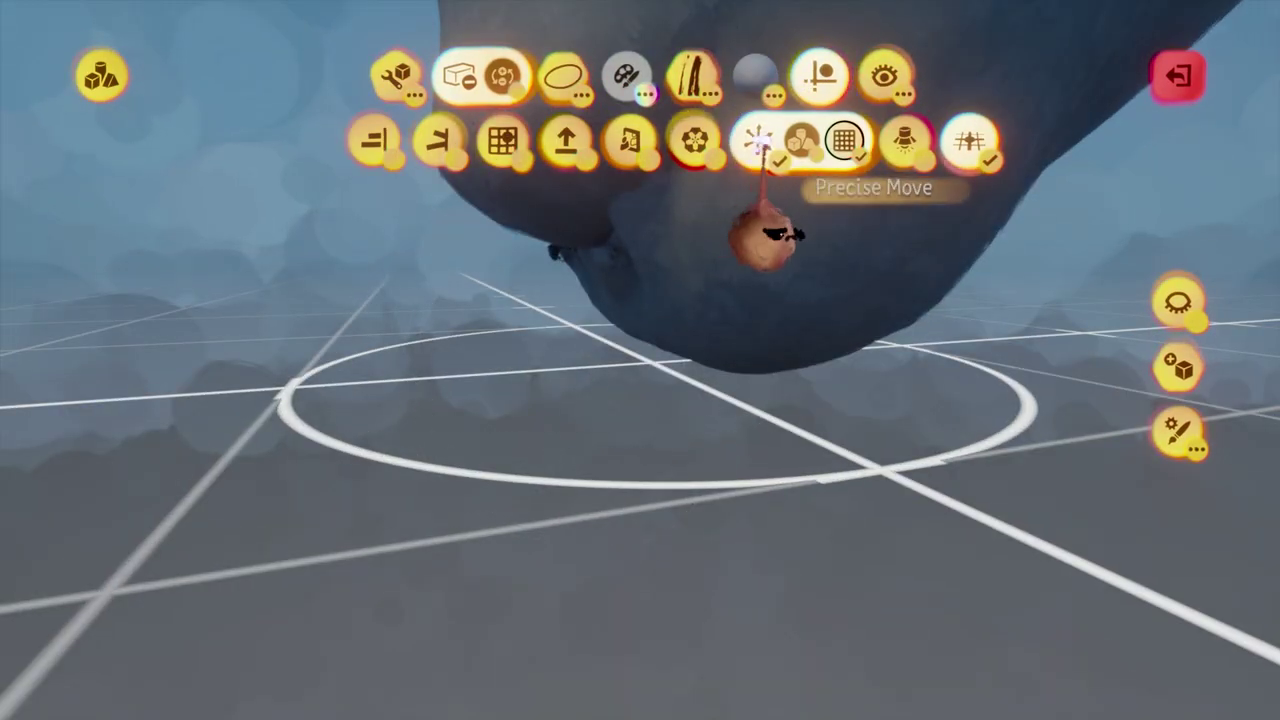
click(844, 140)
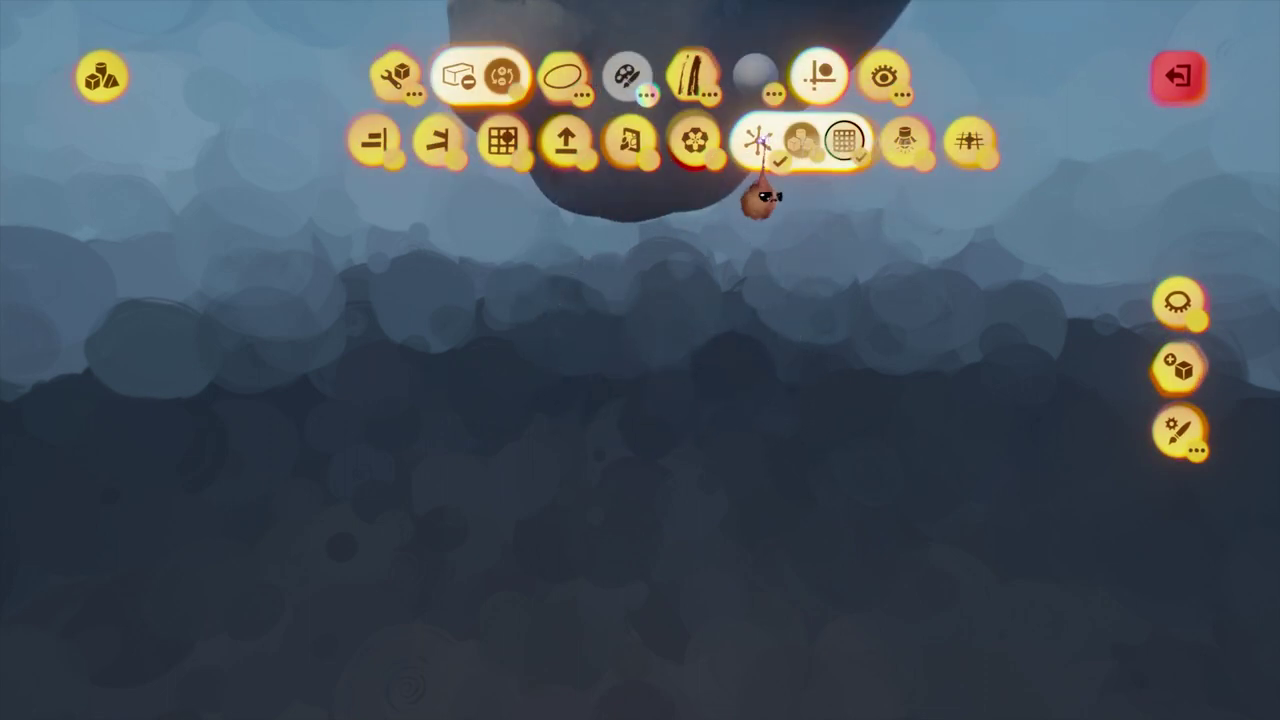
click(647, 158)
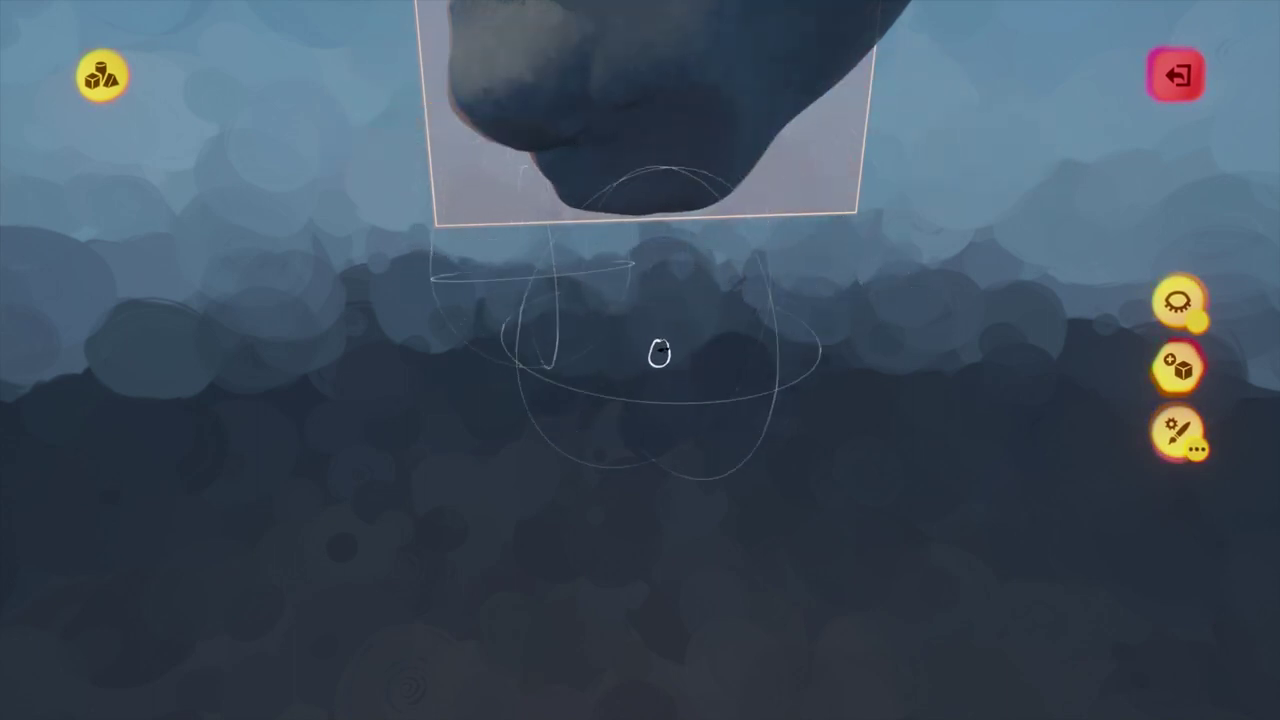
middle_drag(659, 352, 605, 460)
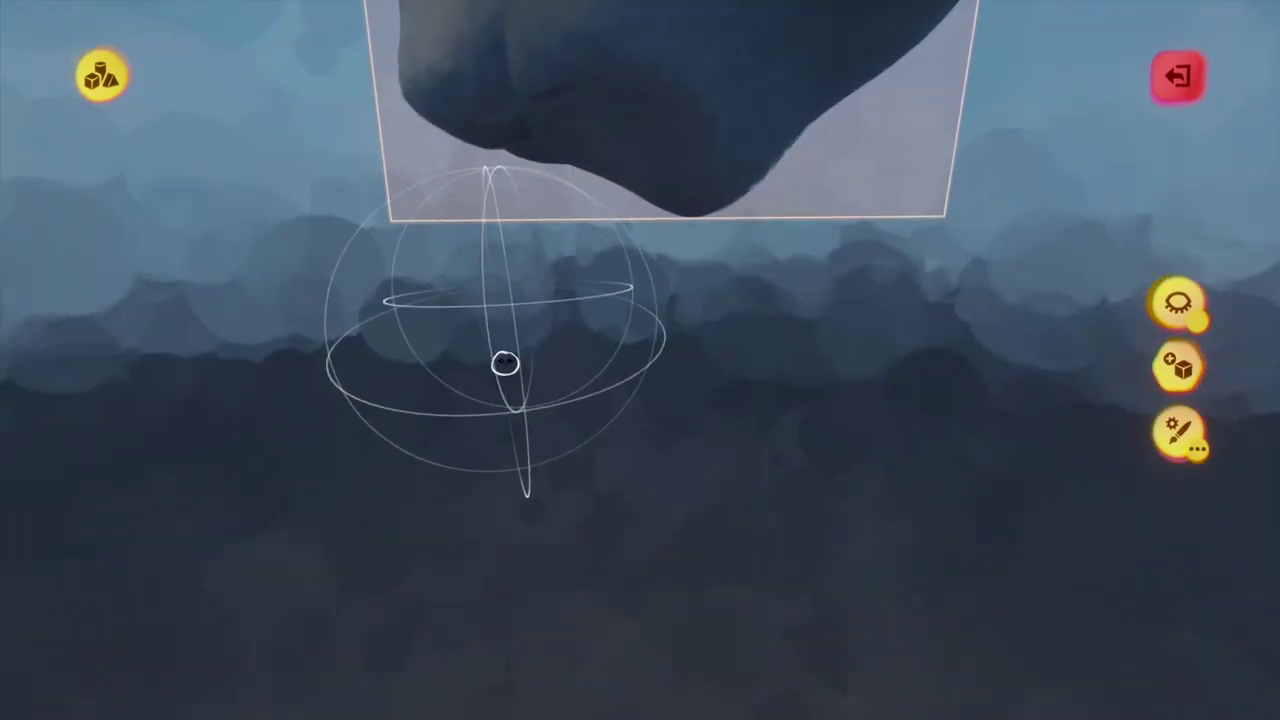
middle_drag(540, 360, 587, 493)
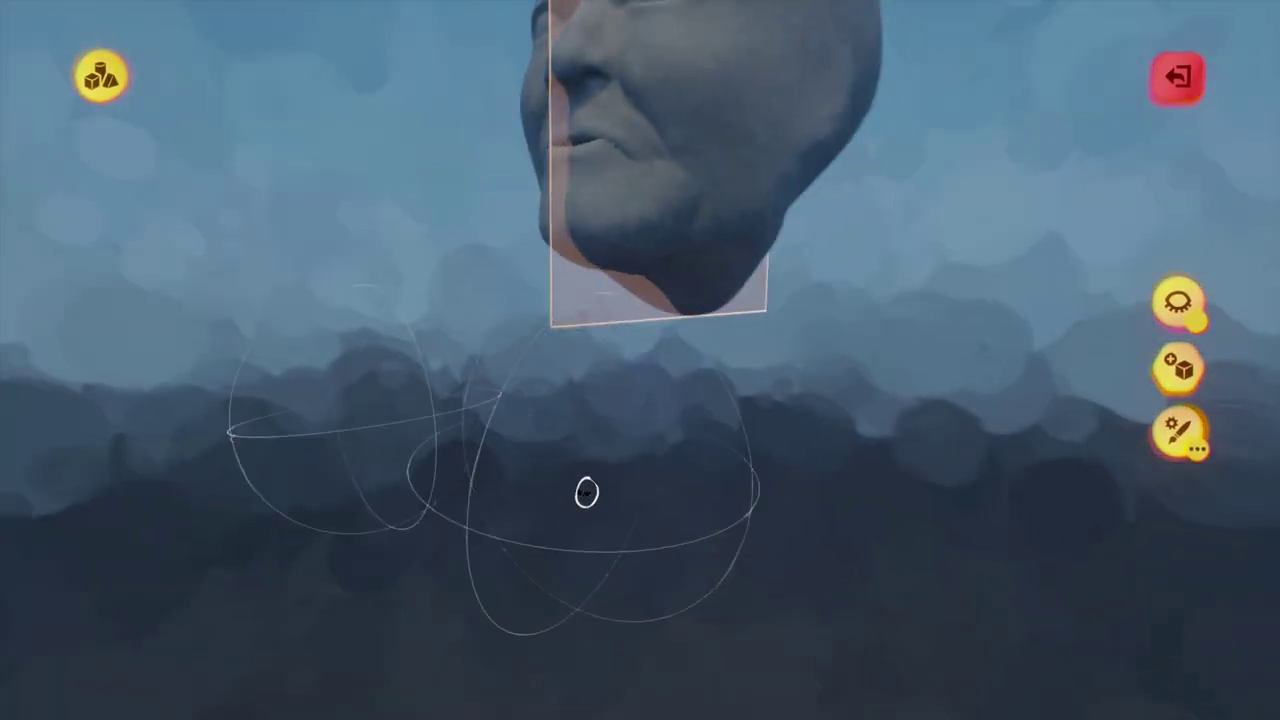
drag(587, 492, 680, 286)
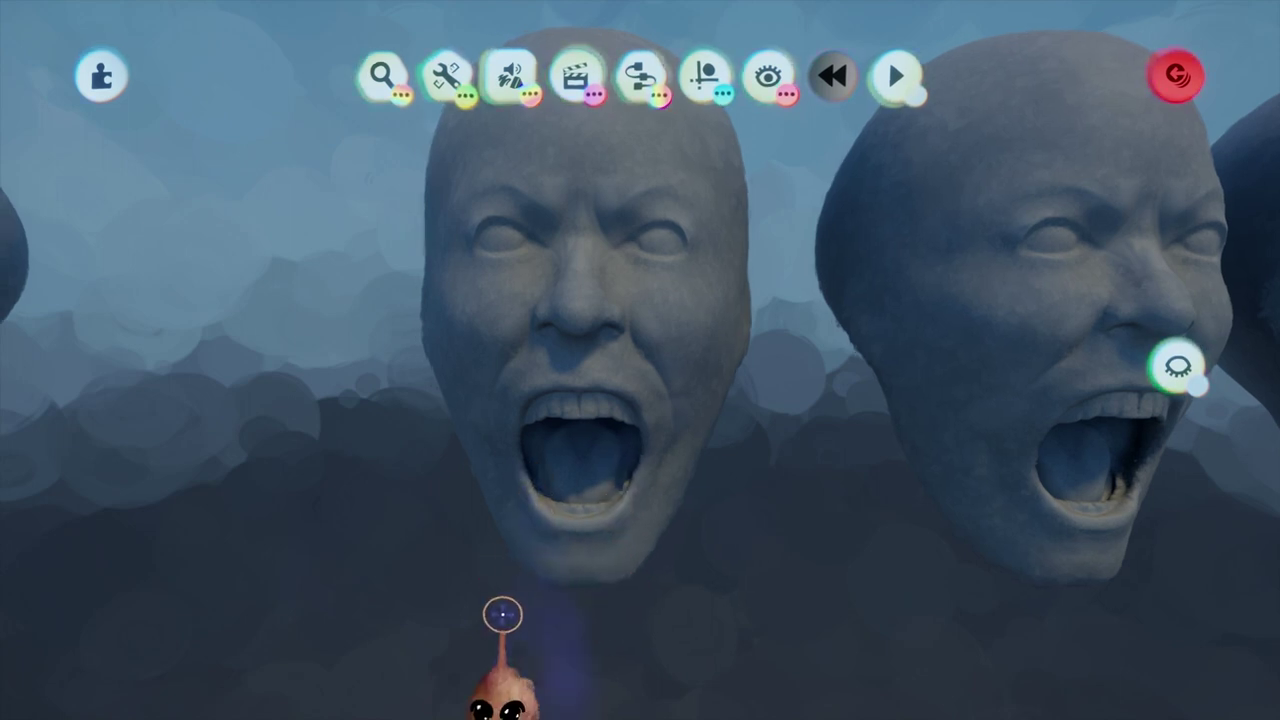
- Enter sculpt mode on the front-facing screaming head copy and turn off Mirror
scroll(505, 600, down, 3)
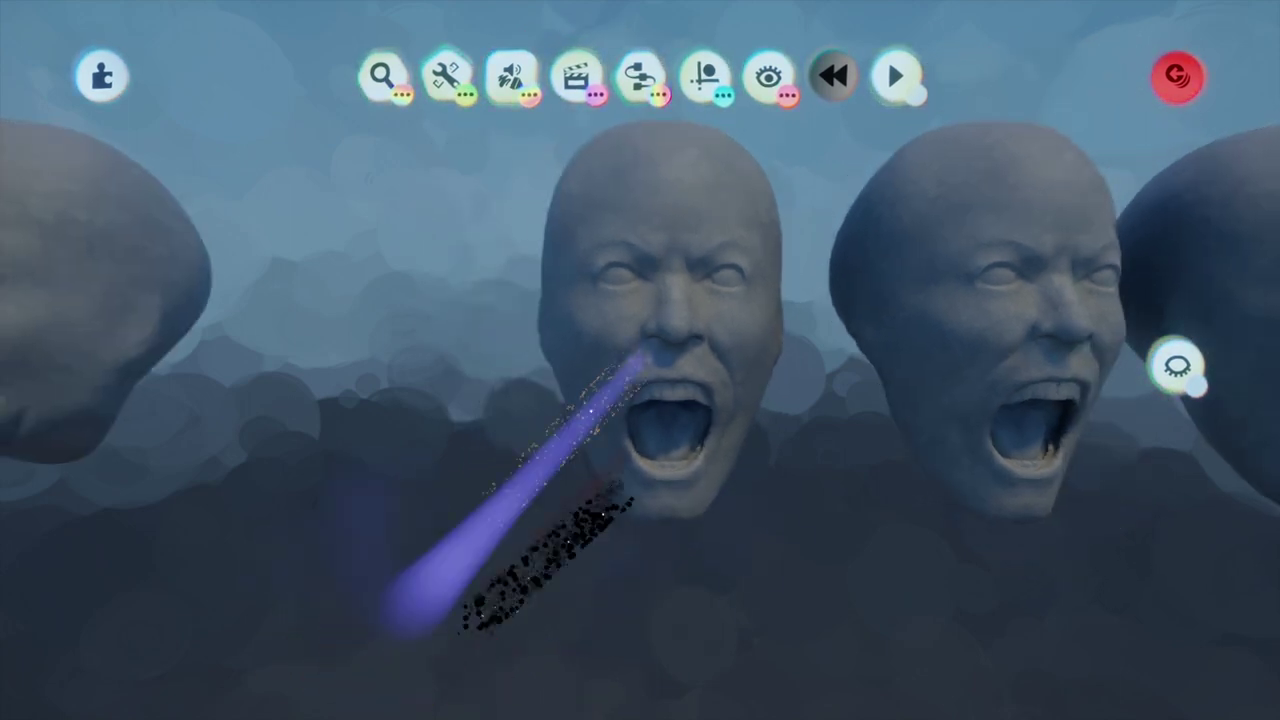
scroll(644, 532, up, 4)
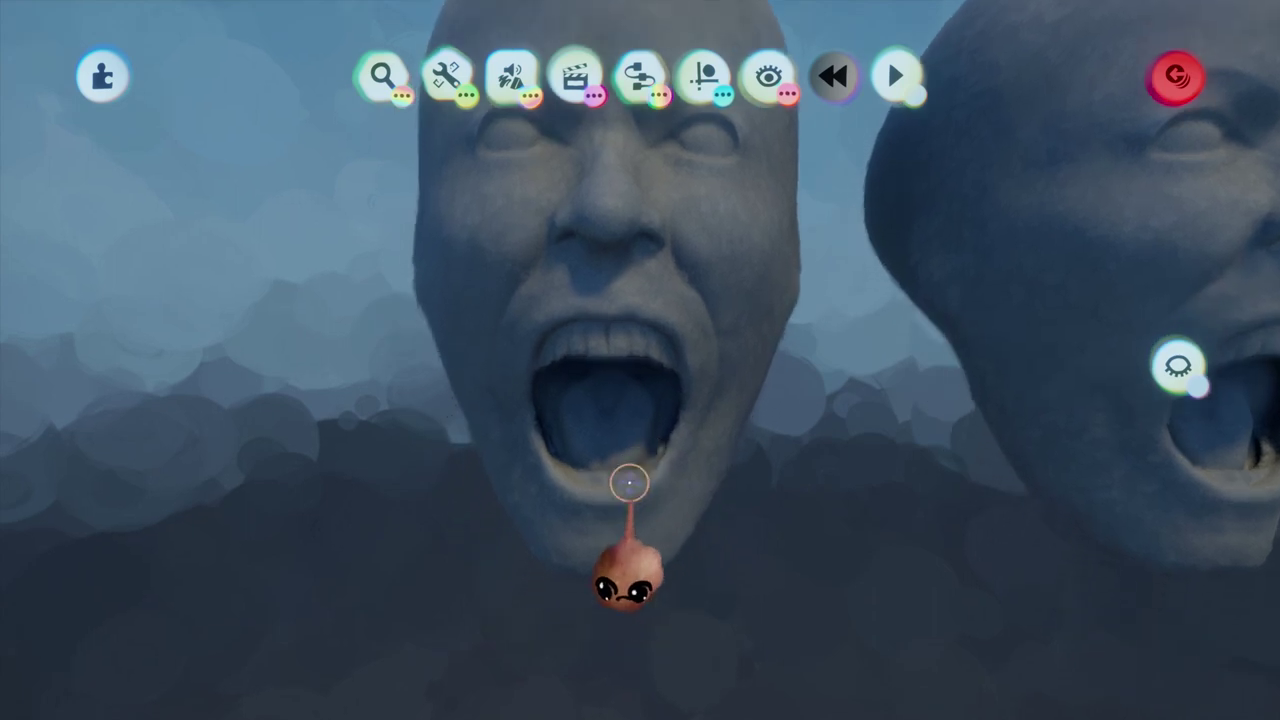
scroll(580, 470, up, 1)
click(573, 480)
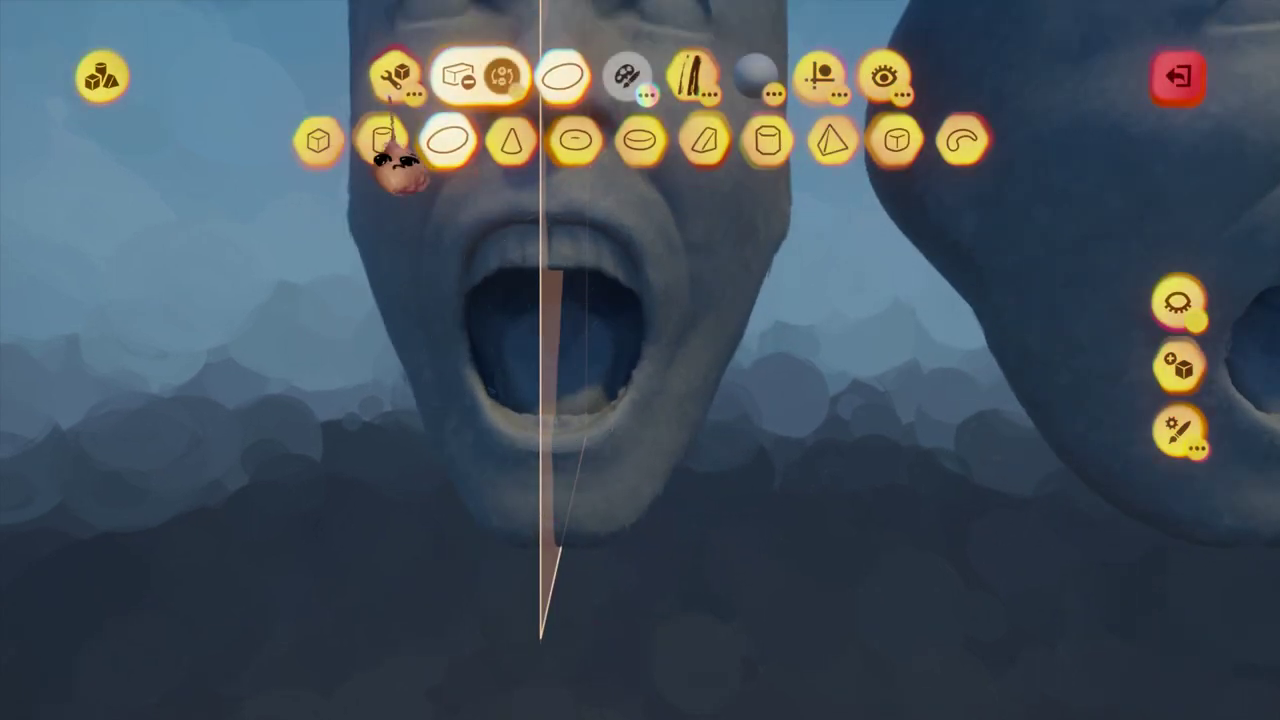
click(396, 75)
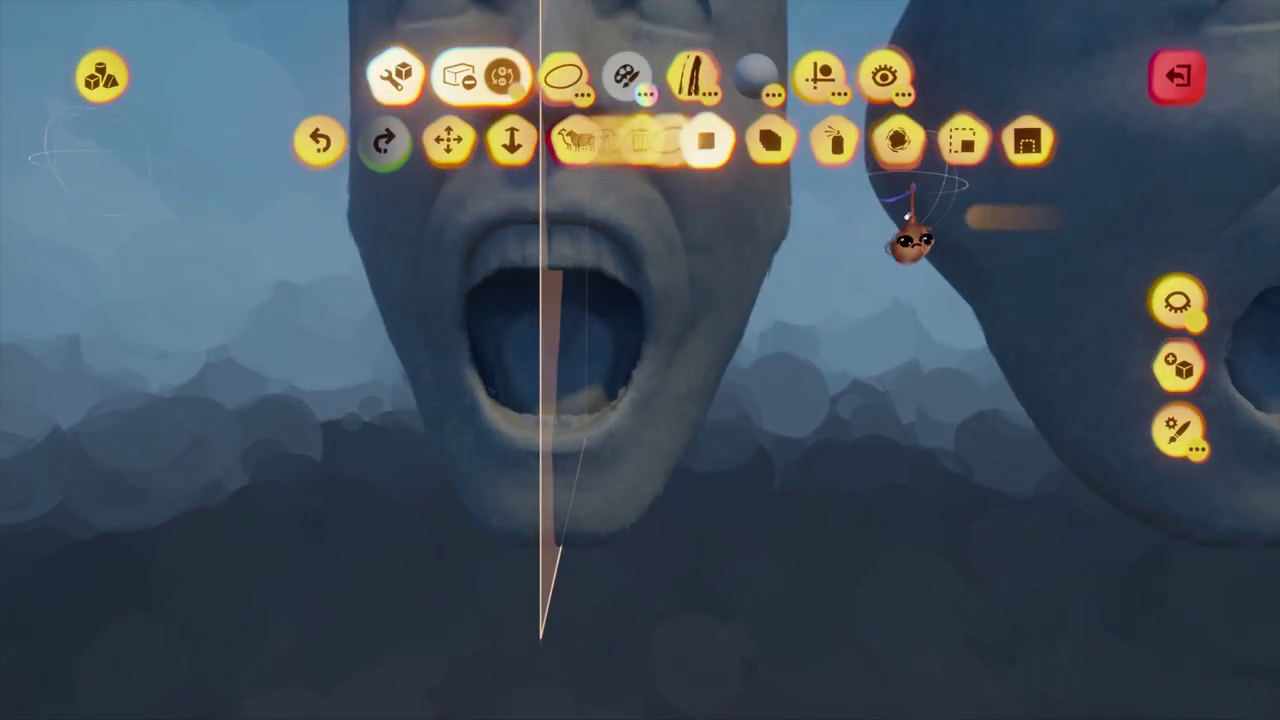
click(820, 76)
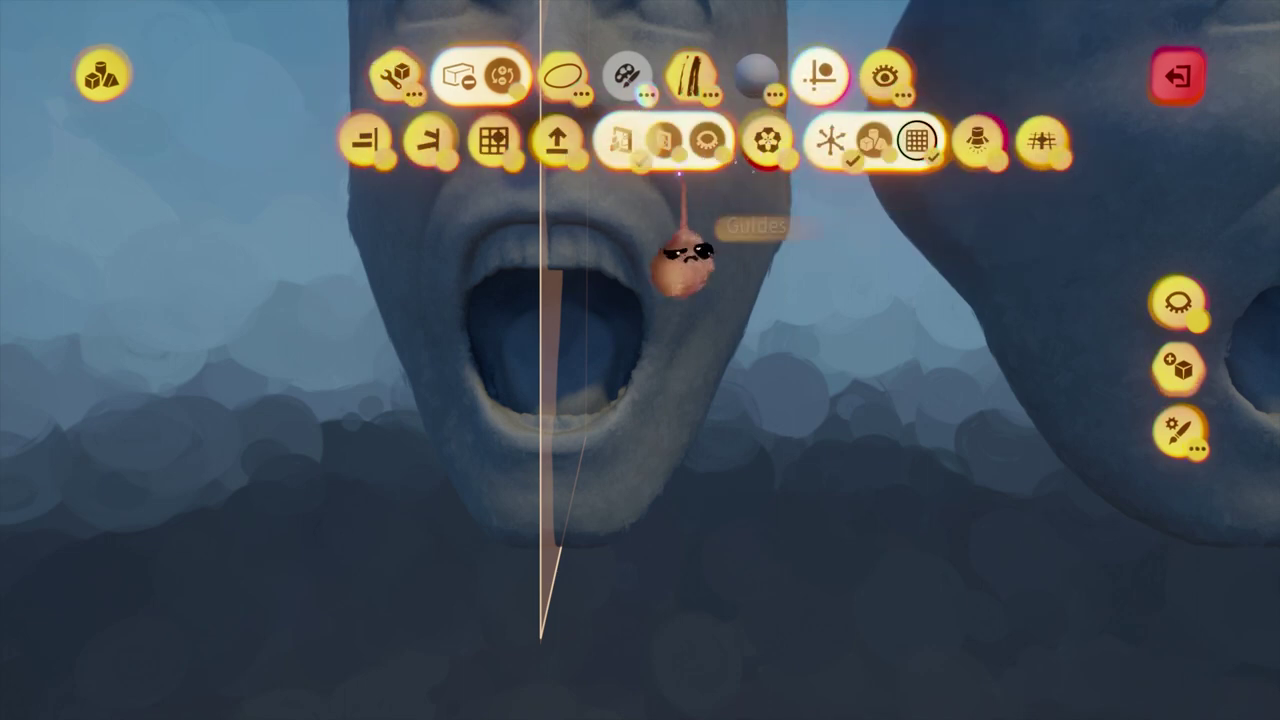
click(600, 140)
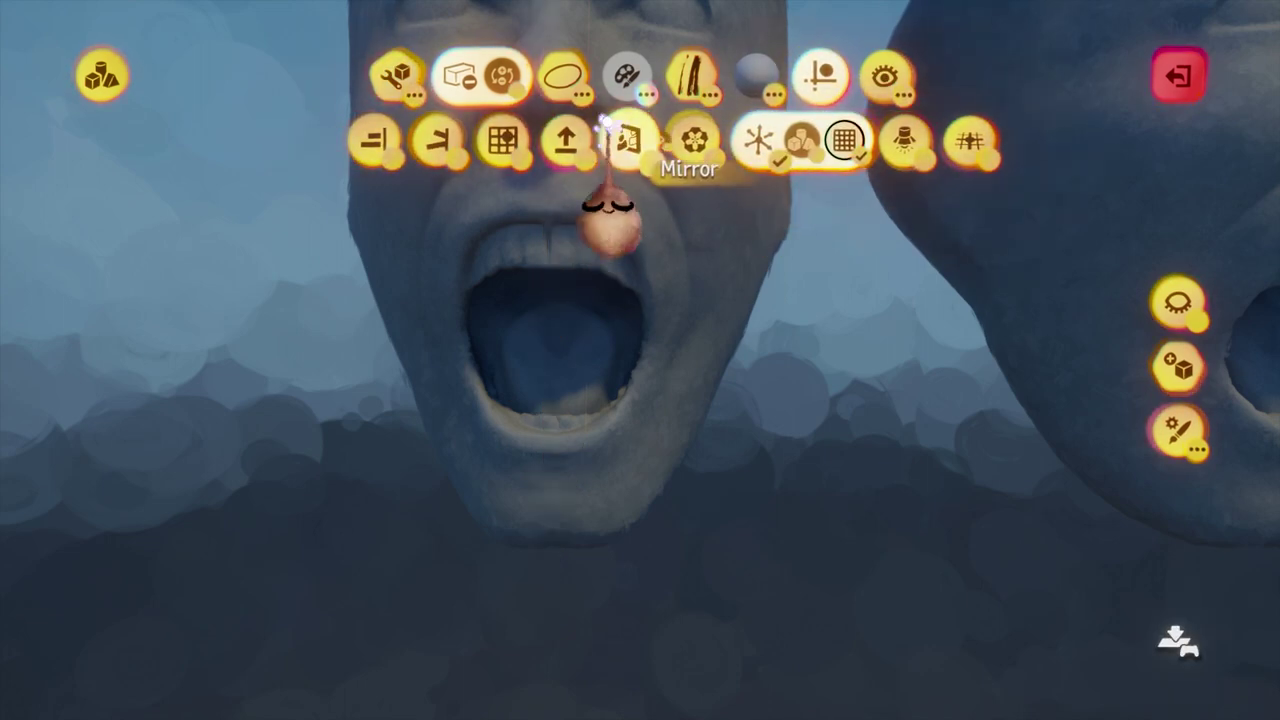
- Turn on Grid Snap and set up the Crop tool with the Curve shape
click(812, 80)
click(822, 76)
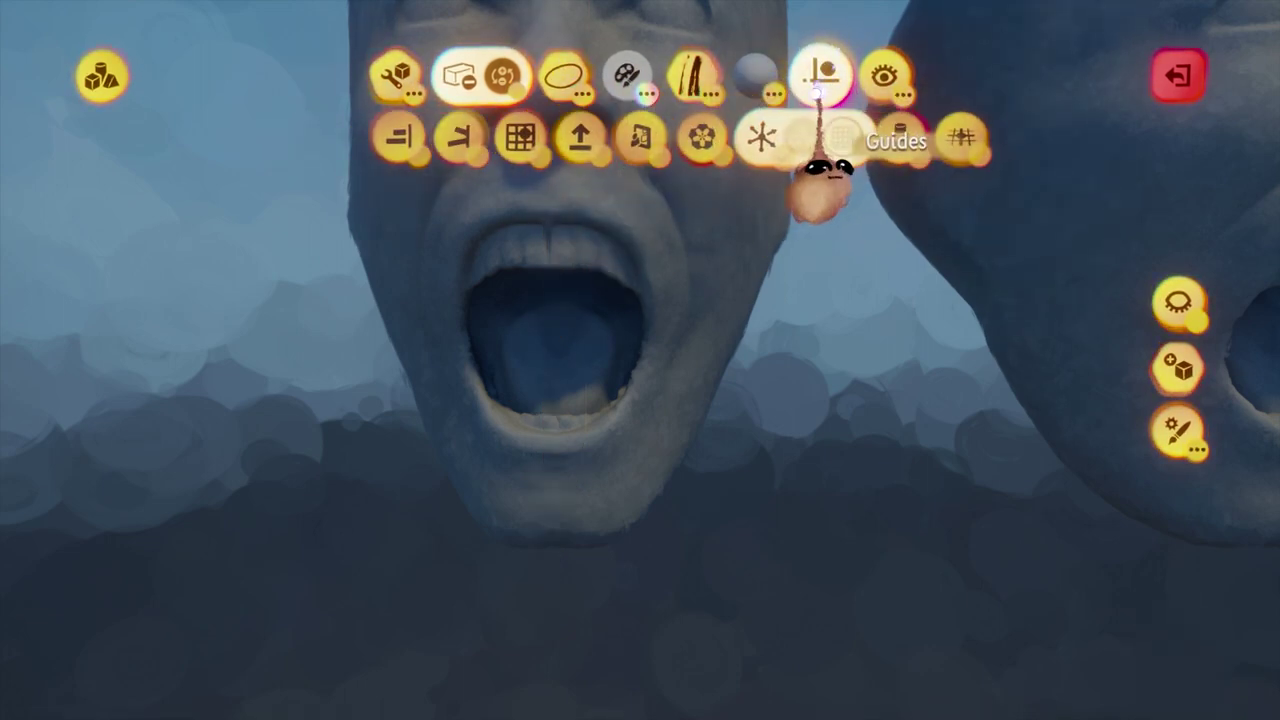
click(502, 140)
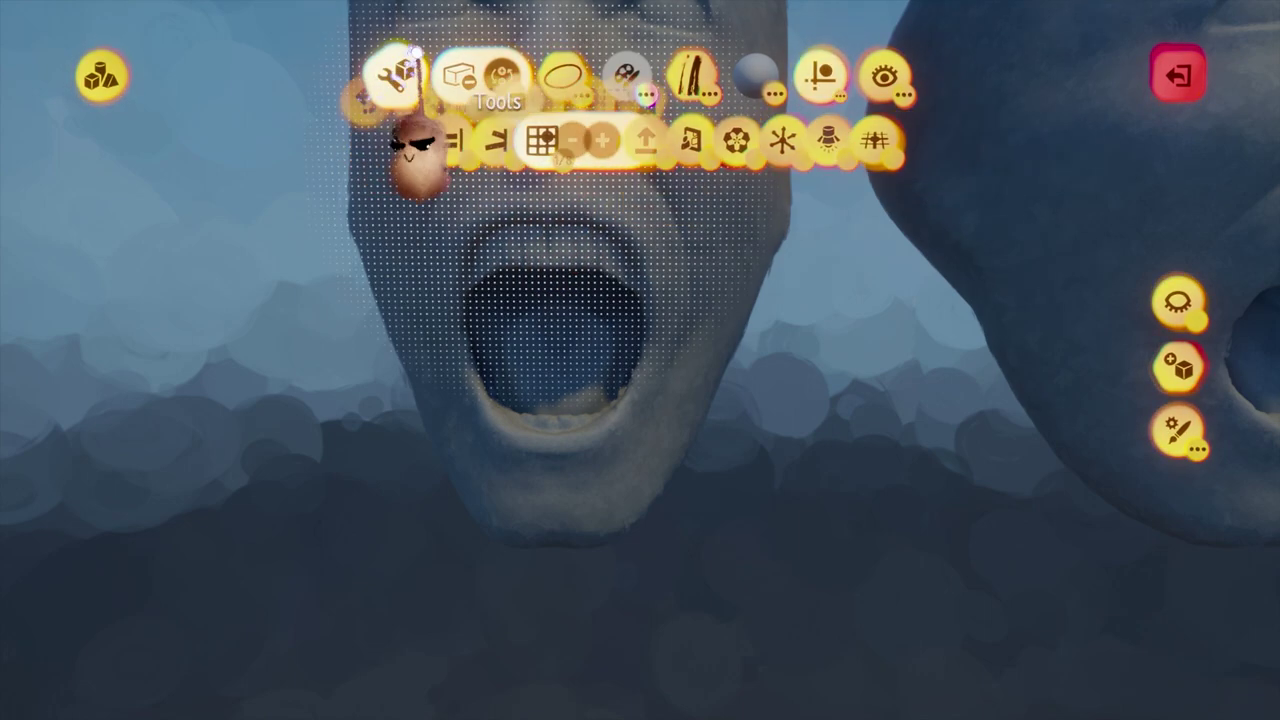
click(398, 76)
click(965, 142)
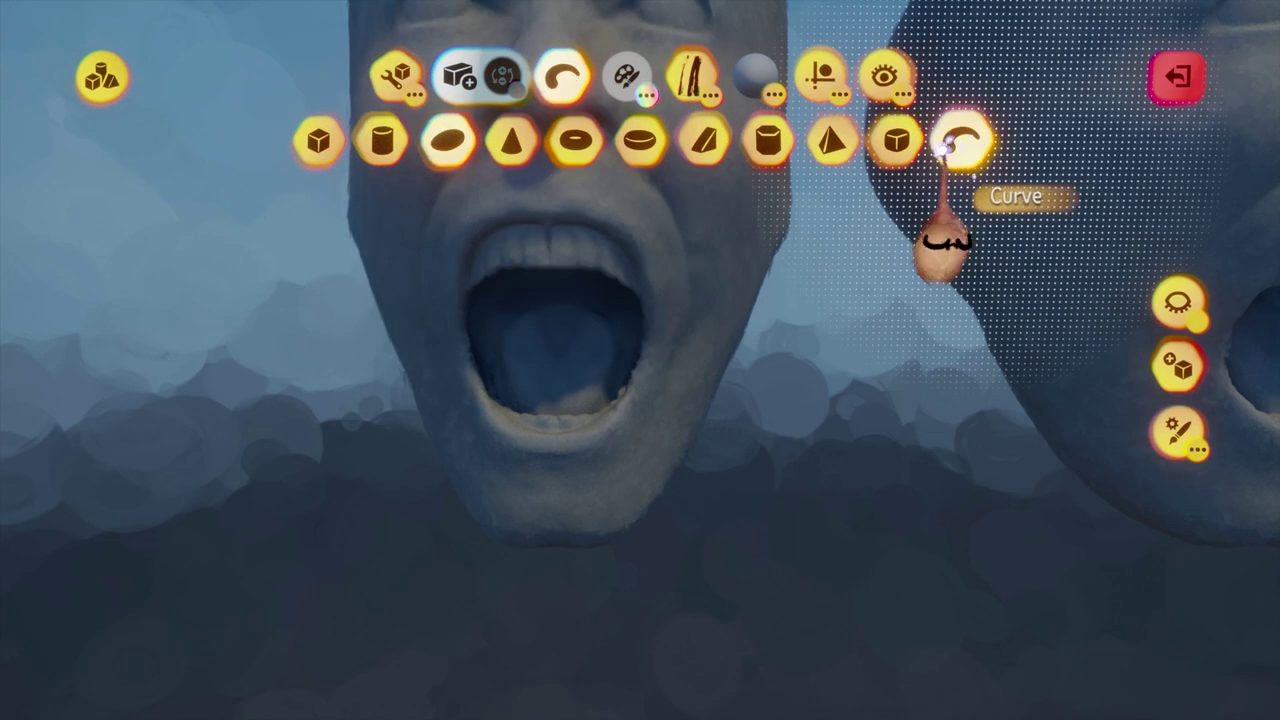
click(958, 143)
- Stretch and bend the crop curve along the lower lip and crop the head down to that lip piece
scroll(652, 368, up, 3)
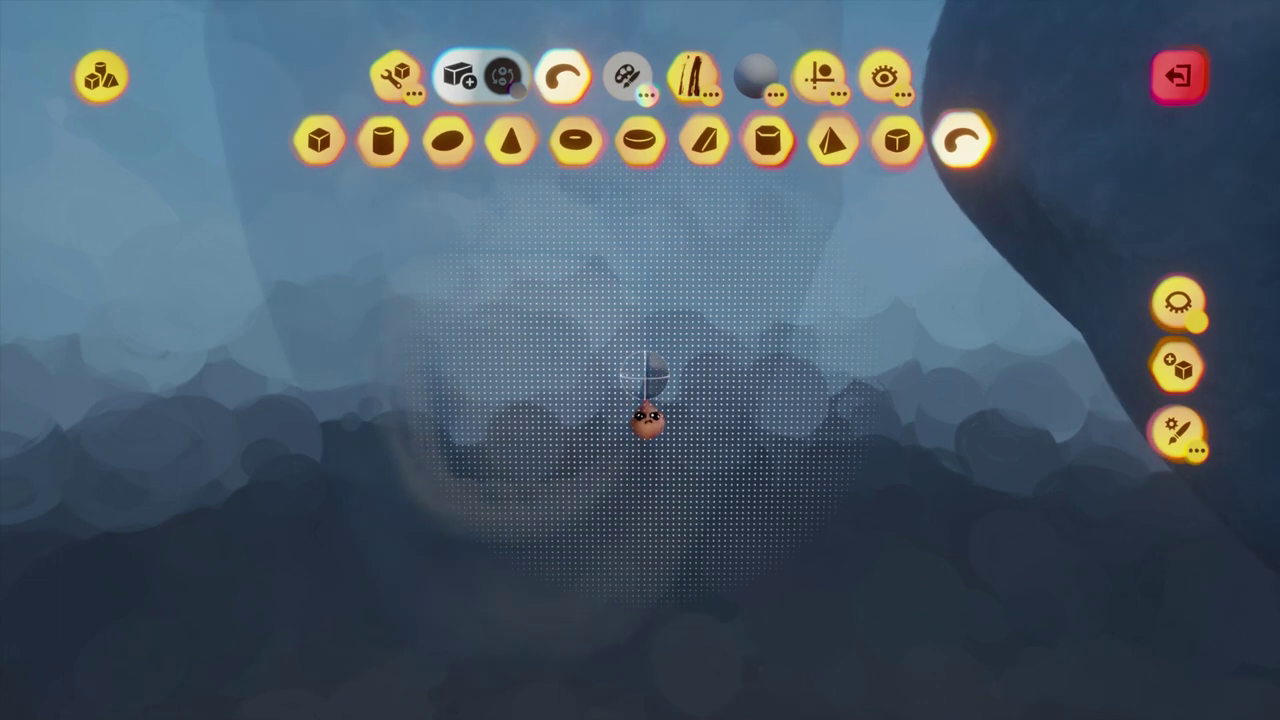
scroll(642, 435, up, 4)
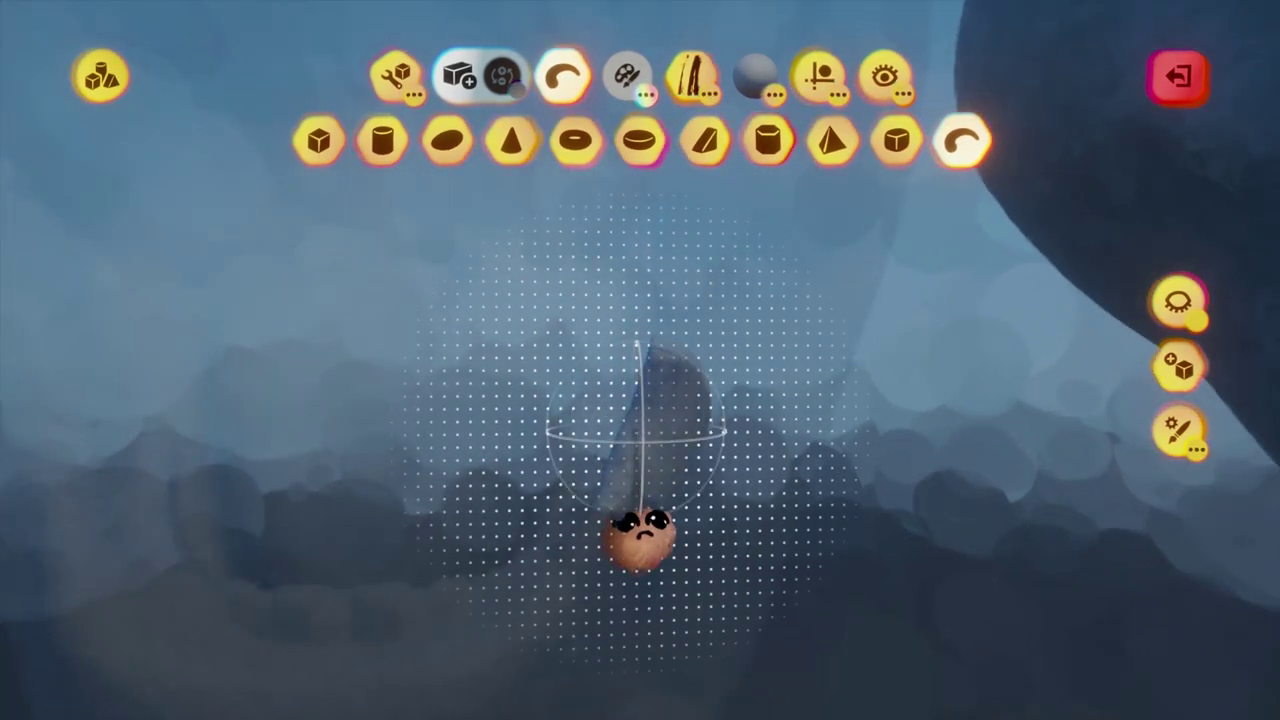
scroll(642, 538, up, 4)
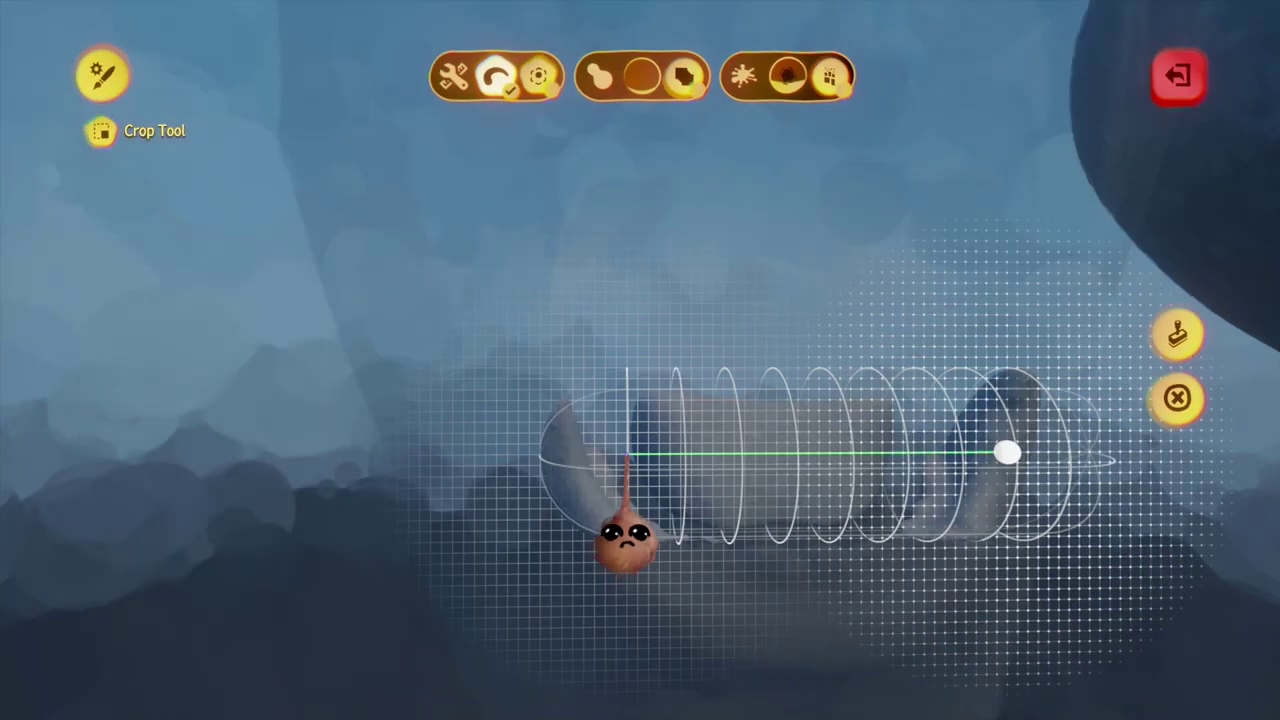
drag(1009, 451, 1063, 451)
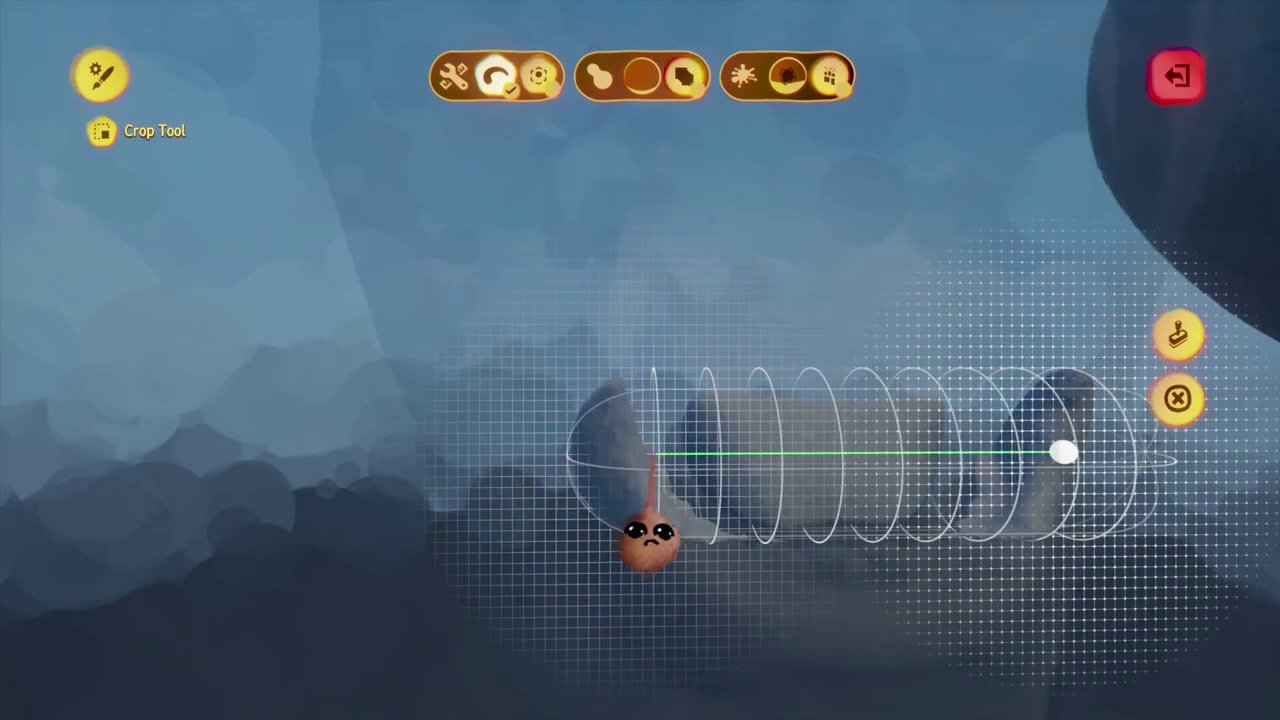
drag(551, 431, 543, 531)
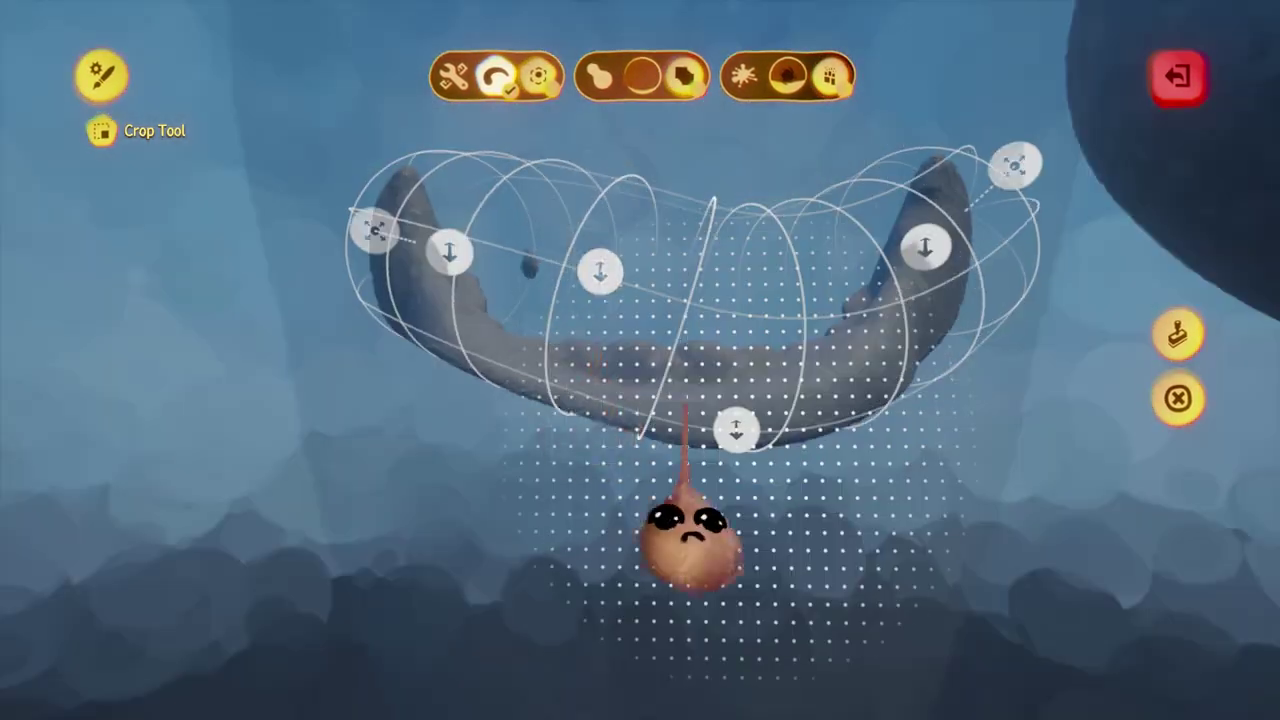
drag(600, 271, 509, 391)
key(Escape)
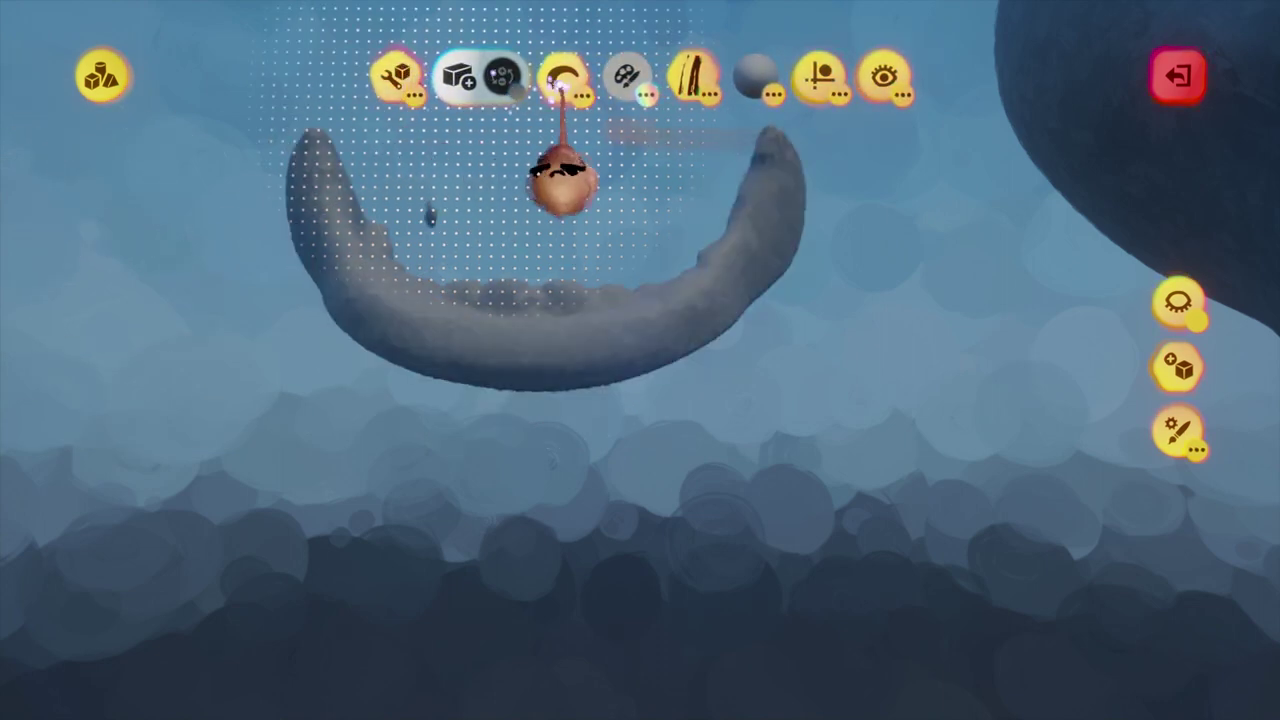
- Turn off Grid Snap, cut the leftover bits off the lip piece with a subtractive ellipsoid stamp, and leave sculpt mode
click(440, 137)
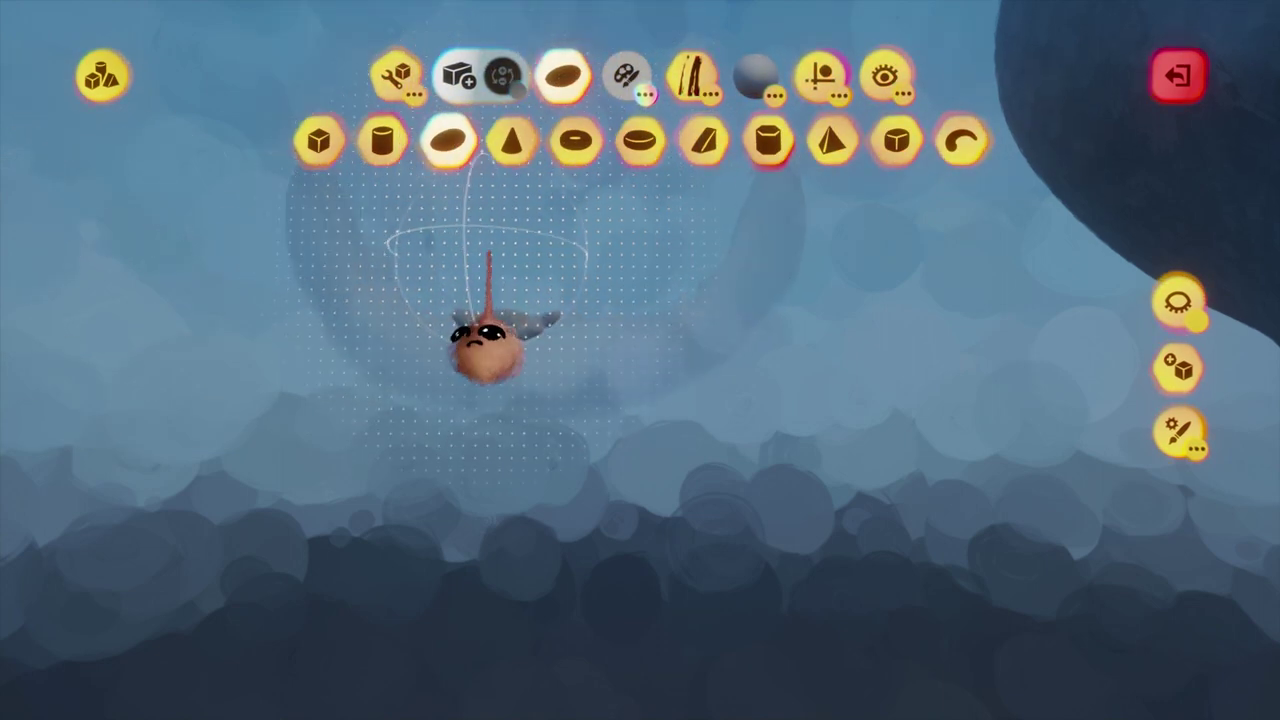
click(815, 78)
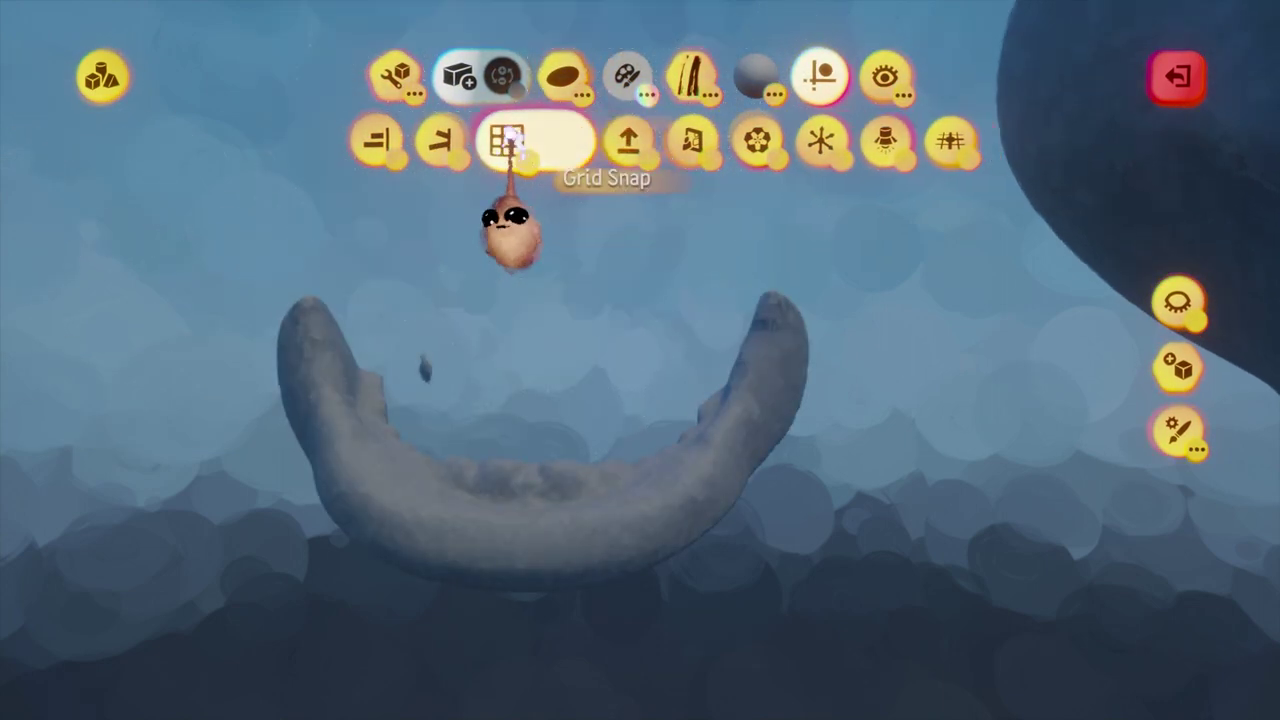
middle_drag(463, 365, 468, 367)
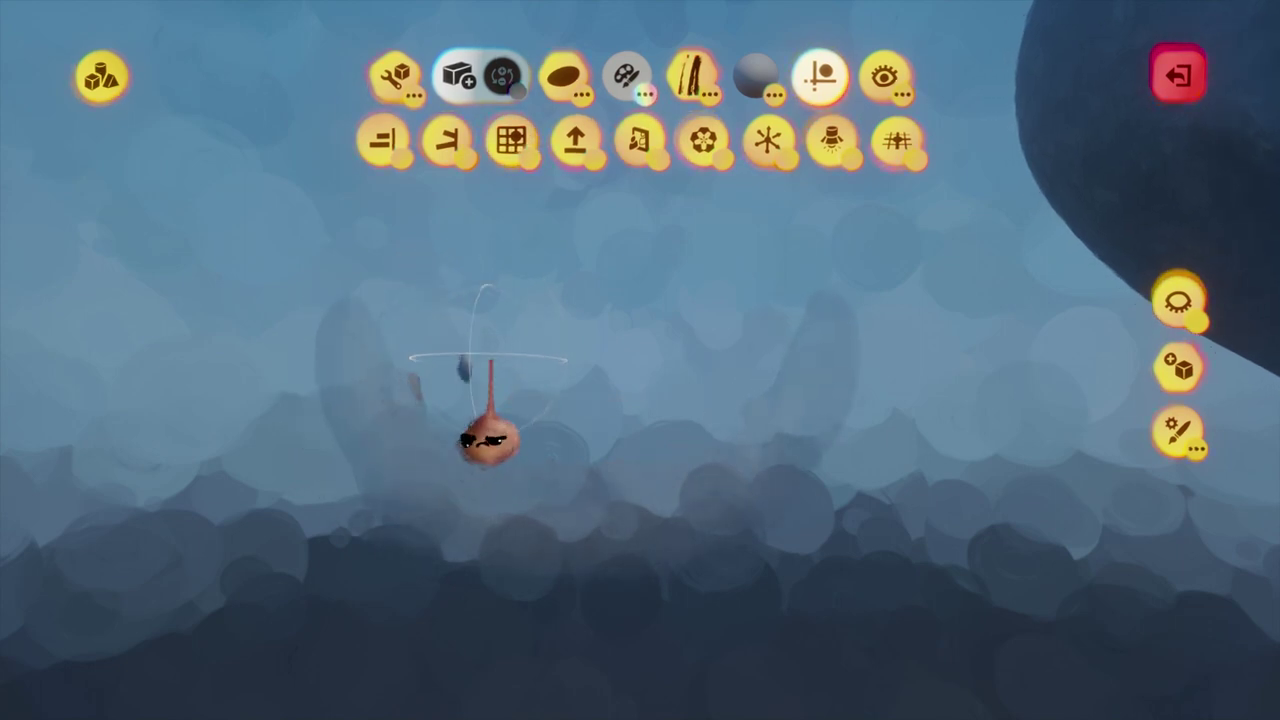
click(396, 80)
click(706, 142)
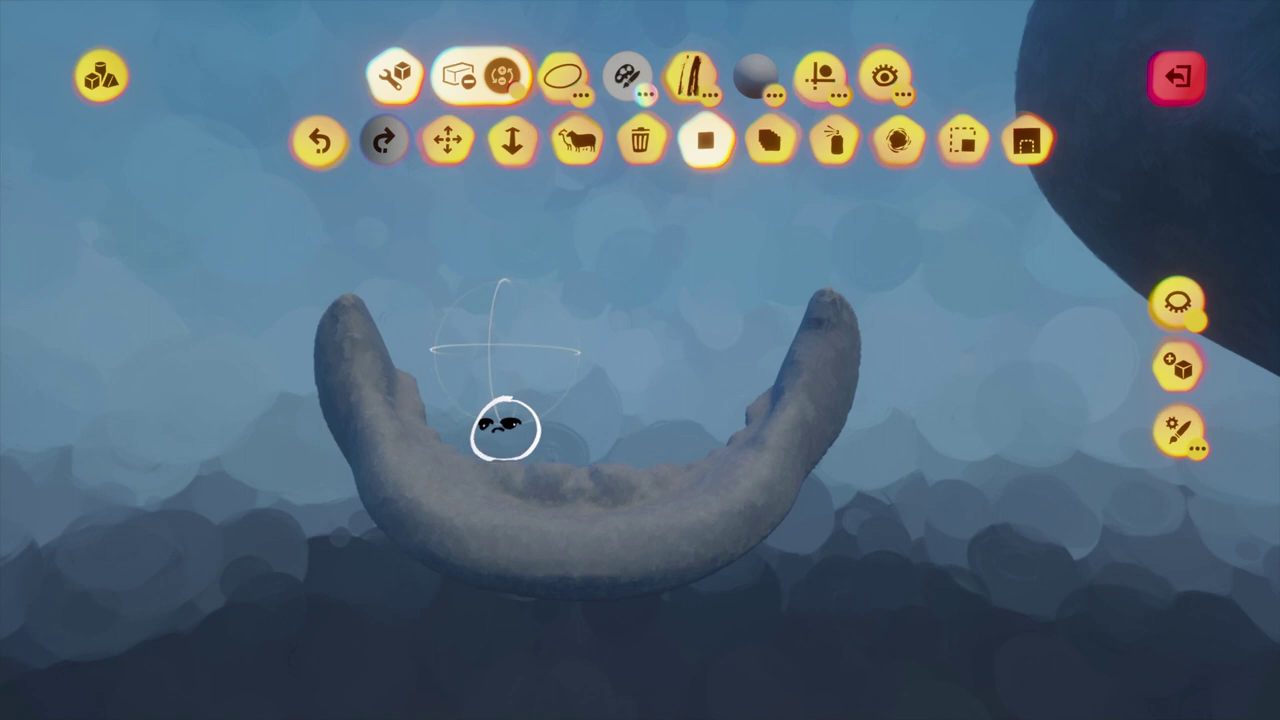
middle_drag(560, 388, 640, 250)
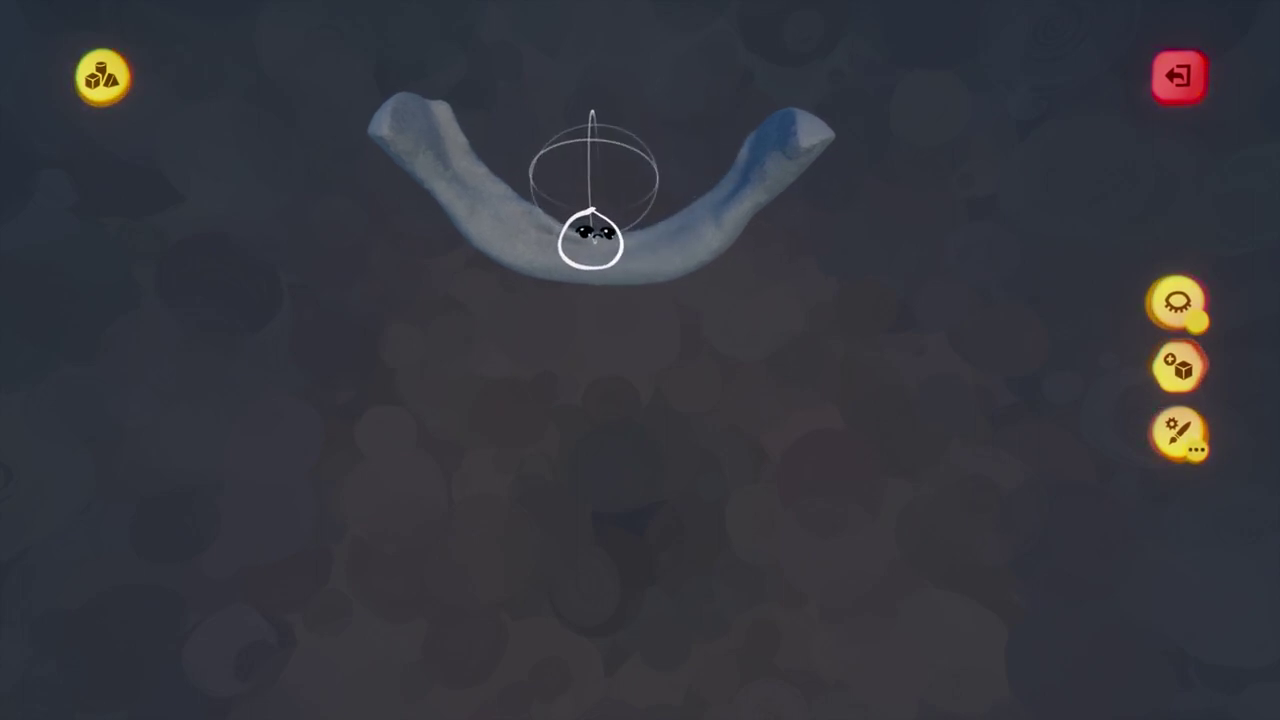
mouse_move(552, 232)
middle_down()
mouse_move(577, 286)
mouse_move(577, 126)
mouse_move(540, 191)
mouse_move(617, 349)
mouse_move(646, 297)
mouse_move(603, 171)
mouse_move(531, 495)
mouse_move(463, 263)
mouse_move(509, 283)
mouse_move(580, 420)
middle_up()
key(Escape)
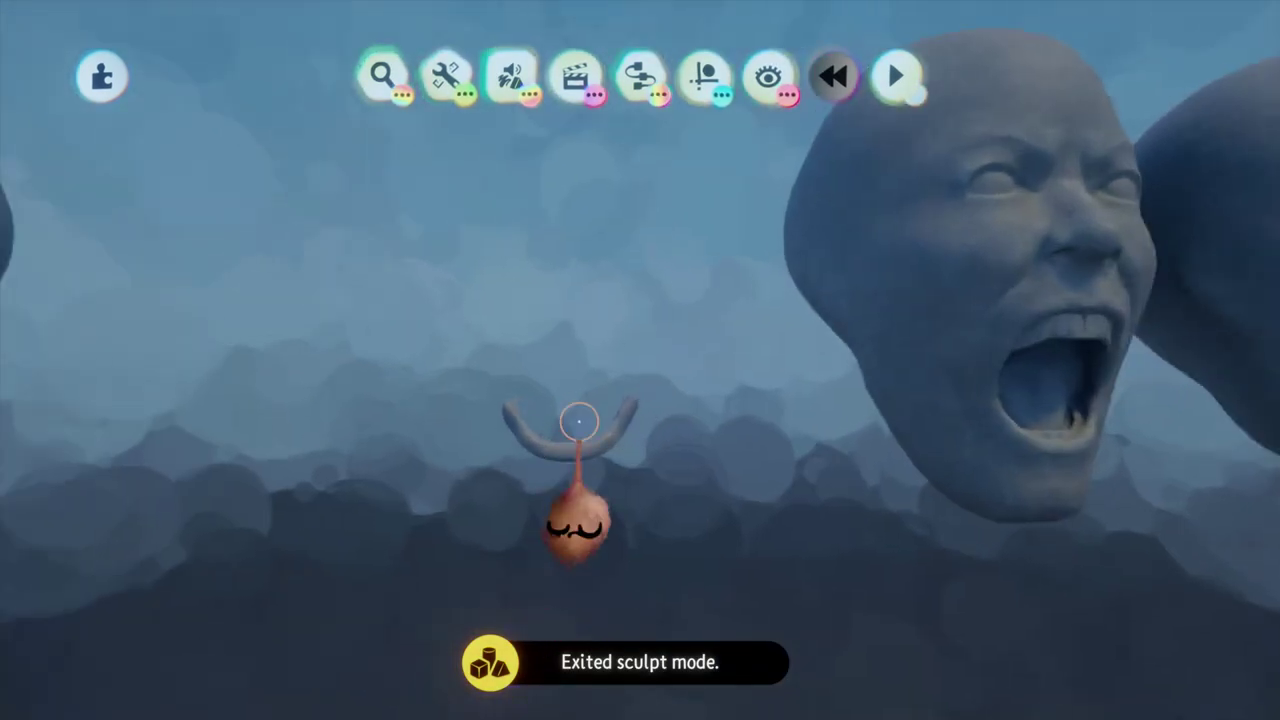
- Turn on Grid Snap and move the lip piece onto the front of the closed-mouth head
click(705, 76)
click(533, 140)
click(619, 145)
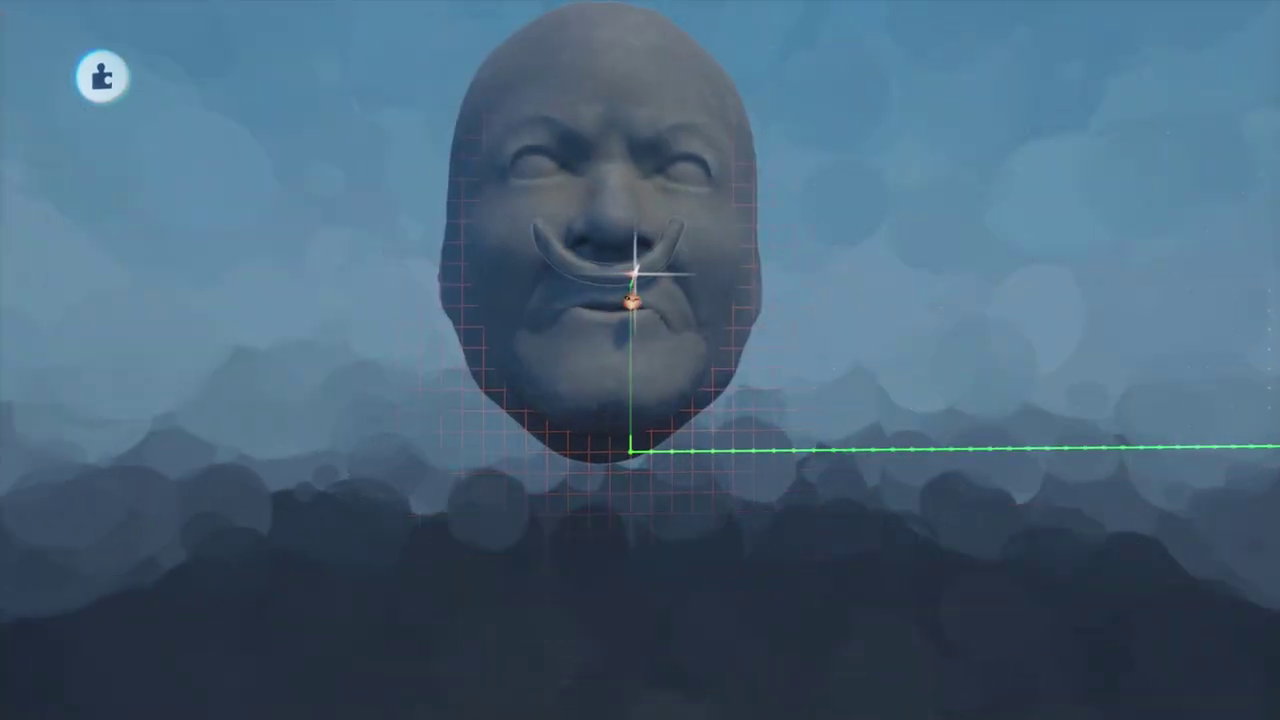
drag(635, 273, 546, 354)
key(ctrl+z)
key(ctrl+z)
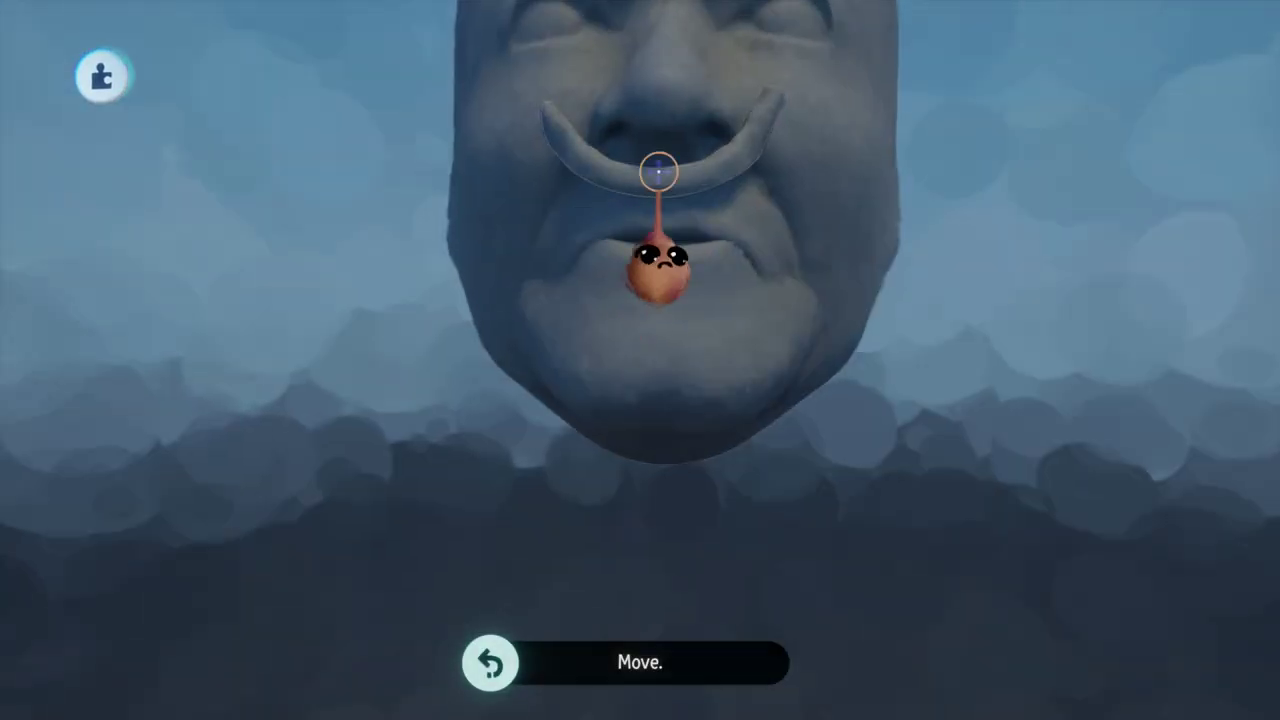
- Lower the lip piece onto the mouth and fit it along the lower lip from below and the front
drag(658, 268, 629, 395)
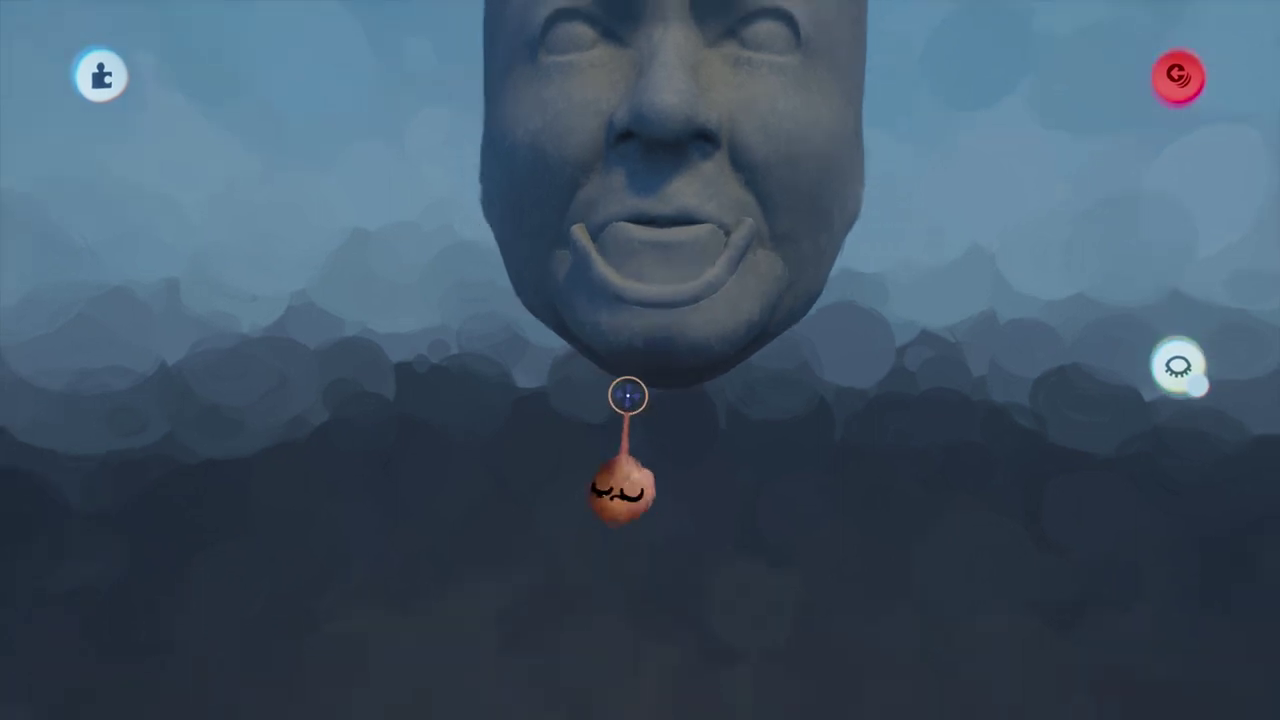
middle_drag(862, 256, 626, 224)
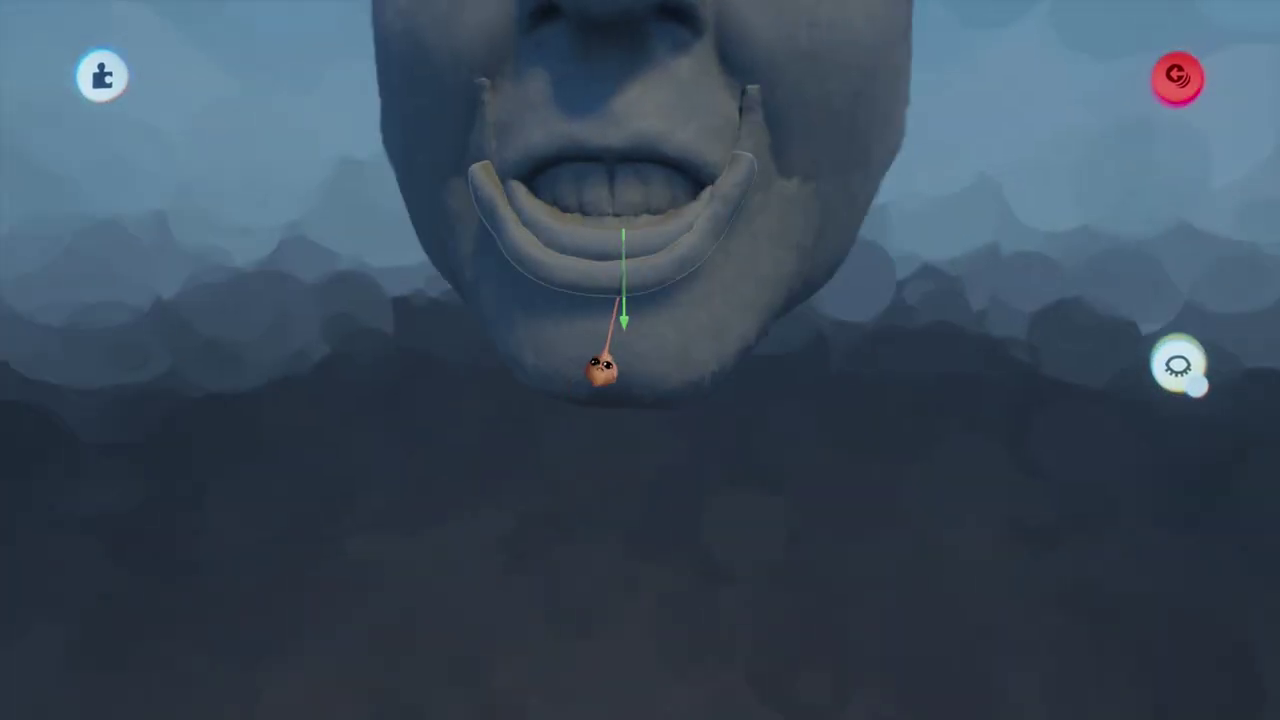
drag(617, 297, 614, 268)
middle_drag(614, 268, 498, 188)
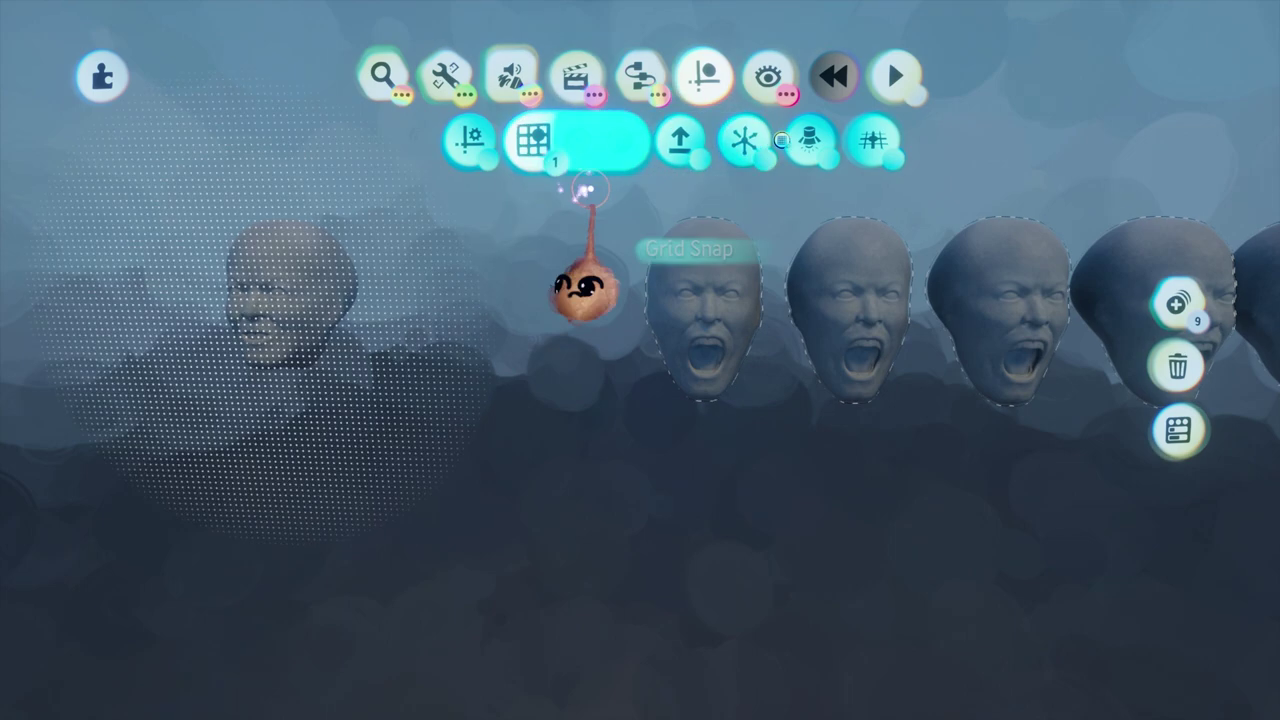
- Crop a copy of the screaming head down to its curved lip with a curve shape, and trim the leftovers with a subtractive ellipsoid
middle_drag(580, 189, 649, 187)
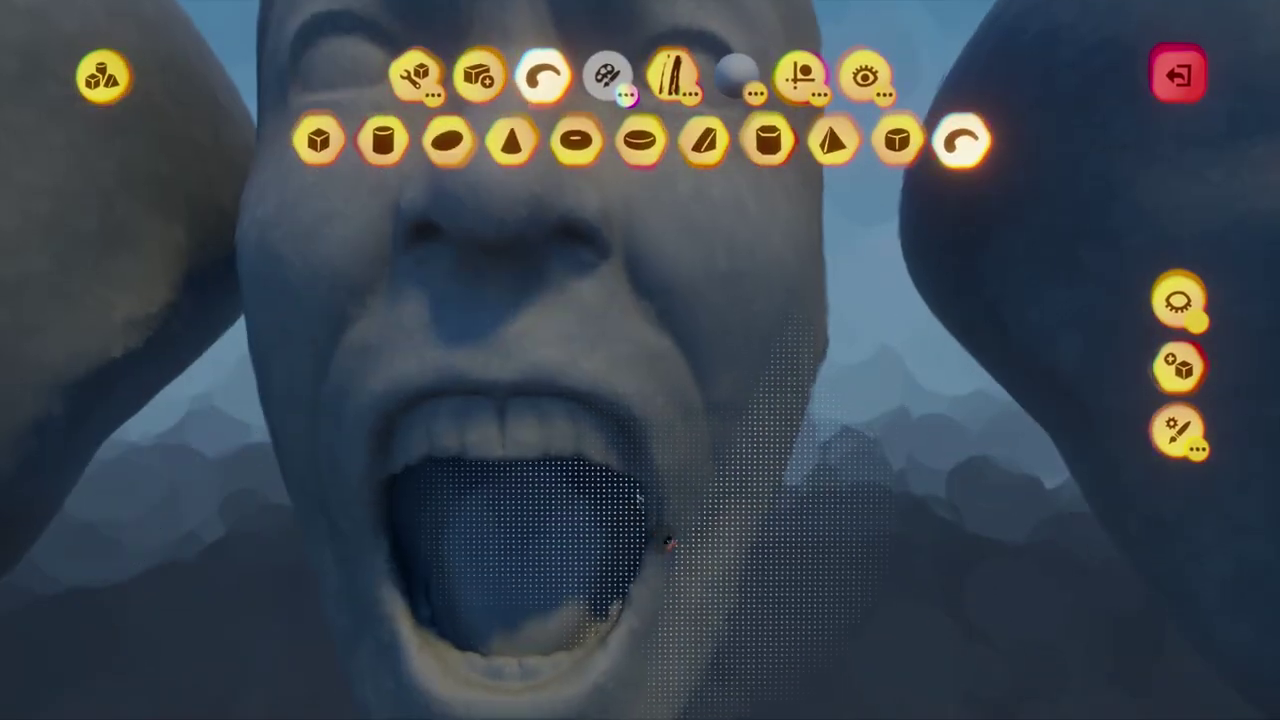
click(962, 128)
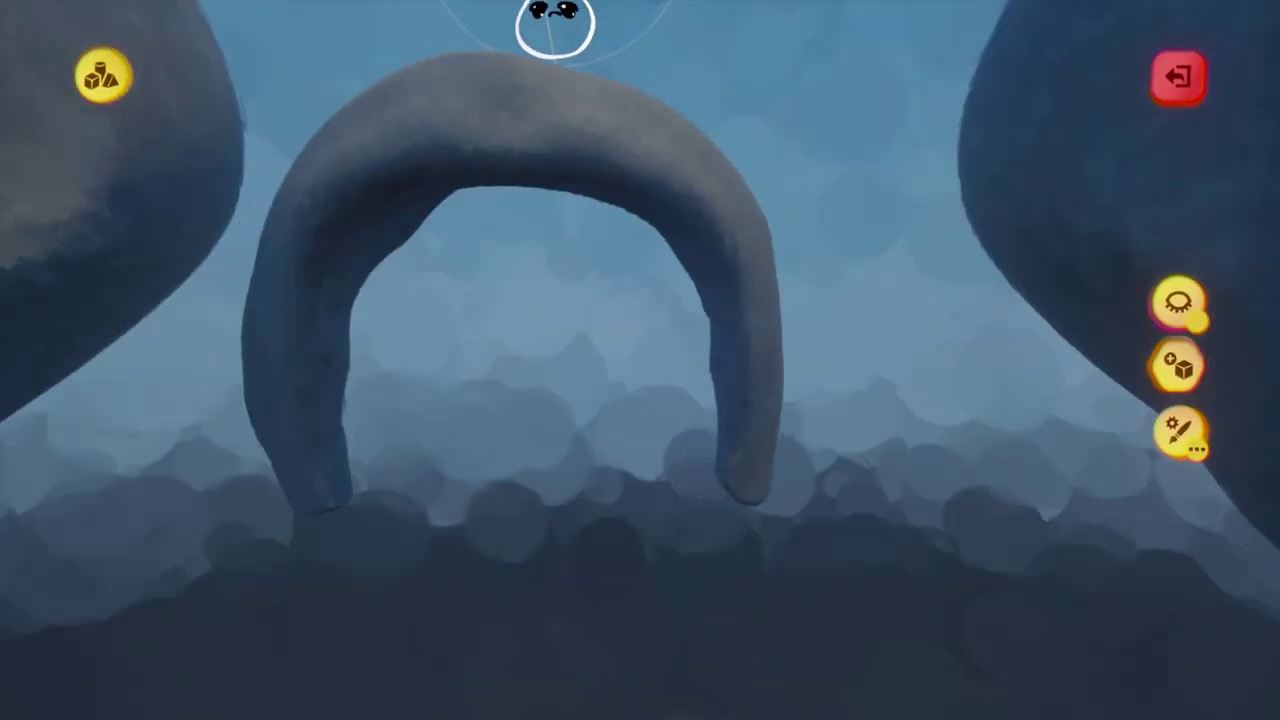
middle_drag(555, 25, 615, 115)
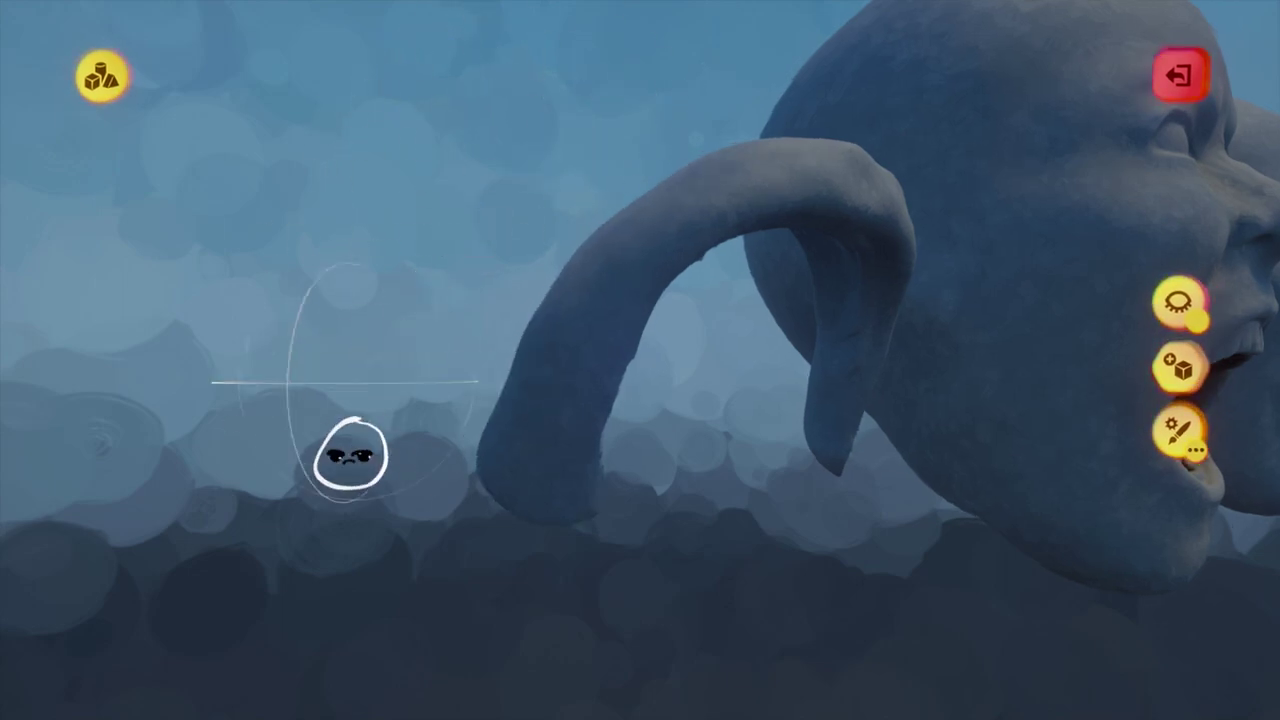
mouse_move(350, 455)
middle_down()
mouse_move(594, 514)
mouse_move(543, 643)
mouse_move(537, 534)
middle_up()
click(1181, 75)
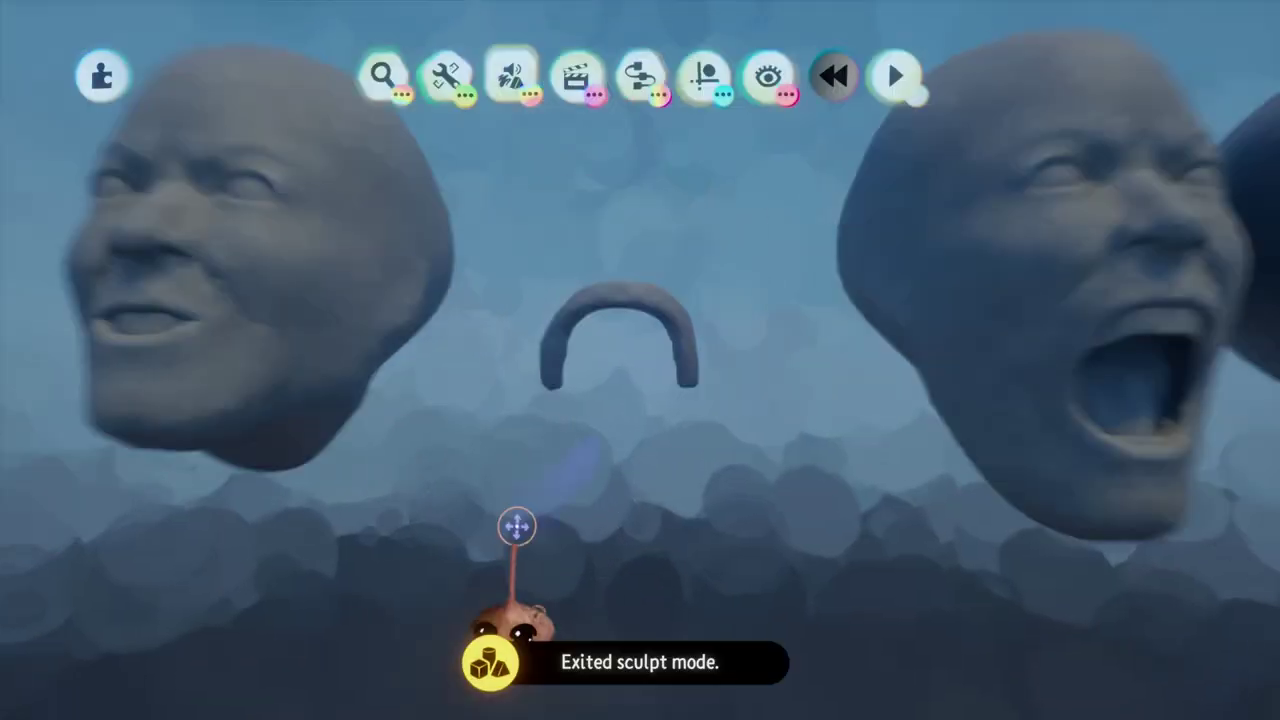
- Turn on Grid Snap in the scene and move the arched lip piece
click(705, 76)
click(531, 137)
drag(586, 372, 628, 380)
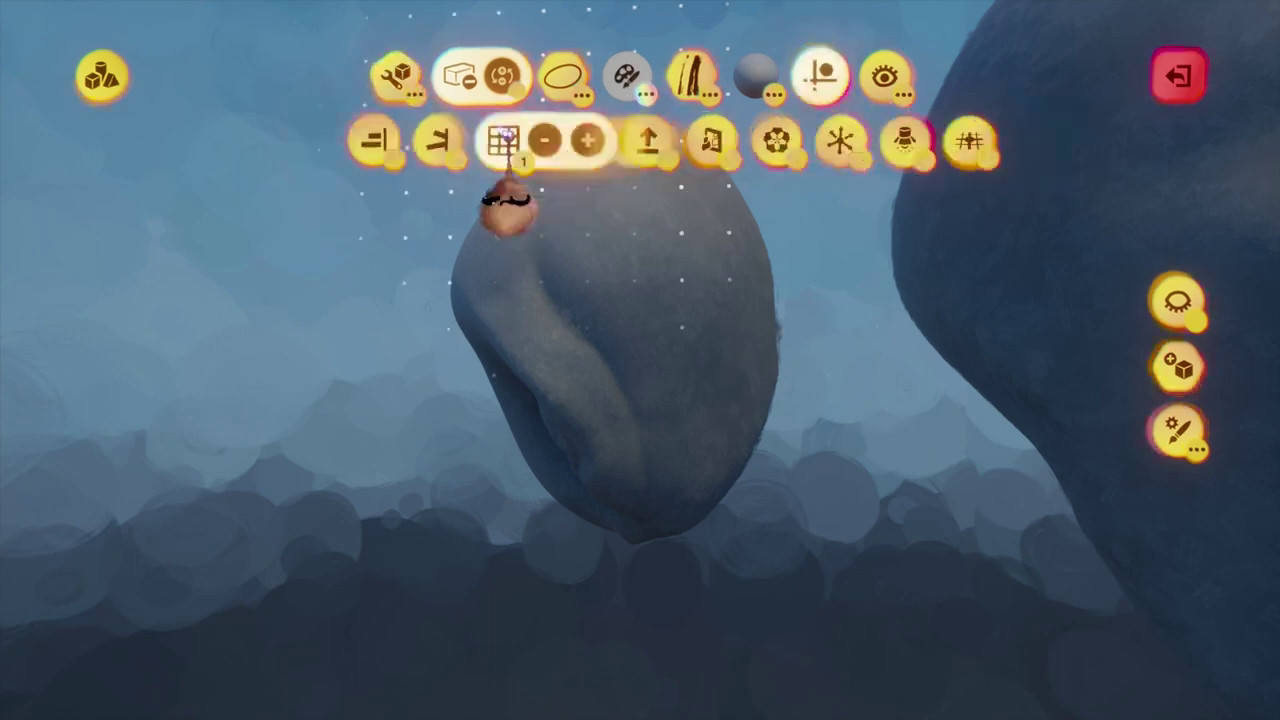
- Crop a head piece down to a rounded cheek with an ellipsoid and the Crop Tool, and leave sculpt mode
middle_drag(505, 200, 523, 495)
middle_drag(468, 418, 598, 296)
click(397, 76)
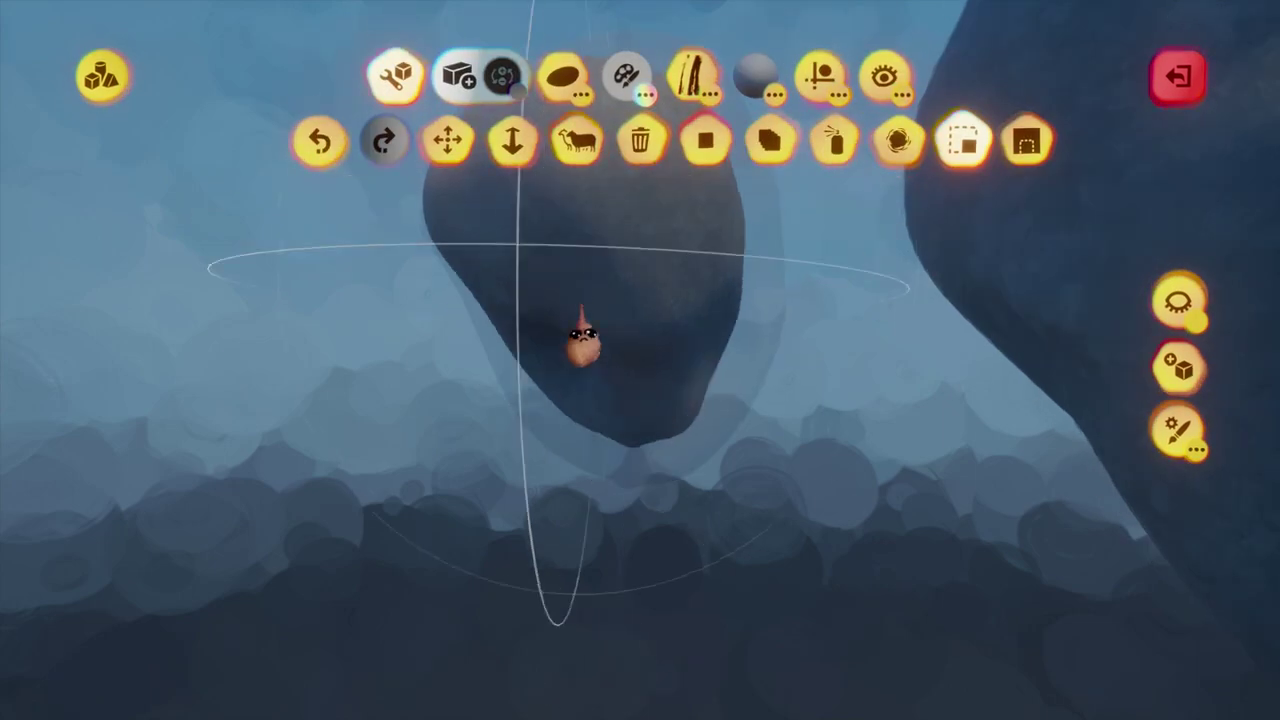
middle_drag(583, 343, 625, 415)
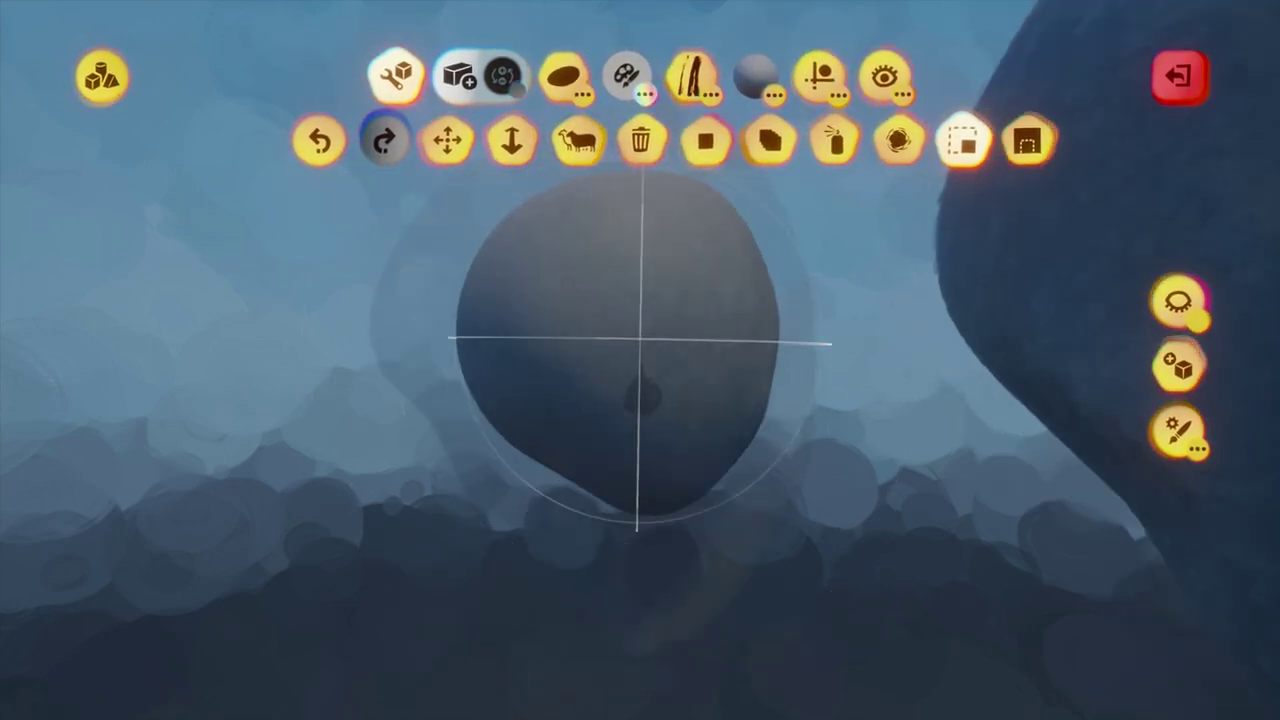
key(Escape)
- Turn on Grid Snap, clone the cheek piece sideways, and refine the grid to 1/32 for positioning it
scroll(640, 345, down, 5)
click(705, 76)
click(534, 141)
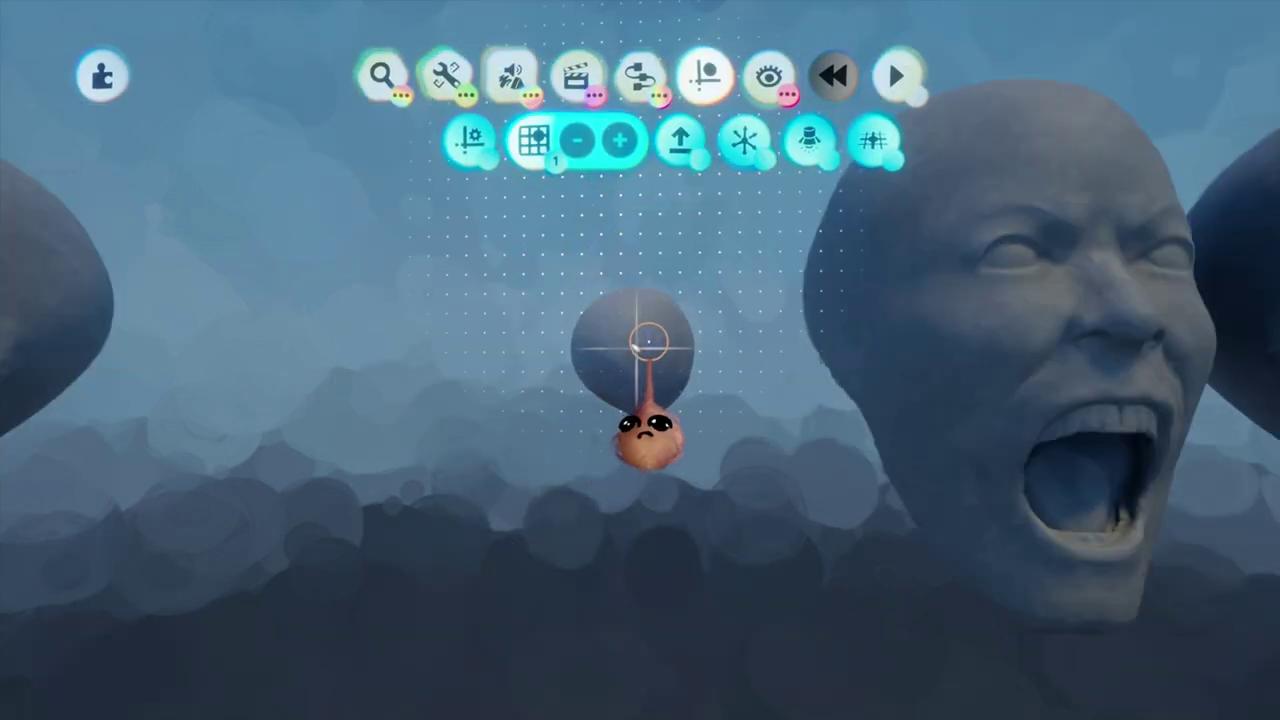
drag(648, 432, 555, 352)
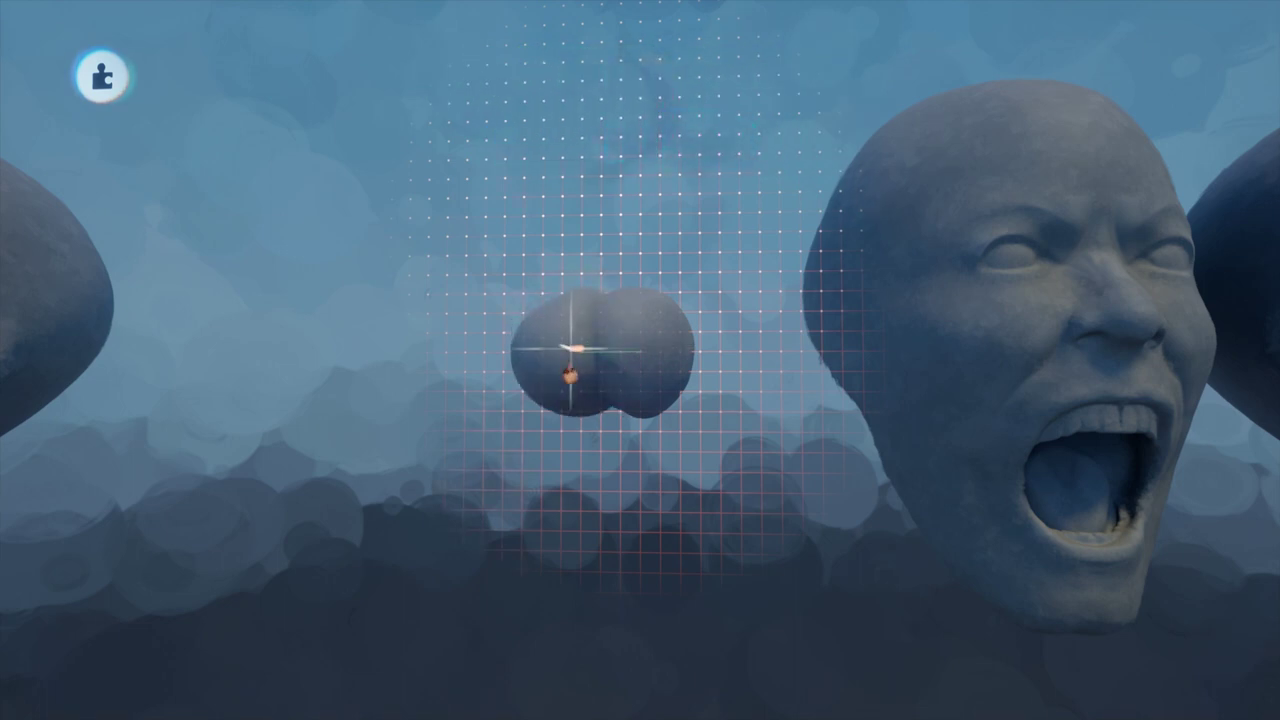
drag(585, 349, 589, 349)
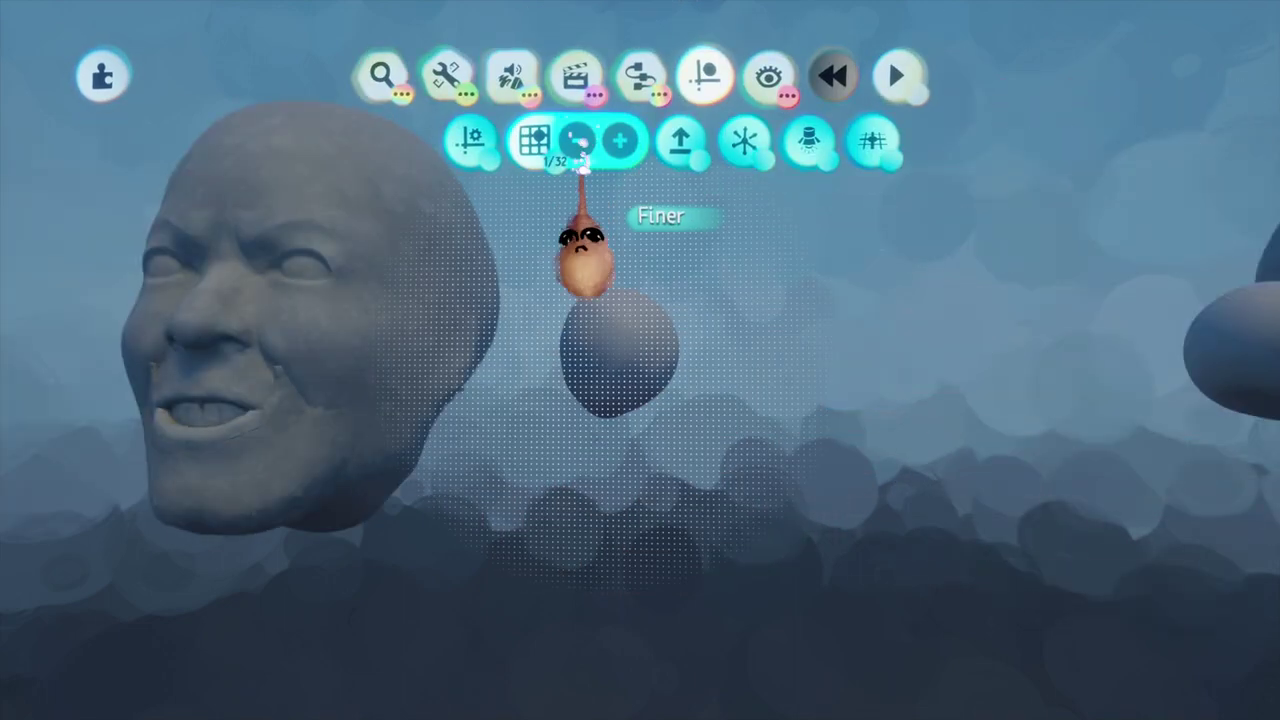
drag(630, 364, 630, 362)
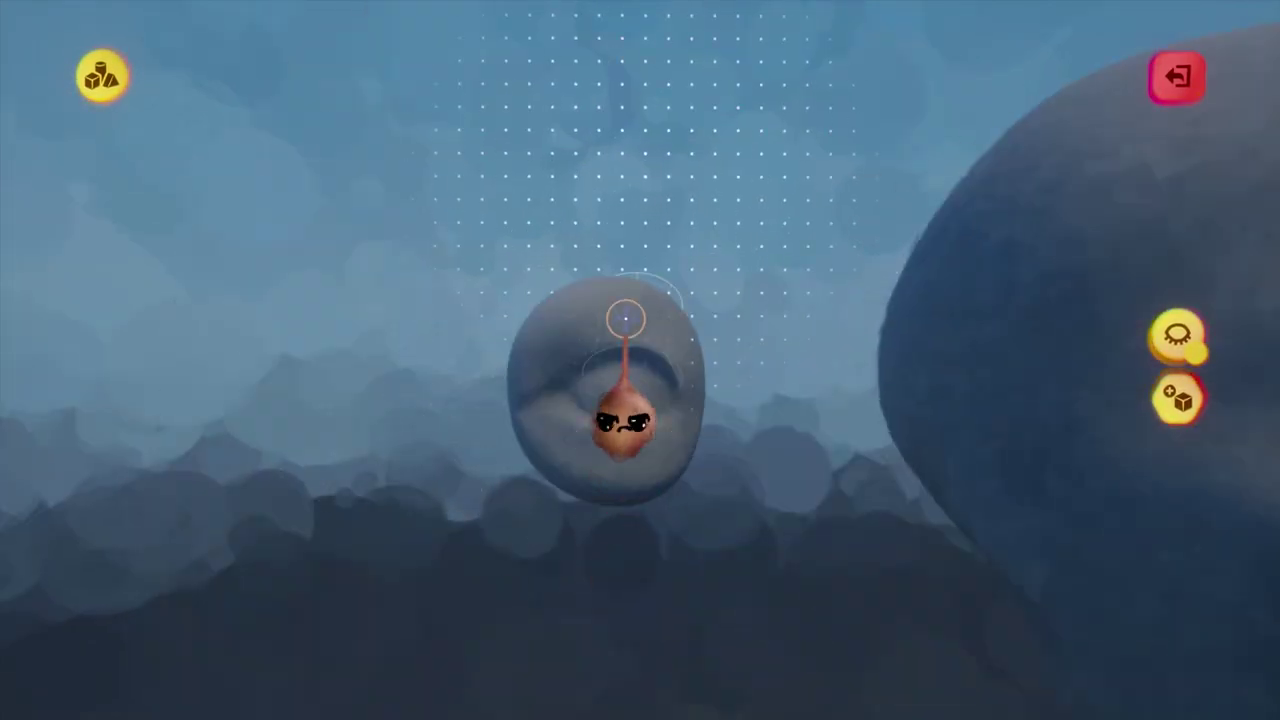
- Clone the eye socket piece and cut one copy to the lower eyelid and the other to the upper eyelid with a cube
key(Escape)
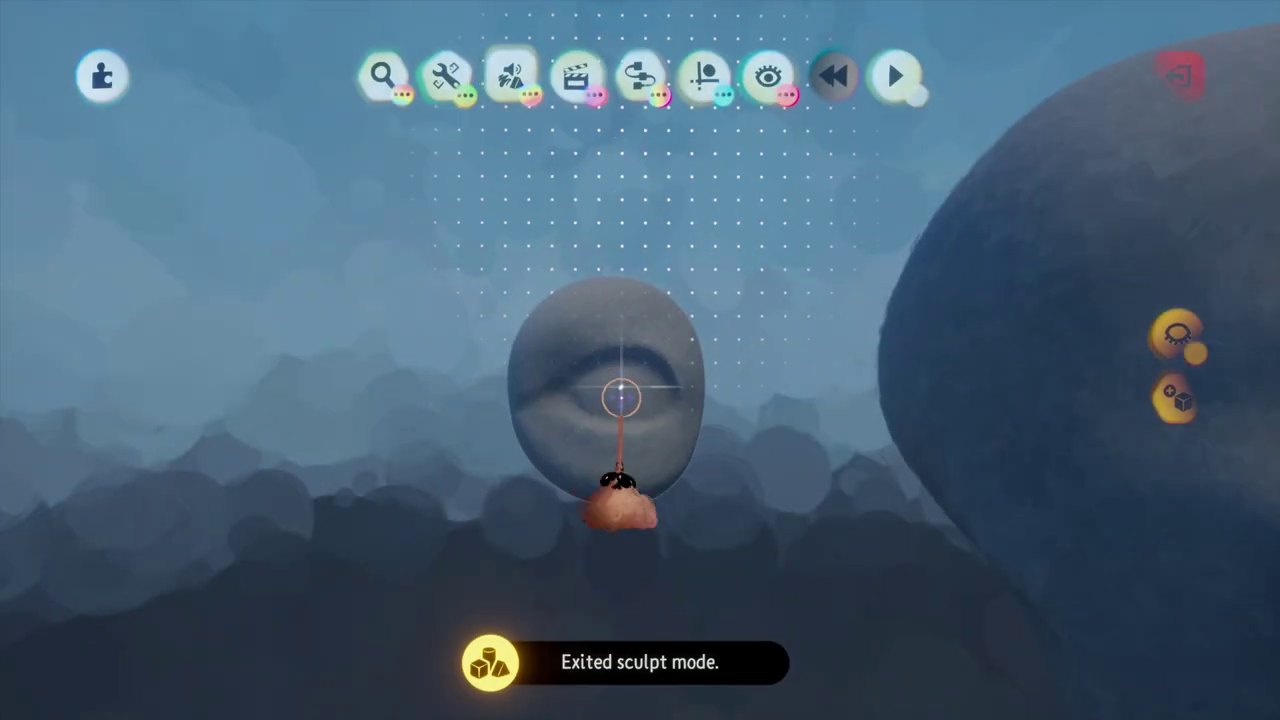
mouse_move(620, 384)
mouse_down()
mouse_move(598, 383)
mouse_move(620, 384)
mouse_up()
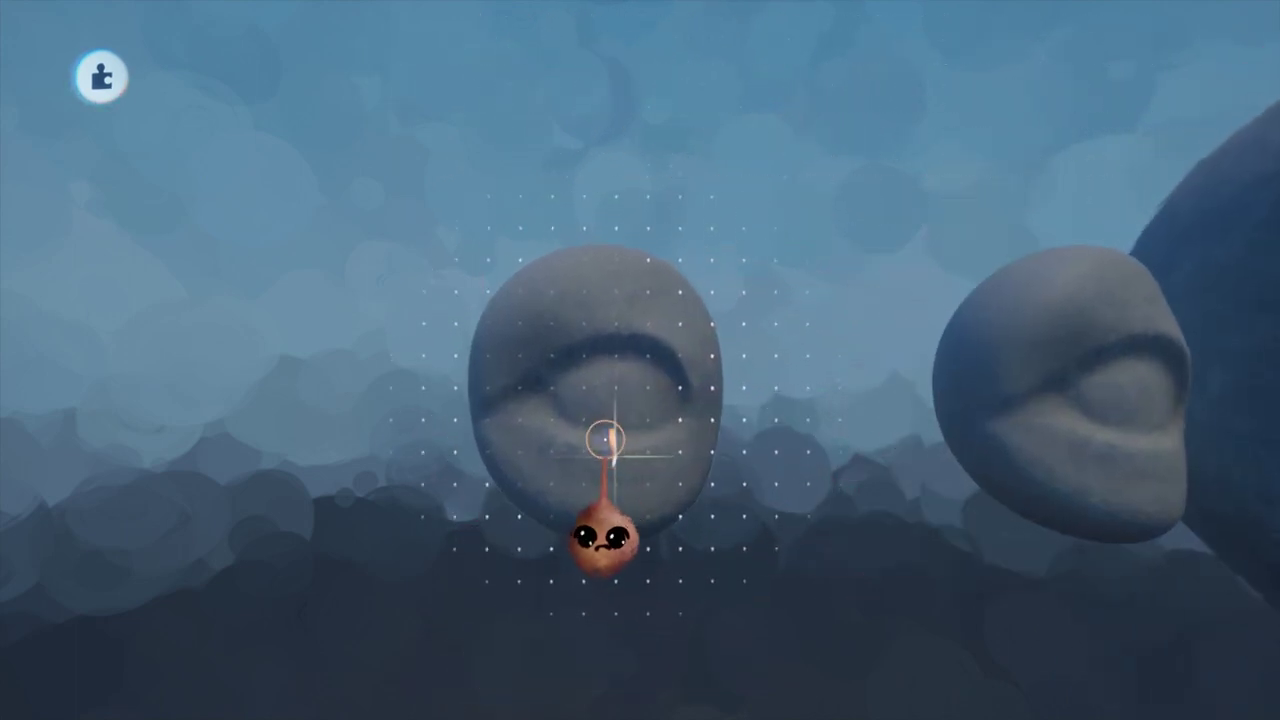
click(620, 378)
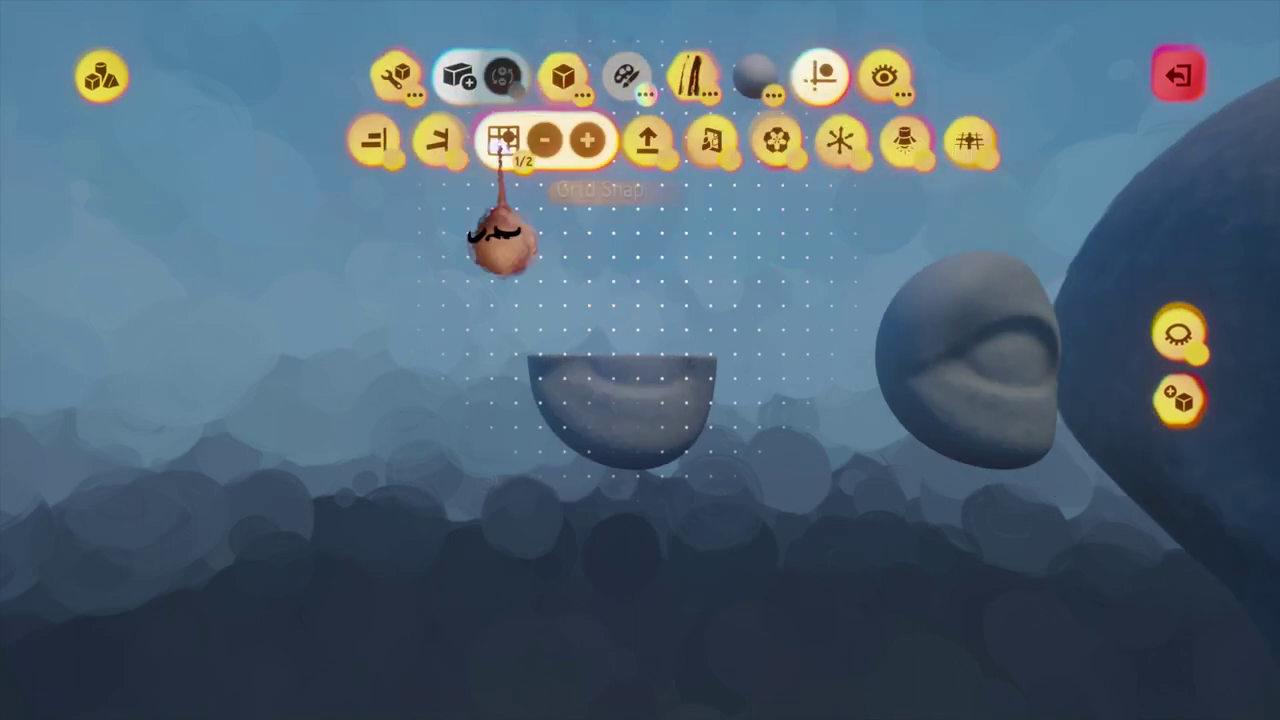
key(Escape)
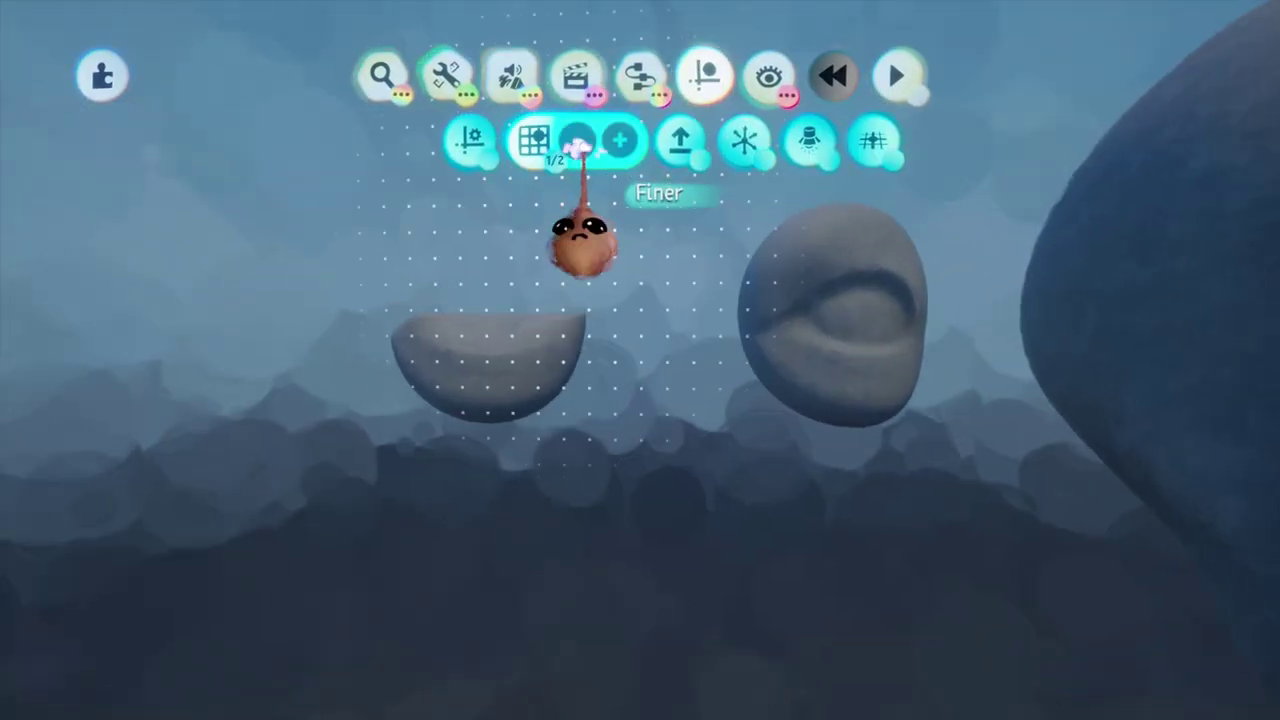
drag(574, 237, 572, 372)
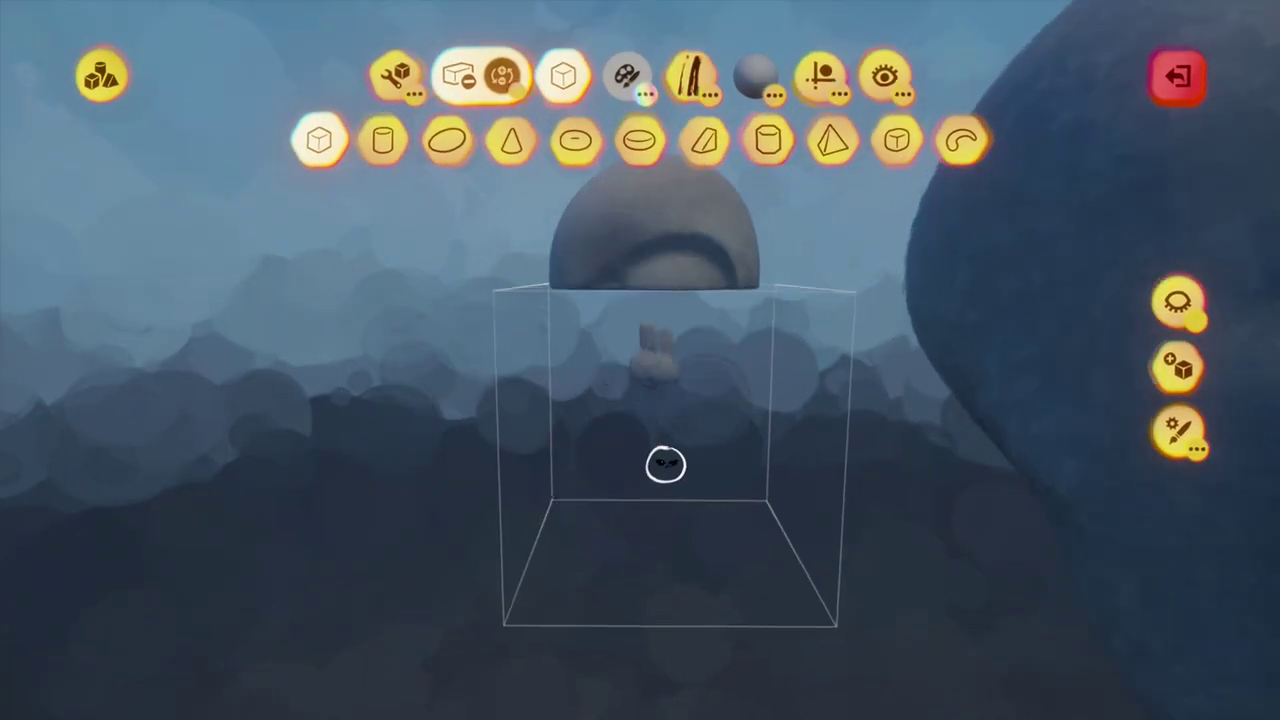
click(447, 140)
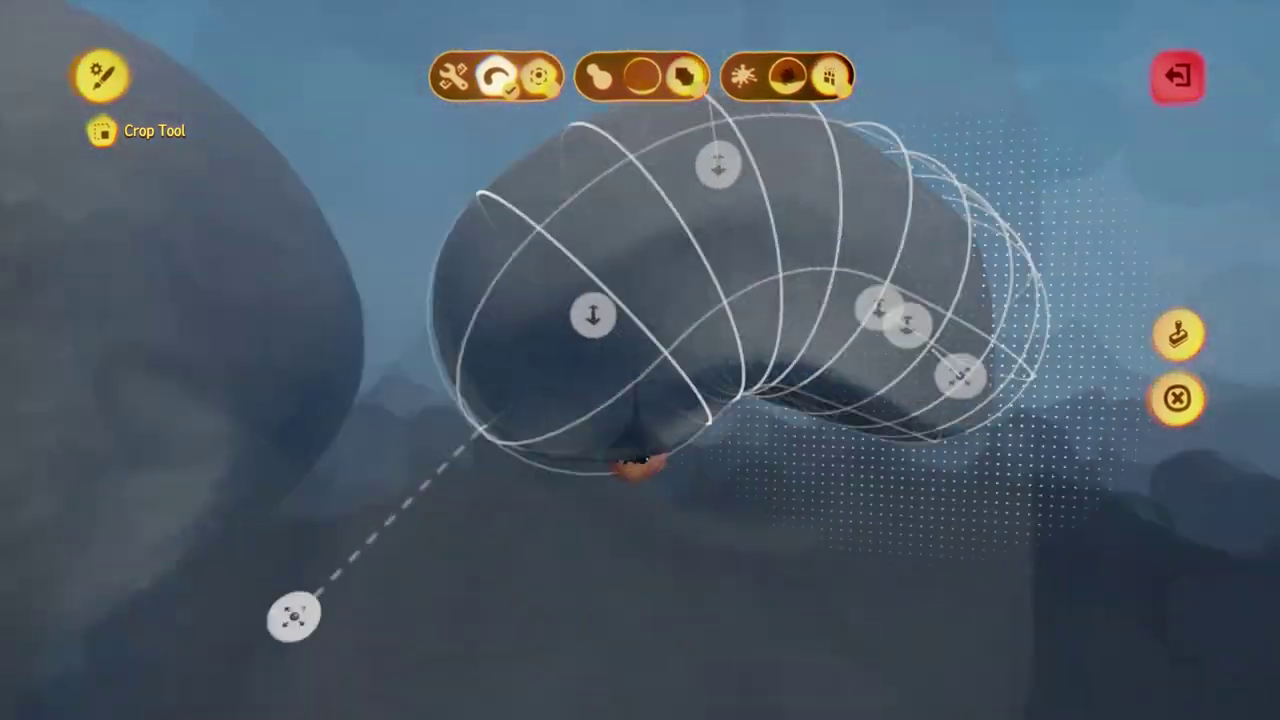
- Crop a head copy to the brow with a curve shape and trim its stray edges with a subtractive ellipsoid
key(Escape)
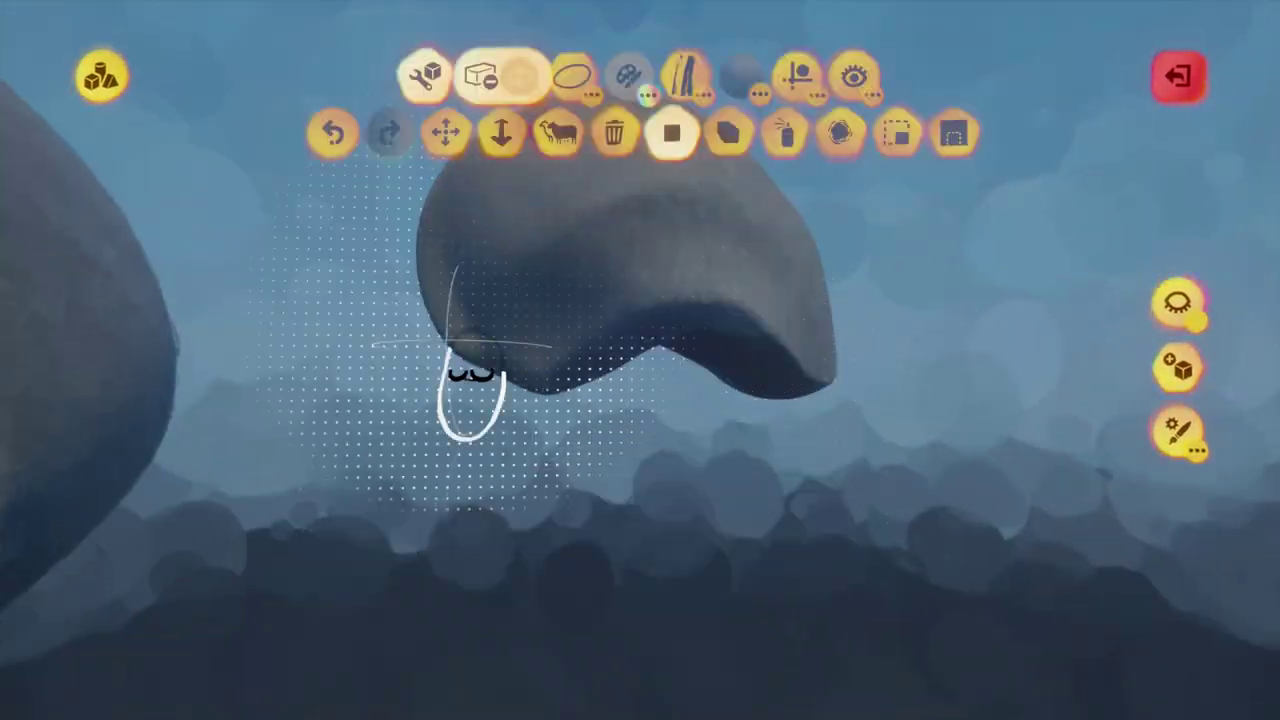
drag(471, 394, 475, 570)
middle_drag(330, 230, 497, 522)
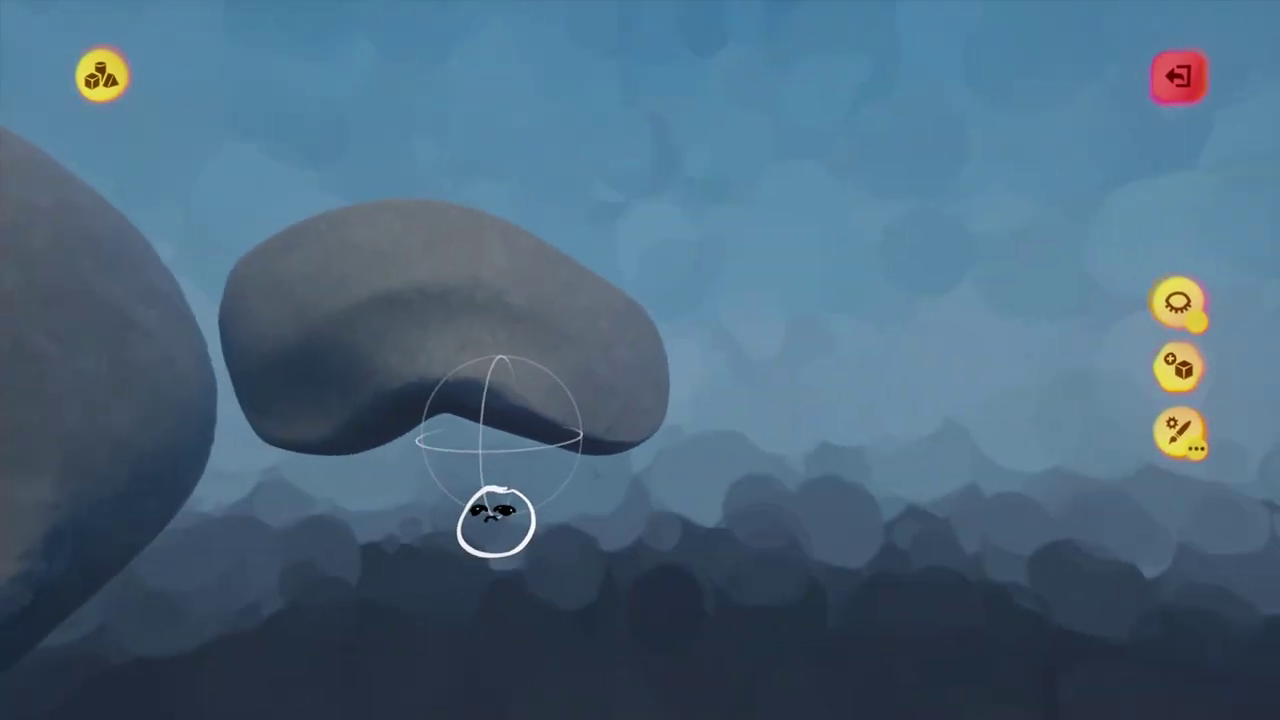
mouse_move(623, 551)
middle_down()
mouse_move(603, 306)
mouse_move(474, 220)
mouse_move(535, 409)
mouse_move(620, 175)
middle_up()
key(ctrl+z)
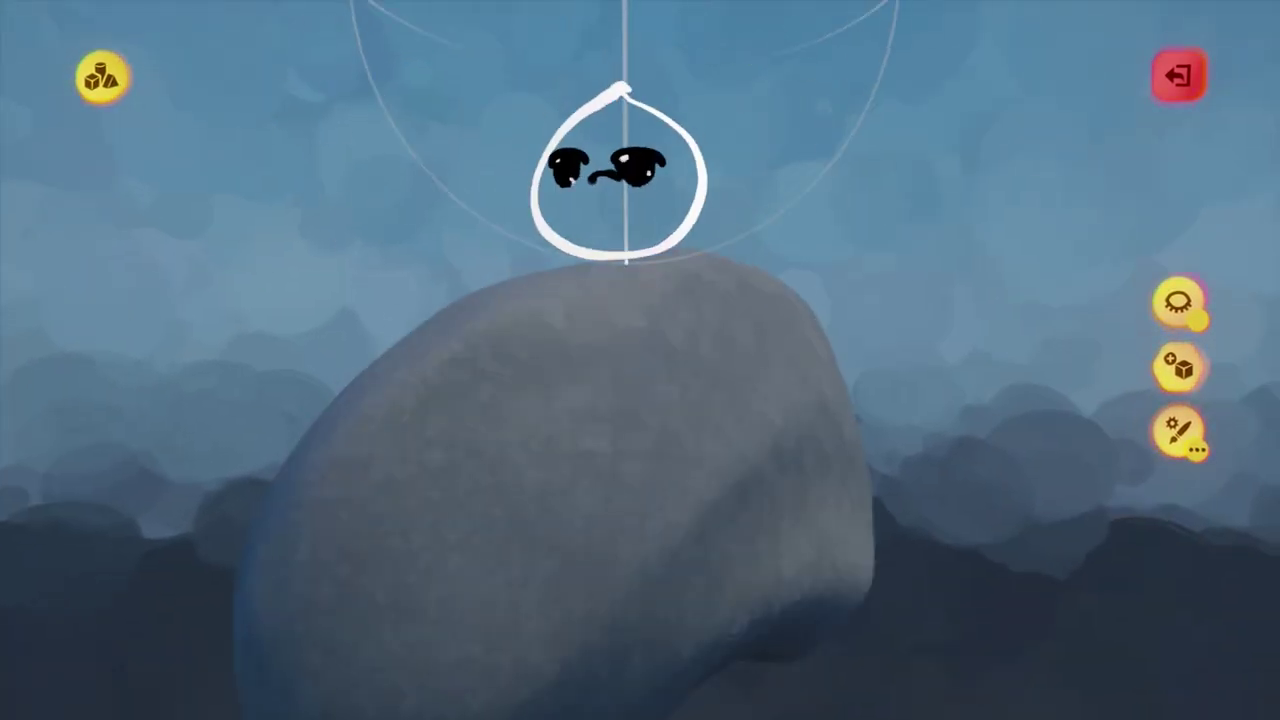
middle_drag(697, 225, 443, 214)
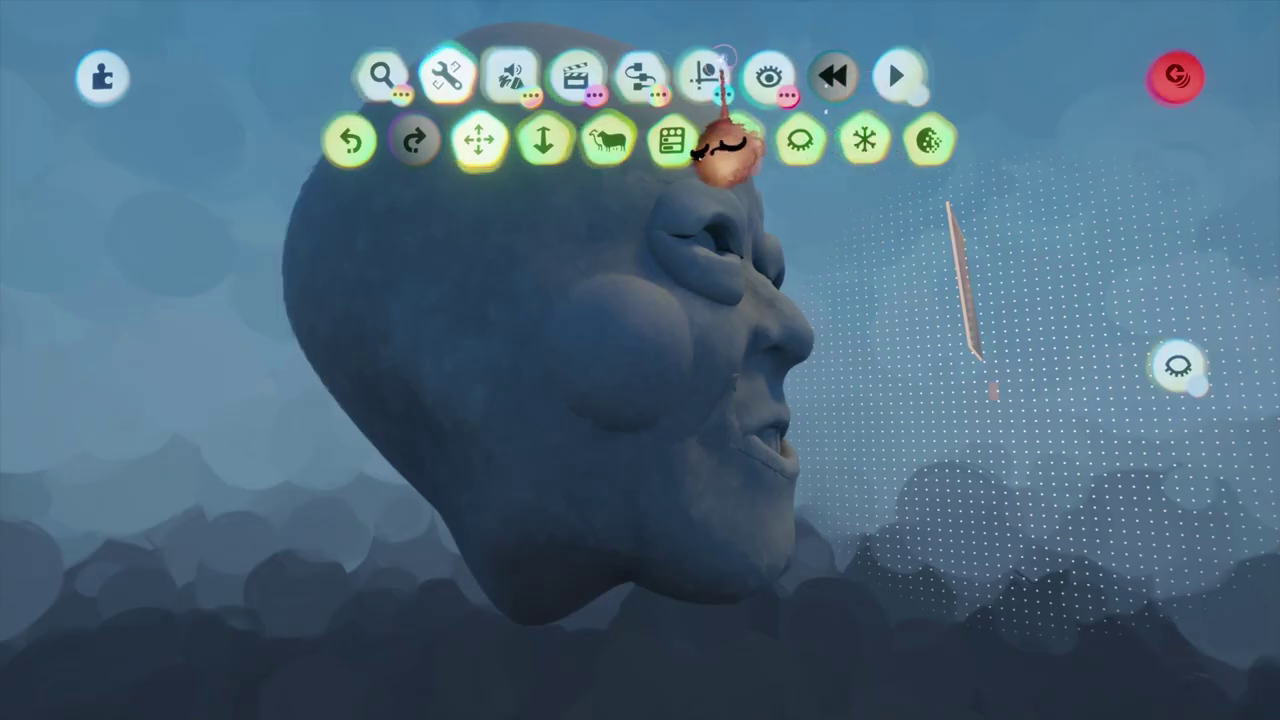
- Add a bolt connector below the cheek of the assembled head, joining the jaw piece to the head
click(640, 75)
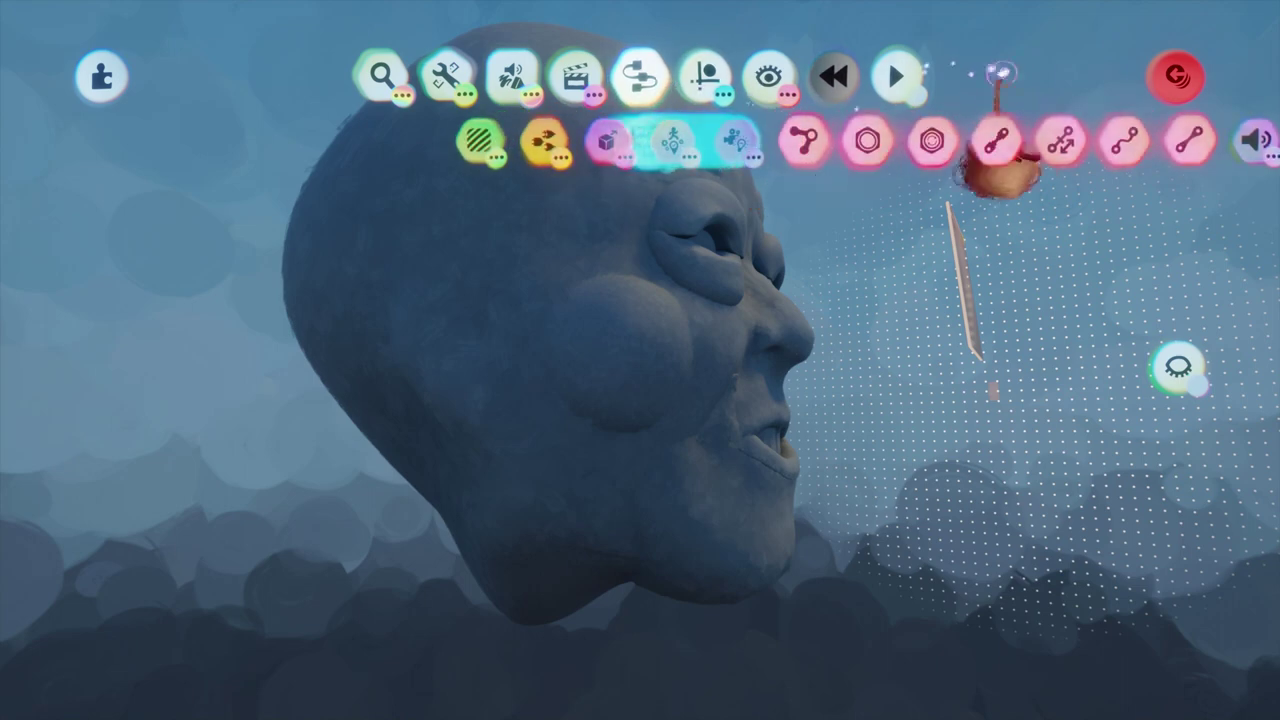
click(848, 143)
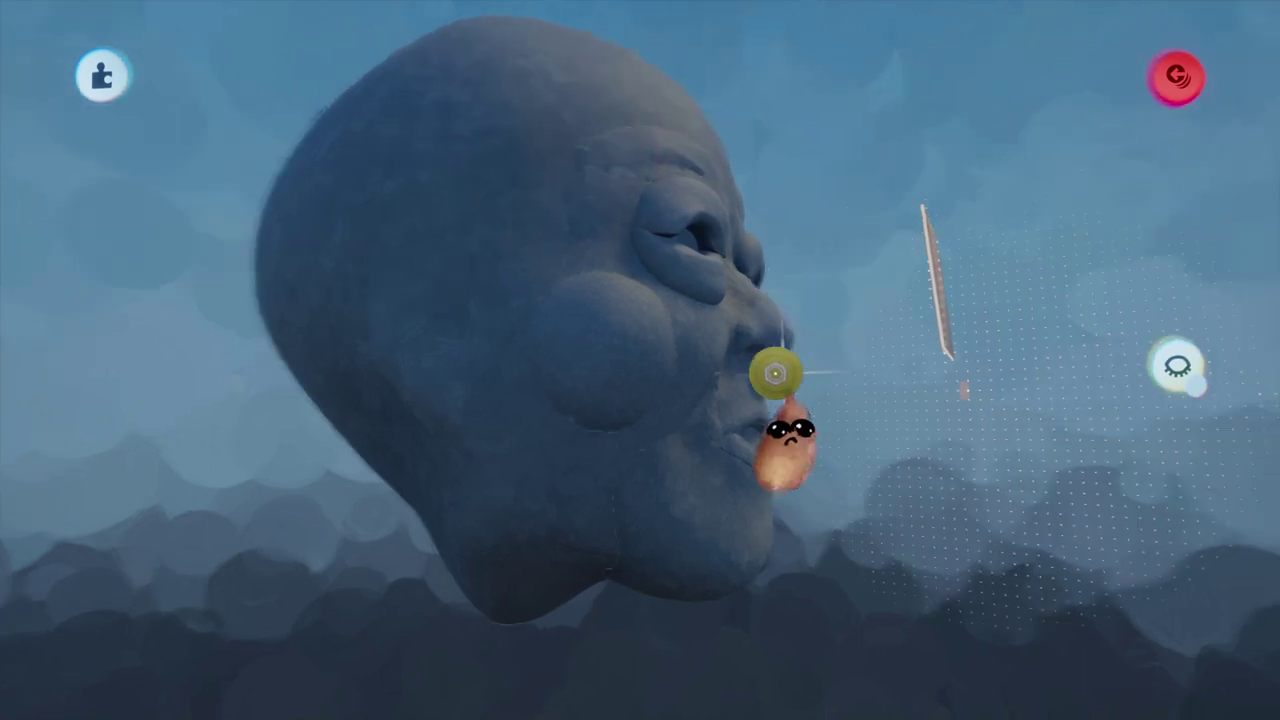
scroll(774, 374, up, 5)
middle_drag(760, 585, 682, 512)
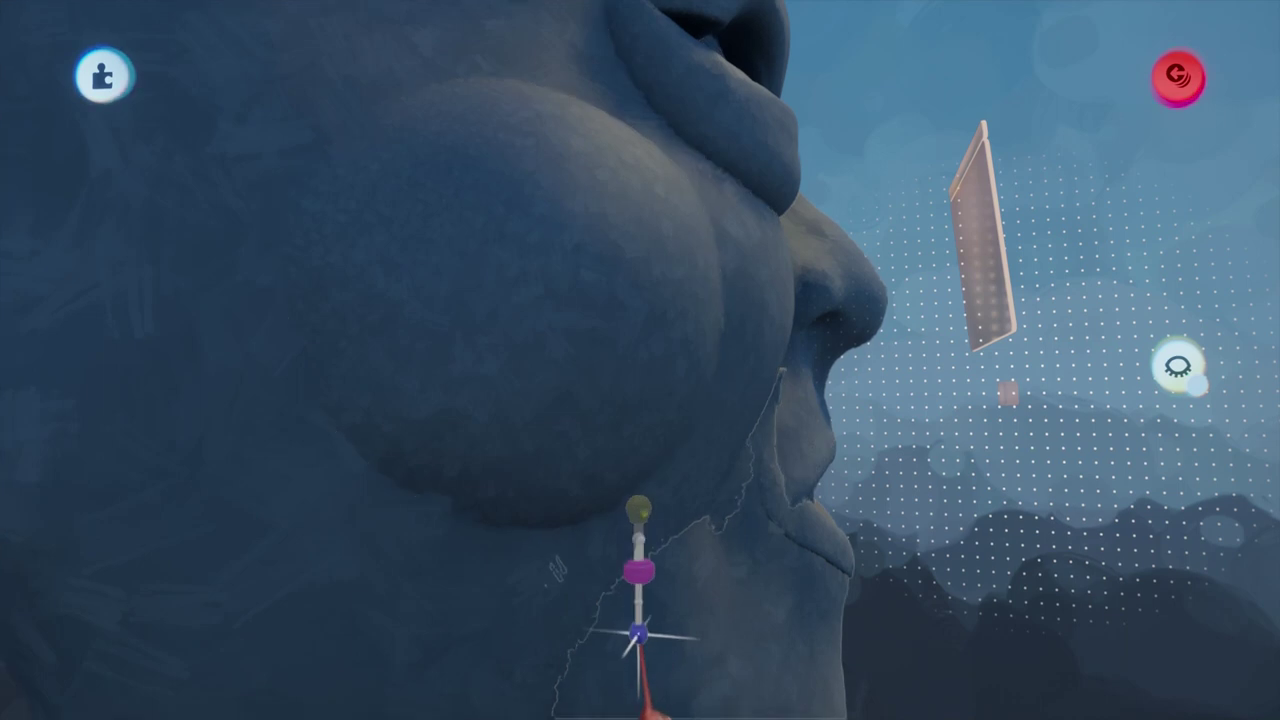
click(695, 698)
middle_drag(615, 625, 611, 594)
scroll(630, 464, up, 3)
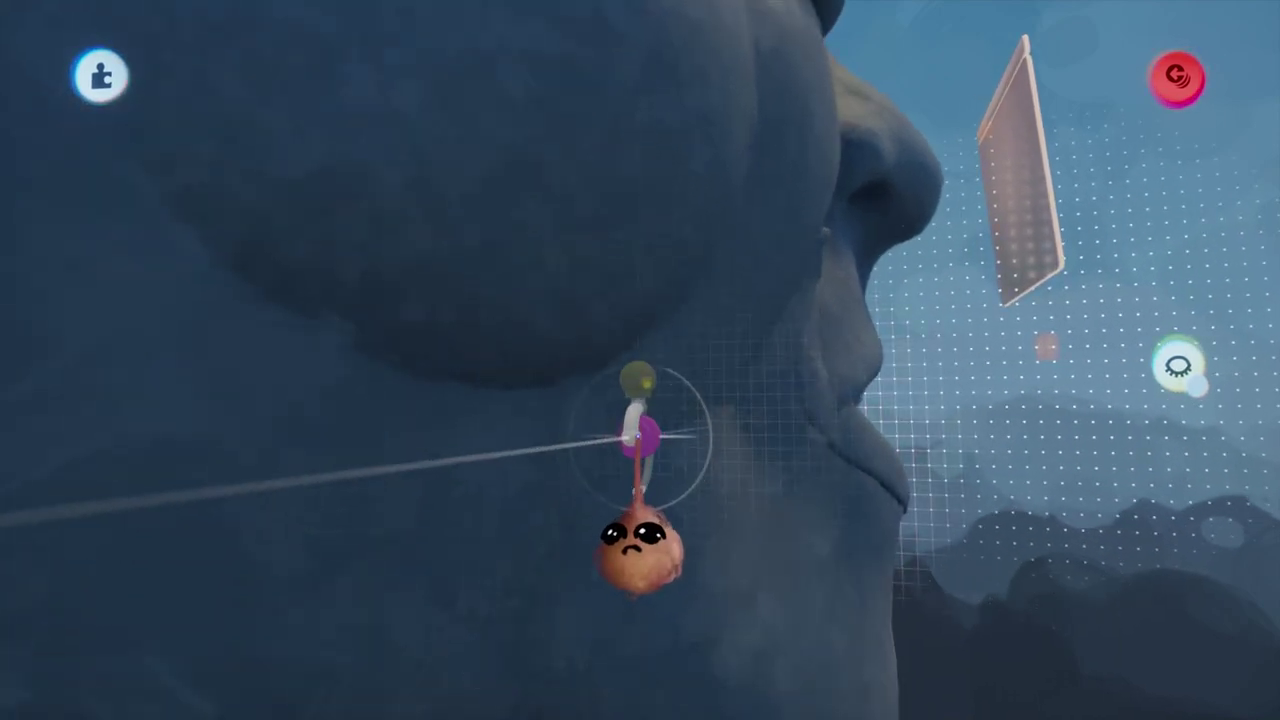
- Turn off Grid Snap and undo the trial swing of the bolted jaw
middle_drag(620, 565, 583, 432)
click(704, 82)
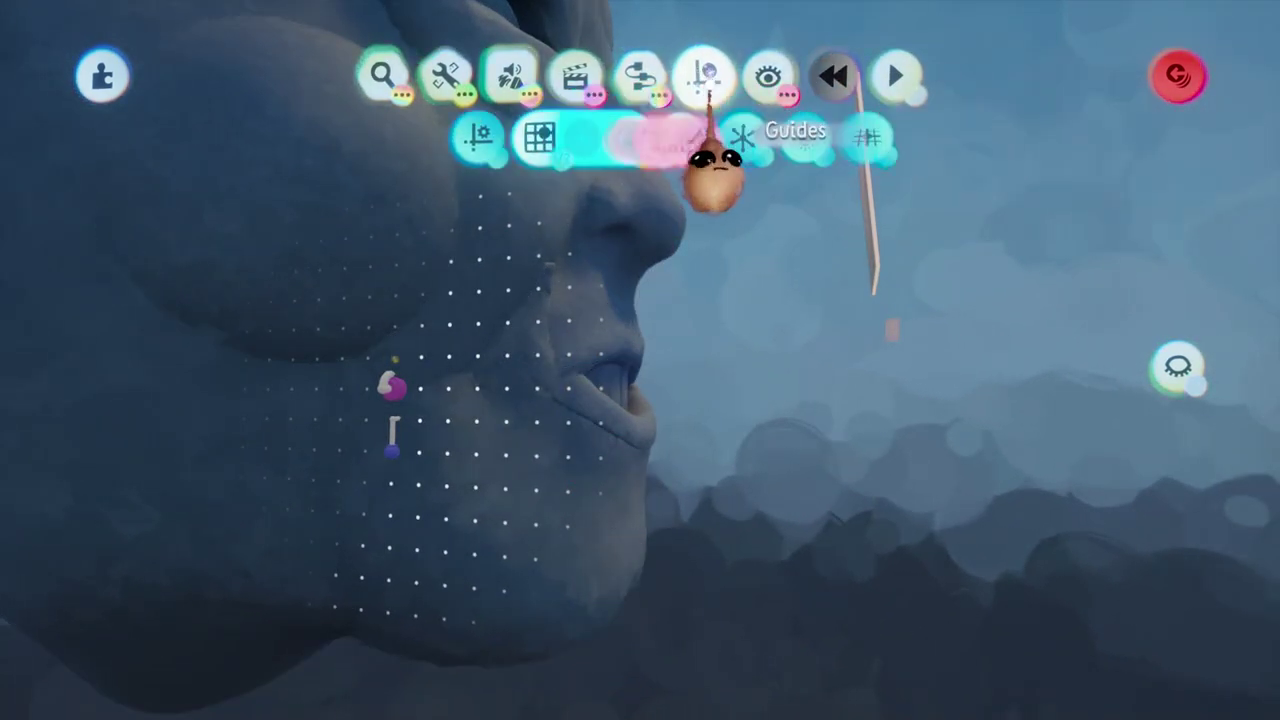
click(558, 152)
key(Escape)
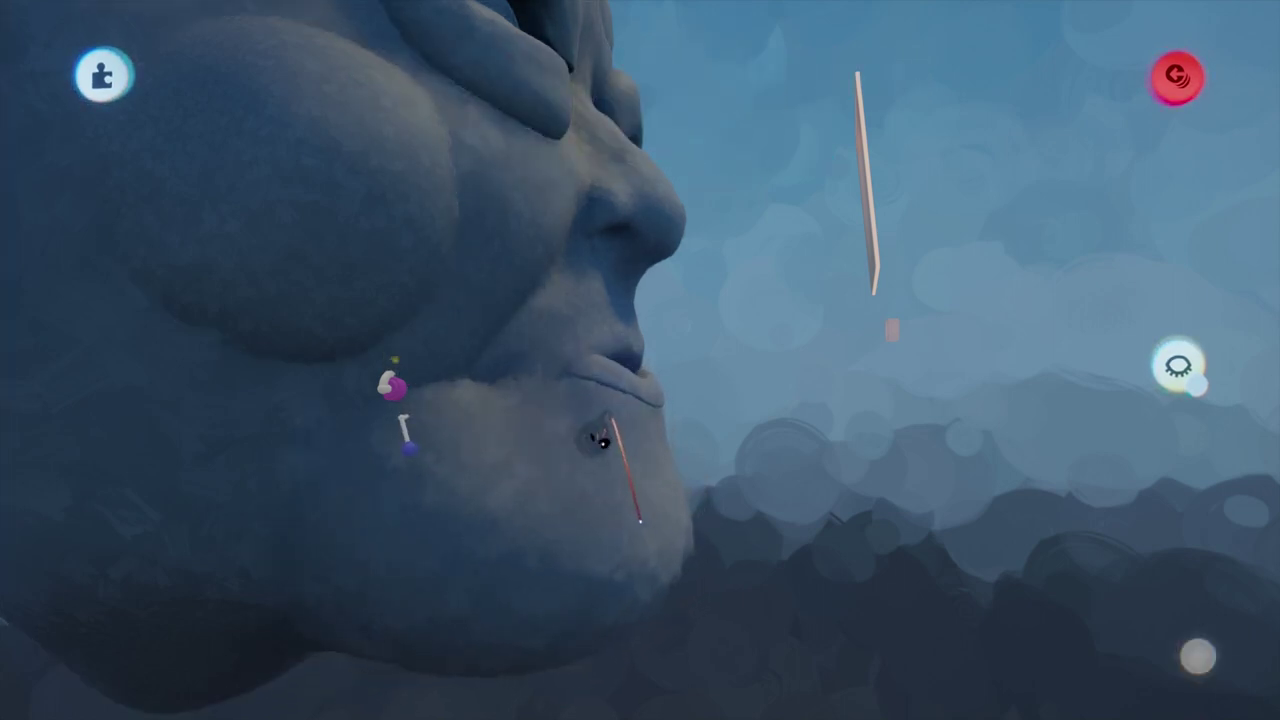
key(ctrl+z)
- Adjust the jaw bolt's angle and connection ends beneath the cheek
middle_drag(548, 543, 557, 413)
drag(538, 515, 375, 495)
middle_drag(446, 412, 529, 521)
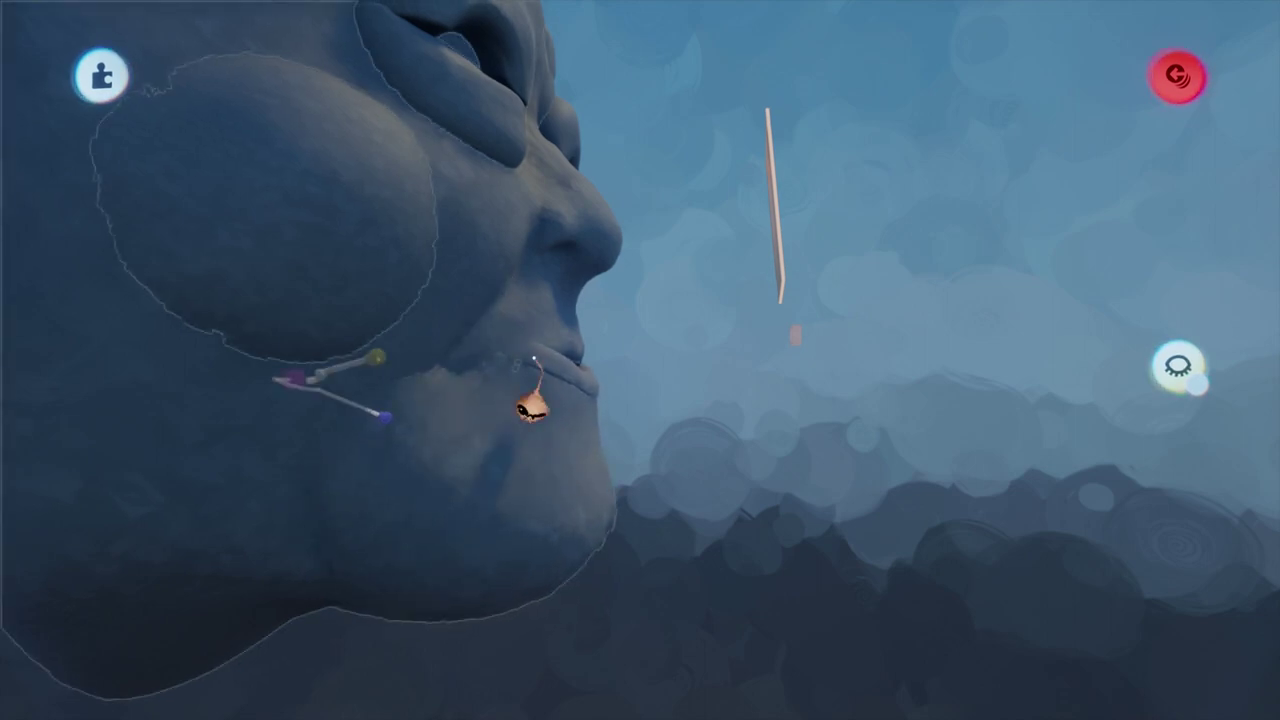
- Swing the jaw on its bolt and check the mouth from the side and the front
middle_drag(533, 358, 570, 568)
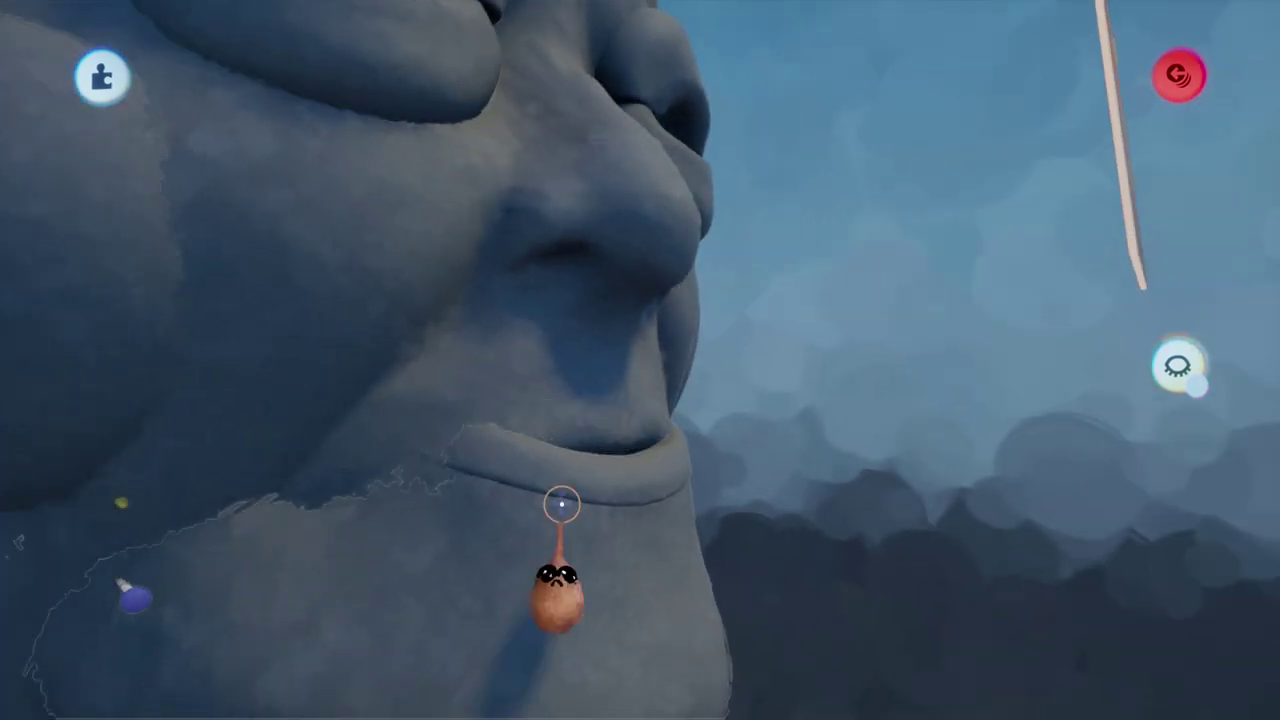
middle_drag(562, 505, 575, 573)
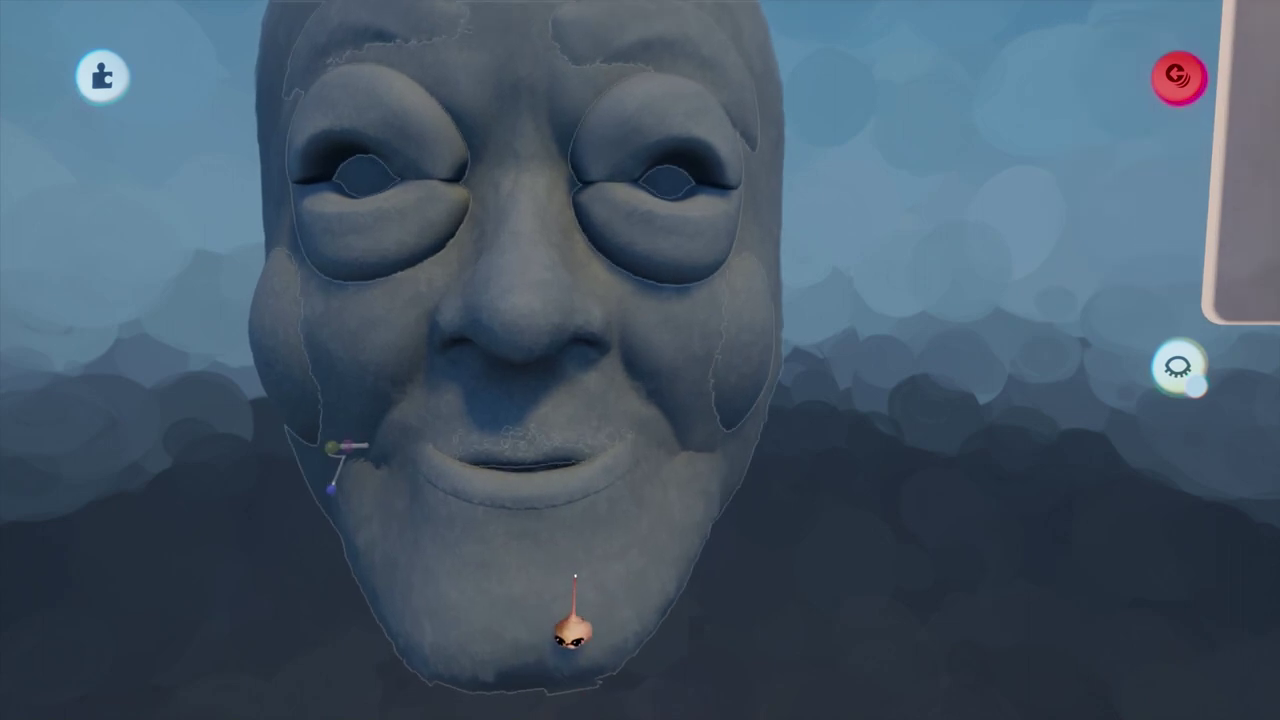
mouse_move(575, 576)
mouse_down()
mouse_move(574, 591)
mouse_move(576, 567)
mouse_up()
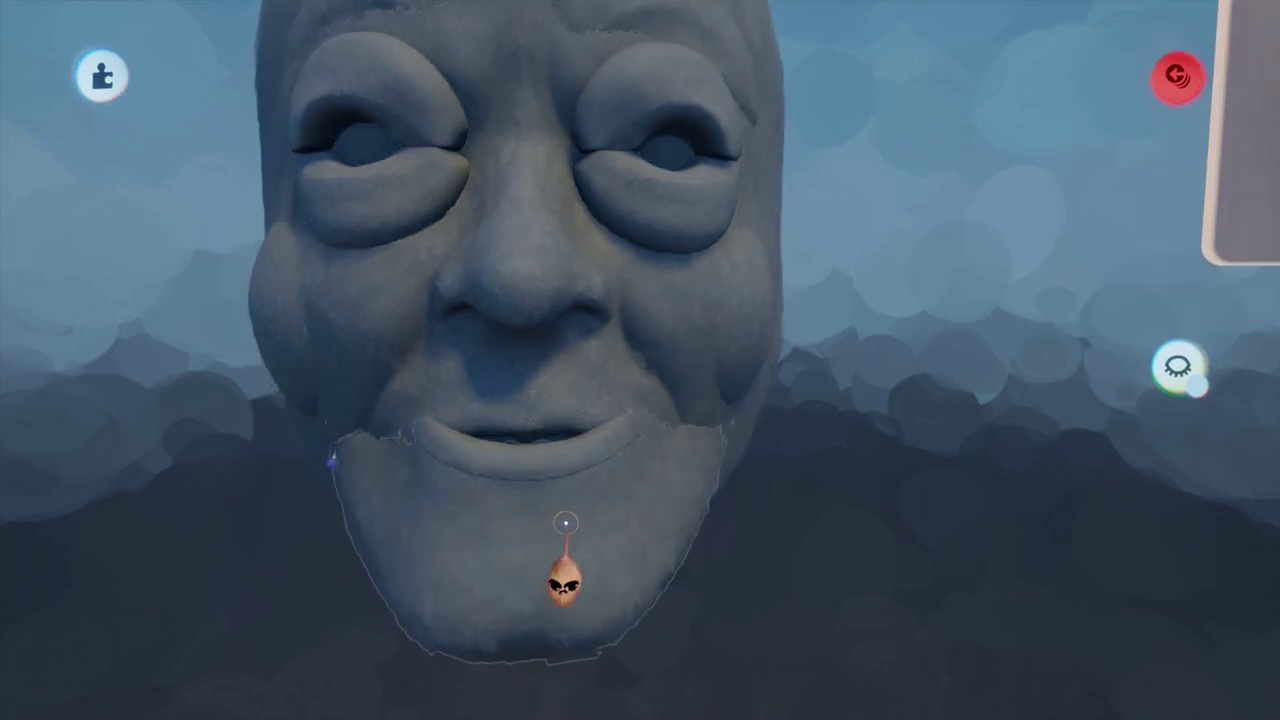
middle_drag(565, 522, 563, 648)
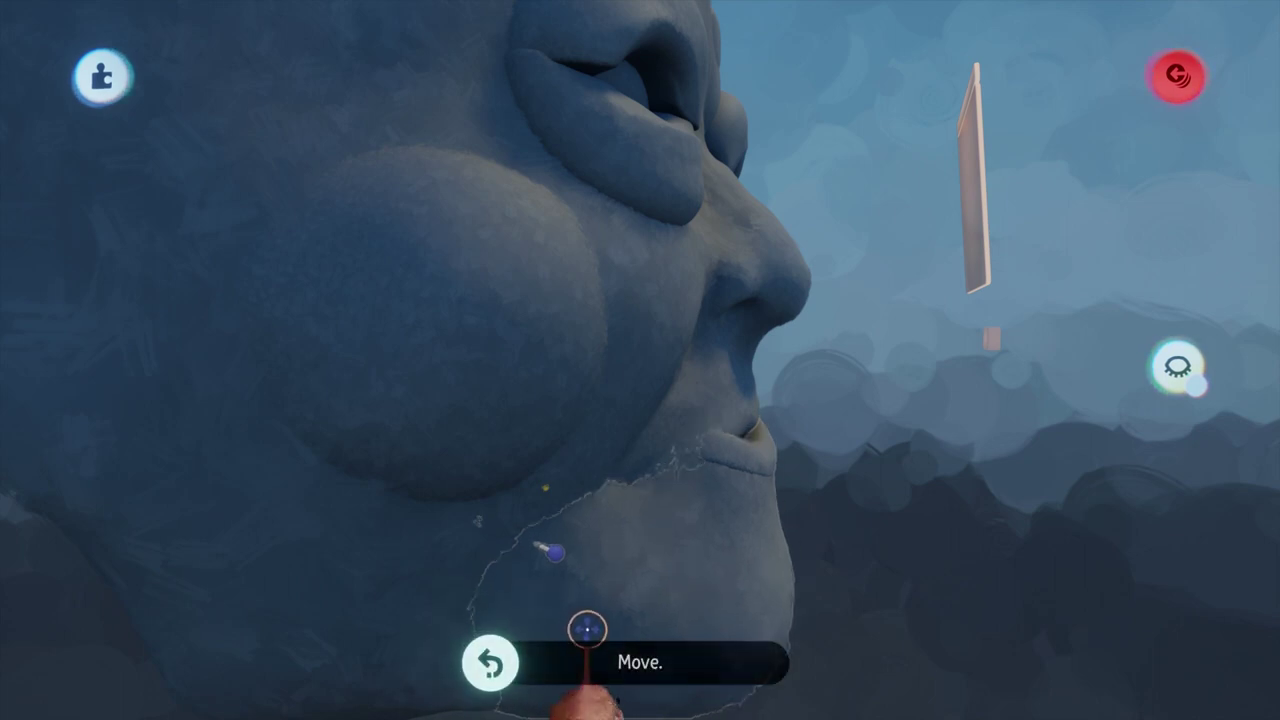
- Shift the bolt's jaw-side end slightly and test the jaw's swing again from the side and the front
drag(552, 551, 538, 572)
middle_drag(571, 651, 564, 470)
middle_drag(548, 390, 597, 605)
middle_drag(602, 397, 628, 417)
drag(627, 416, 623, 414)
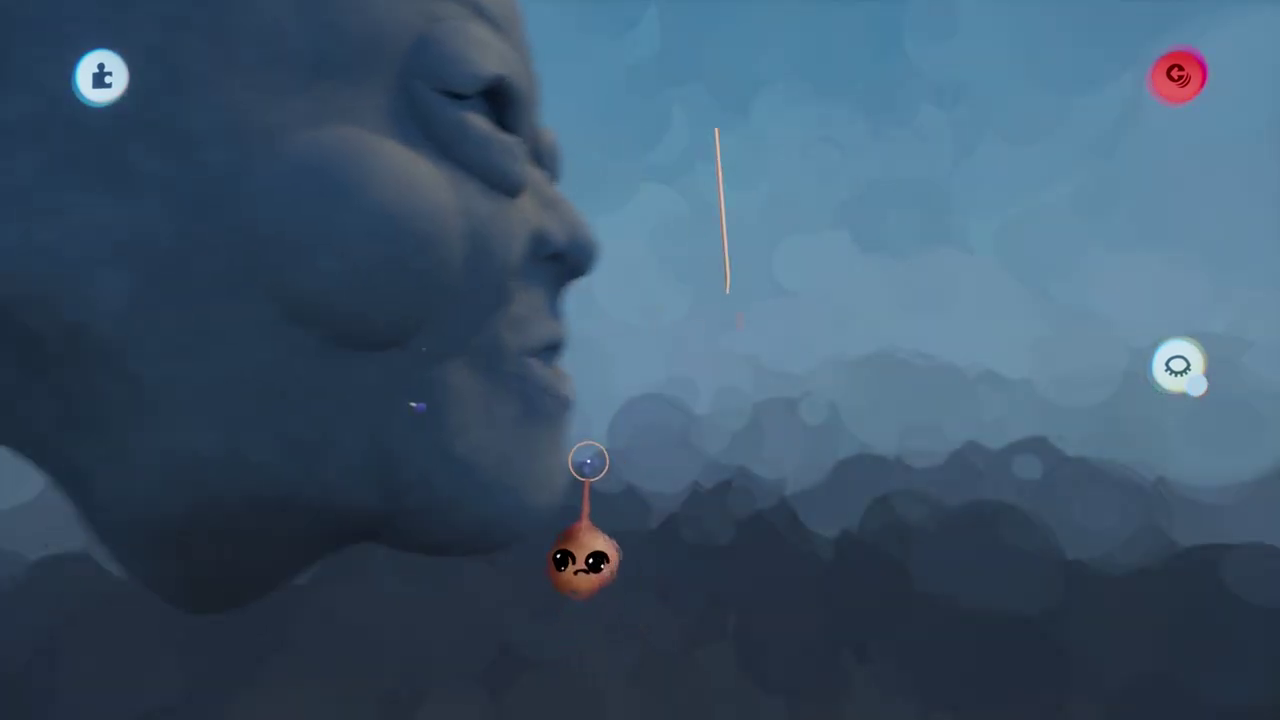
middle_drag(588, 461, 599, 465)
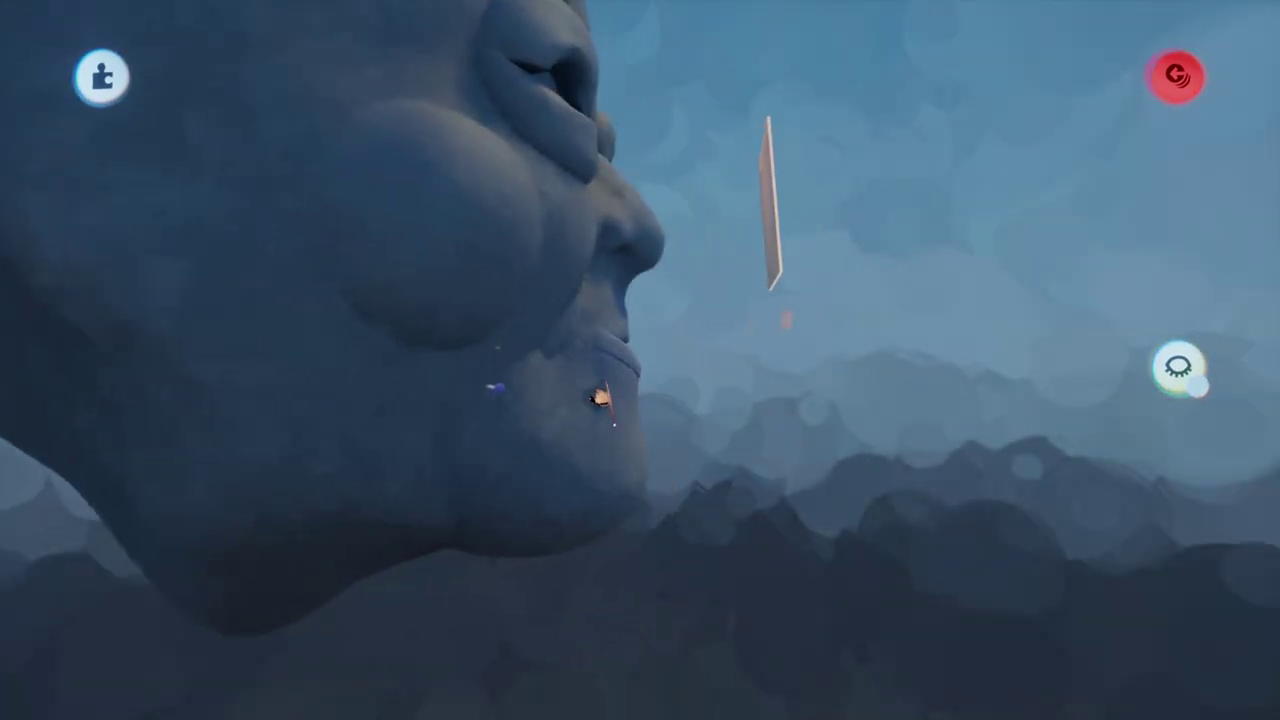
middle_drag(595, 356, 604, 428)
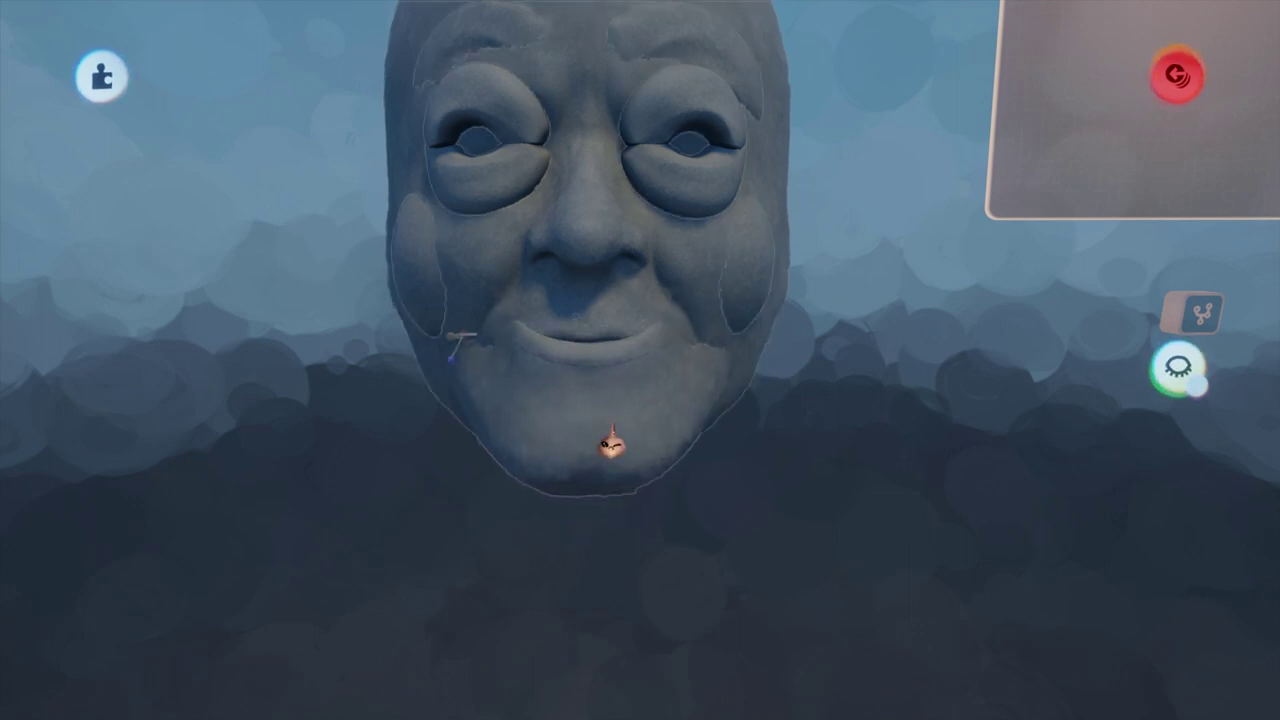
- Try the bolted jaw's swing from the front and the side, and undo the last two moves
middle_drag(619, 492, 643, 383)
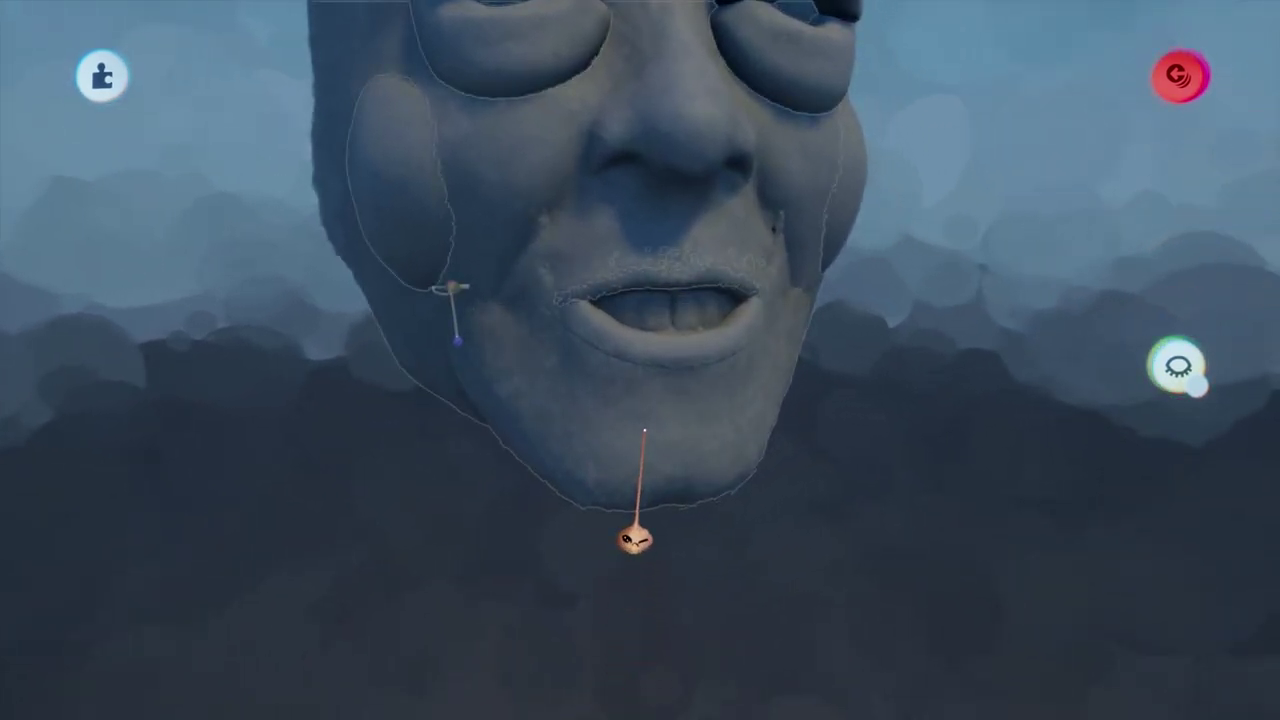
middle_drag(629, 487, 620, 529)
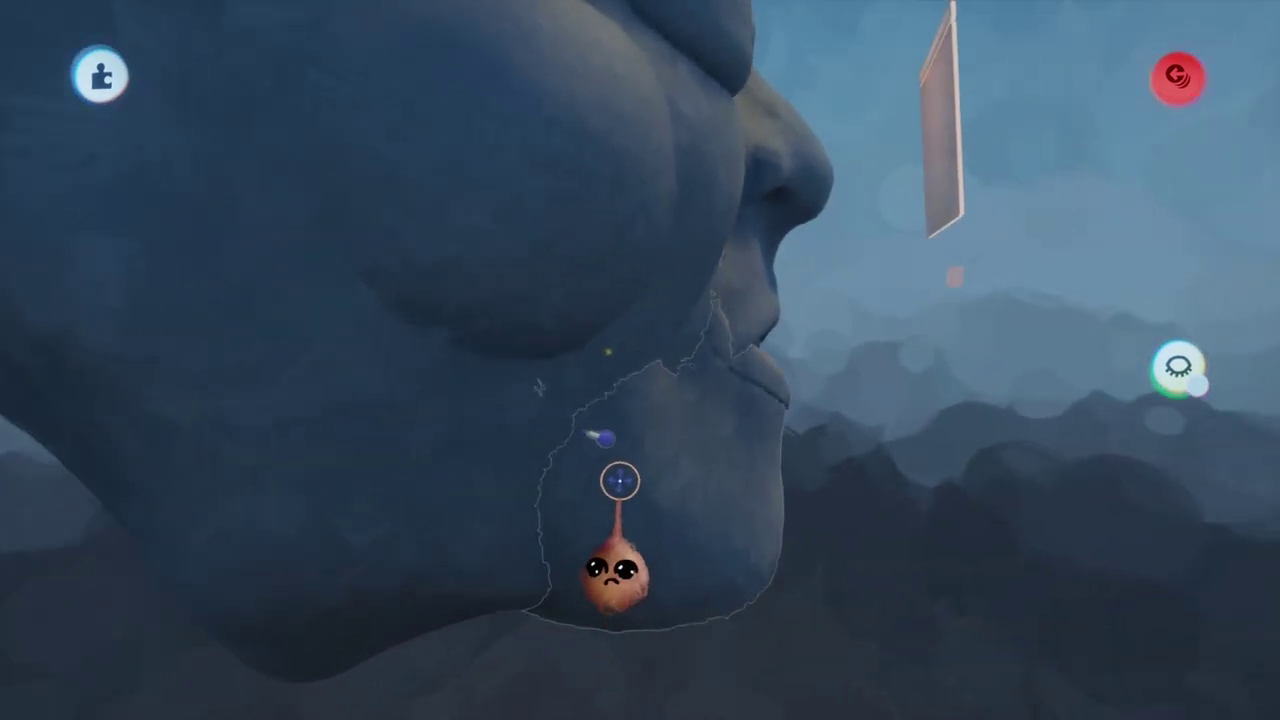
drag(620, 481, 620, 471)
middle_drag(620, 471, 611, 415)
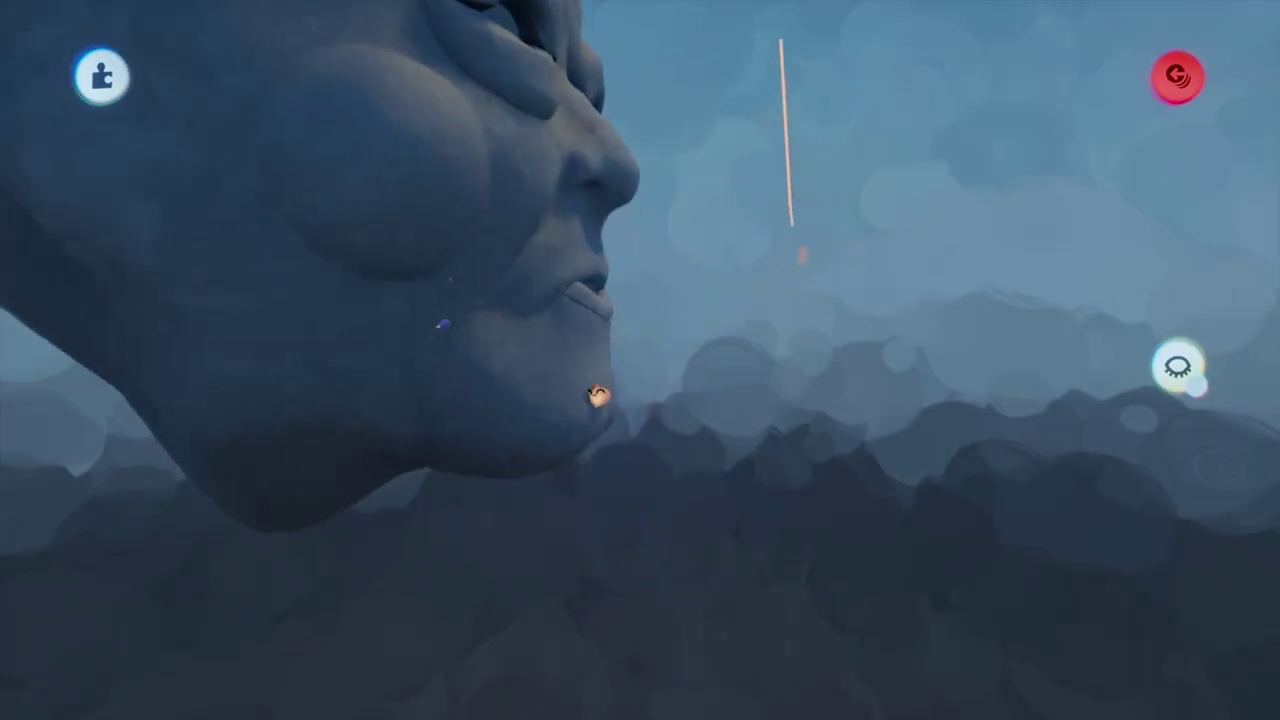
middle_drag(591, 368, 577, 589)
key(ctrl+z)
key(ctrl+z)
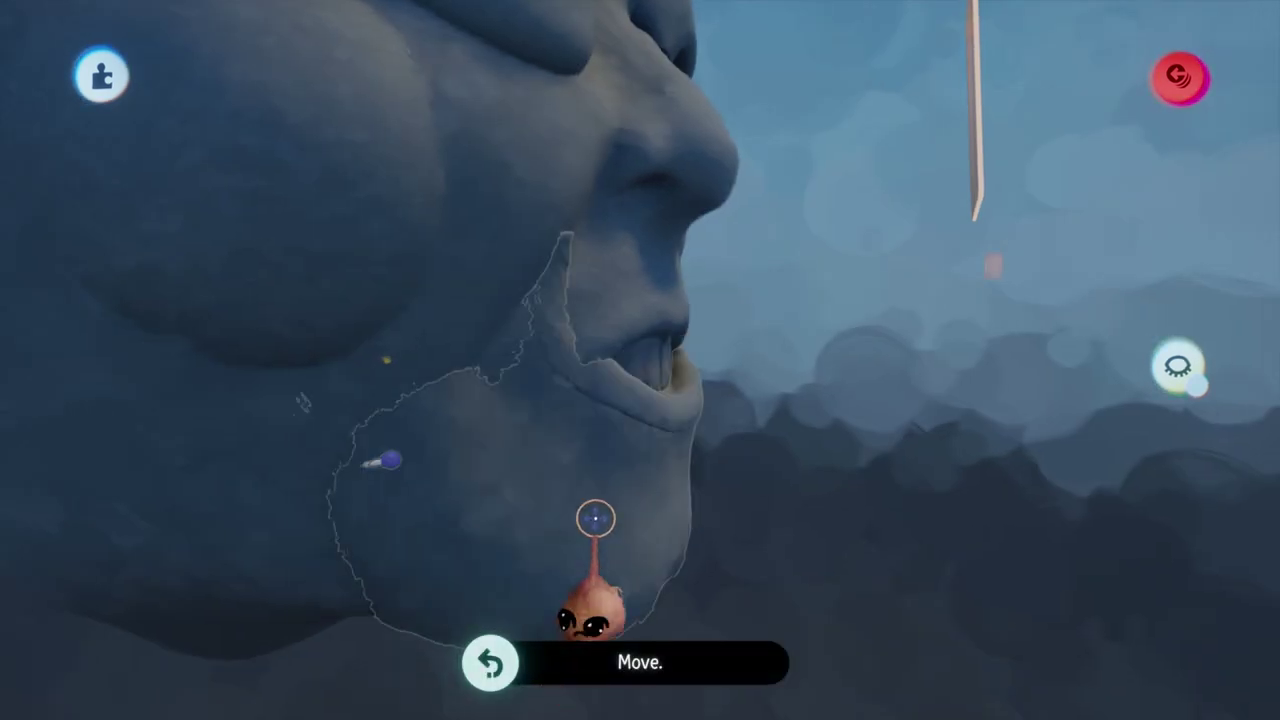
- Sculpt the lower lip piece with Mirror on, trimming the excess at both mouth corners with the sphere shape
middle_drag(594, 449, 590, 625)
middle_drag(591, 516, 591, 528)
click(591, 519)
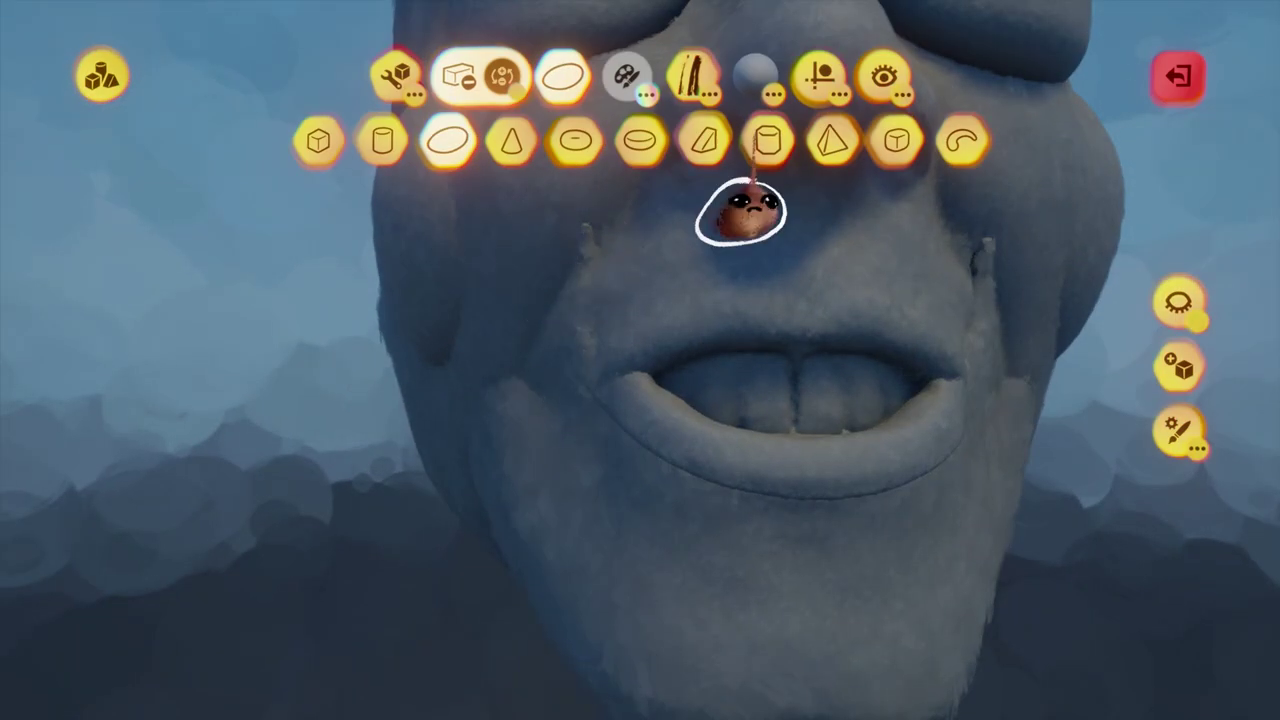
click(820, 77)
click(636, 139)
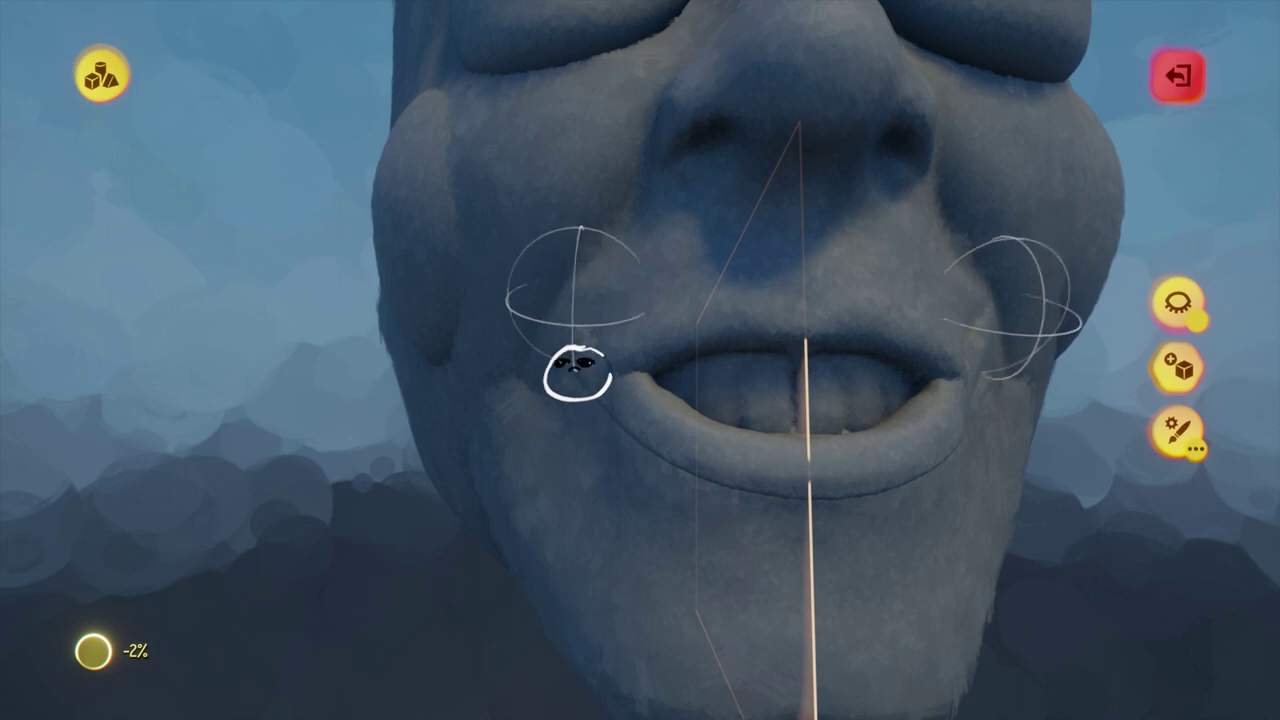
scroll(575, 371, down, 1)
middle_drag(567, 373, 511, 253)
key(Escape)
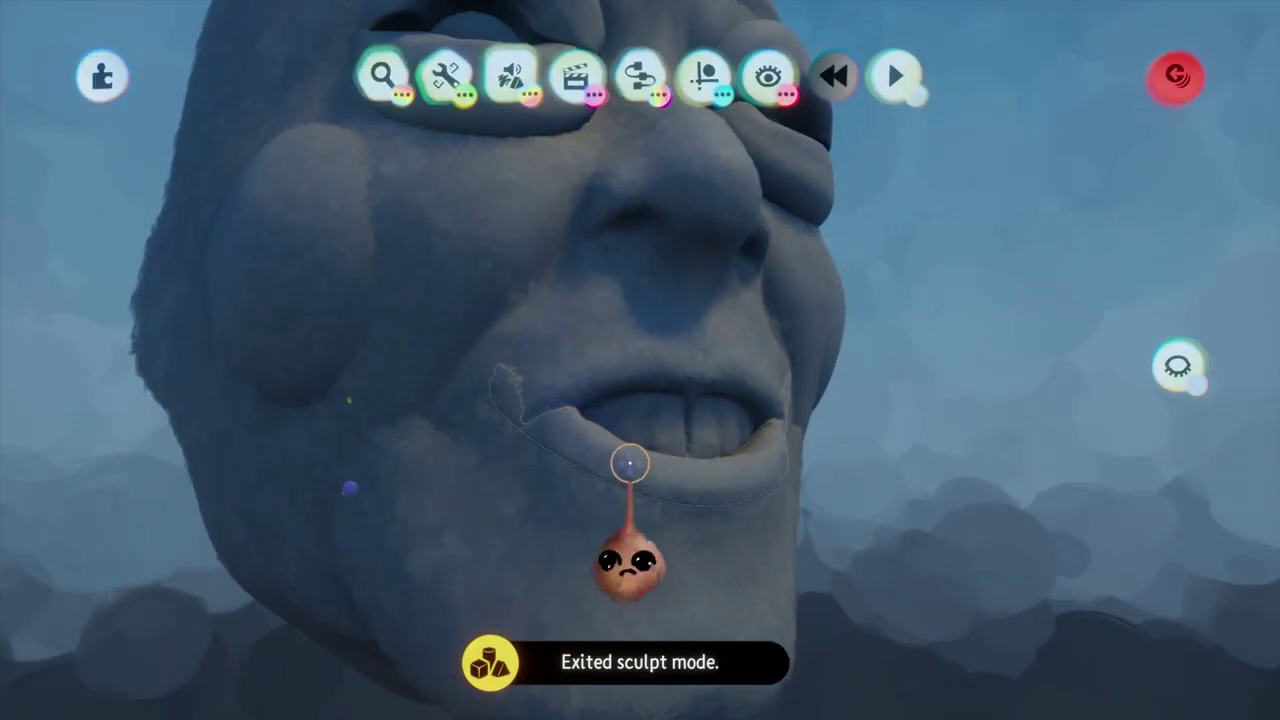
- Continue refining the area around both mouth corners with the mirrored sphere, checking the open mouth from the side and front
key(Escape)
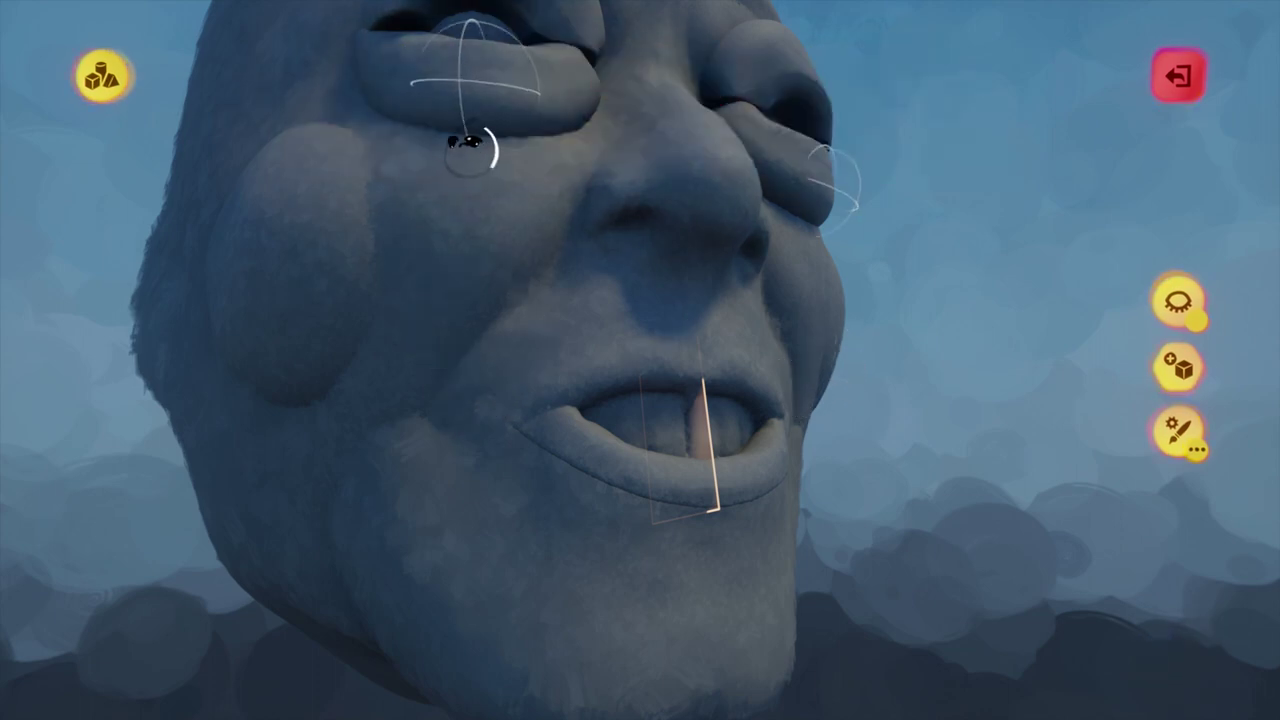
scroll(549, 509, down, 3)
middle_drag(549, 509, 580, 480)
scroll(588, 434, up, 3)
middle_drag(588, 433, 500, 578)
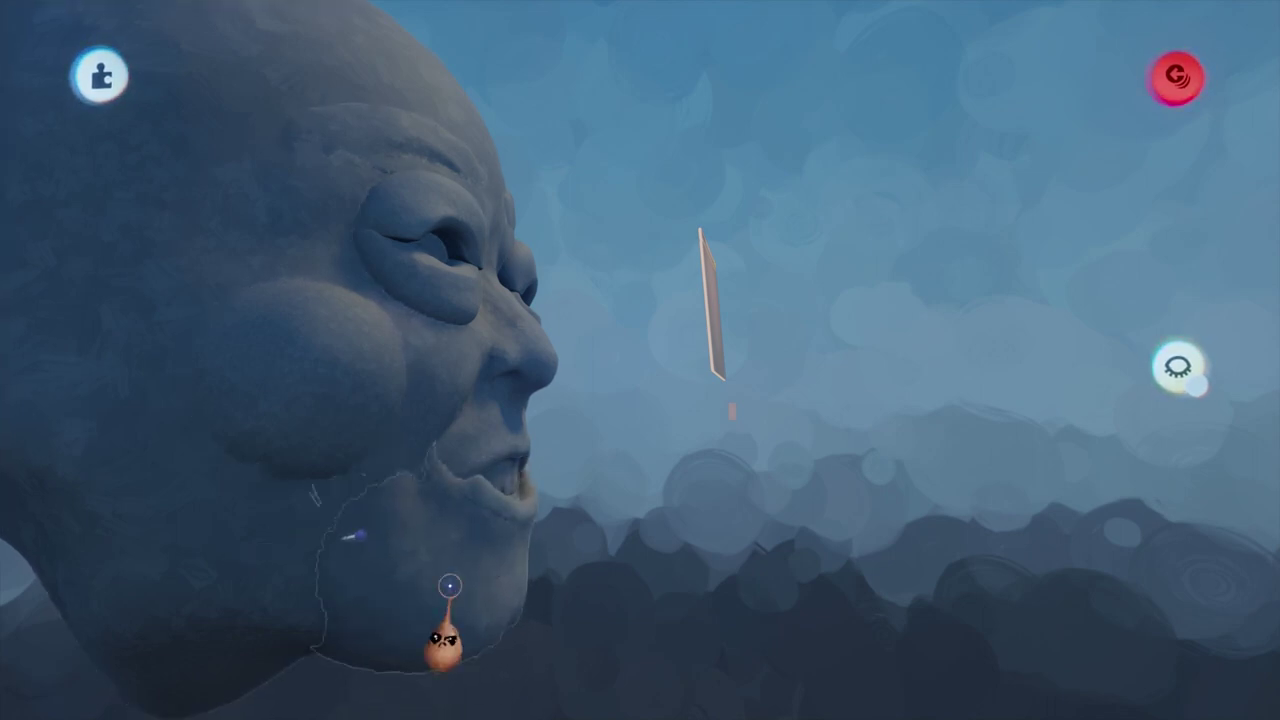
mouse_move(449, 583)
middle_down()
mouse_move(543, 515)
mouse_move(571, 362)
mouse_move(545, 358)
middle_up()
click(570, 550)
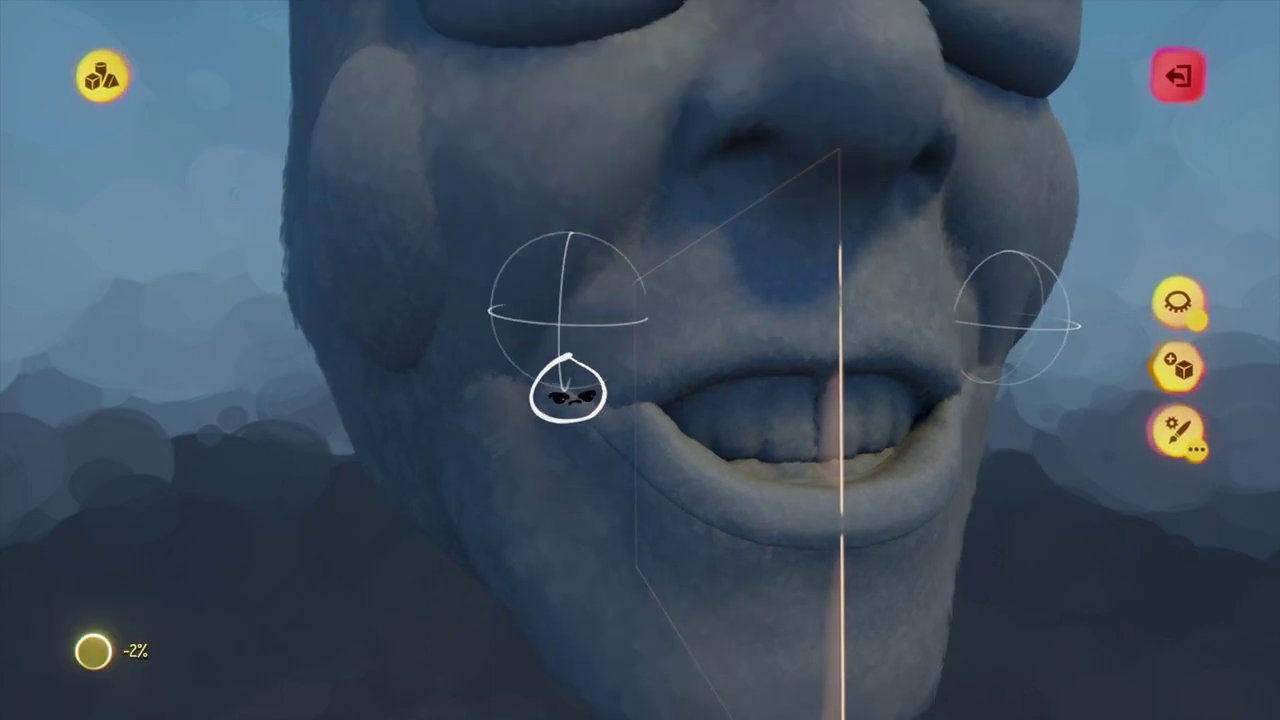
key(Escape)
mouse_move(579, 240)
middle_down()
mouse_move(586, 563)
mouse_move(617, 714)
mouse_move(597, 677)
mouse_move(584, 712)
mouse_move(606, 716)
middle_up()
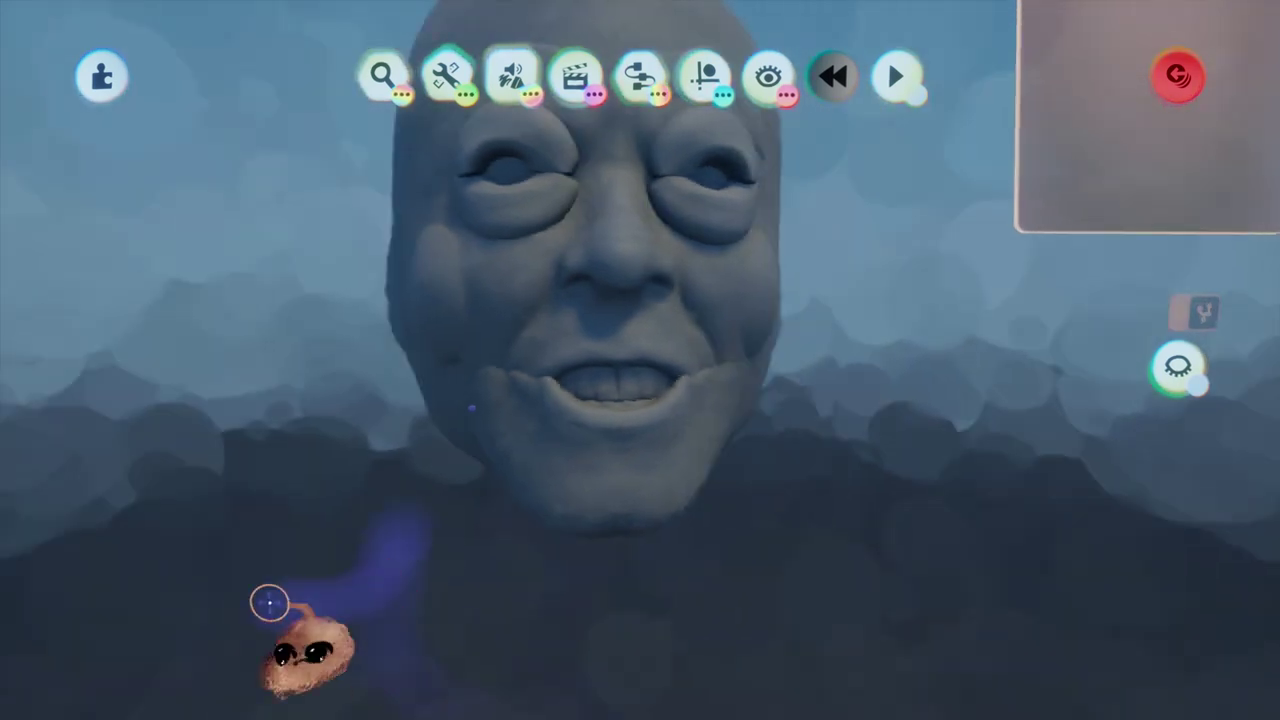
- Examine the open mouth and jaw edges up close and from a distance
mouse_move(50, 62)
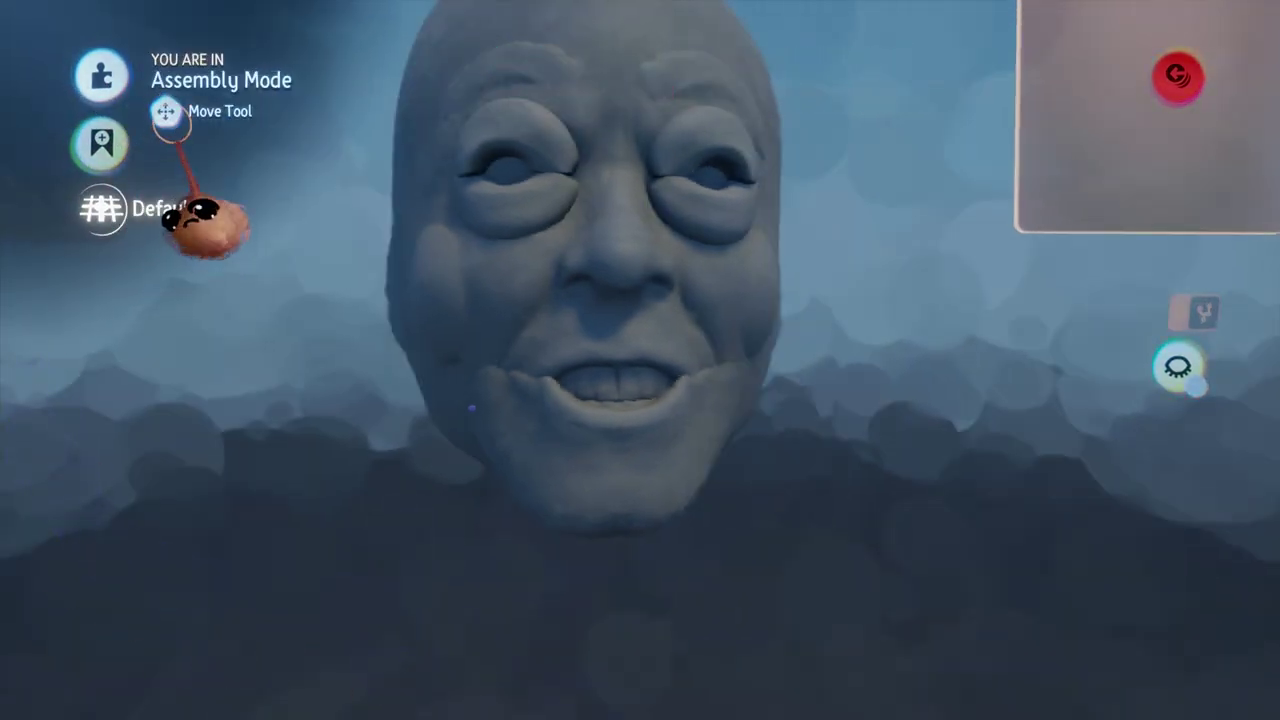
scroll(560, 360, up, 2)
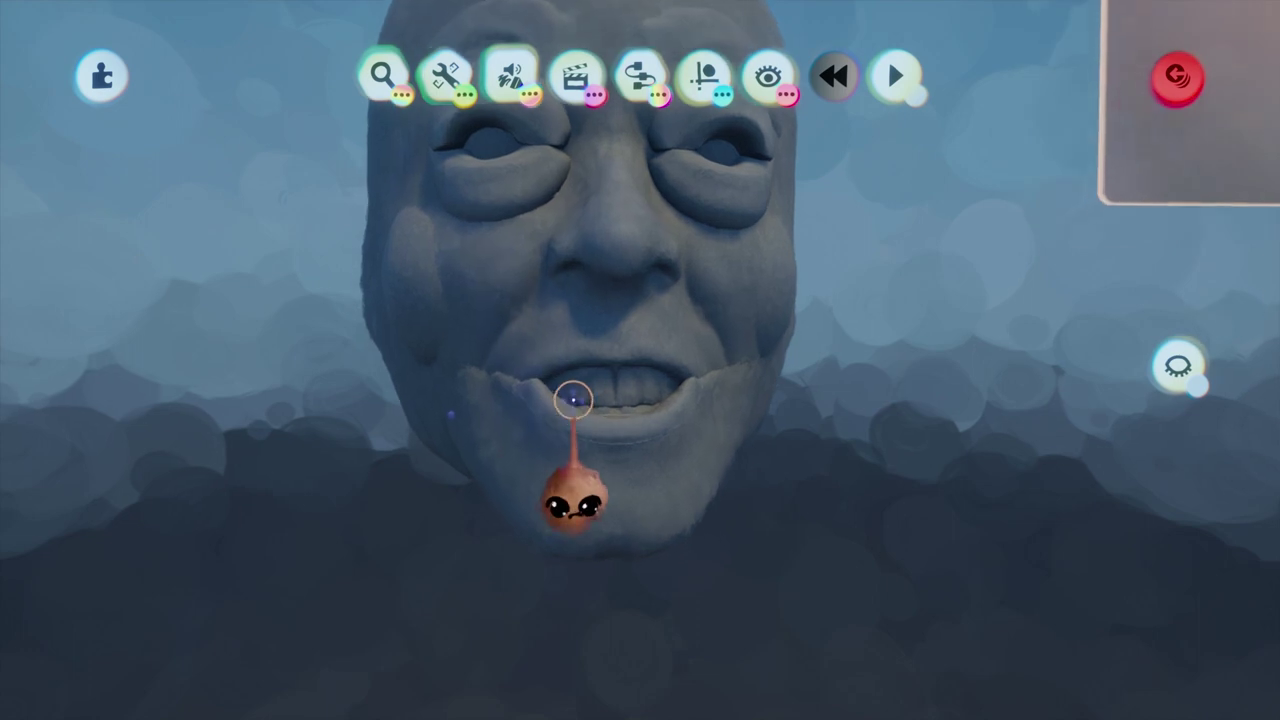
scroll(573, 400, up, 4)
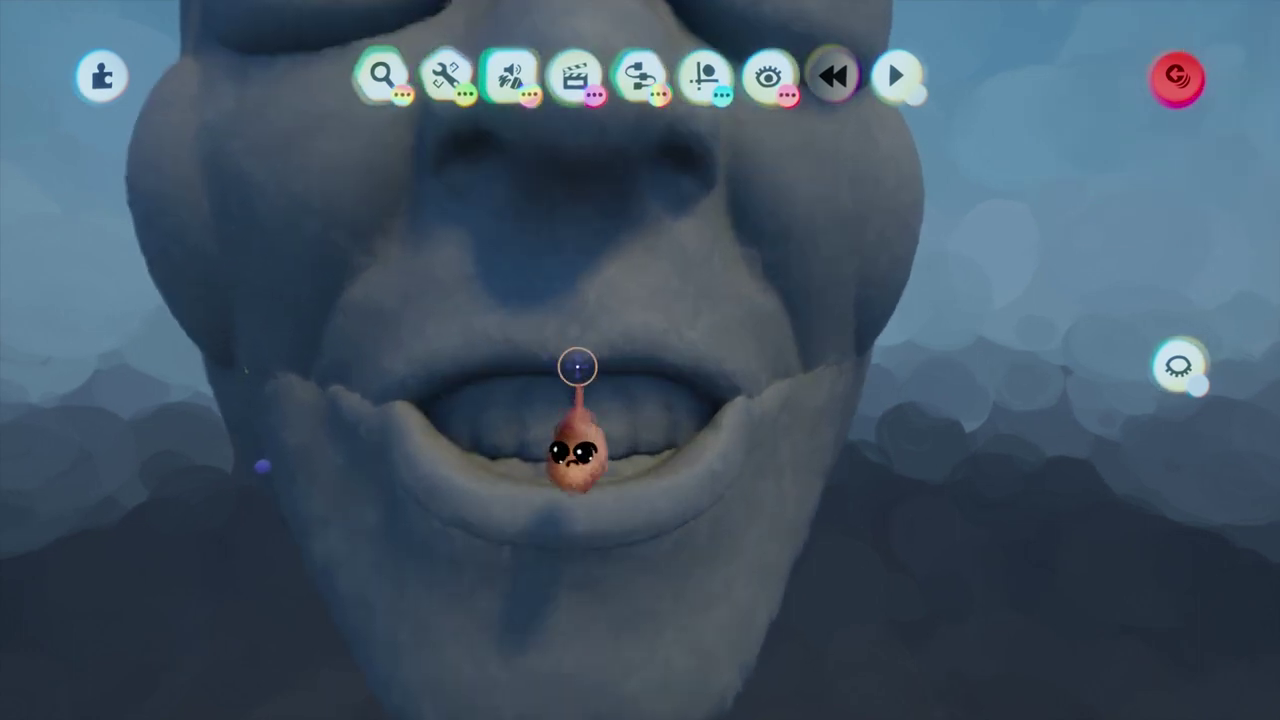
scroll(570, 375, down, 5)
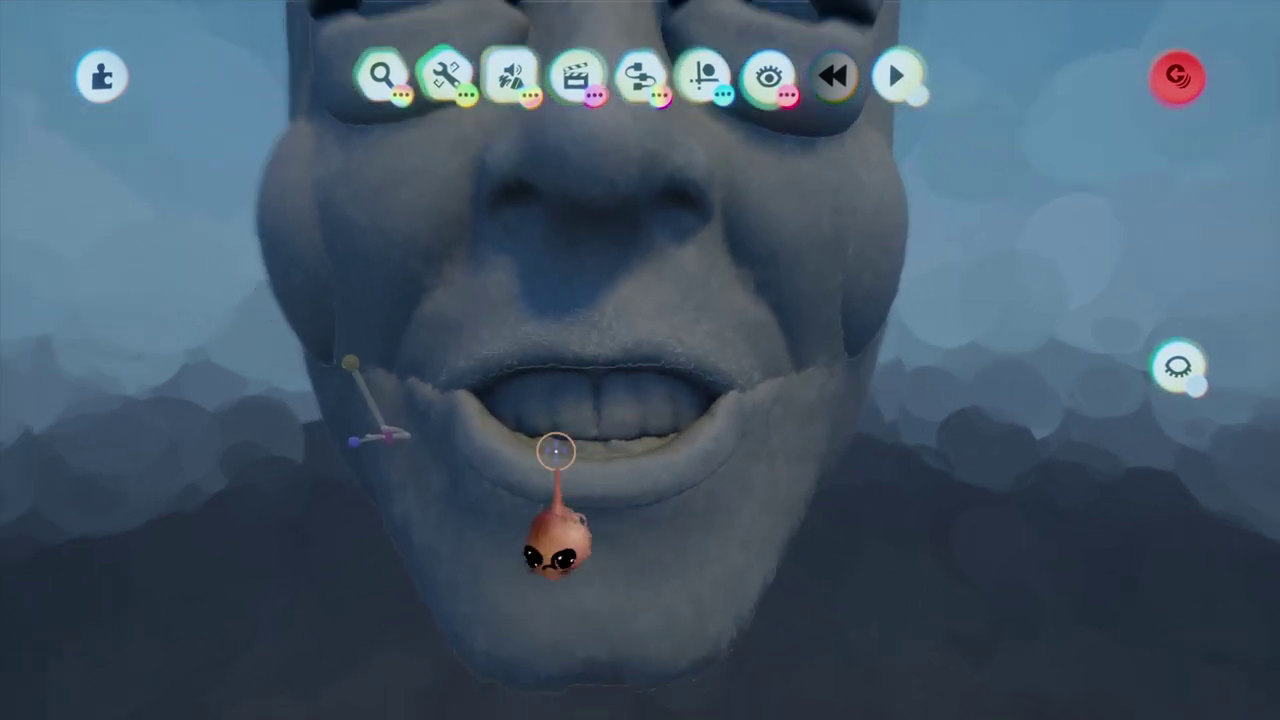
scroll(645, 665, down, 2)
middle_drag(697, 626, 657, 594)
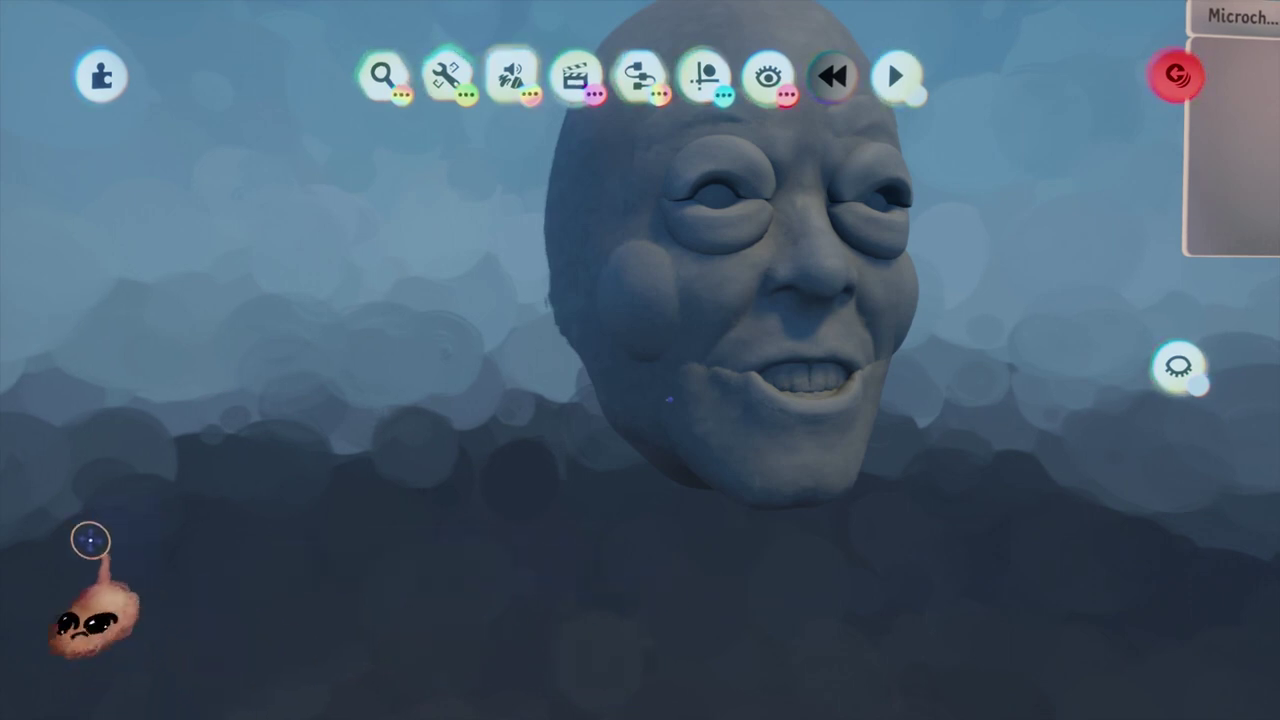
- Reposition the eyebrow piece into a frown above the eye and check its fit against the eyelids and the whole face
mouse_move(434, 319)
middle_down()
mouse_move(526, 234)
mouse_move(586, 317)
mouse_move(671, 317)
mouse_move(658, 318)
middle_up()
scroll(586, 317, up, 5)
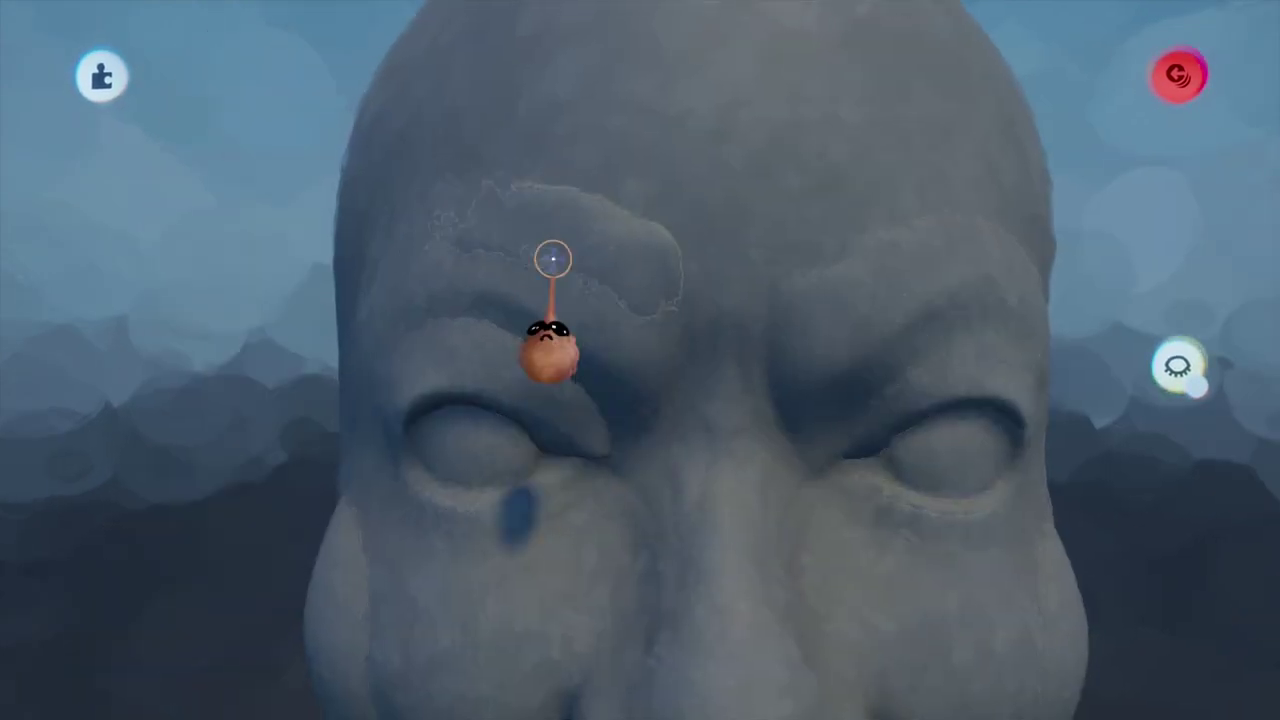
drag(553, 259, 538, 248)
scroll(541, 262, up, 2)
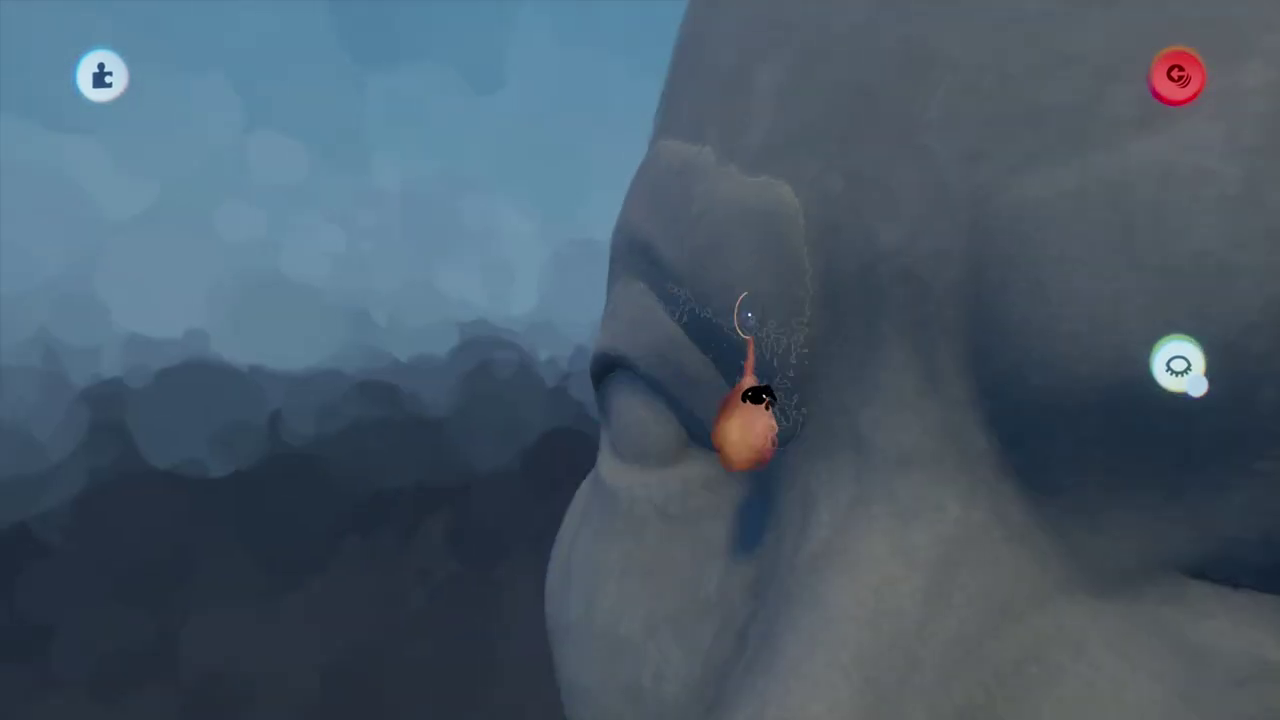
middle_drag(748, 316, 703, 311)
scroll(694, 529, down, 3)
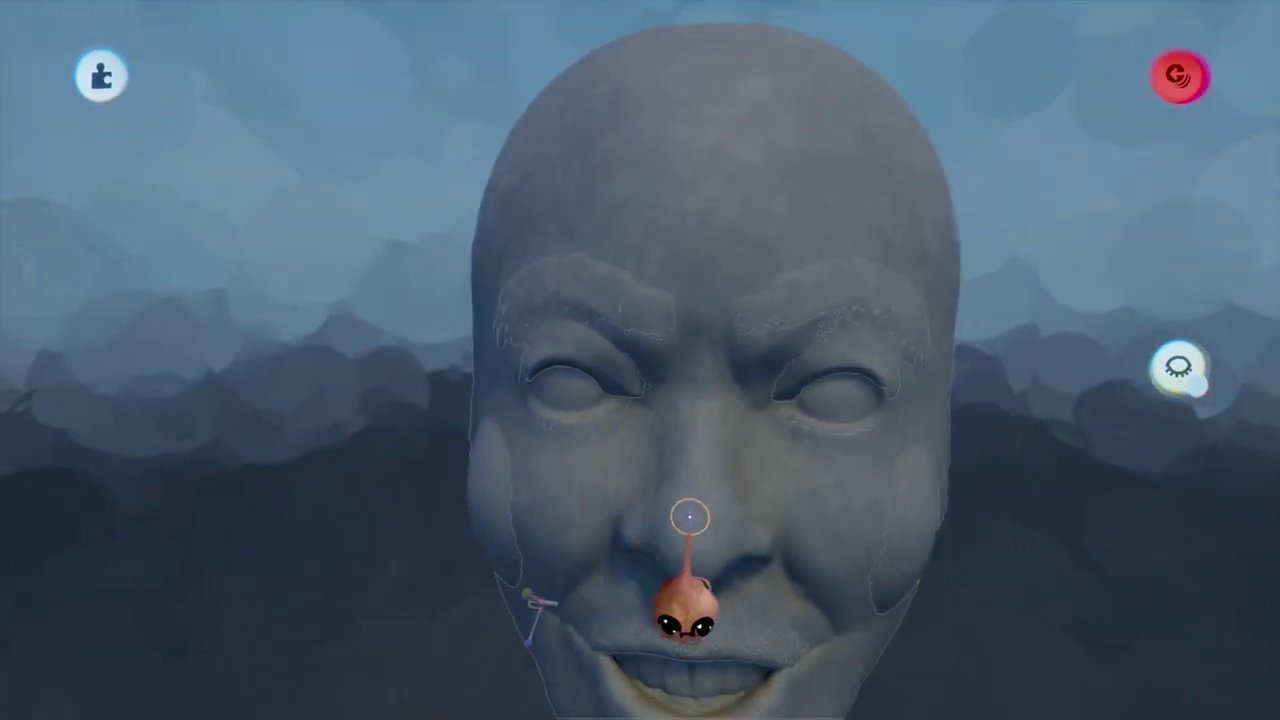
mouse_move(689, 517)
middle_down()
mouse_move(691, 420)
mouse_move(646, 511)
middle_up()
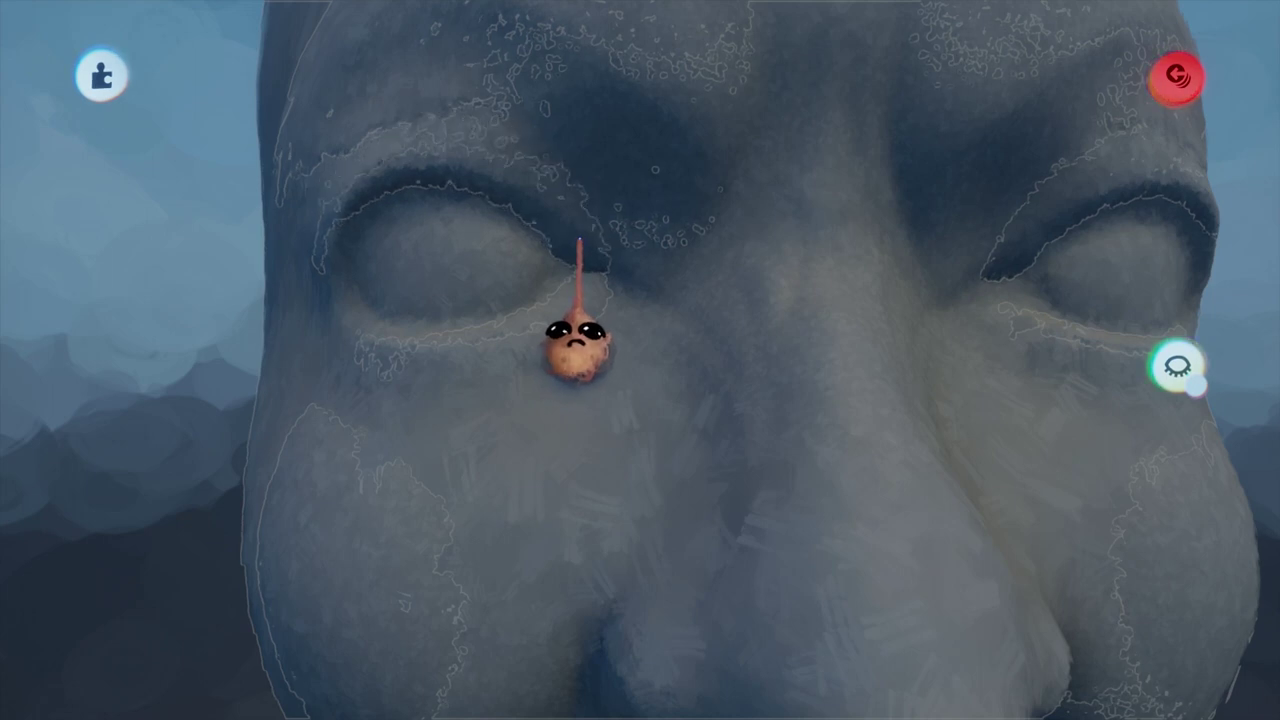
scroll(580, 262, down, 5)
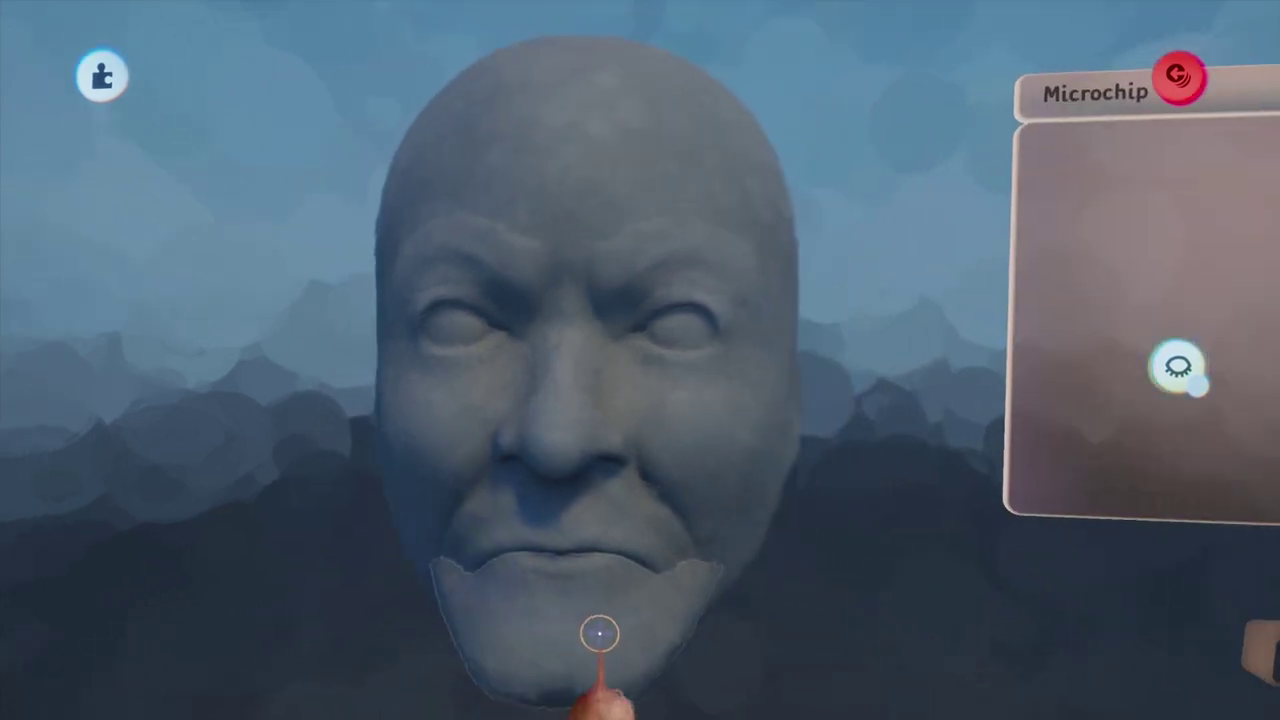
scroll(585, 660, down, 2)
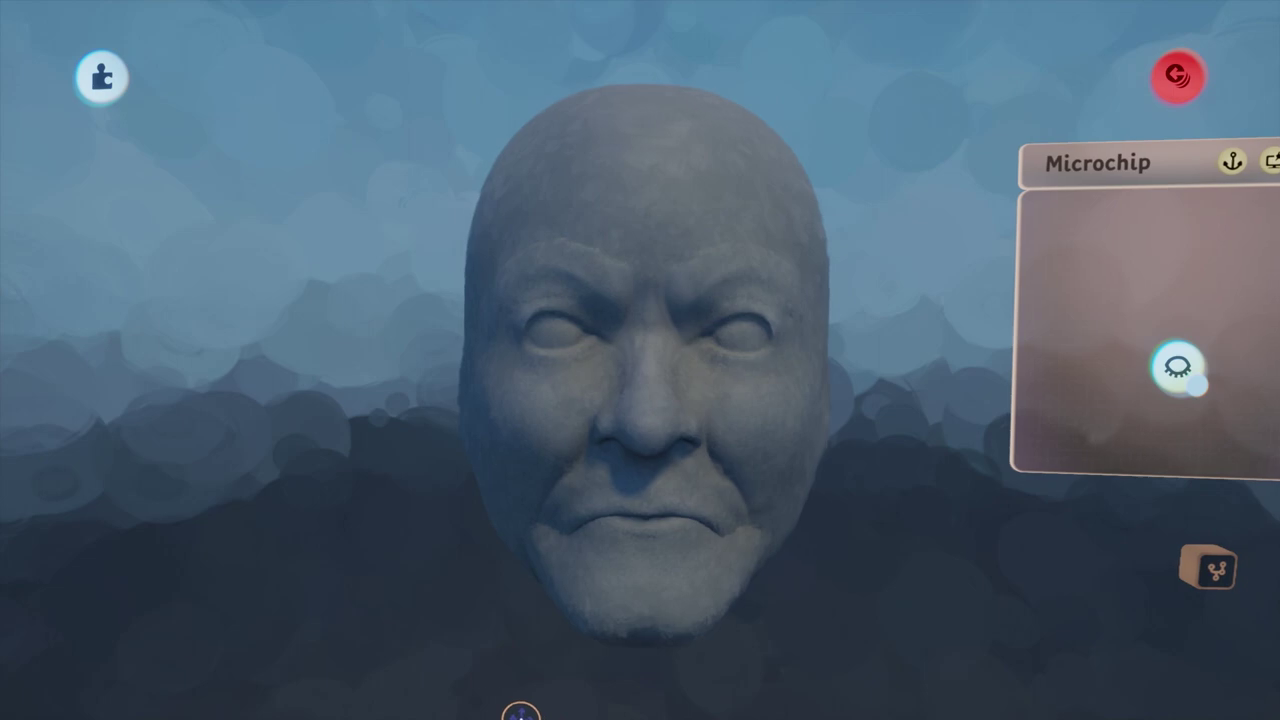
- Check the frowning brow from the side and front, and bring the microchip next to the head
middle_drag(415, 480, 391, 364)
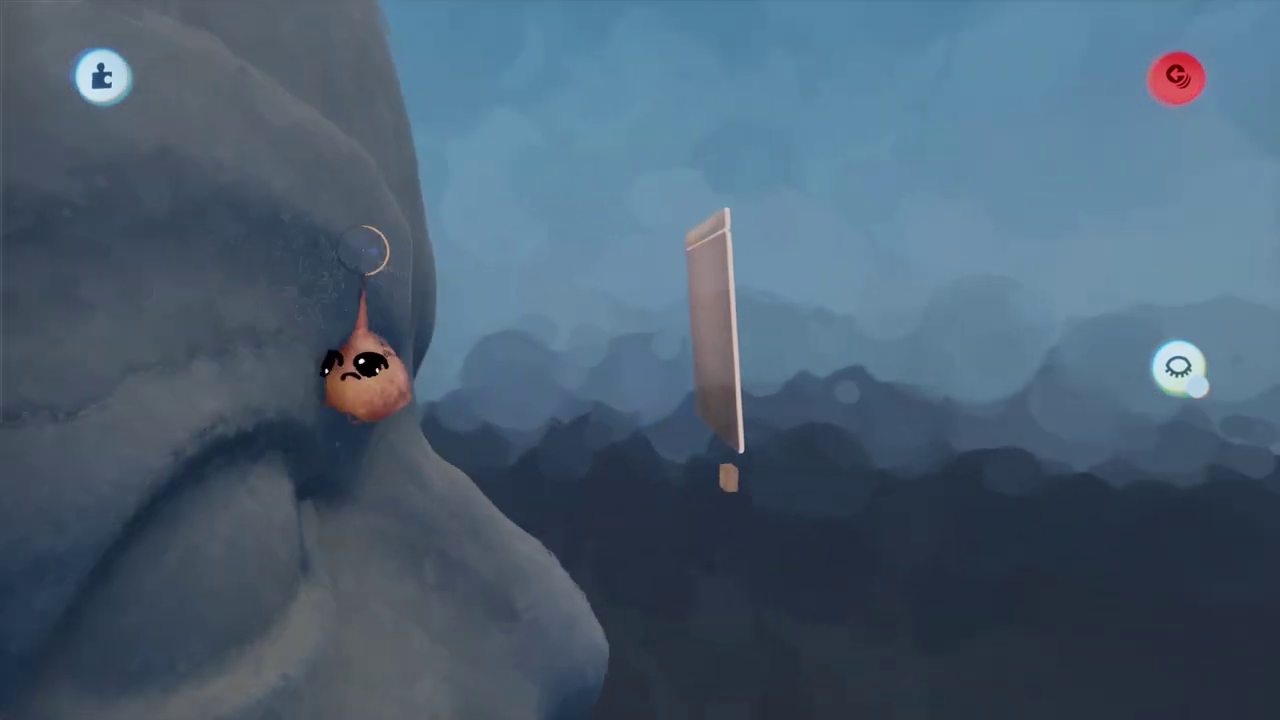
middle_drag(363, 286, 463, 87)
middle_drag(482, 5, 726, 635)
middle_drag(684, 554, 682, 371)
key(Escape)
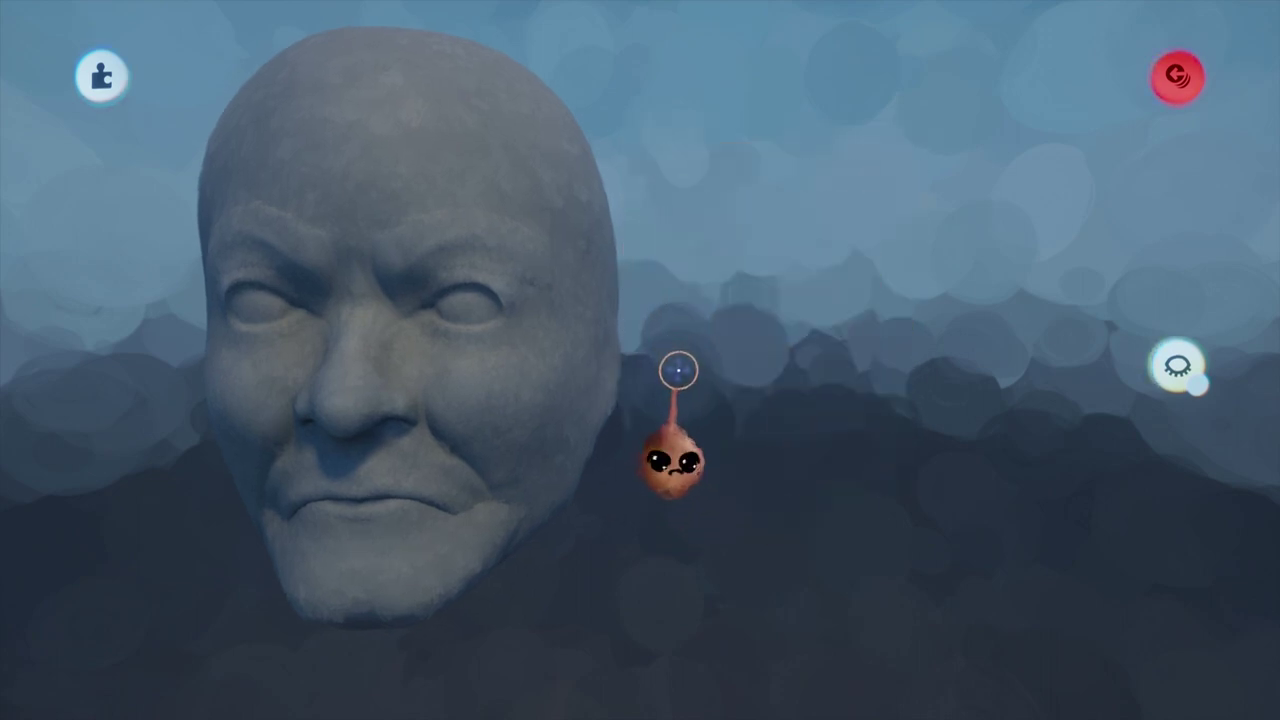
key(ctrl+z)
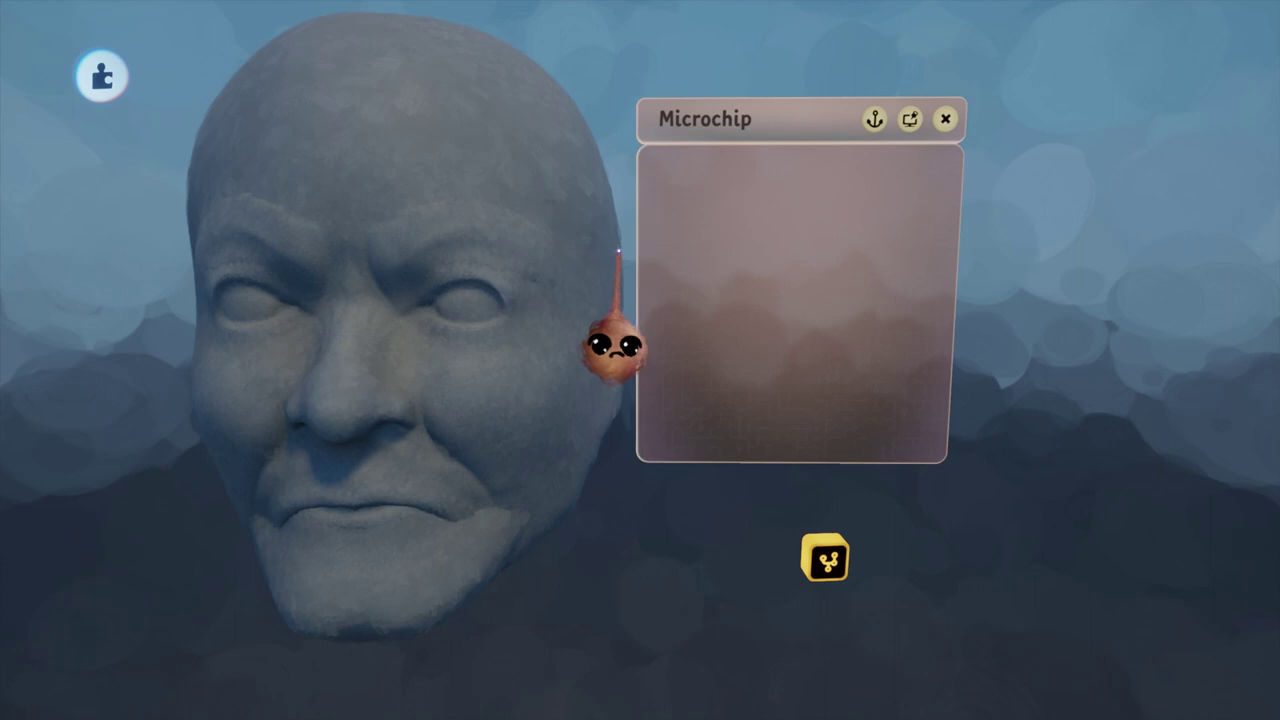
- Add an animation keyframe inside the microchip and start recording it
mouse_move(614, 112)
click(571, 77)
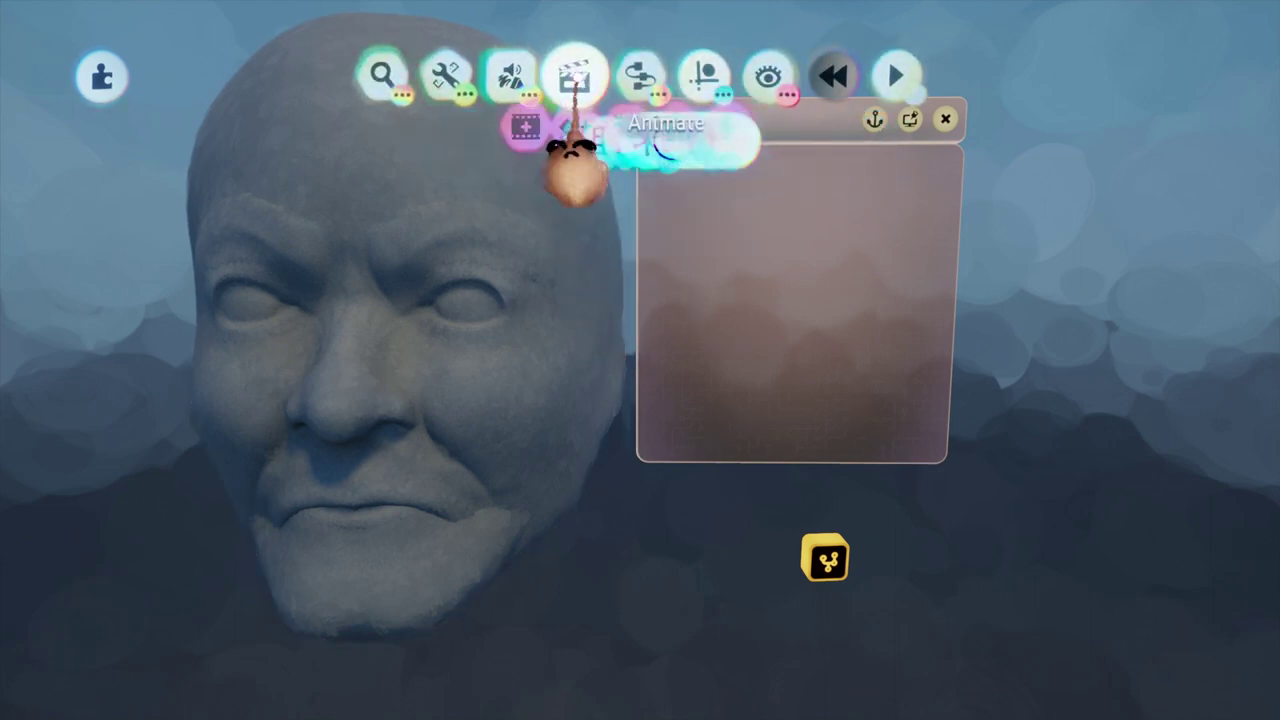
click(612, 268)
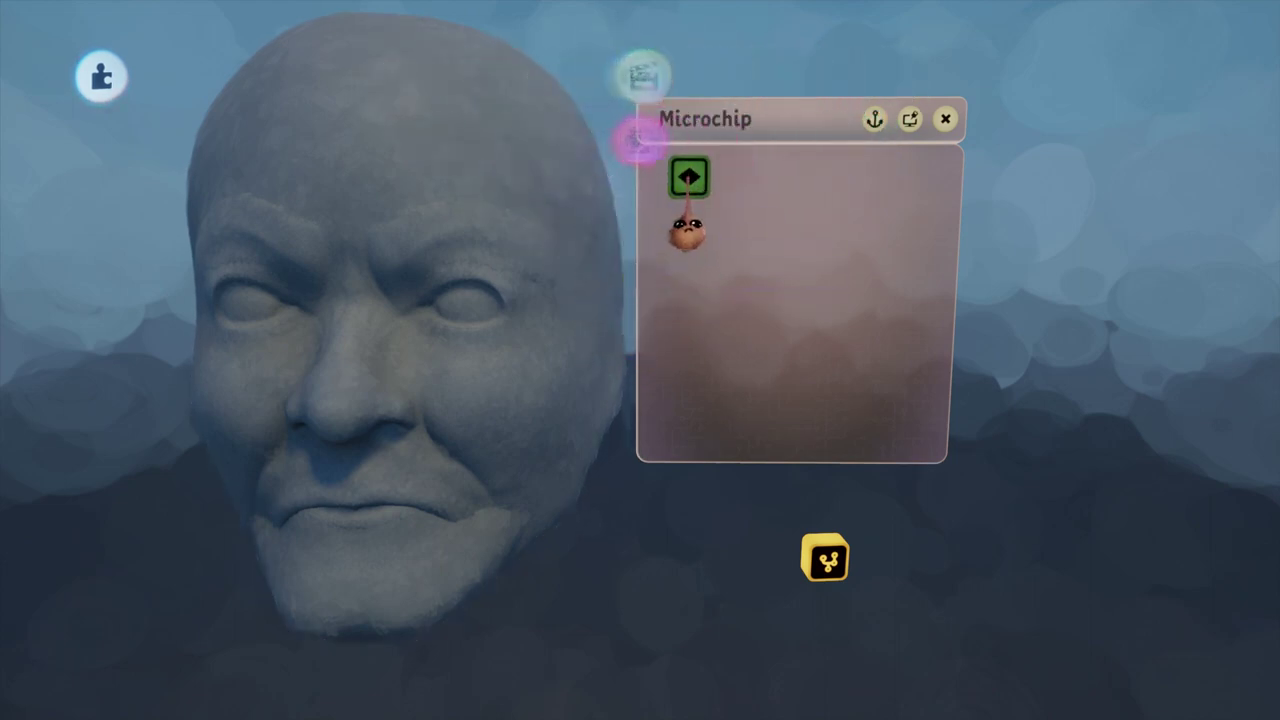
click(669, 185)
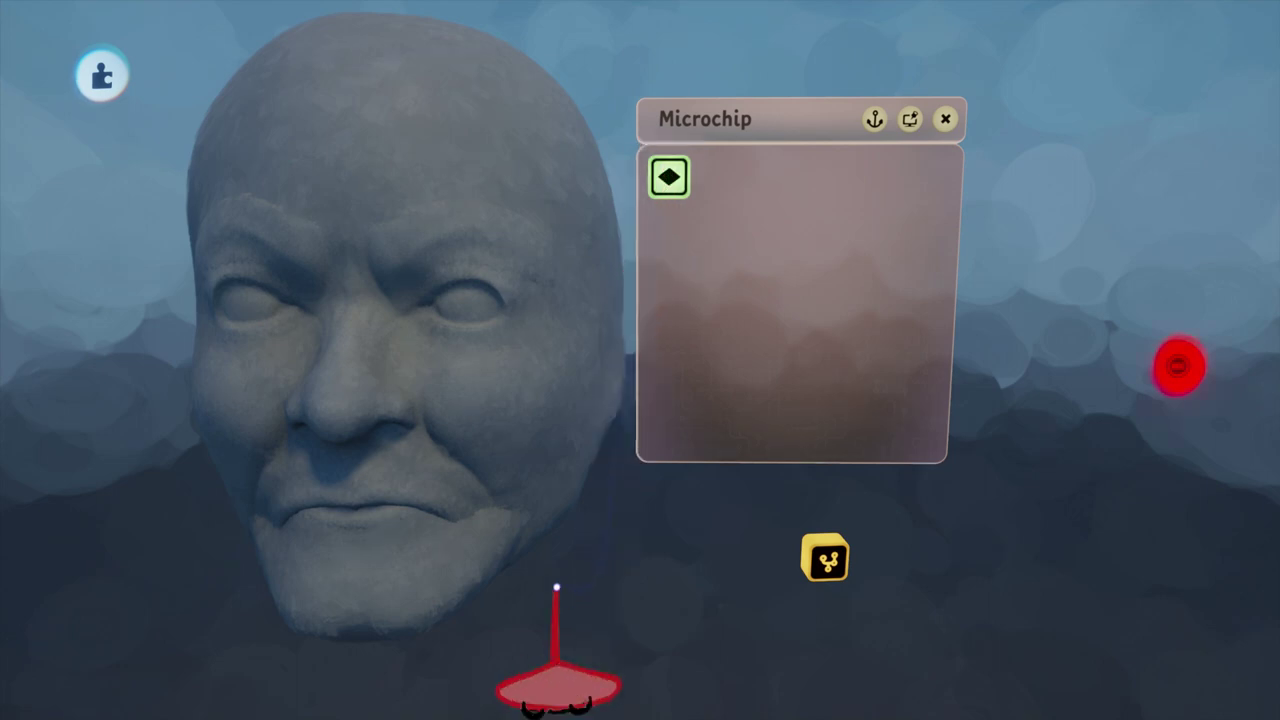
- Record the jaw swung open on its bolt by about 14° in the keyframe and stop recording
middle_drag(546, 616, 540, 488)
drag(540, 488, 538, 527)
drag(520, 655, 478, 622)
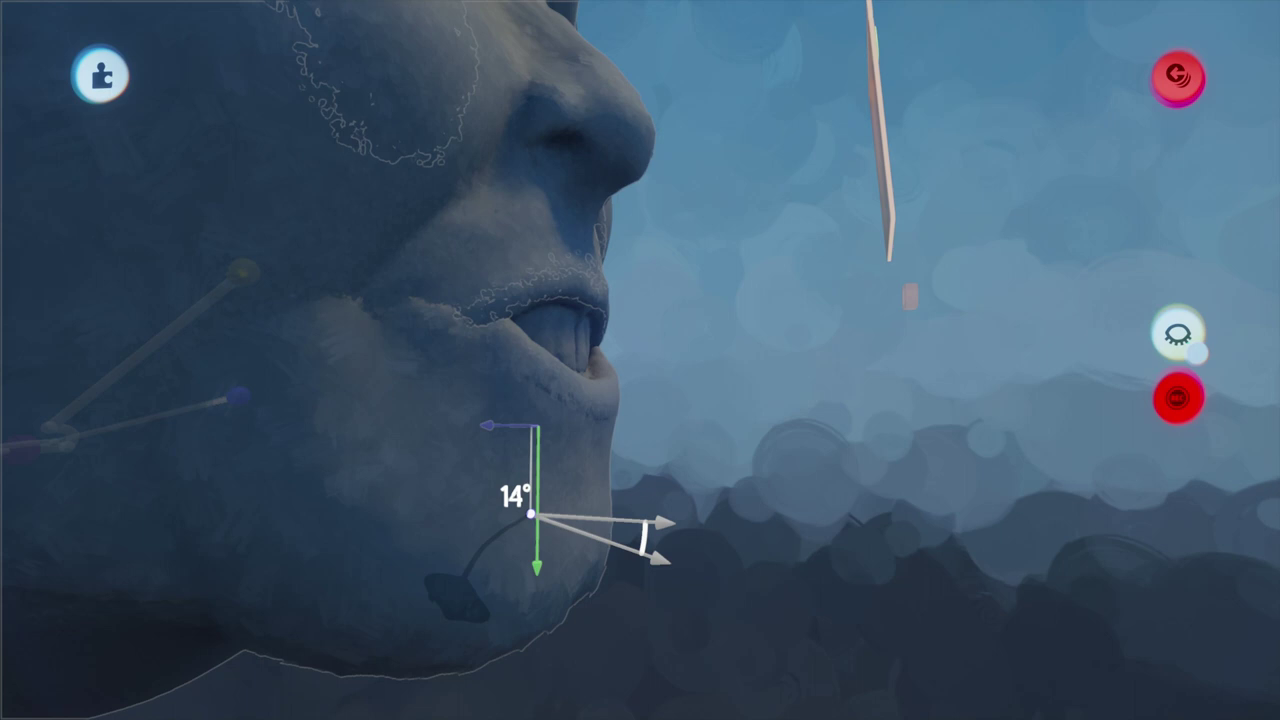
drag(532, 508, 528, 508)
middle_drag(497, 505, 541, 563)
scroll(541, 563, down, 5)
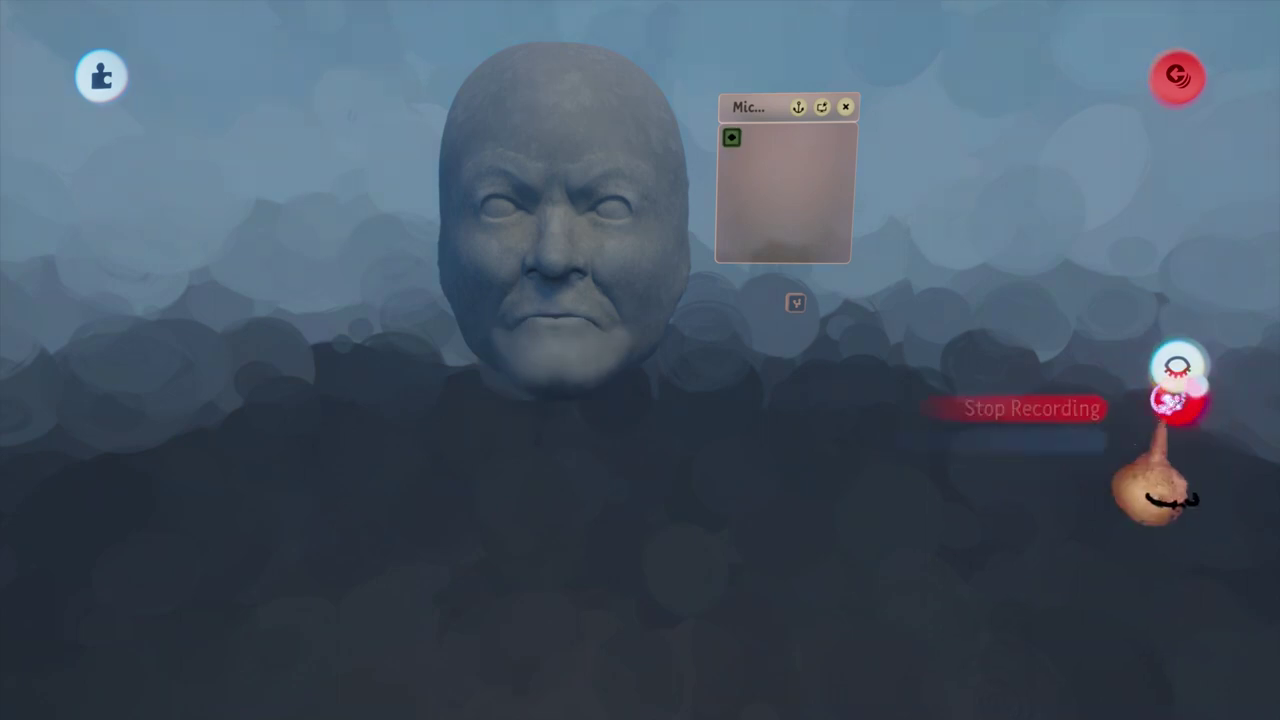
click(1167, 404)
- Rename the keyframe in the microchip as Jaw and close its settings
middle_drag(723, 417, 614, 503)
scroll(654, 457, up, 5)
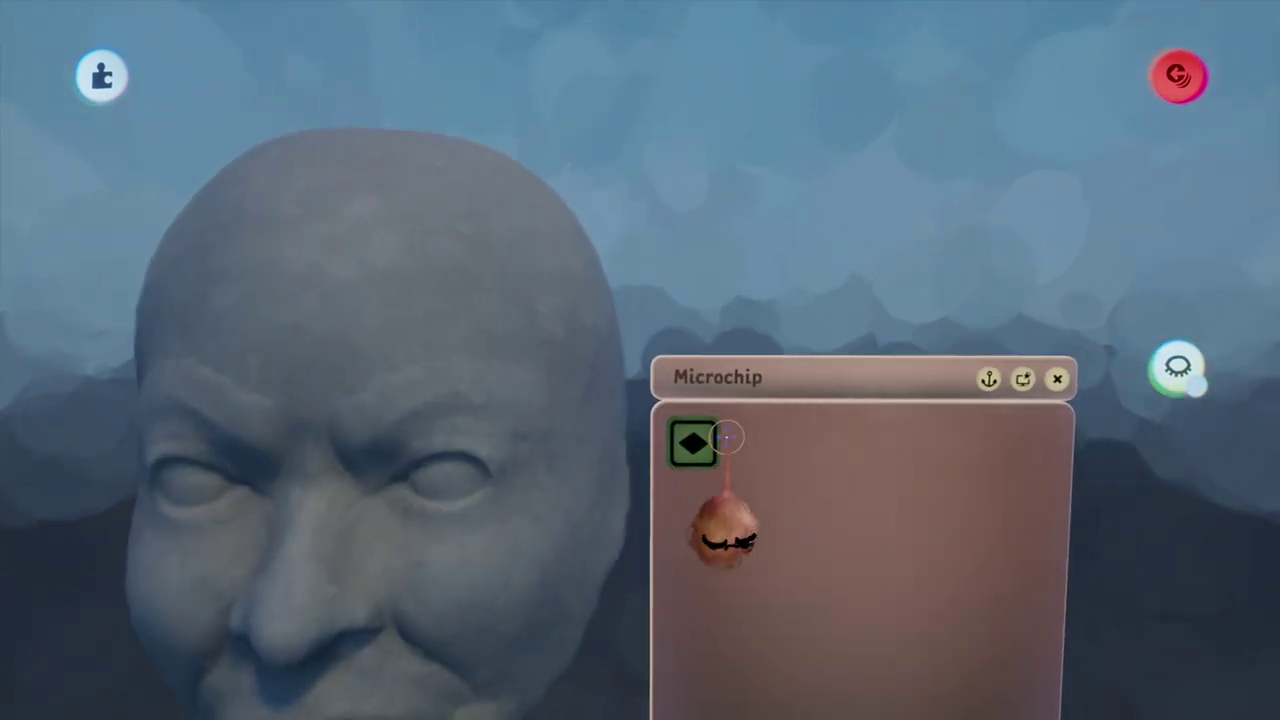
click(690, 443)
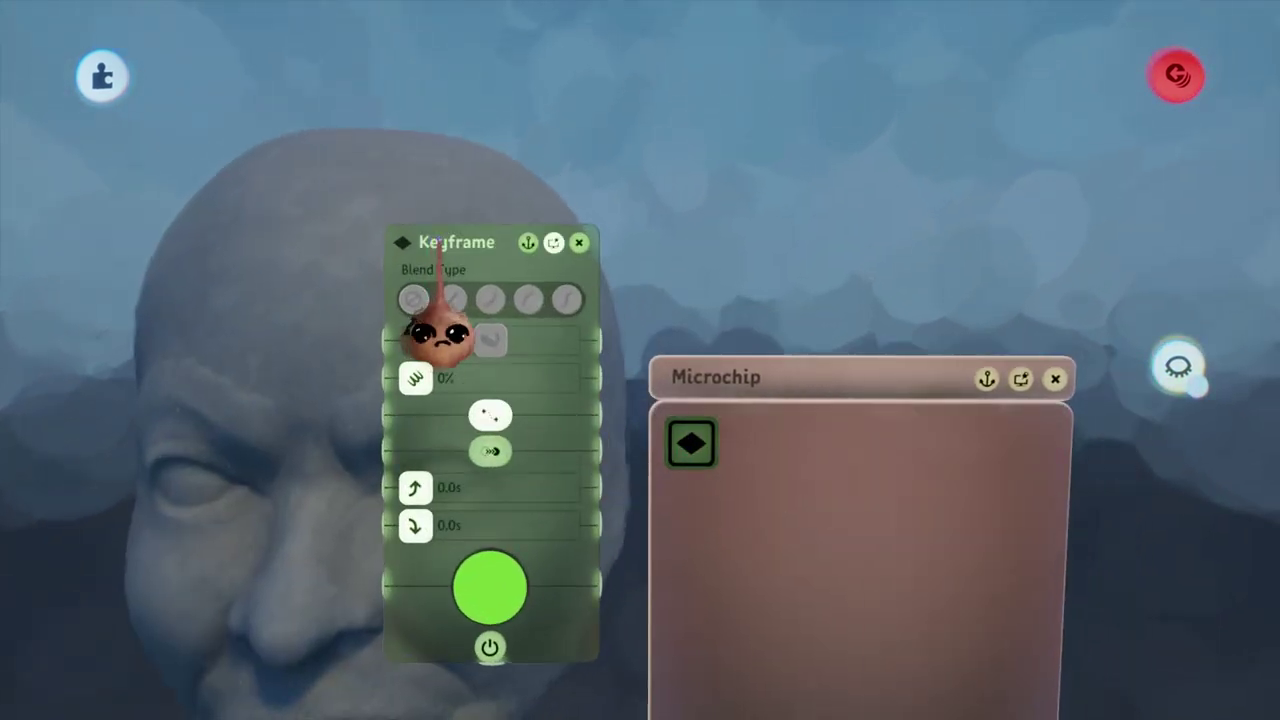
click(440, 245)
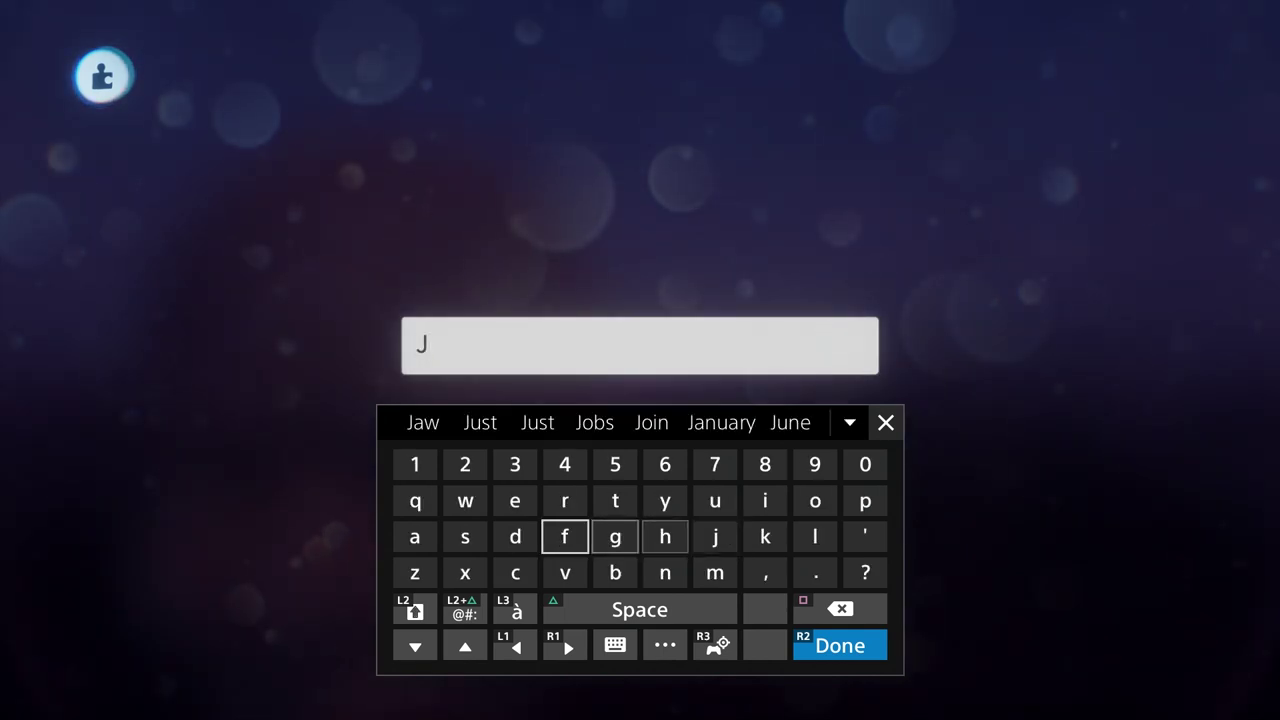
text(Jaw)
key(Return)
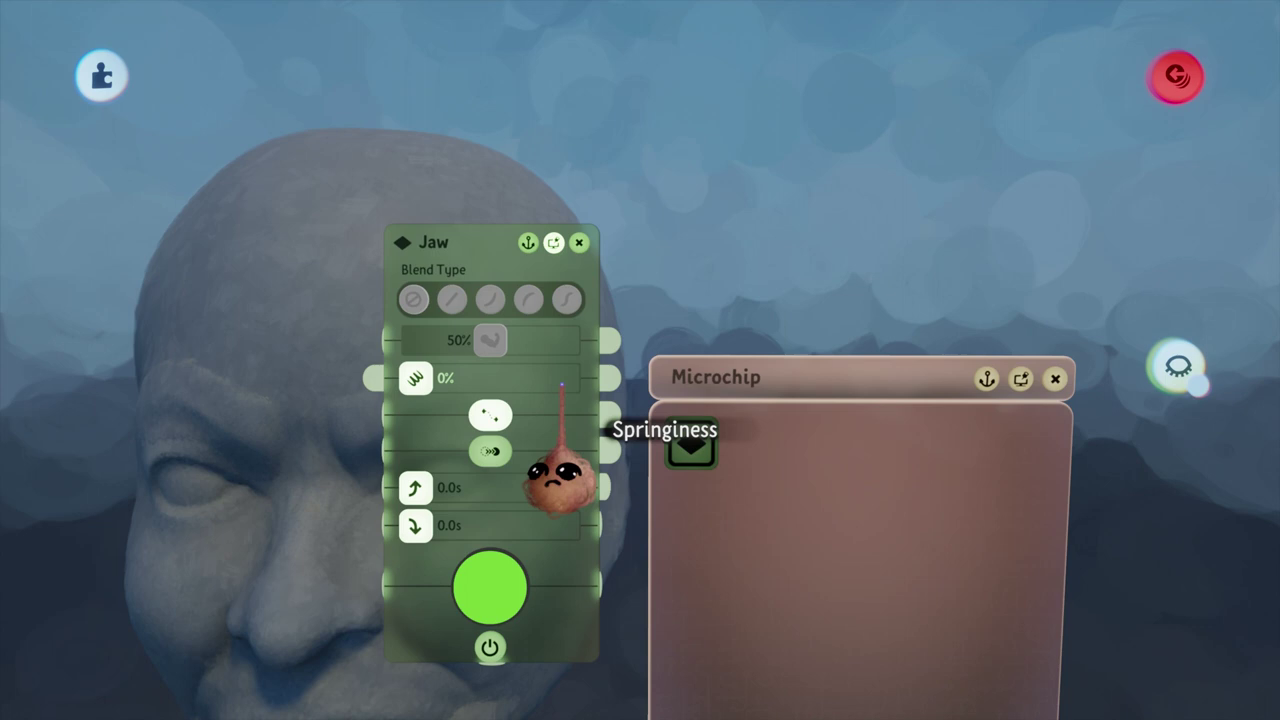
key(Escape)
middle_drag(576, 505, 600, 576)
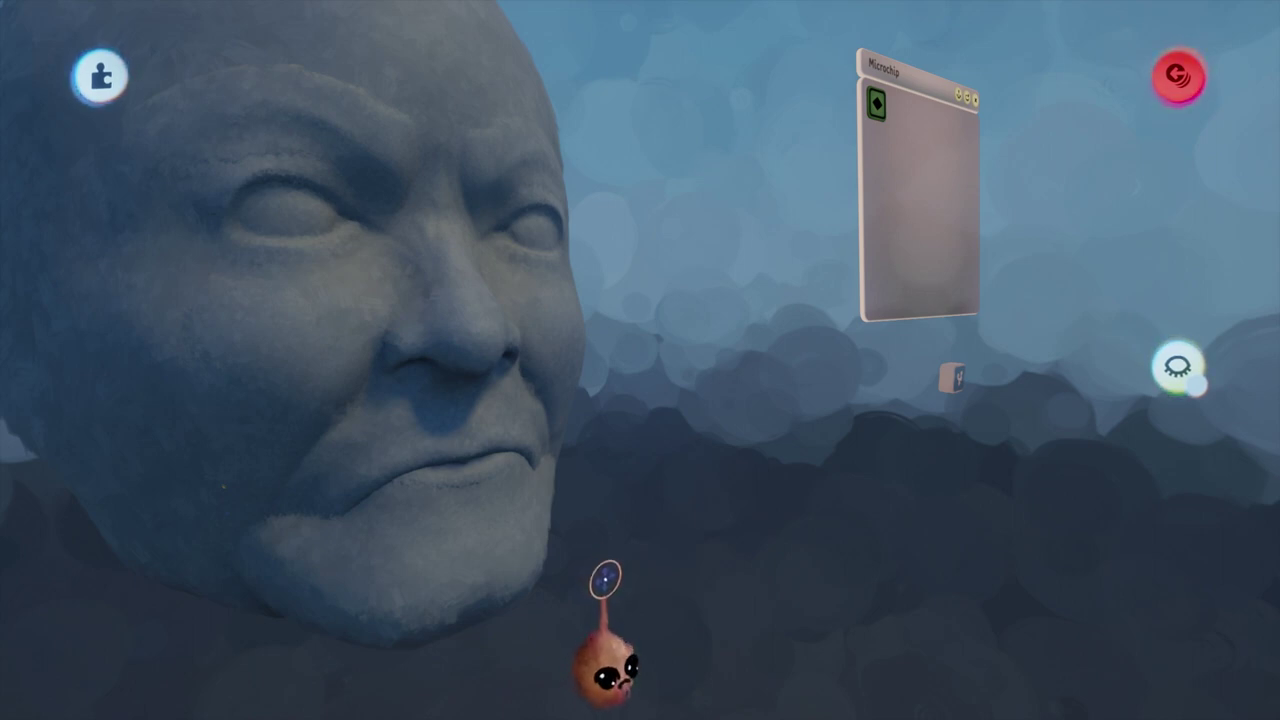
- Undo the last move of the jaw and swing it open on its bolt by about 16°
middle_drag(606, 578, 538, 495)
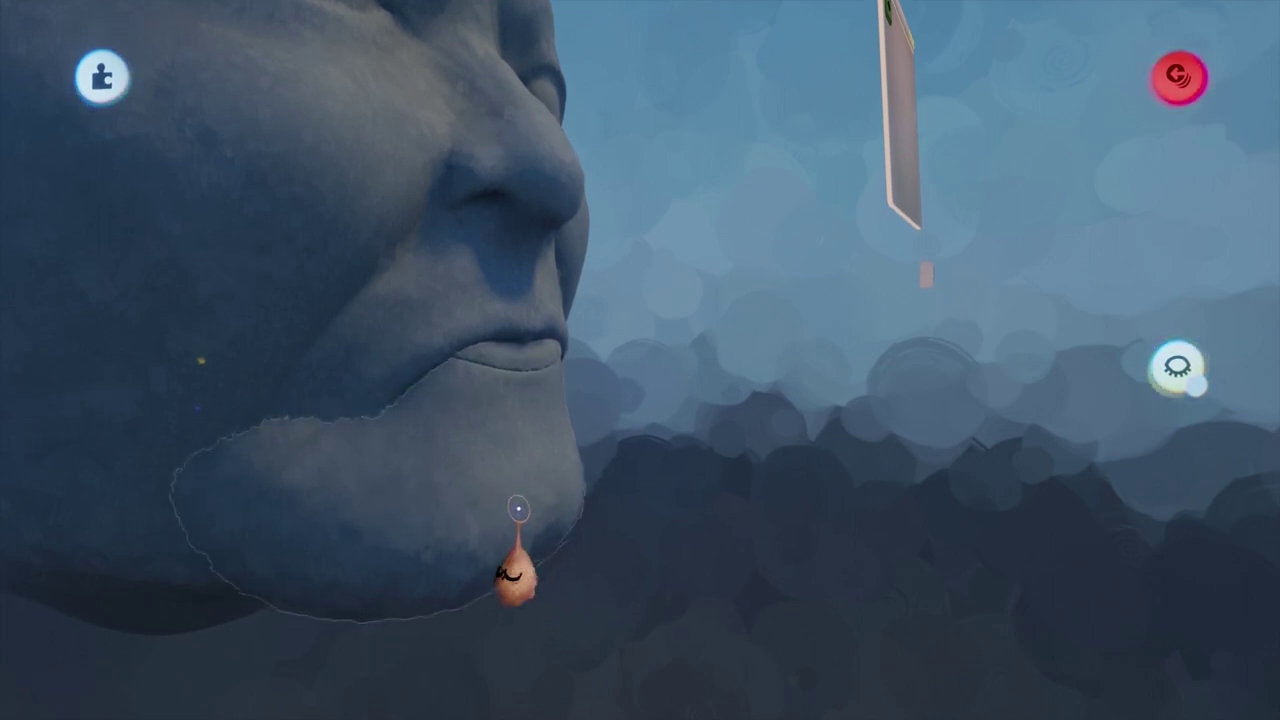
key(ctrl+z)
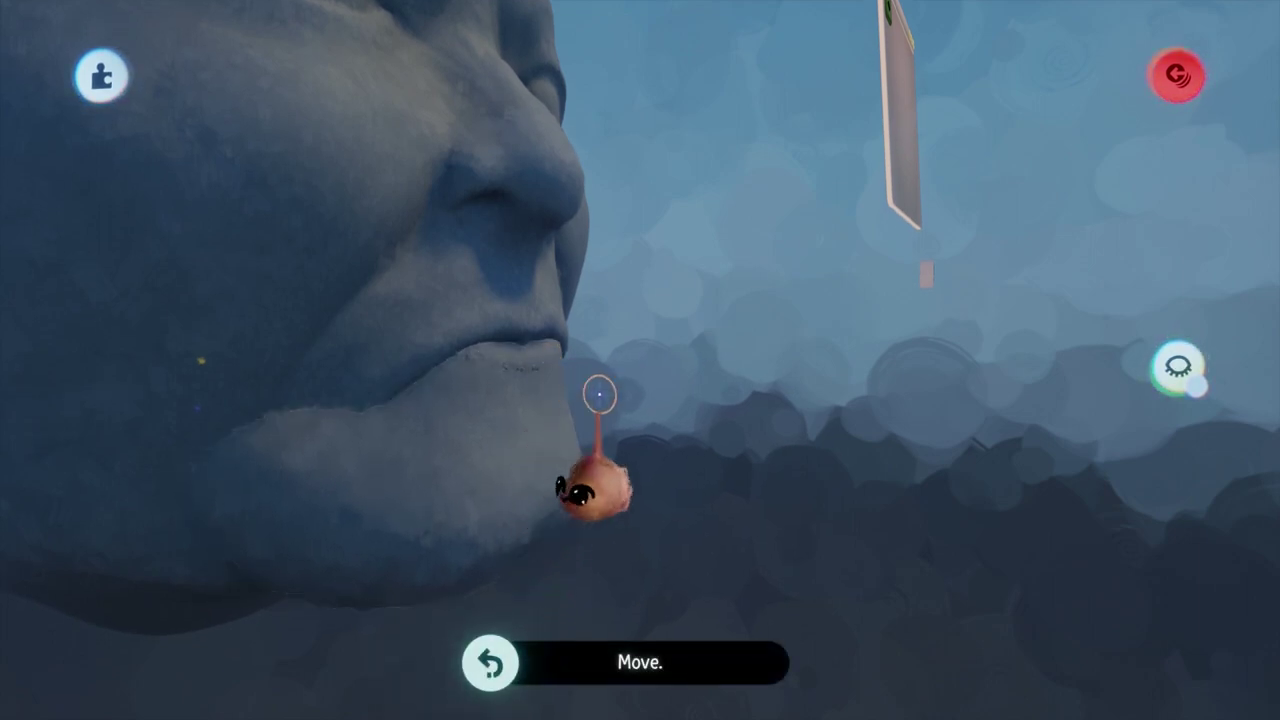
drag(524, 452, 522, 452)
drag(516, 549, 504, 636)
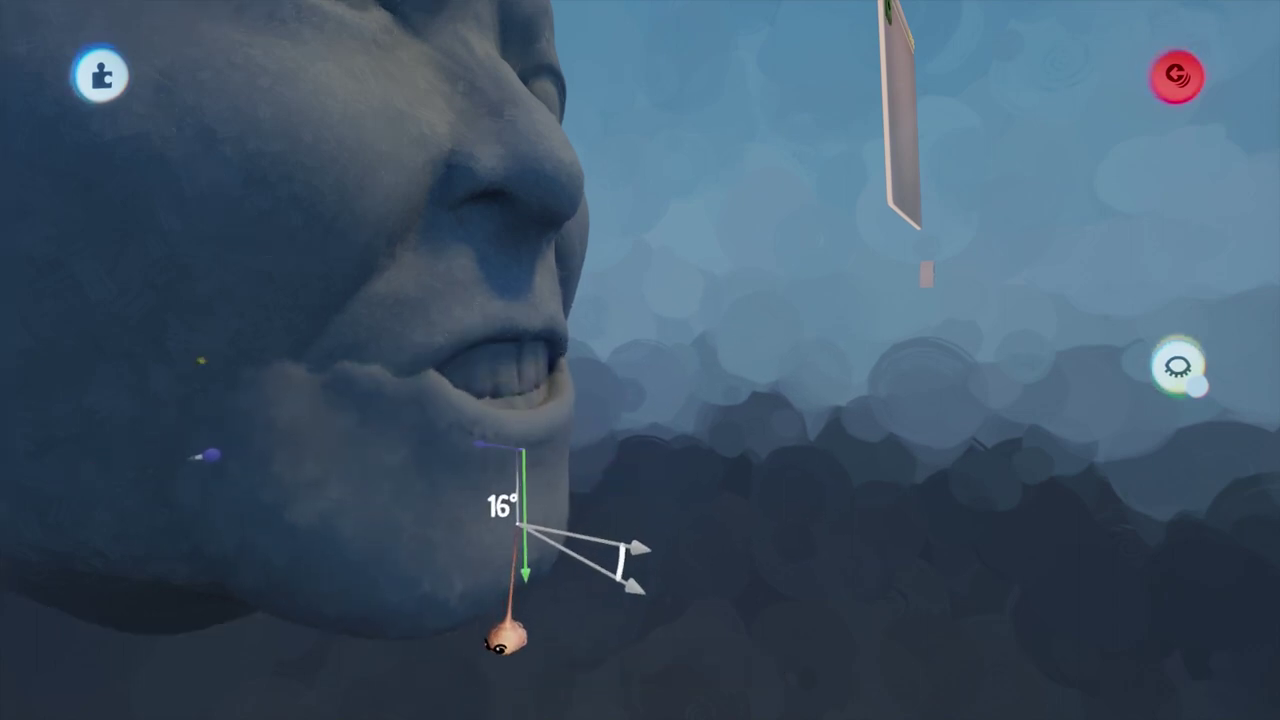
scroll(530, 530, up, 3)
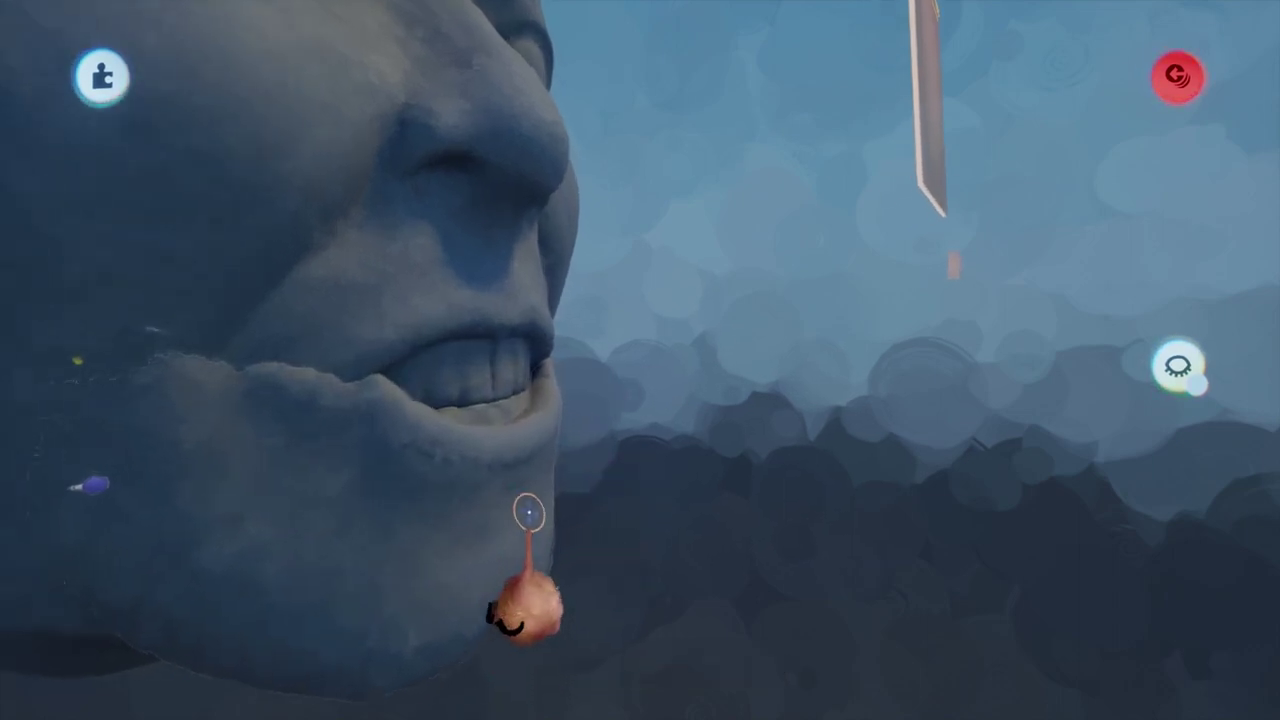
scroll(499, 472, down, 5)
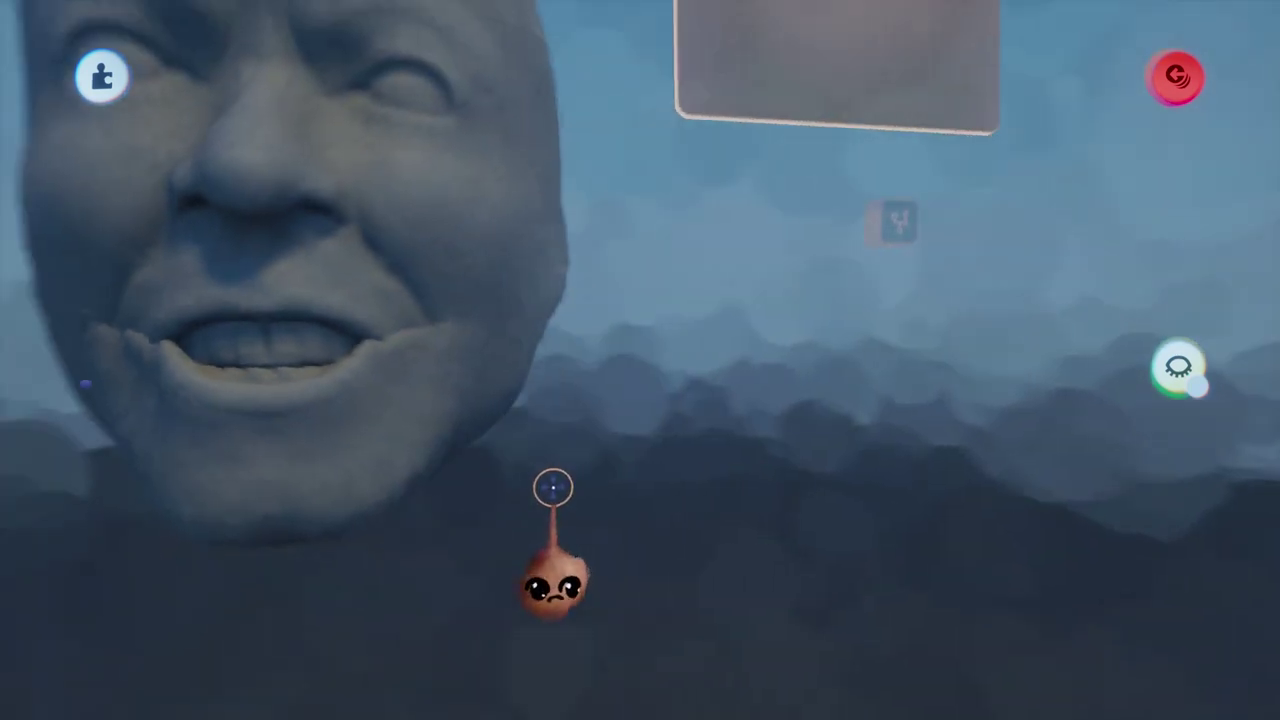
- Add a second animation keyframe below the first in the microchip and start recording the open mouth
middle_drag(554, 488, 543, 488)
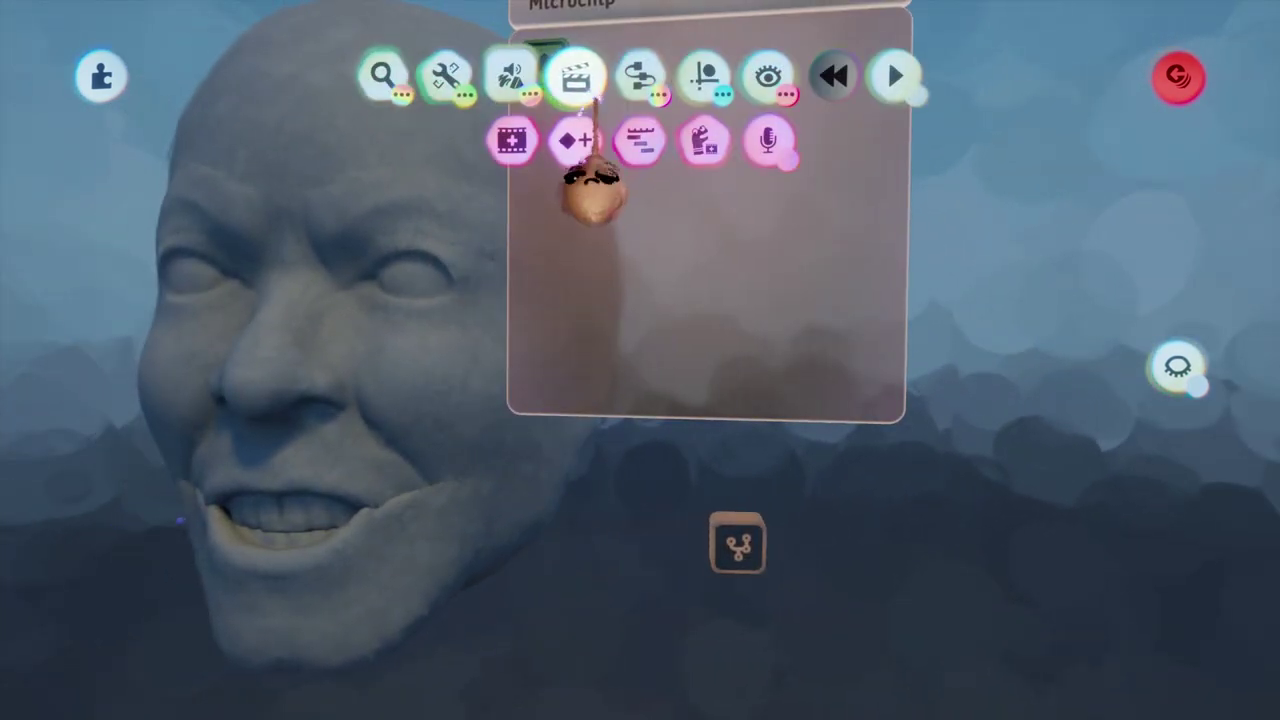
click(580, 134)
middle_drag(589, 165, 576, 165)
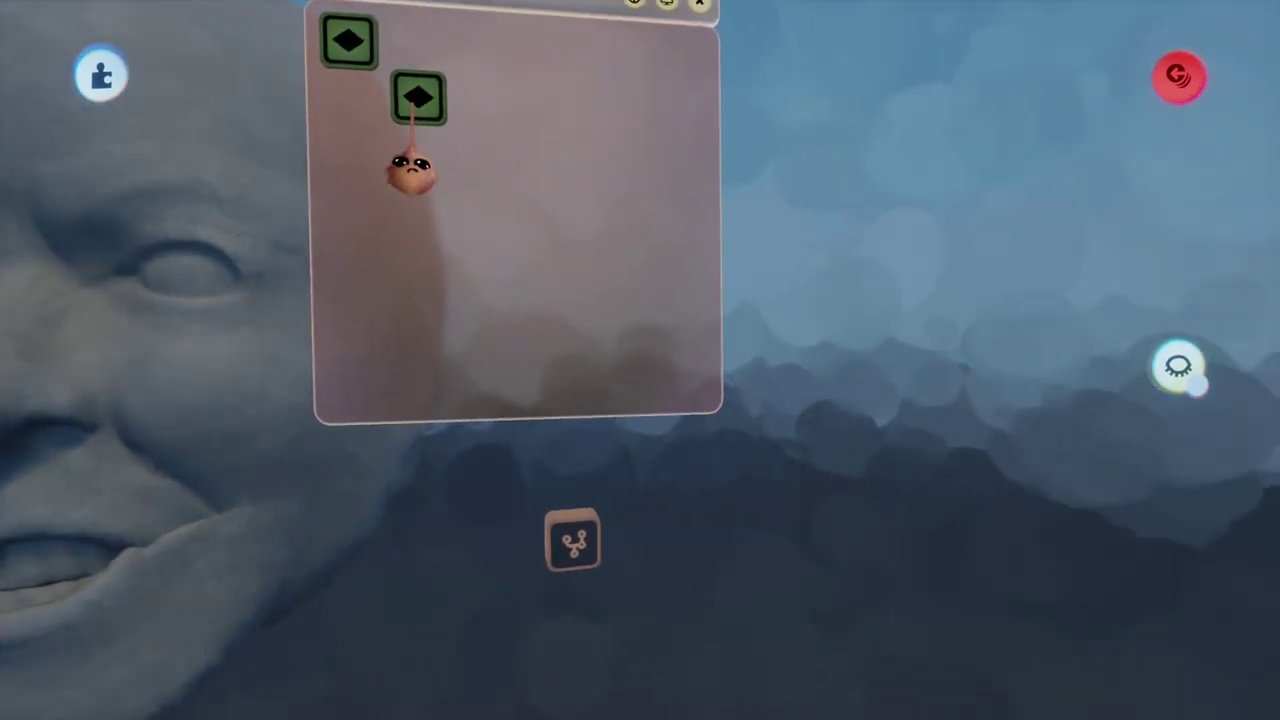
middle_drag(408, 105, 599, 416)
scroll(600, 416, up, 5)
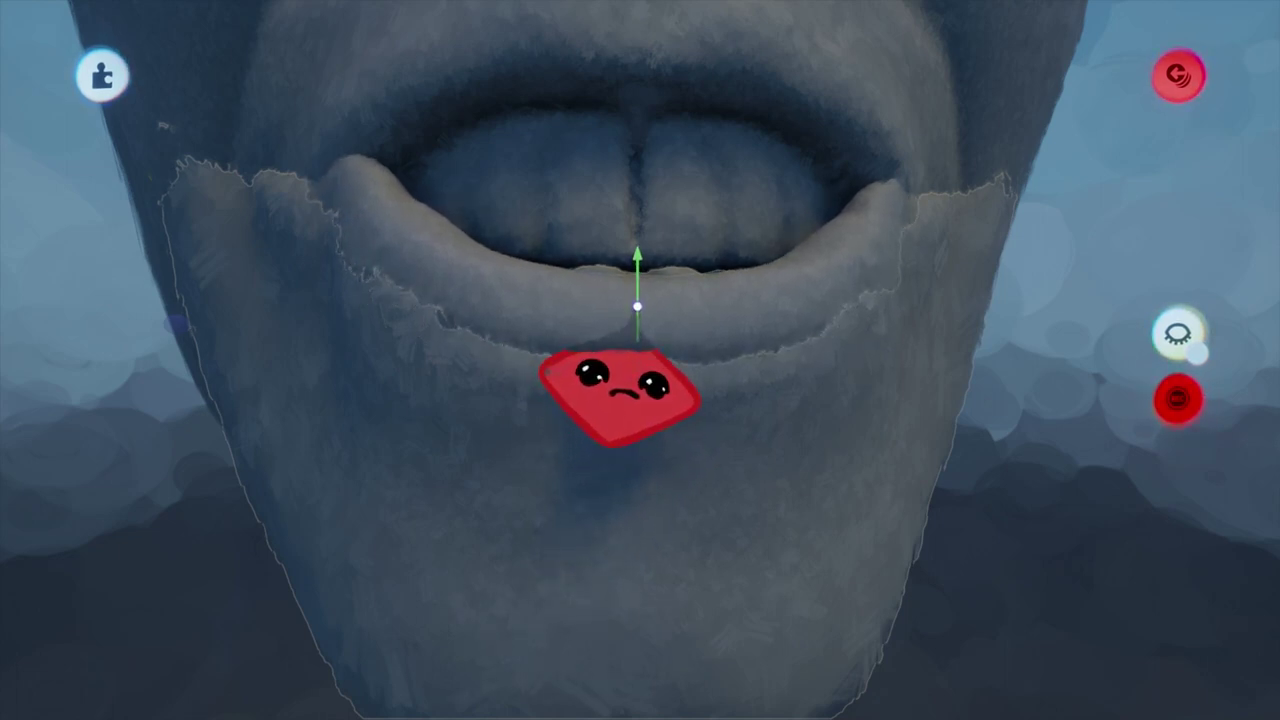
- Record the lower lip repositioned and tilted by about 4° against the jaw, working from both sides of the mouth
middle_drag(633, 313, 655, 328)
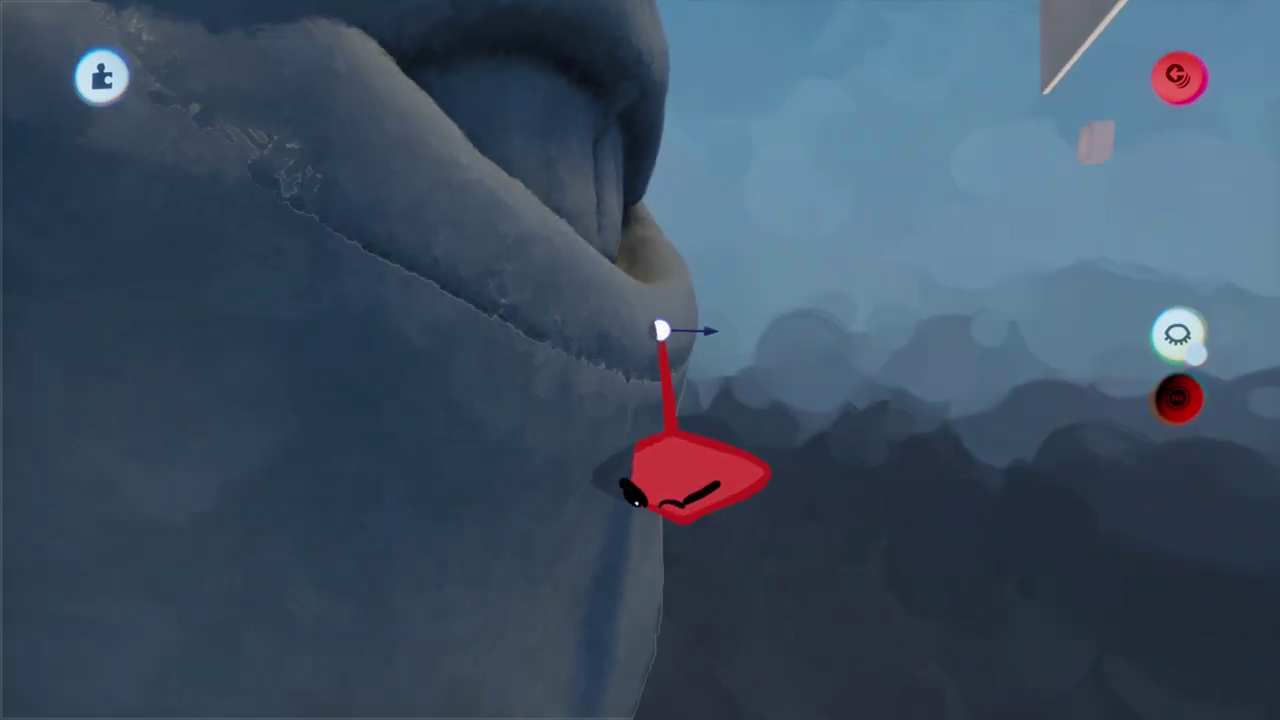
middle_drag(686, 374, 611, 395)
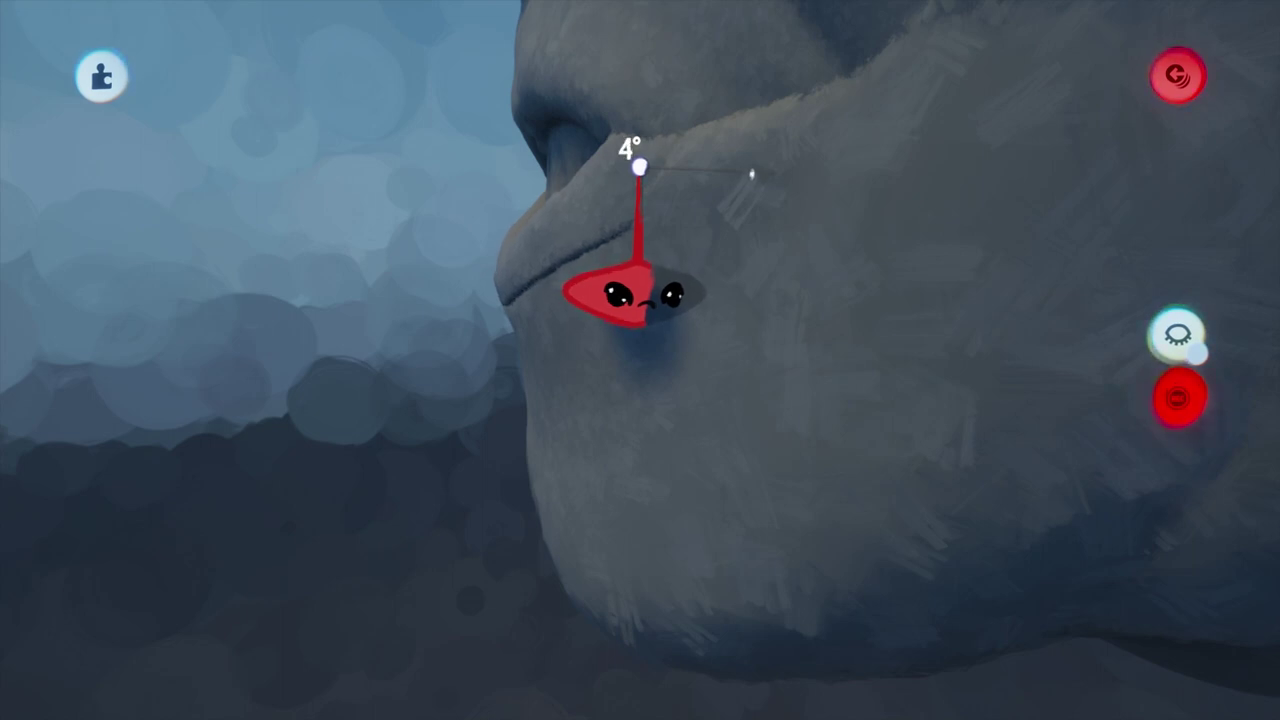
middle_drag(640, 167, 563, 303)
middle_drag(548, 430, 535, 395)
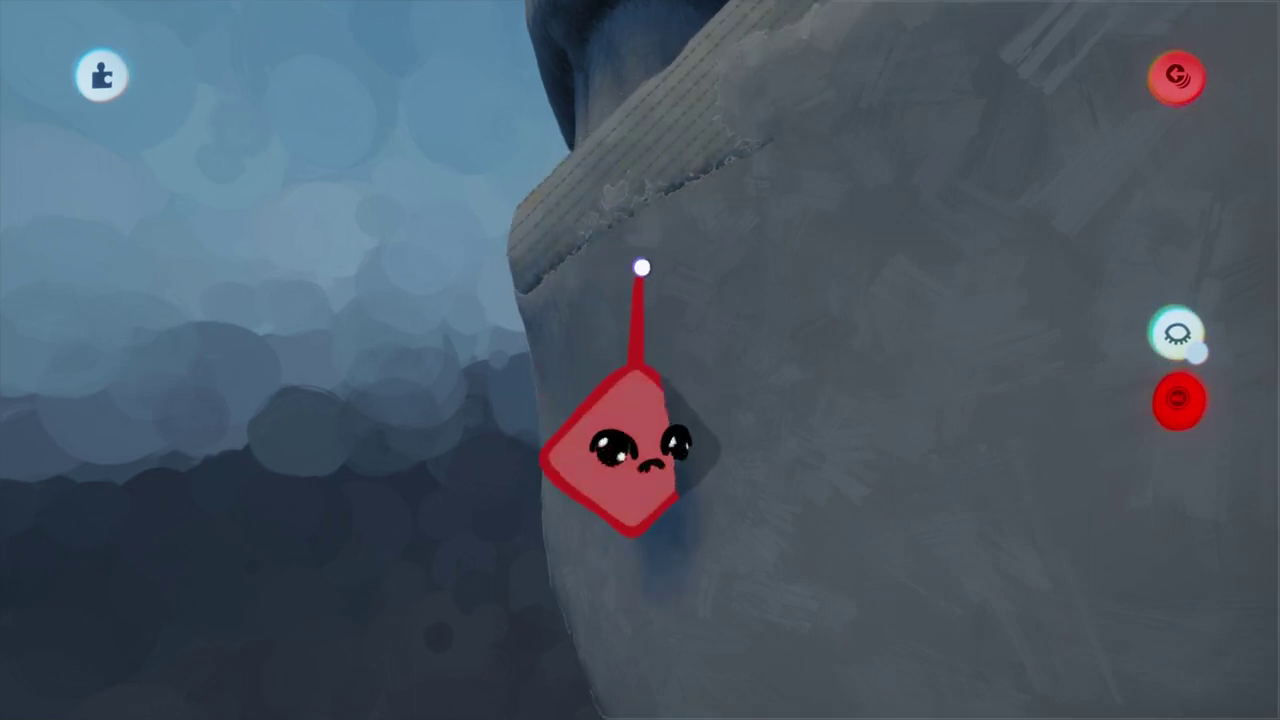
middle_drag(640, 268, 617, 528)
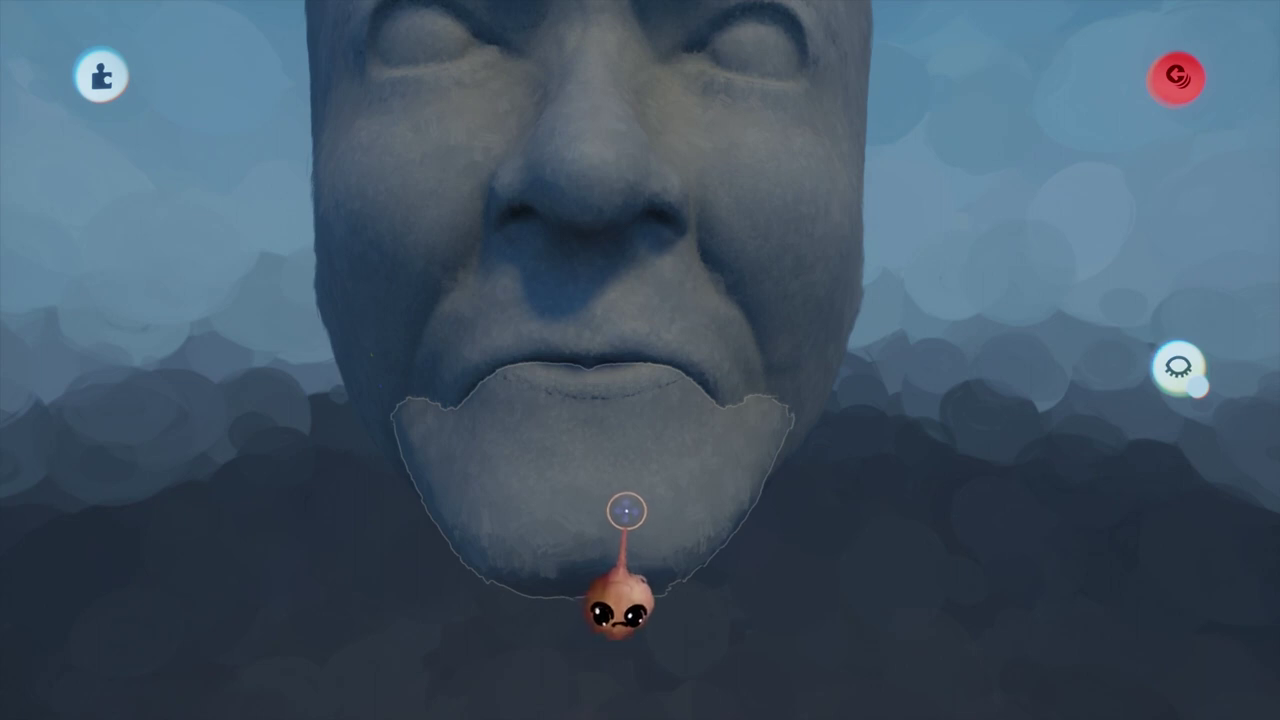
- Make the jaw sculpture inside its group non-collidable and set it to ignore gravity
click(626, 511)
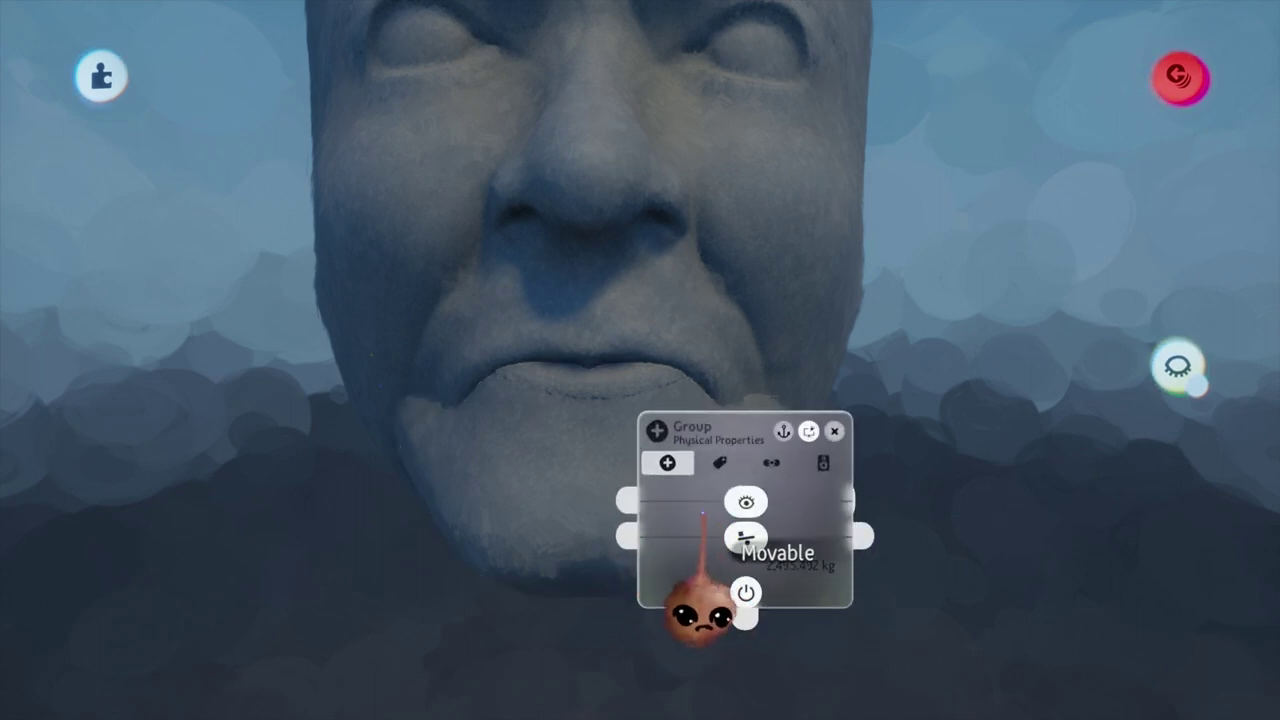
key(Escape)
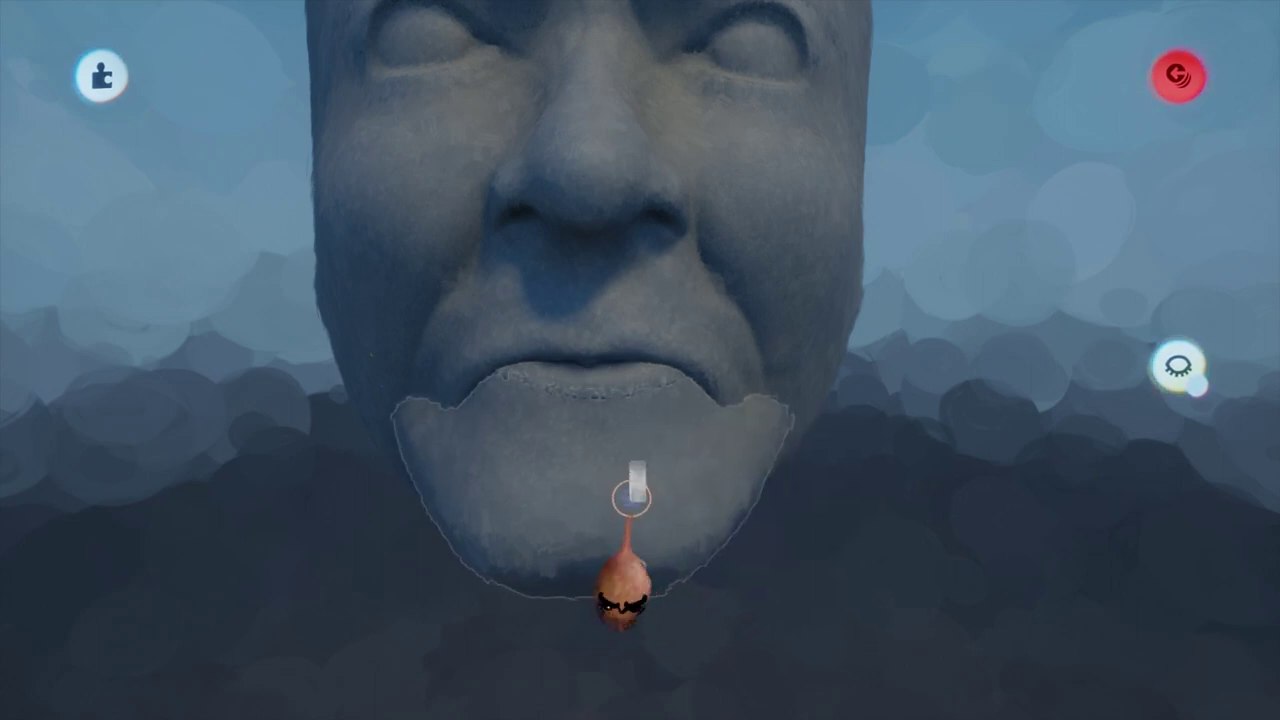
click(630, 498)
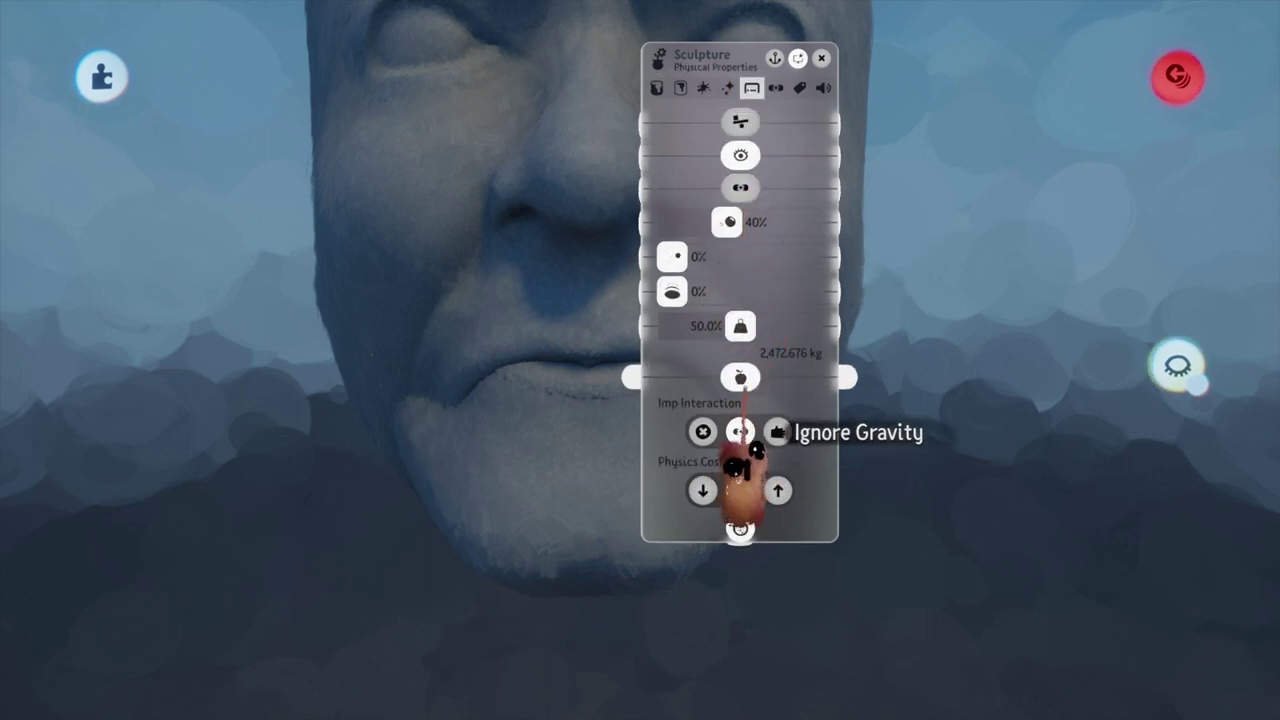
key(Escape)
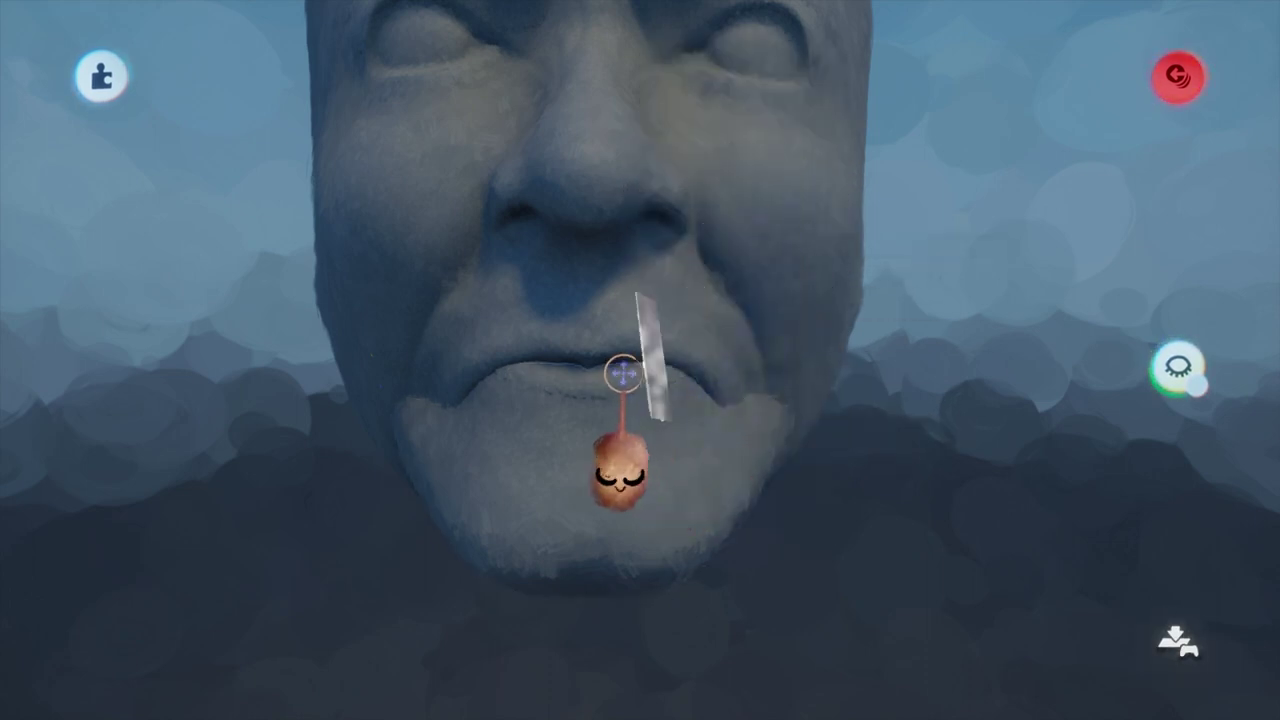
- Make the lower lip sculpture non-collidable and set it to ignore gravity in its physical properties
click(620, 478)
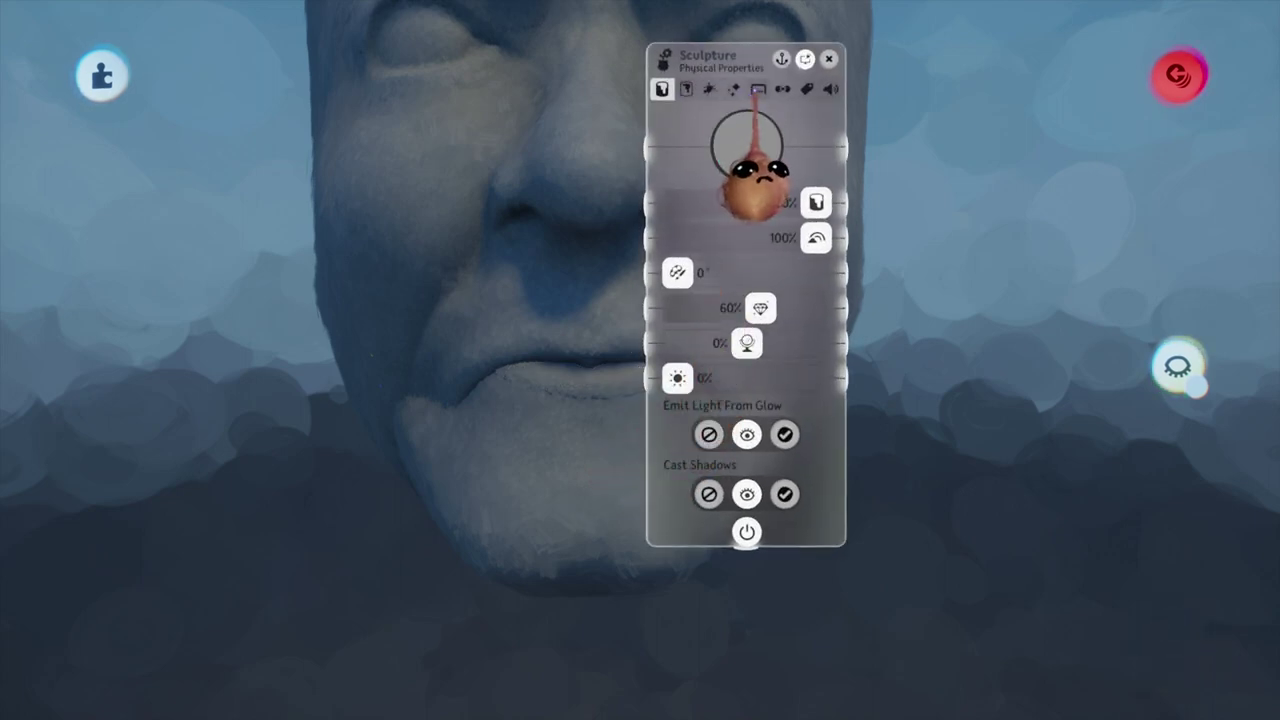
click(758, 89)
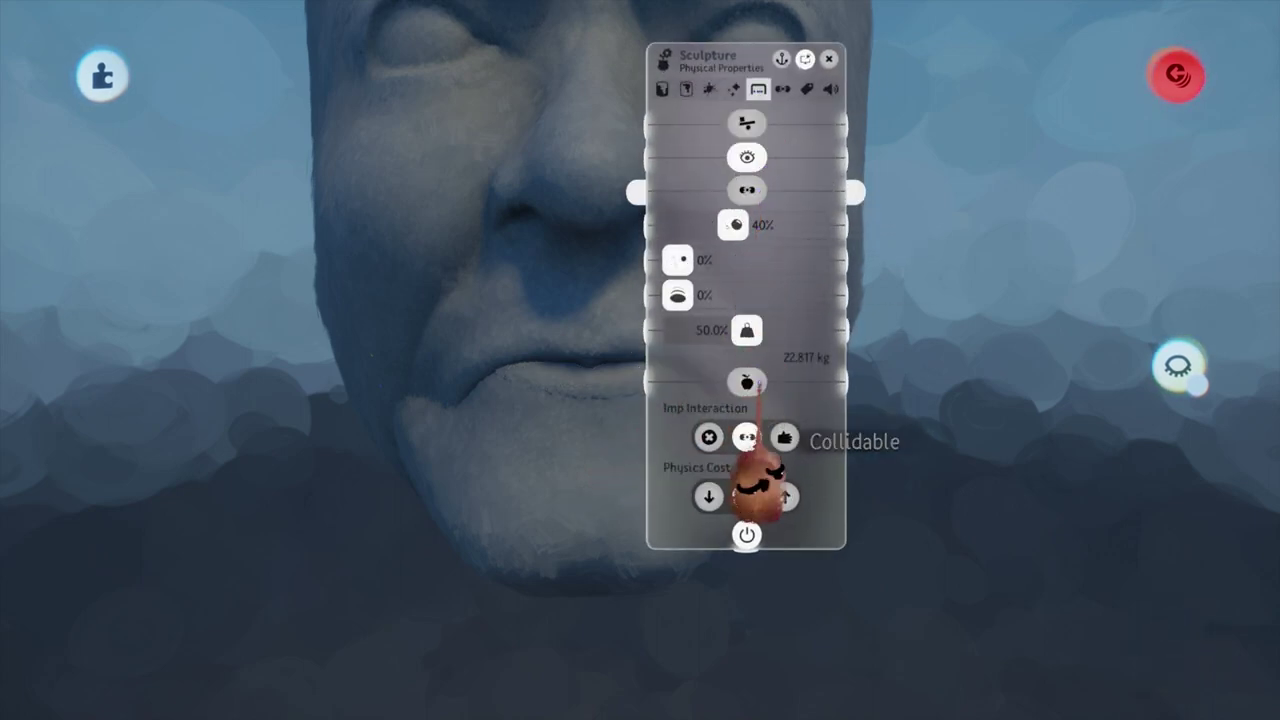
click(829, 59)
scroll(735, 544, down, 3)
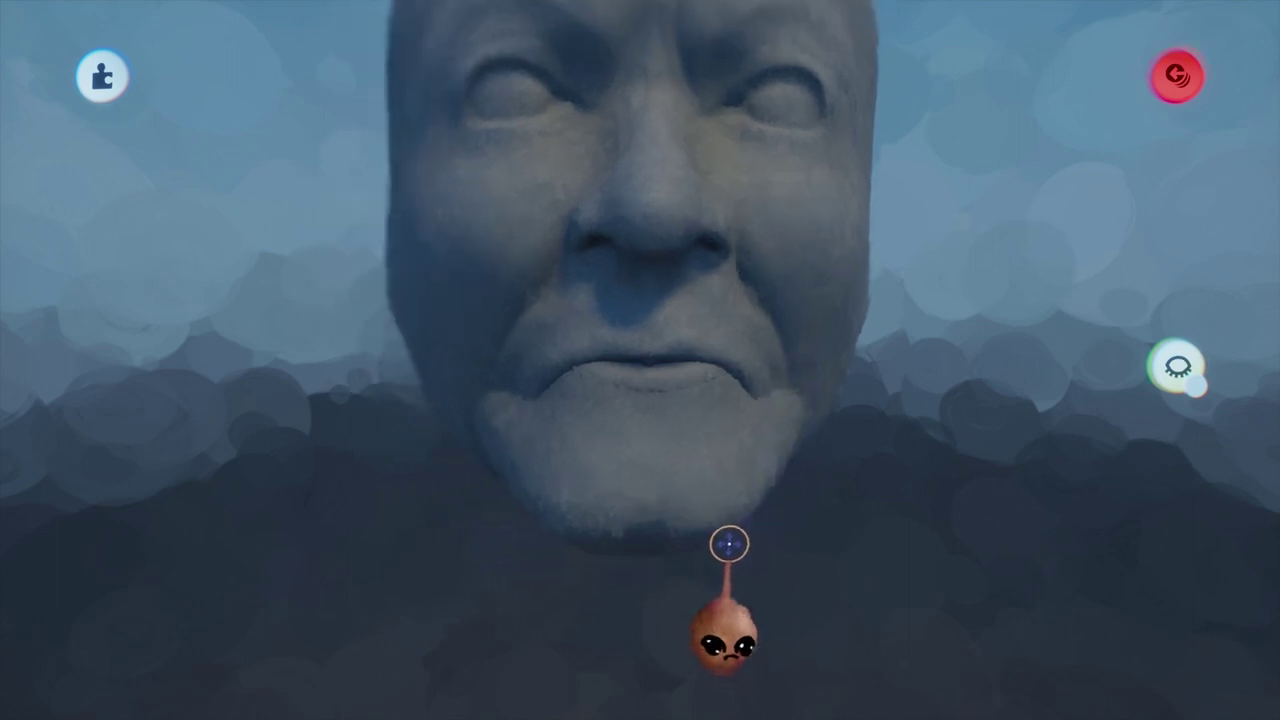
- Turn off Collidable and turn on Ignore Gravity for the upper lip sculpture
click(687, 436)
scroll(674, 350, up, 5)
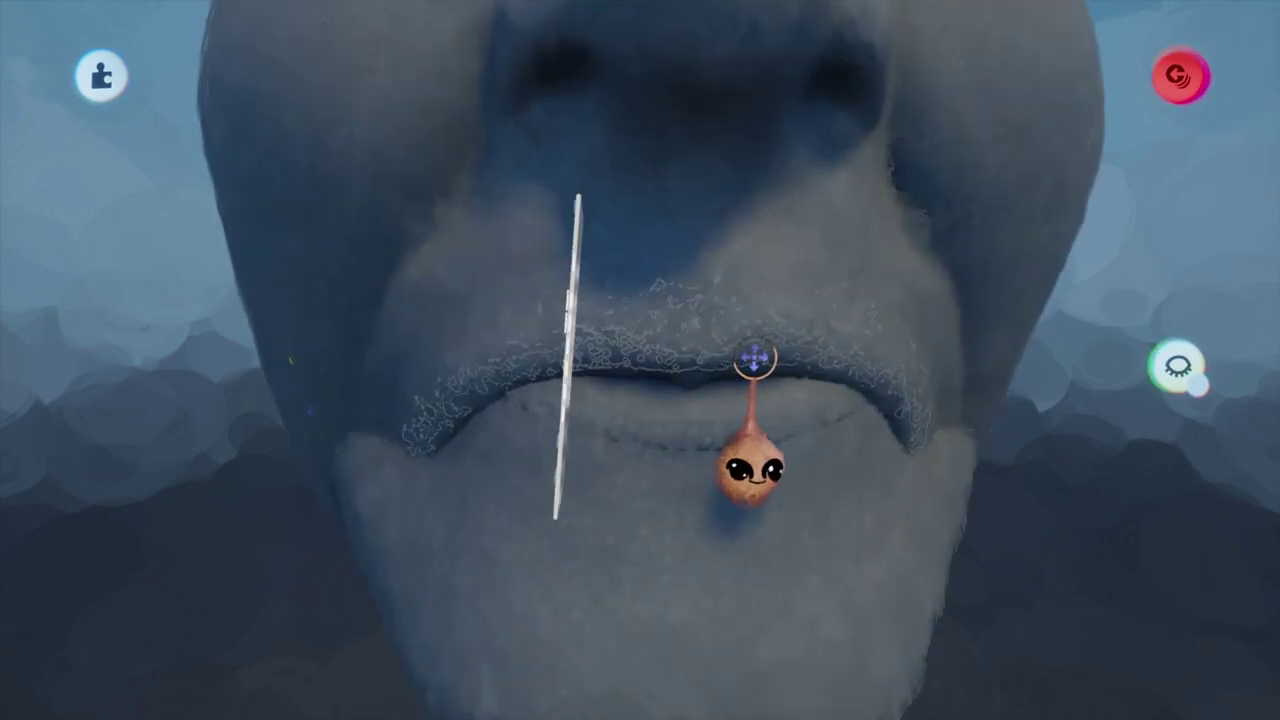
click(423, 135)
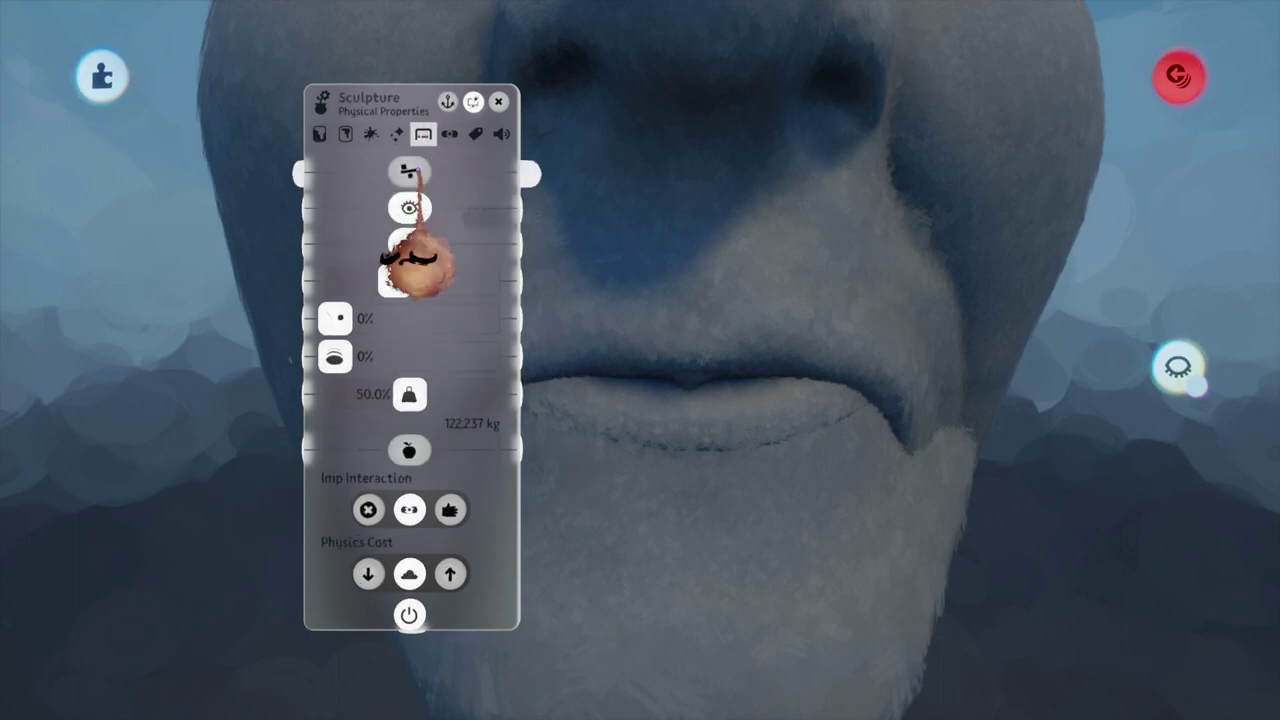
click(417, 456)
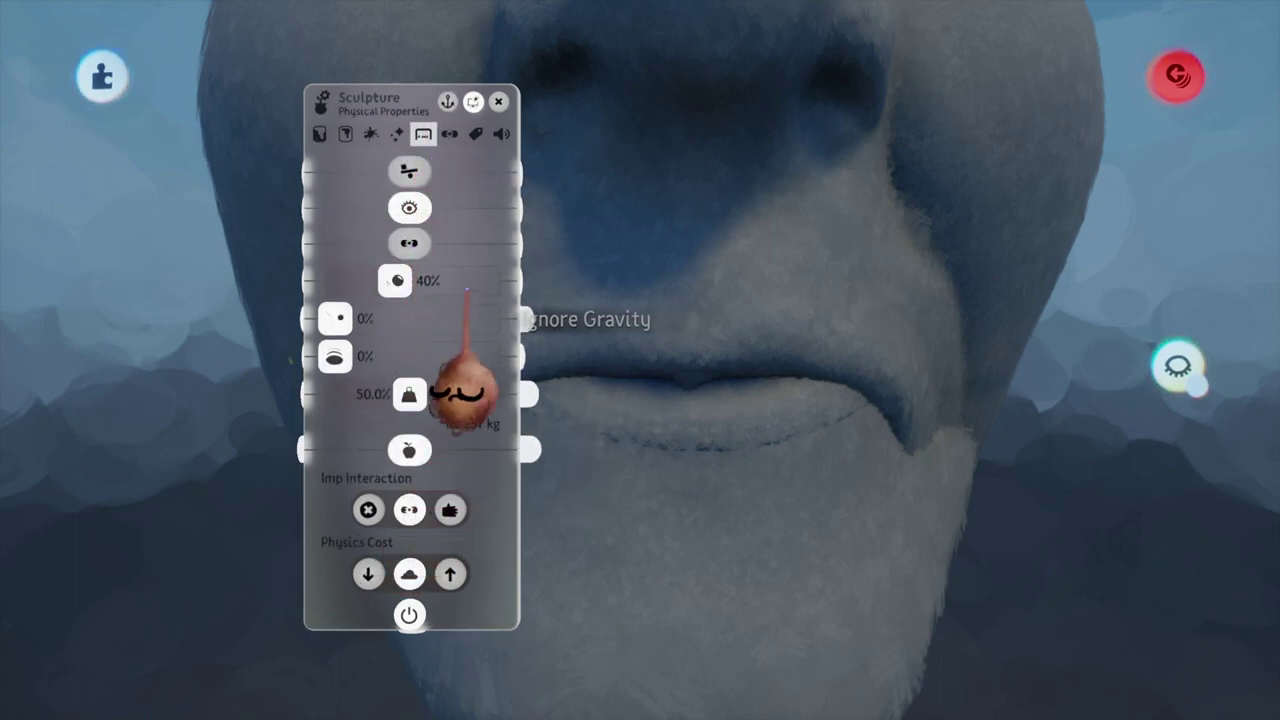
click(499, 102)
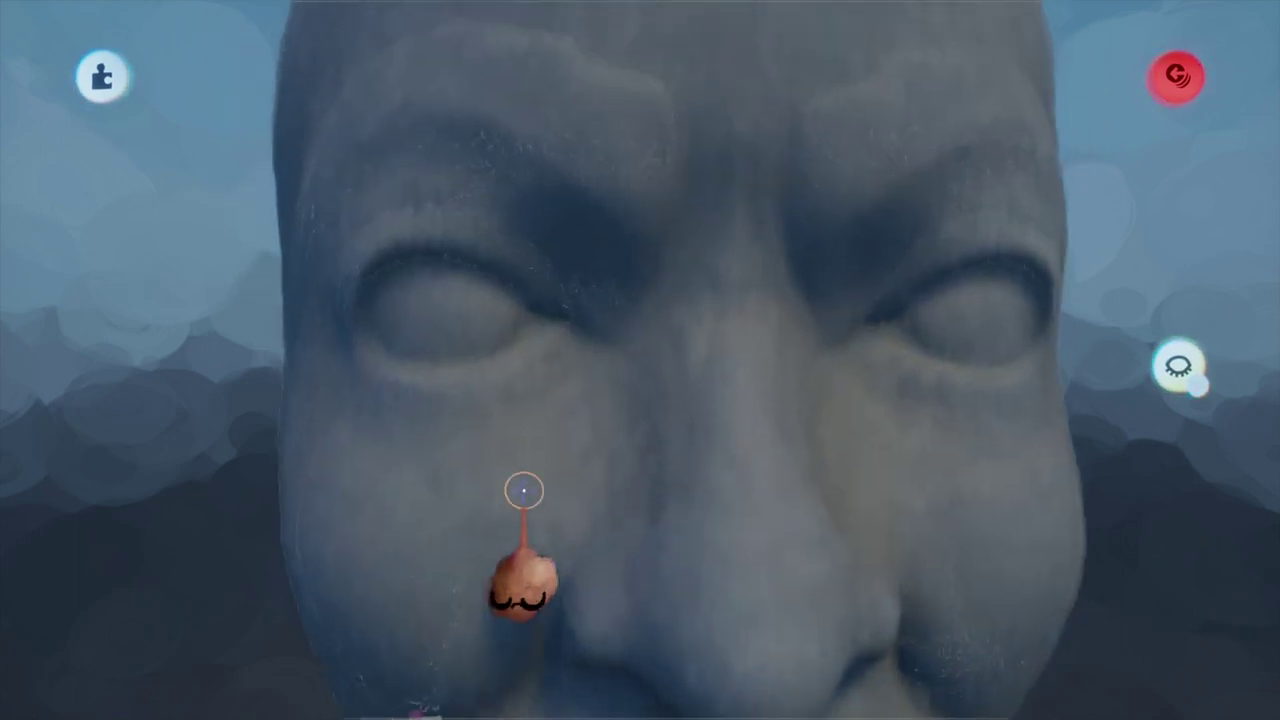
- Select the cheek, eyelid and brow pieces on both sides together, make them non-collidable and set them to ignore gravity
middle_drag(524, 490, 494, 400)
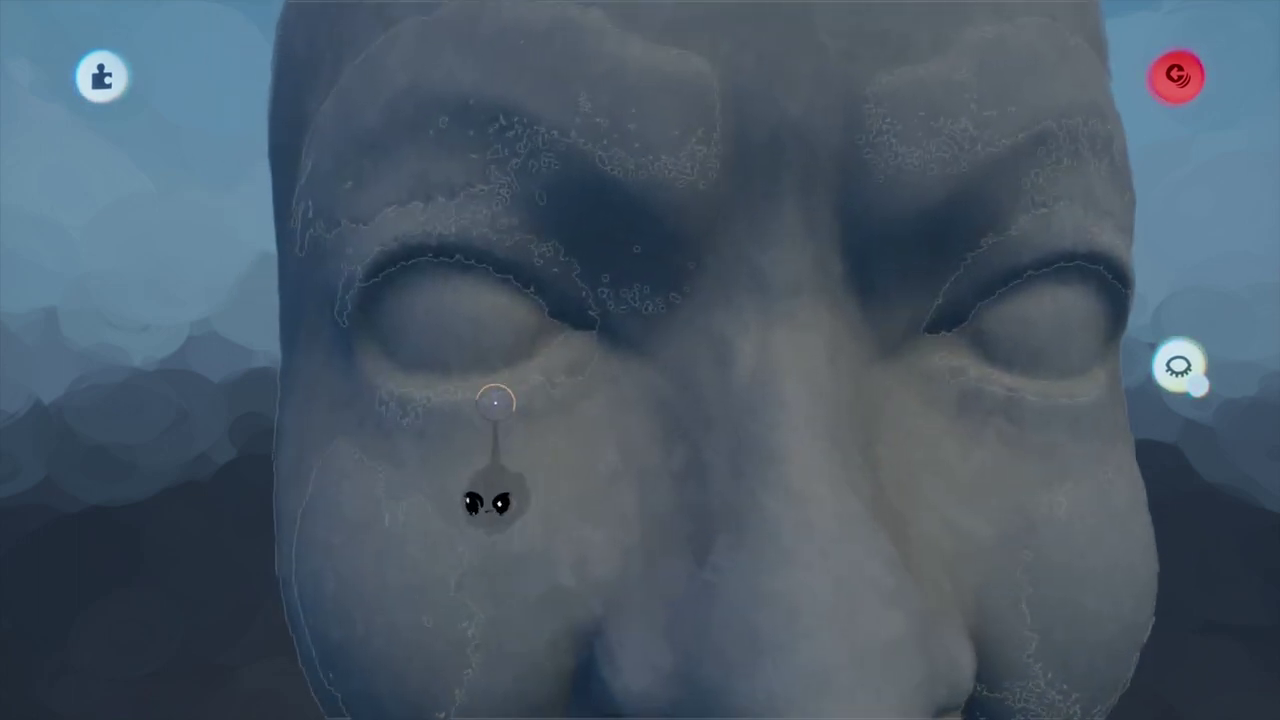
click(361, 561)
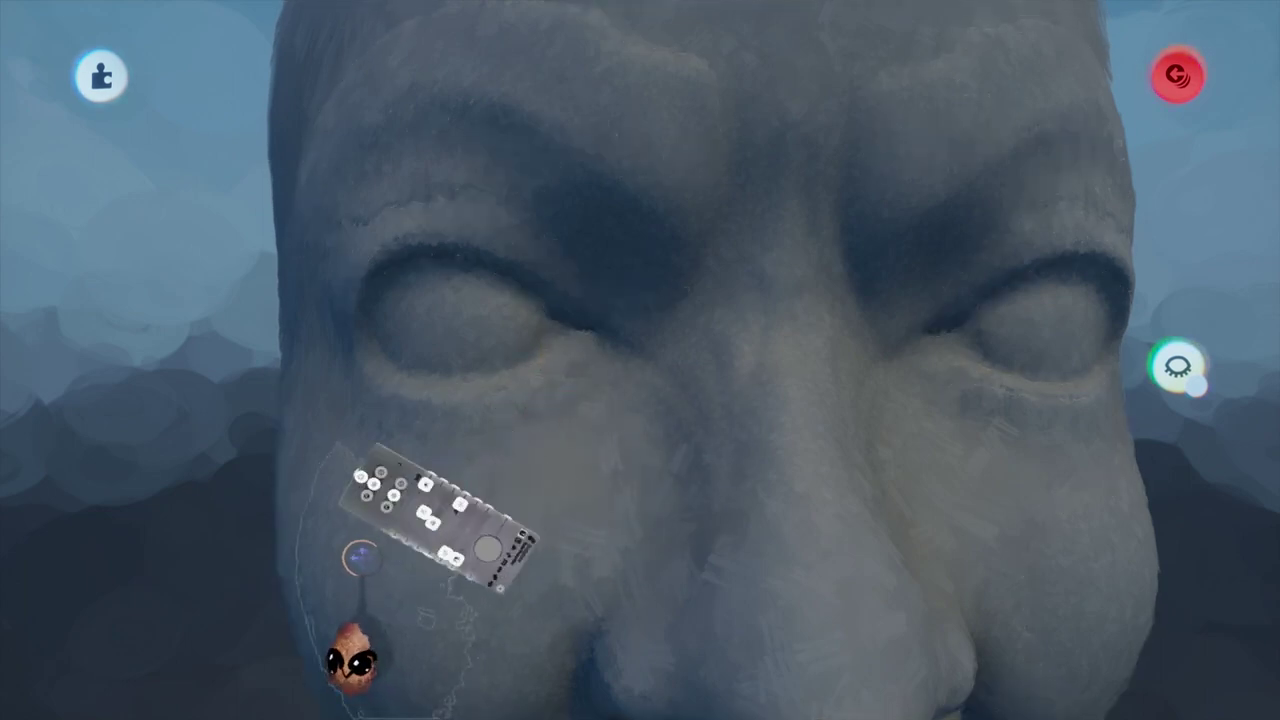
click(590, 224)
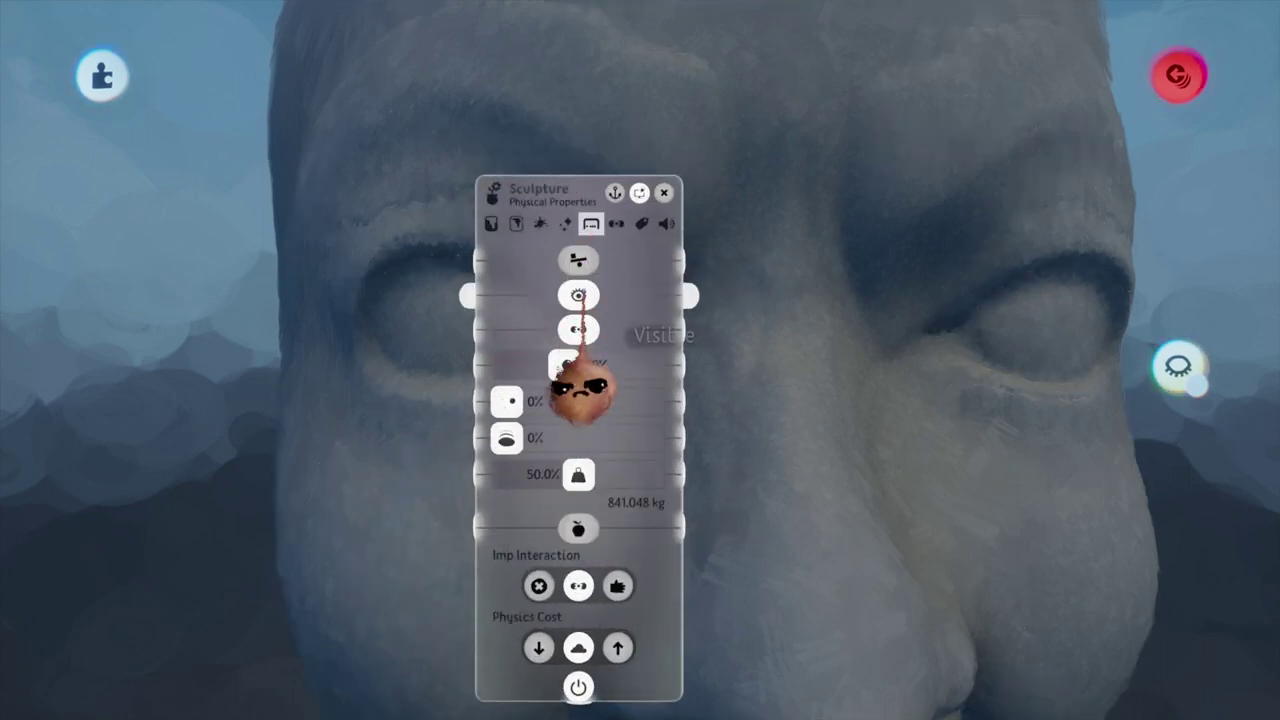
key(Escape)
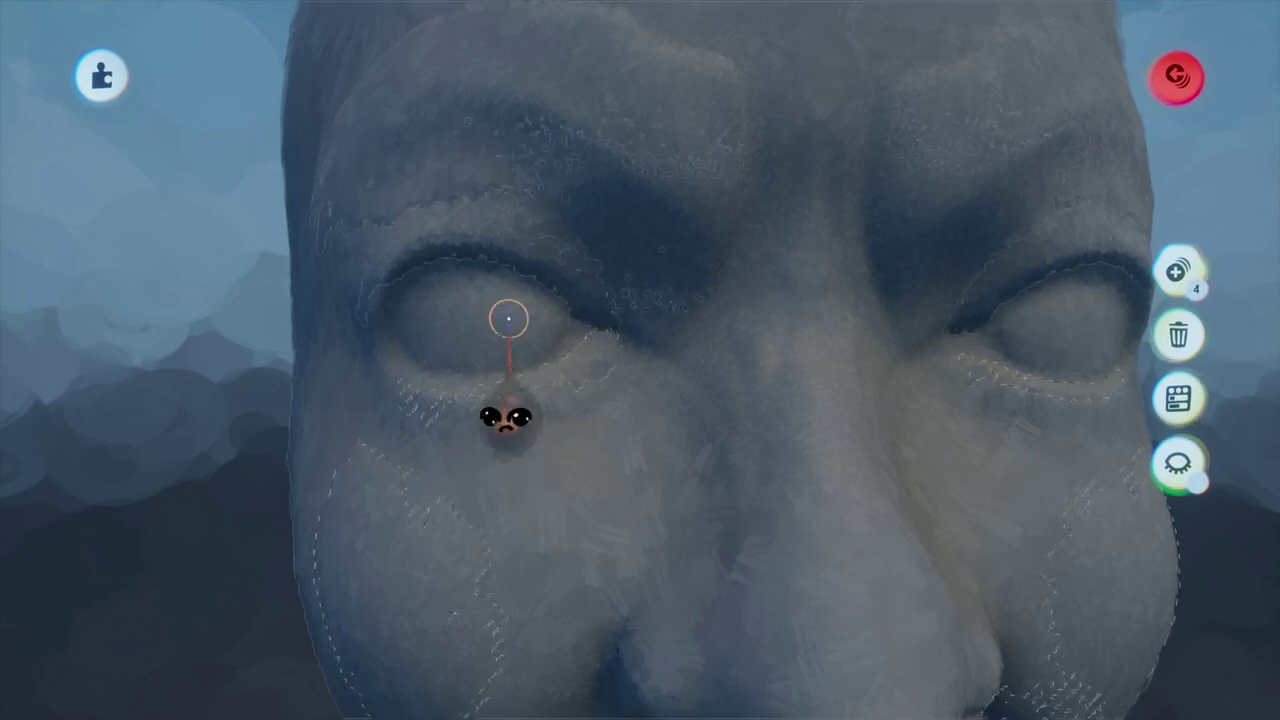
click(538, 260)
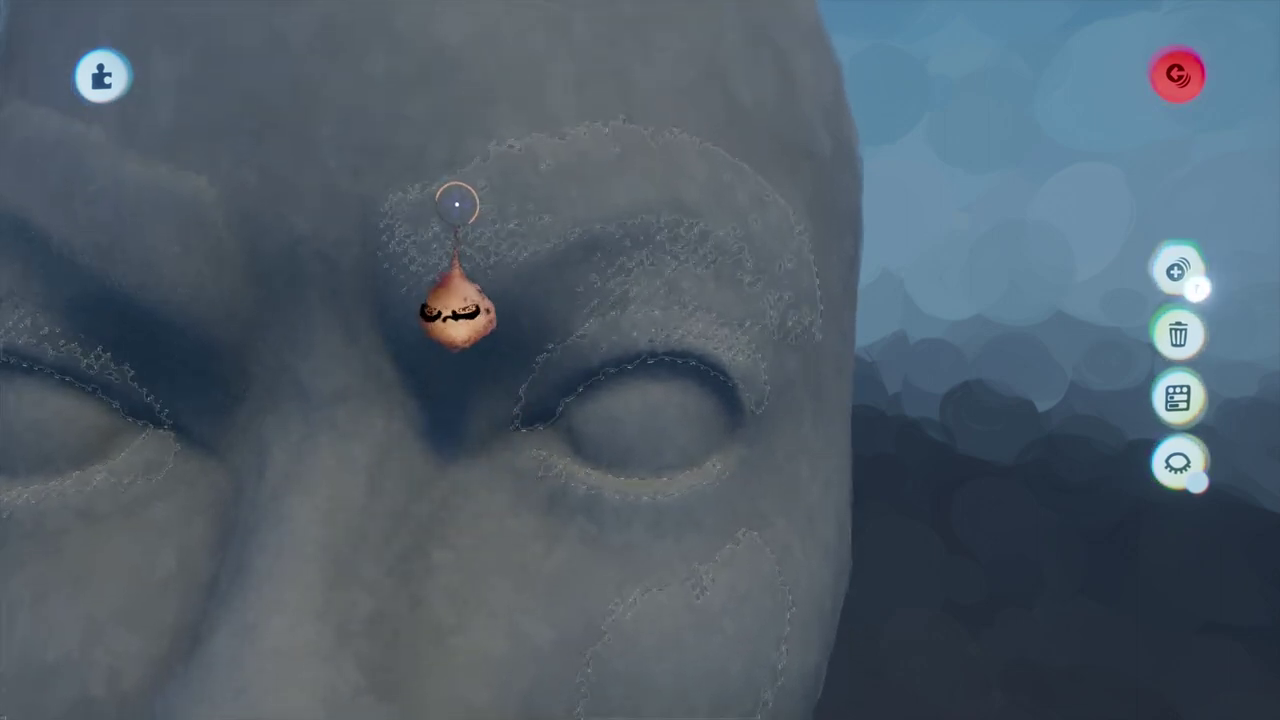
middle_drag(457, 205, 554, 171)
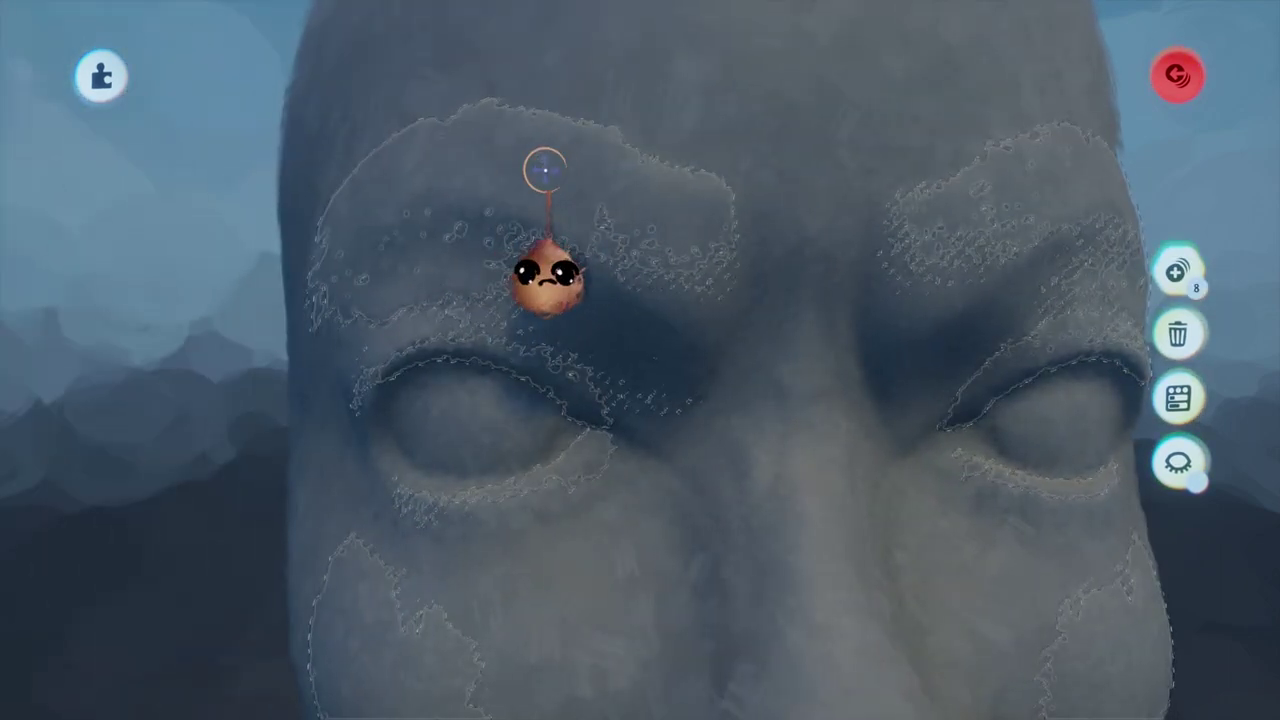
right_click(479, 134)
click(711, 97)
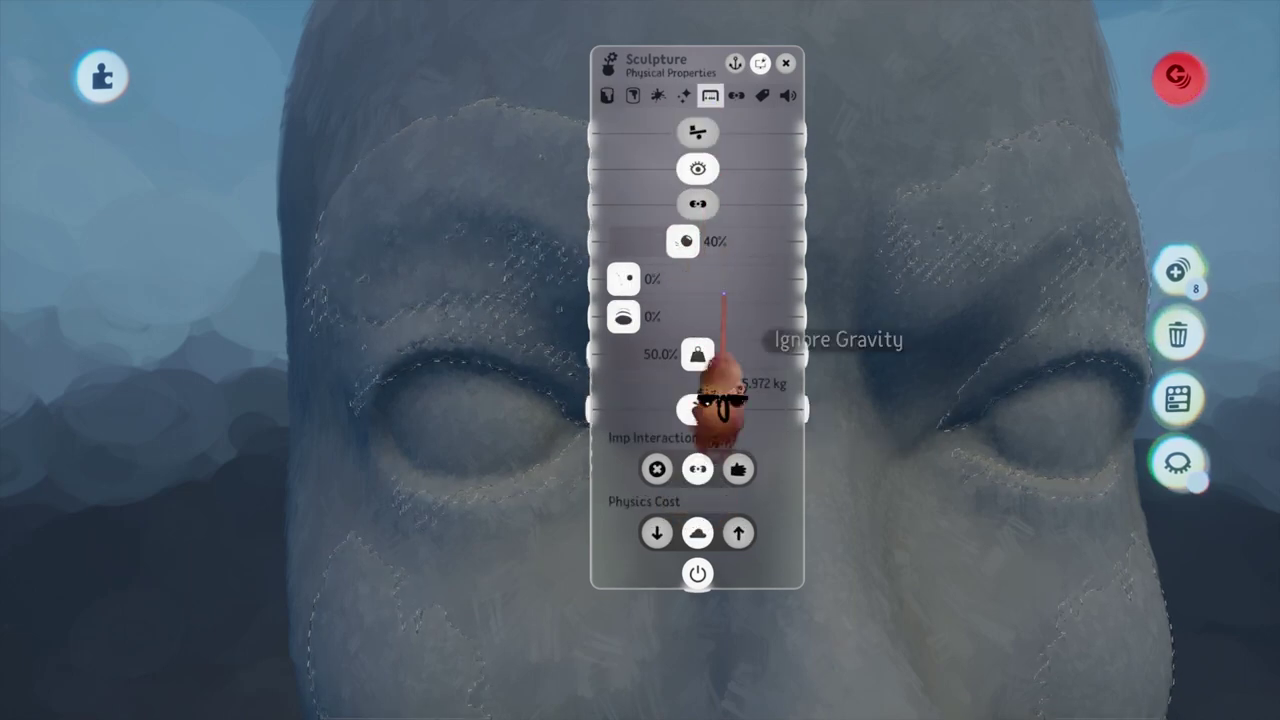
key(Escape)
- Record a new position of the upper lip in the third keyframe and stop recording
scroll(710, 226, down, 10)
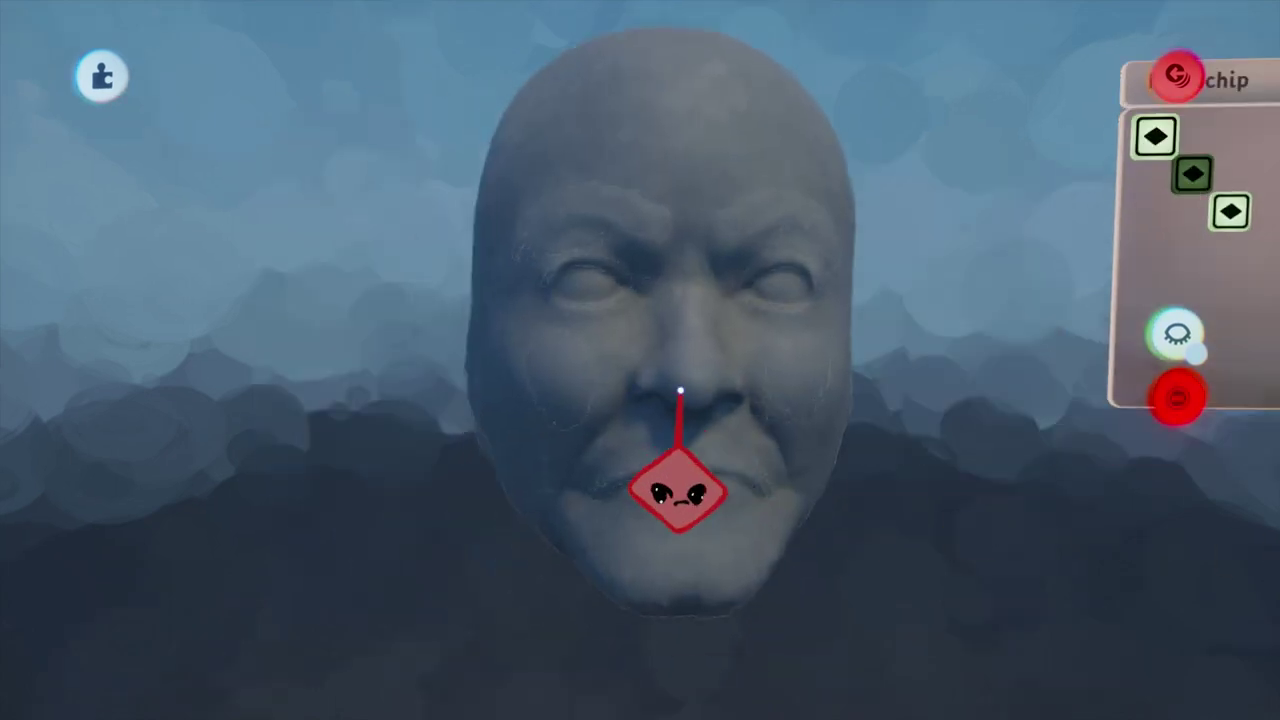
scroll(680, 388, up, 10)
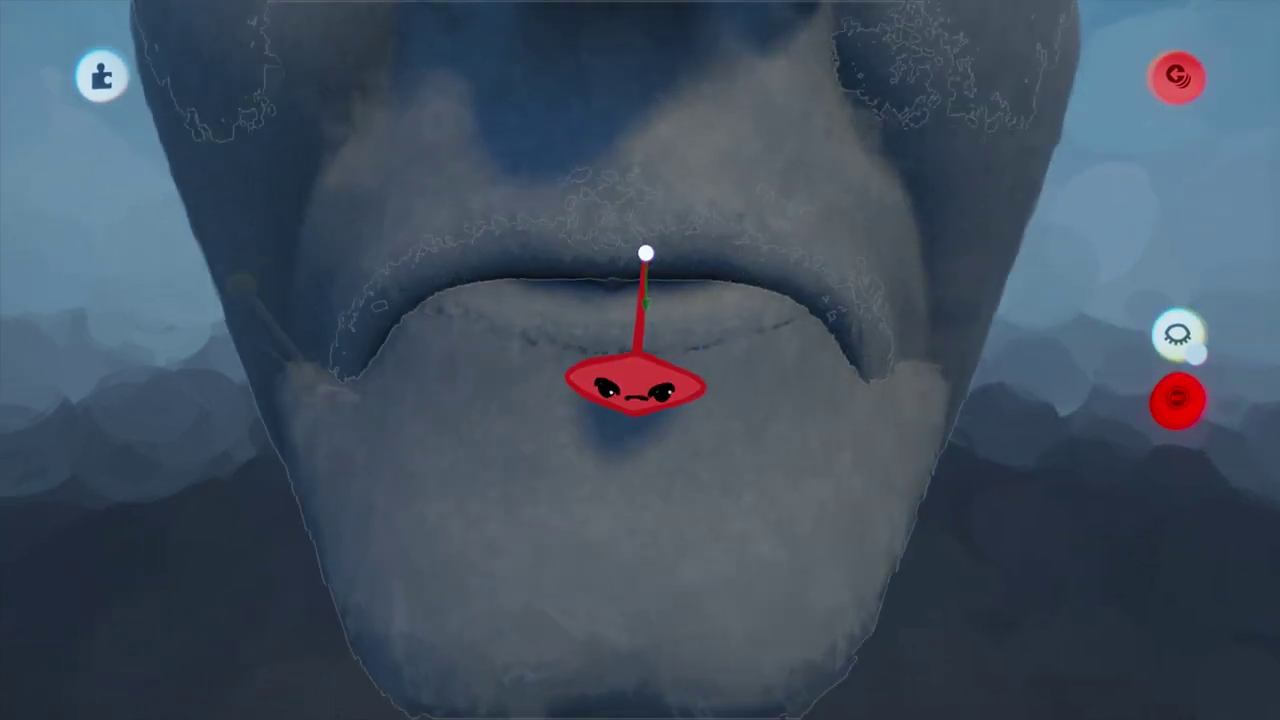
mouse_move(646, 266)
middle_down()
mouse_move(637, 317)
mouse_move(601, 261)
middle_up()
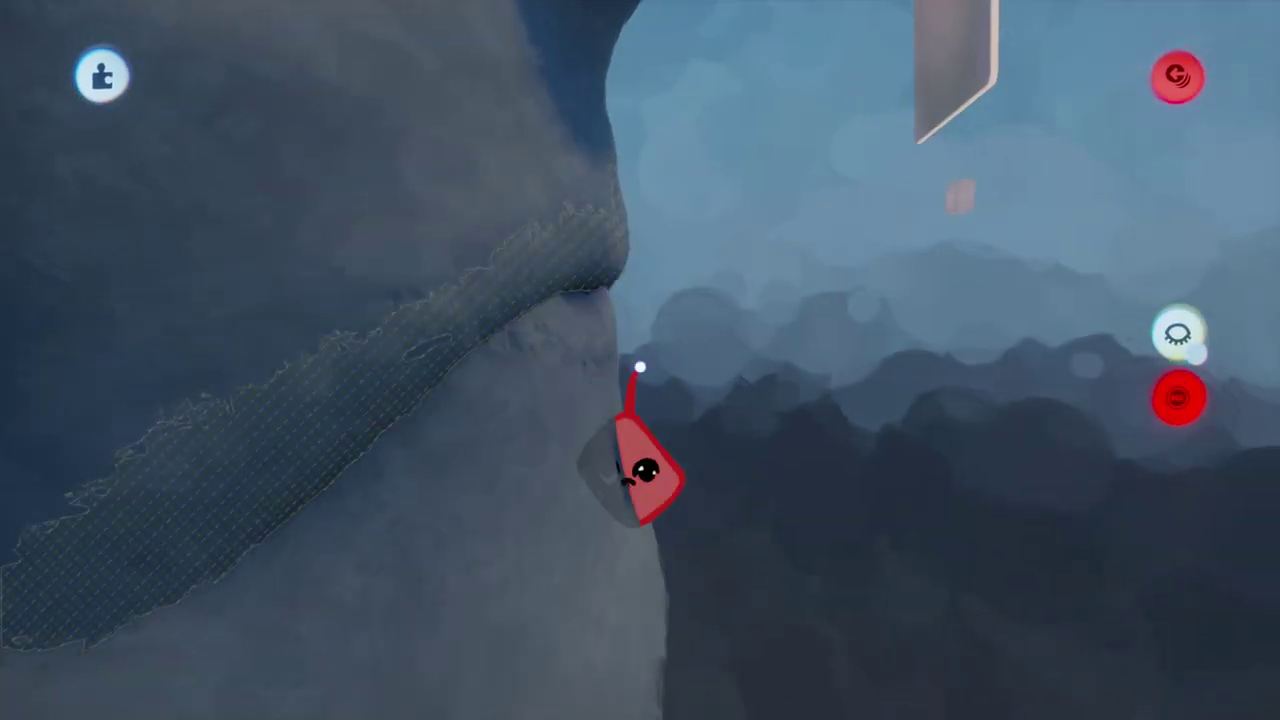
middle_drag(640, 367, 517, 260)
click(515, 262)
scroll(626, 509, down, 6)
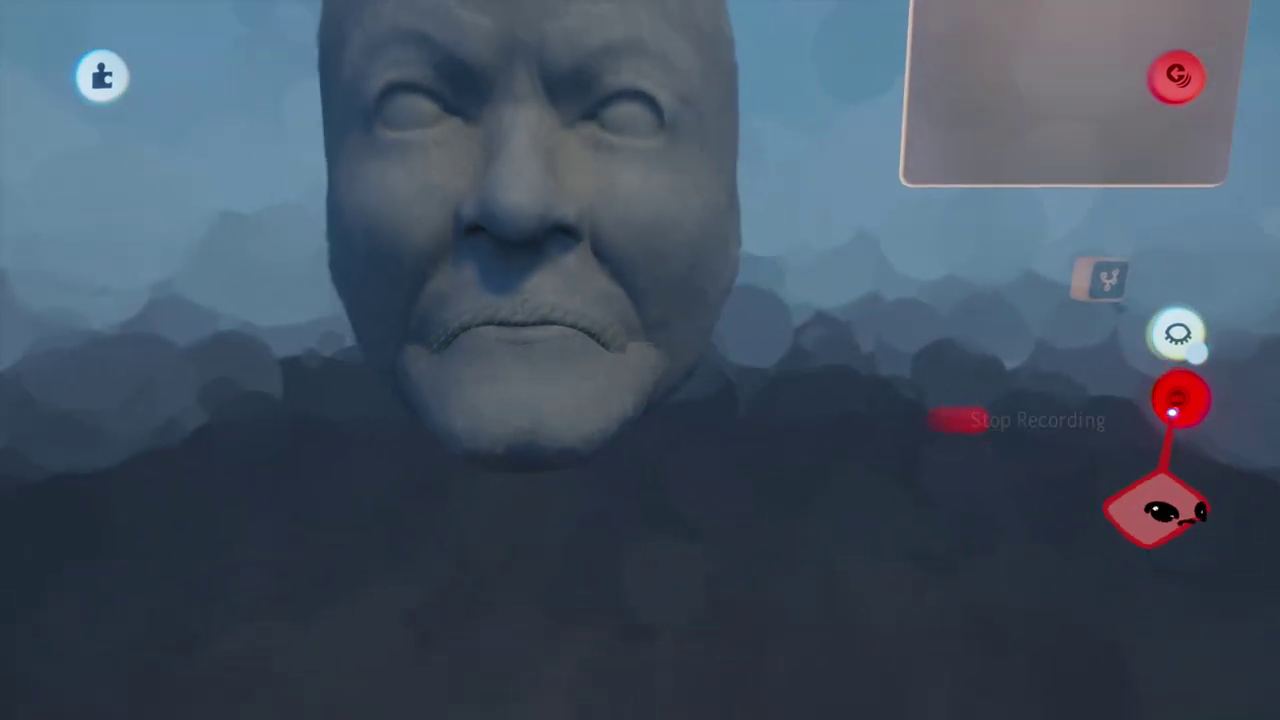
click(1173, 408)
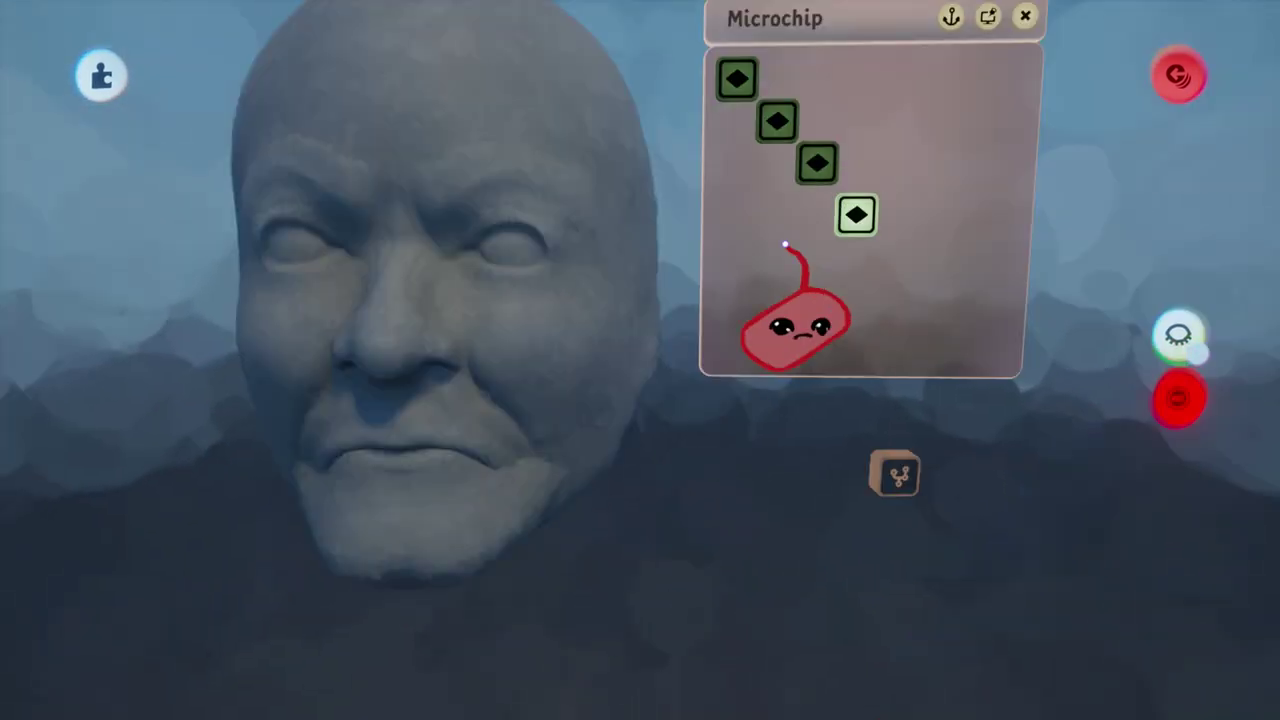
- Record new positions of both cheek pieces in the fourth keyframe and stop recording
mouse_move(786, 243)
middle_down()
mouse_move(677, 400)
mouse_move(766, 341)
mouse_move(720, 443)
mouse_move(556, 314)
middle_up()
middle_drag(662, 422, 726, 457)
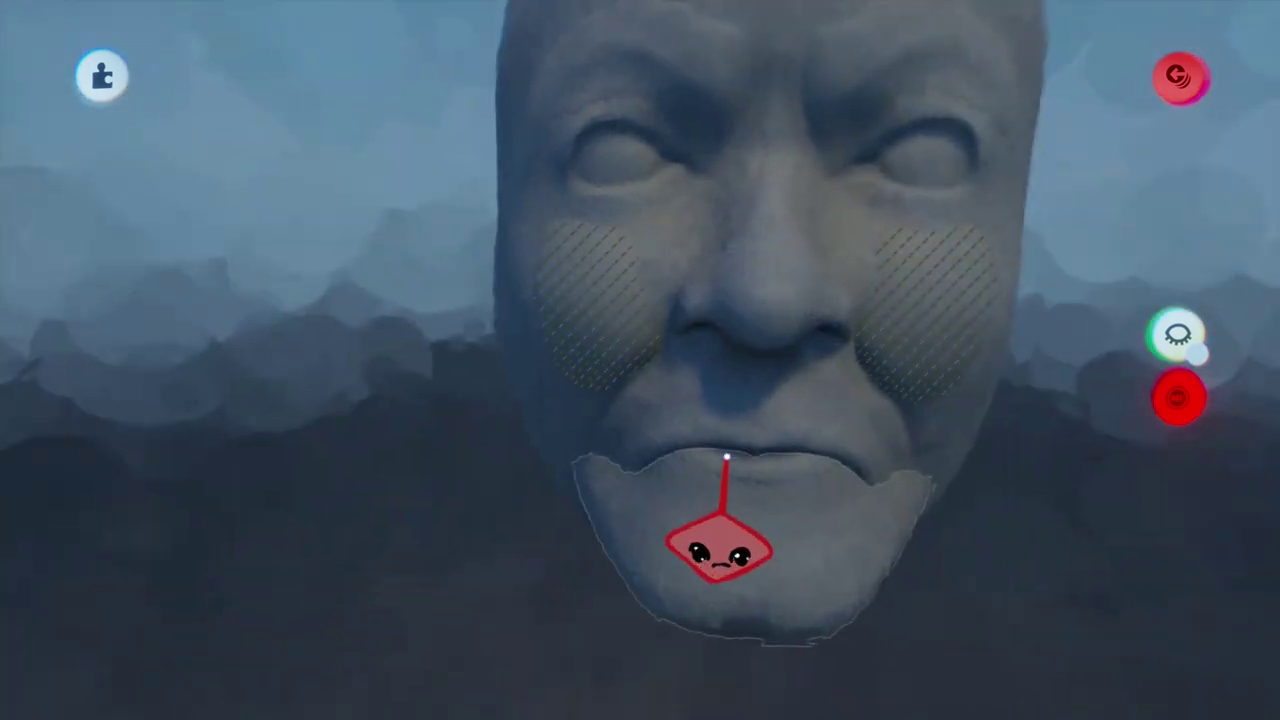
scroll(745, 443, down, 5)
click(1177, 398)
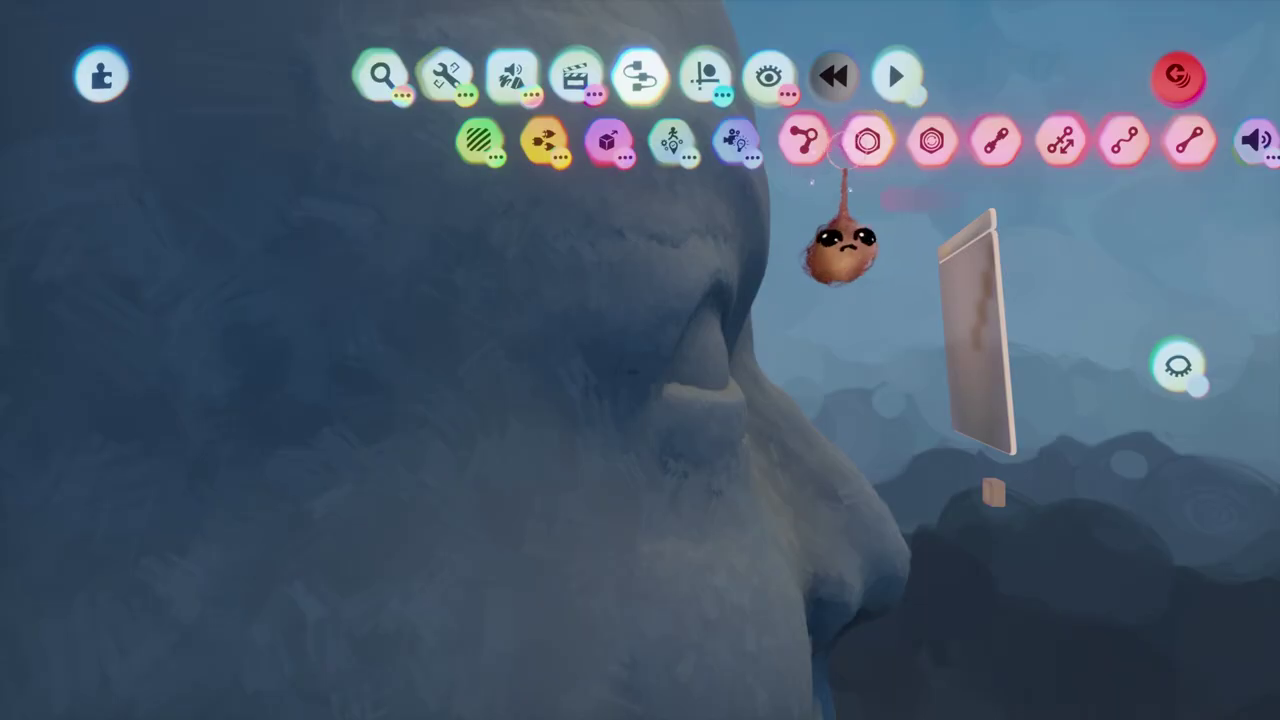
- Connect the eyelid to the head with a bolt joint beside the eye
click(864, 140)
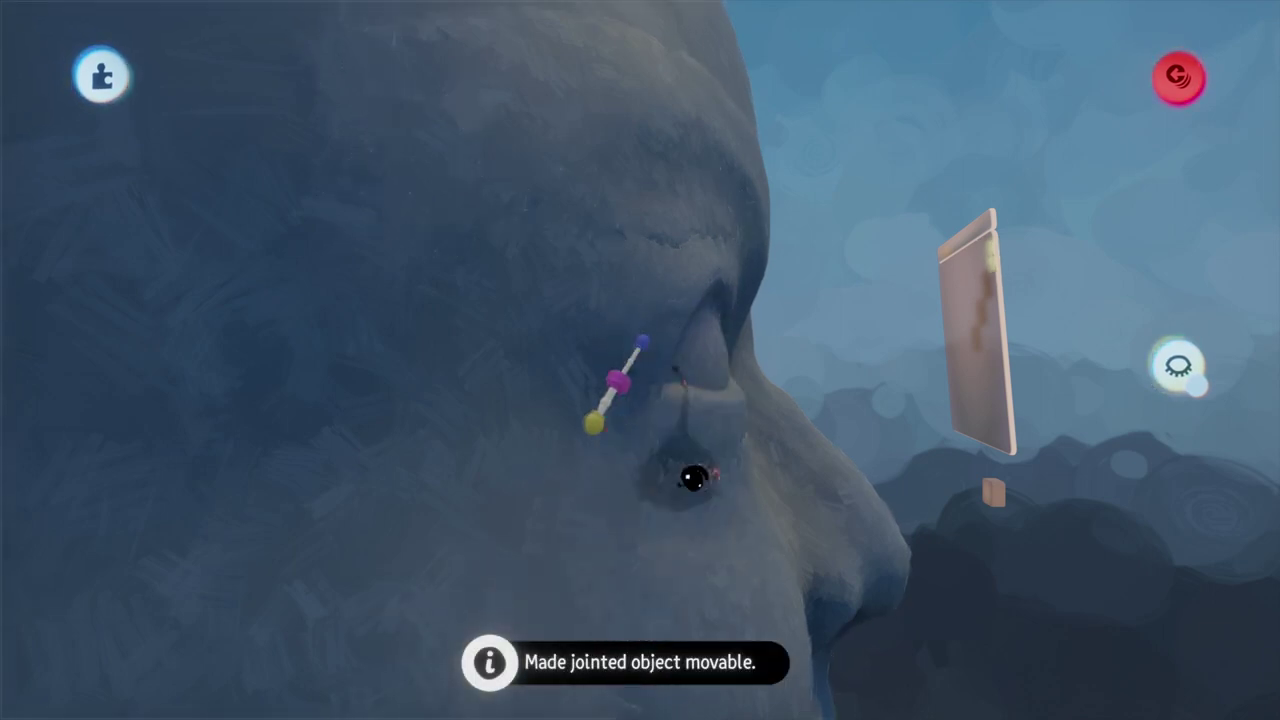
scroll(640, 400, up, 3)
key(Tab)
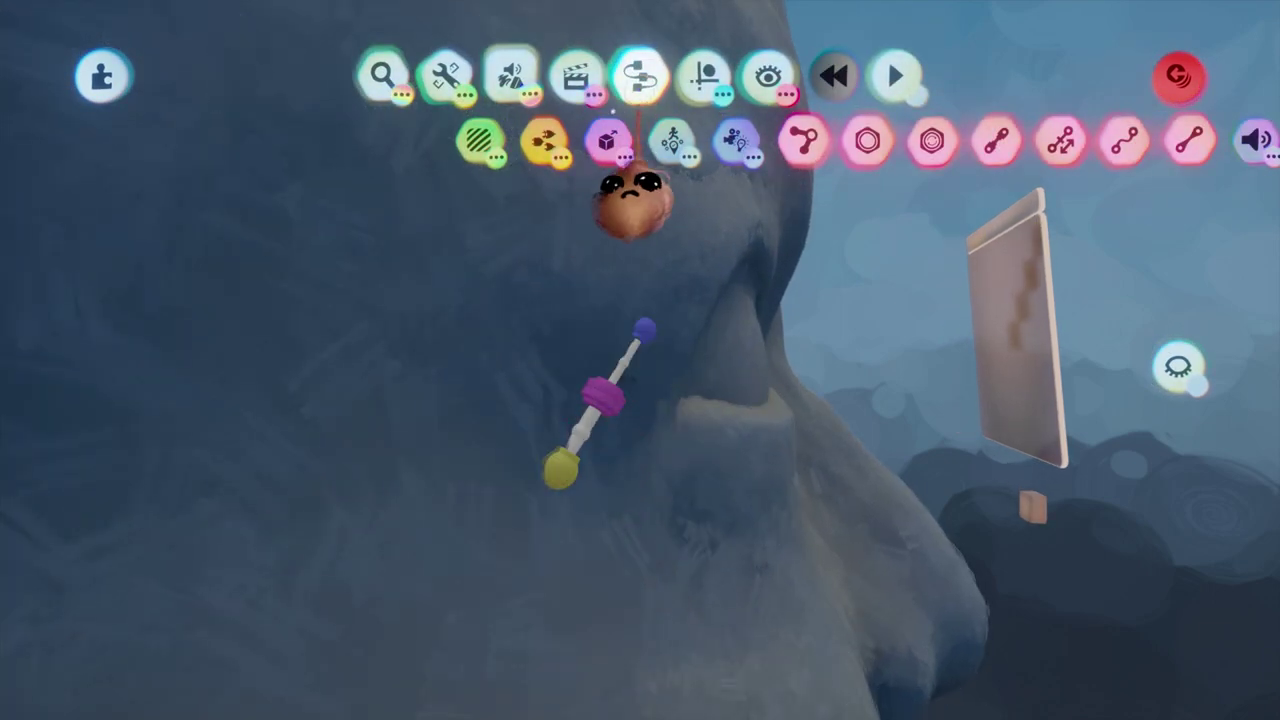
- Turn on grid snap, line up the eyelid bolt's pivot with the grid, and turn grid snap off
click(703, 78)
click(540, 150)
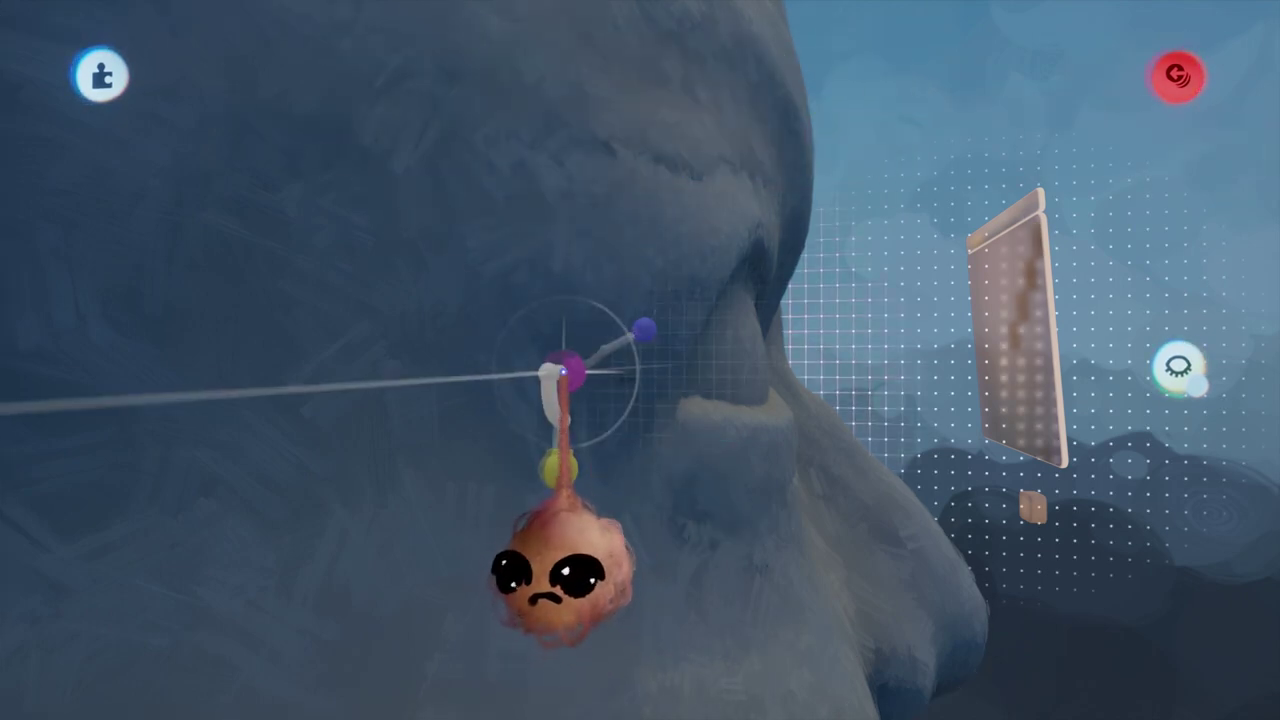
scroll(686, 437, down, 5)
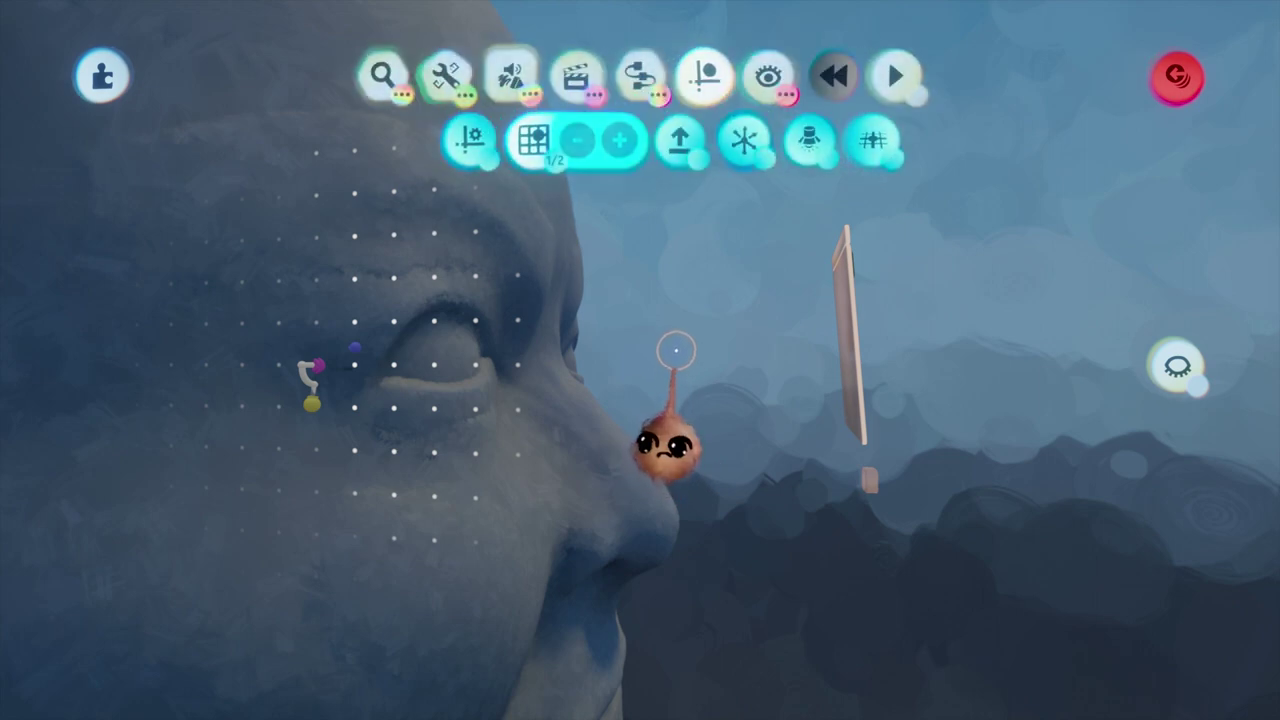
middle_drag(676, 350, 648, 251)
click(540, 148)
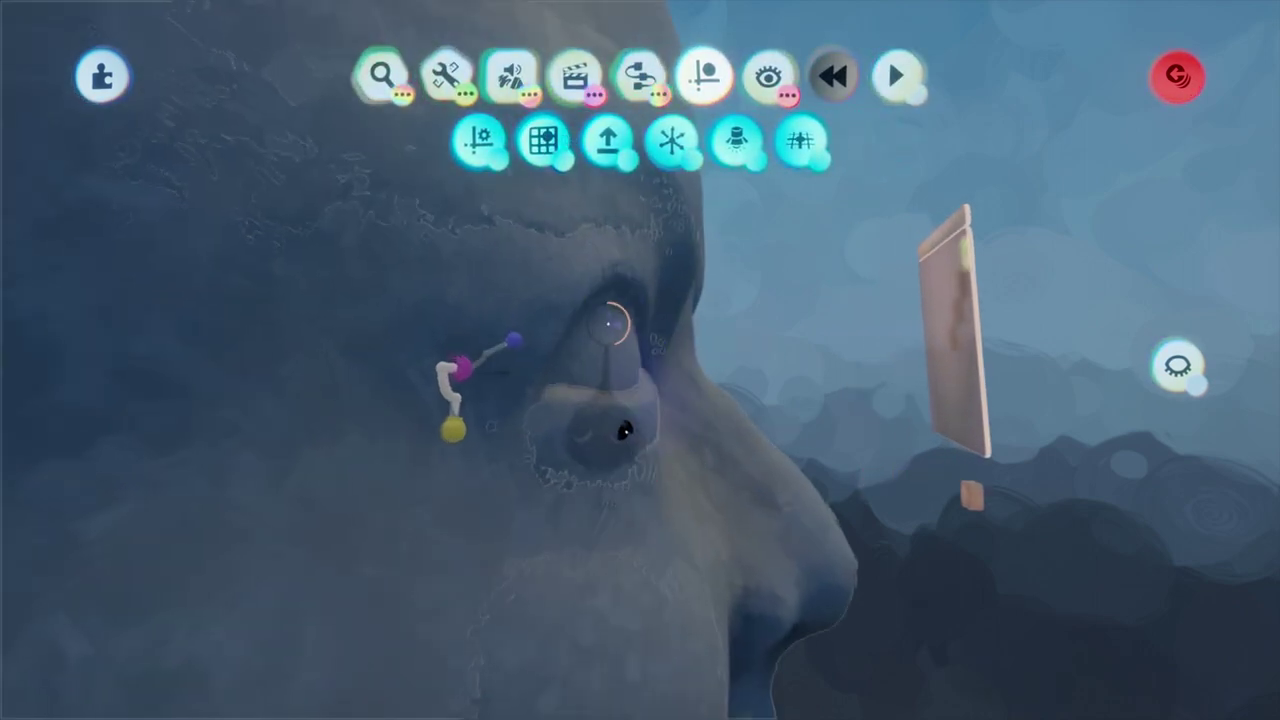
- Swing the eyelid about its bolt to test the rotation, and undo the move
middle_drag(625, 430, 620, 495)
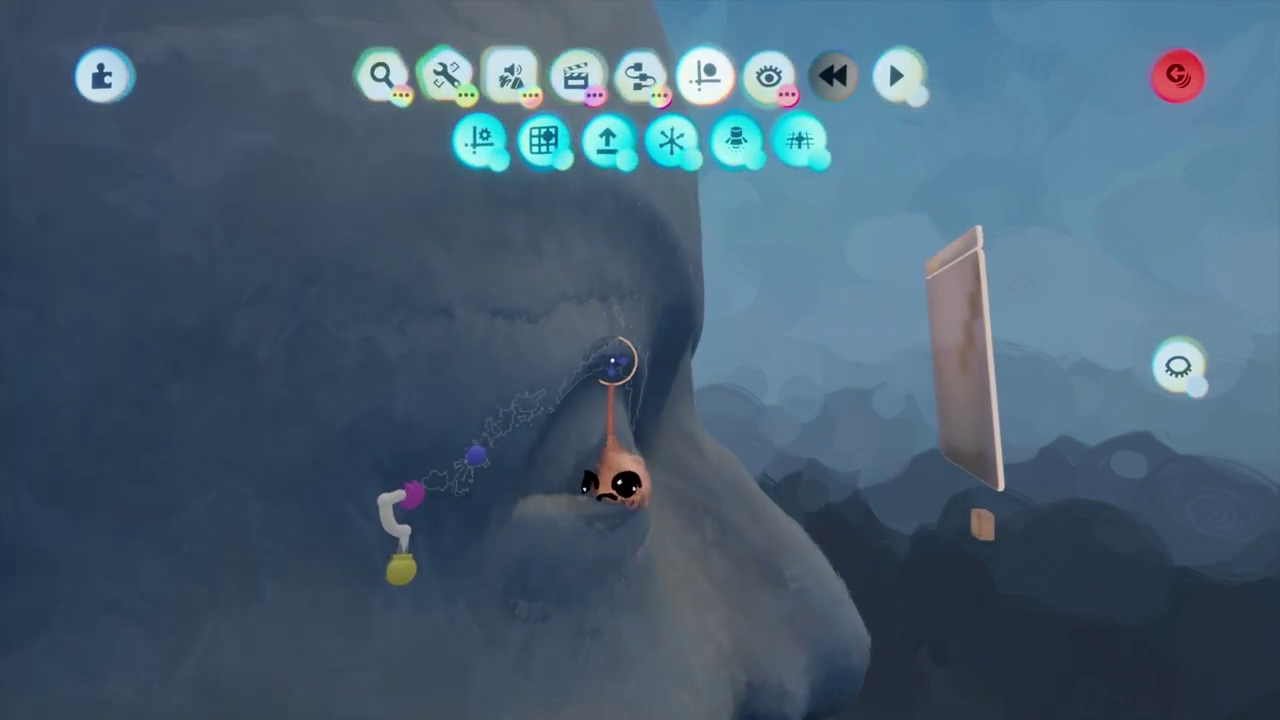
click(613, 362)
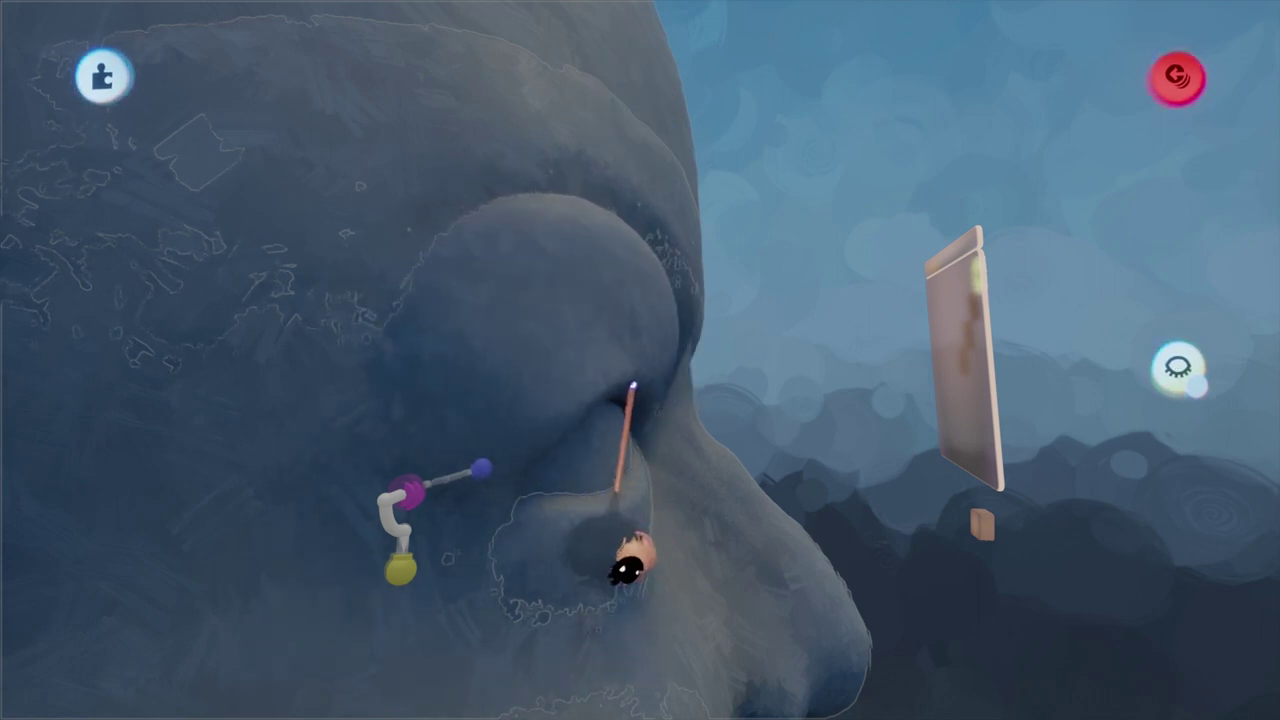
key(ctrl+z)
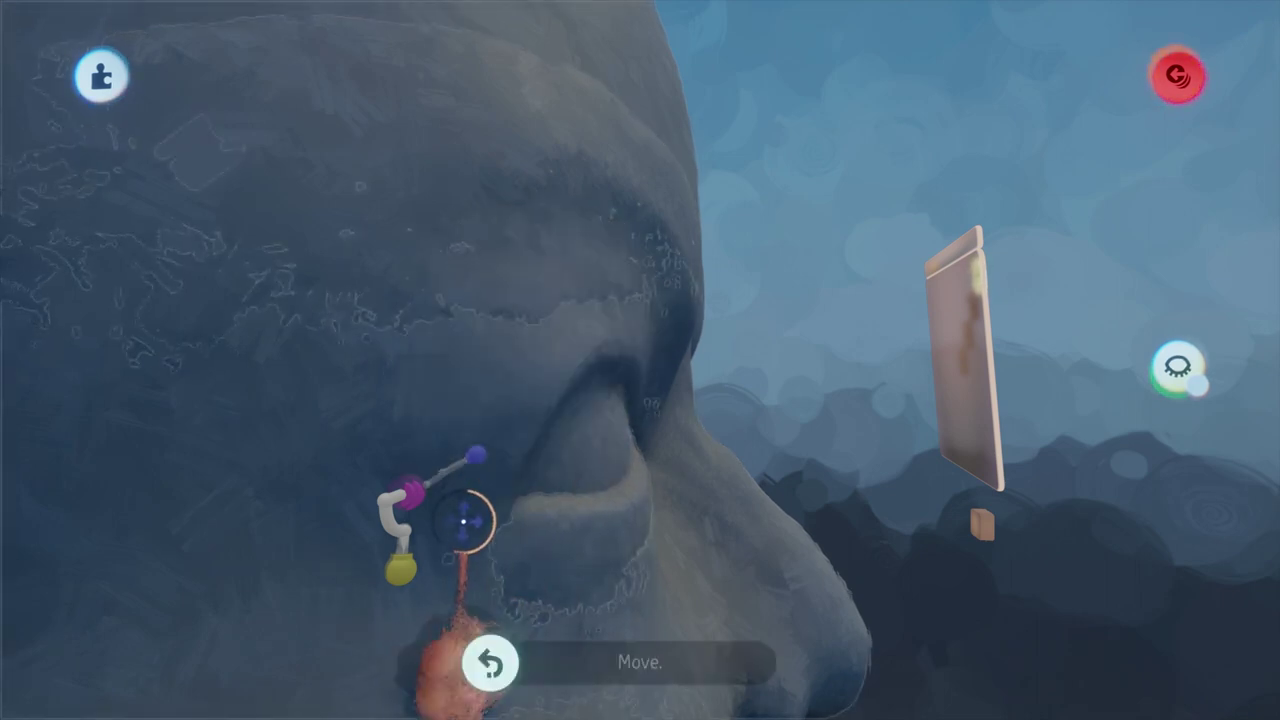
- Adjust the height of the bolt's pivot beside the eye, undoing the eyelid's test move
drag(410, 492, 414, 176)
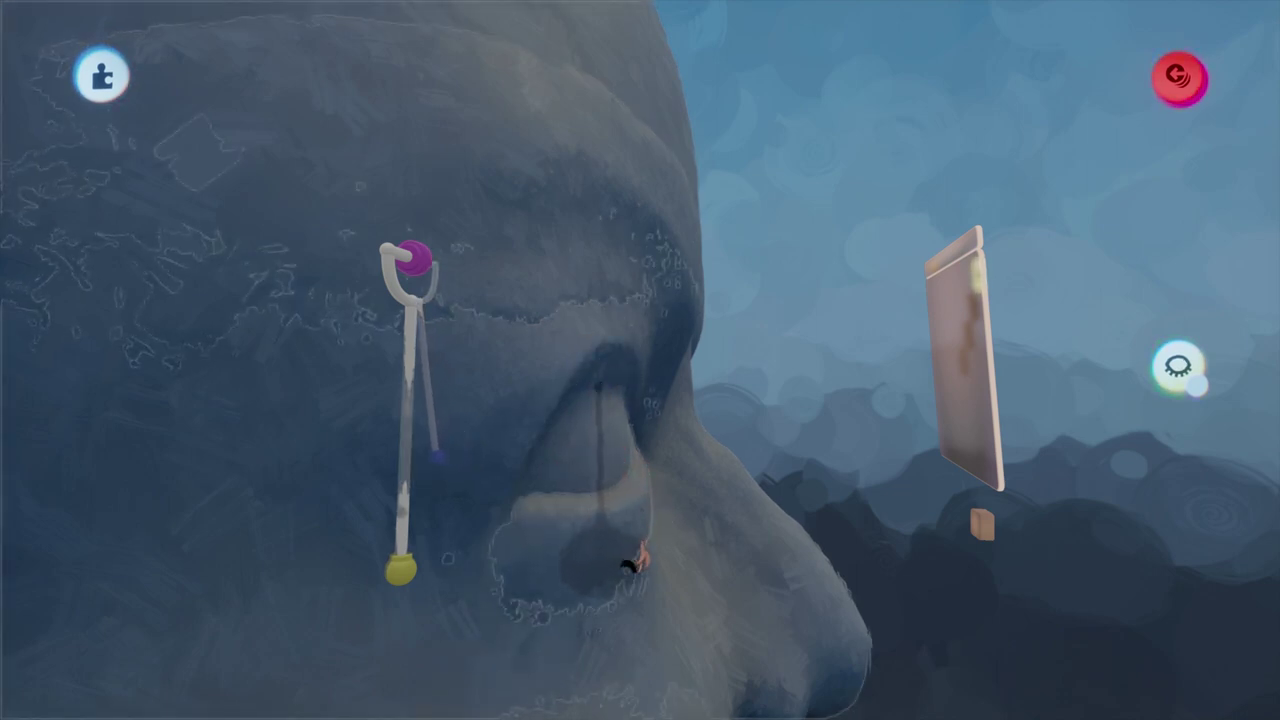
key(ctrl+z)
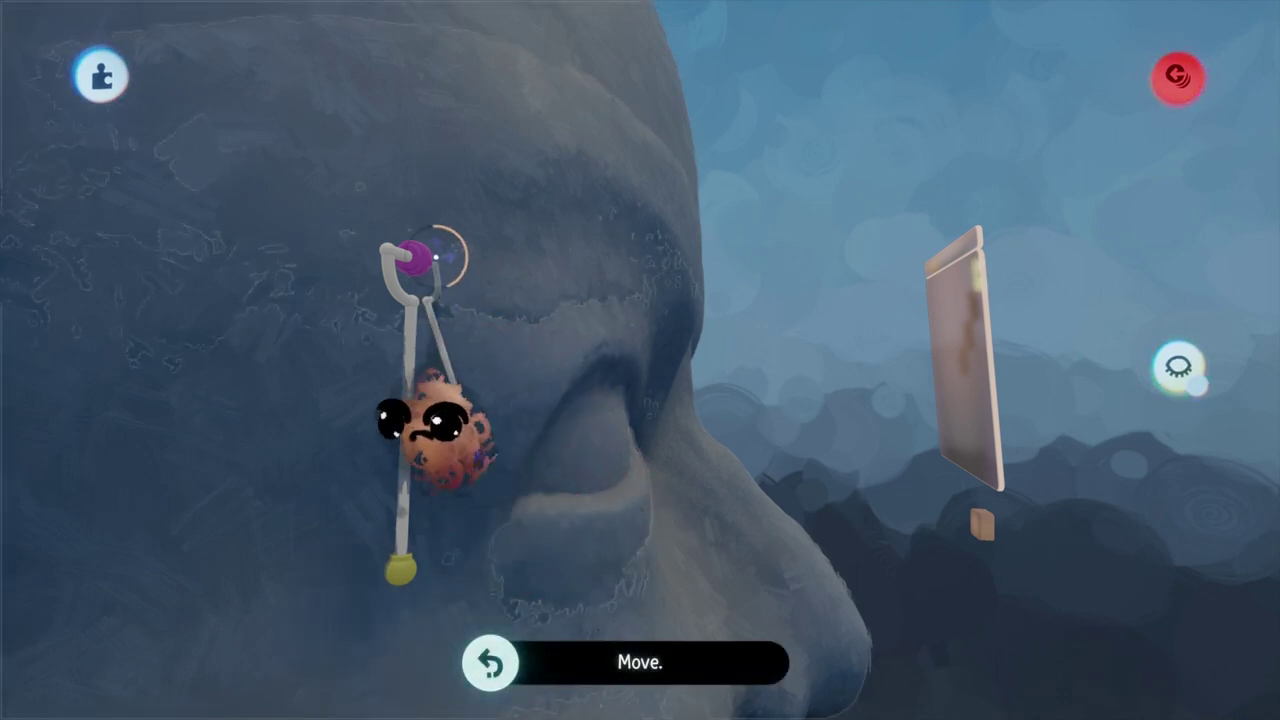
drag(412, 272, 405, 350)
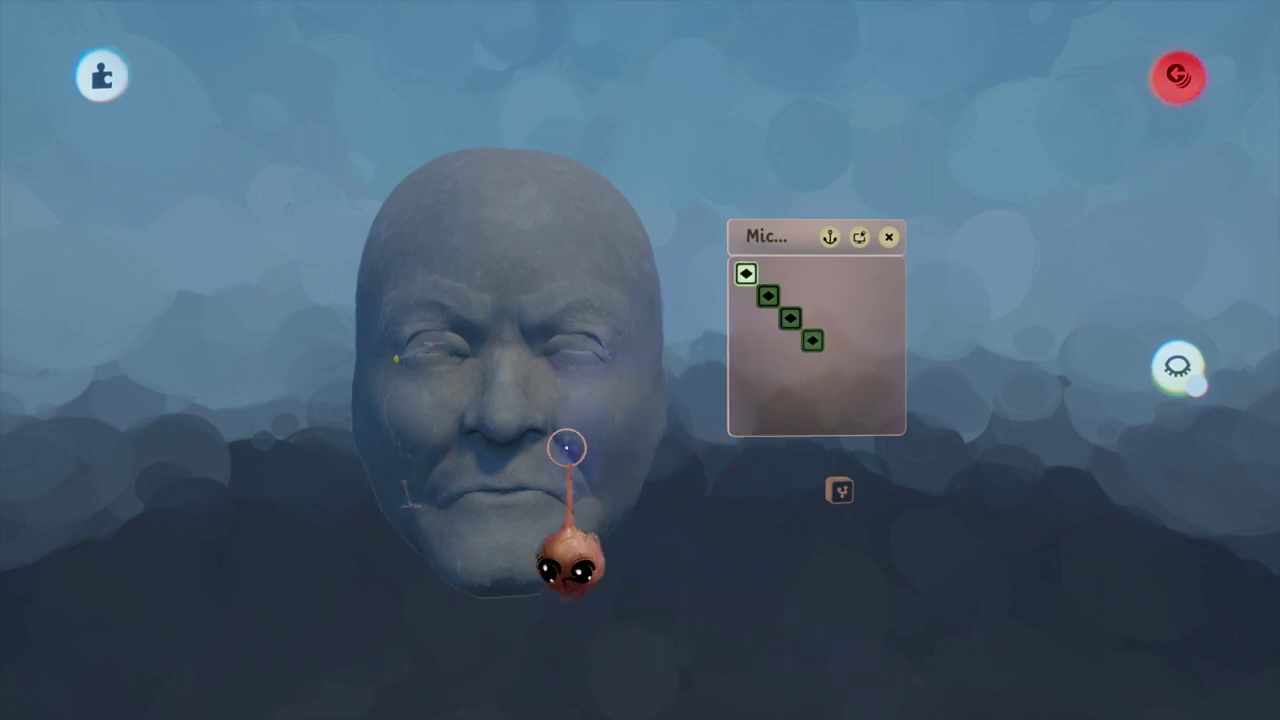
- Turn on Precise Move and add a keyframe diagonally below the fourth one on the microchip
scroll(603, 354, up, 5)
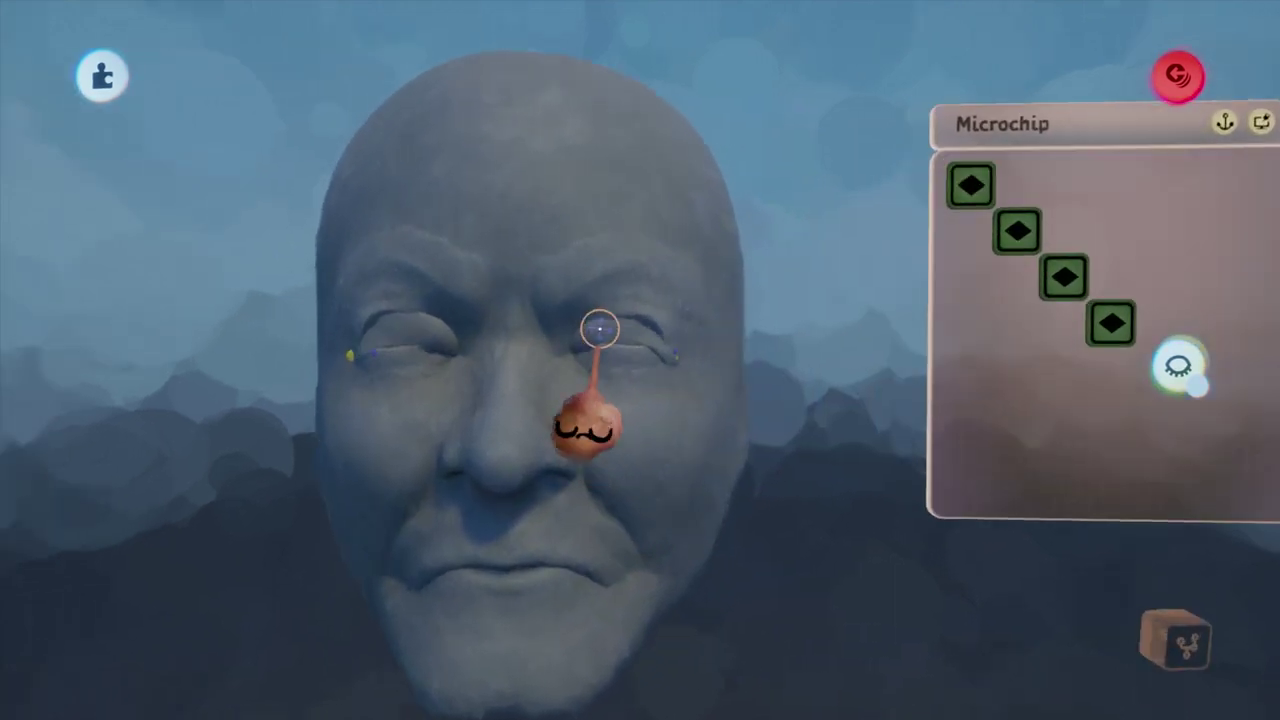
scroll(600, 329, up, 2)
scroll(600, 500, down, 5)
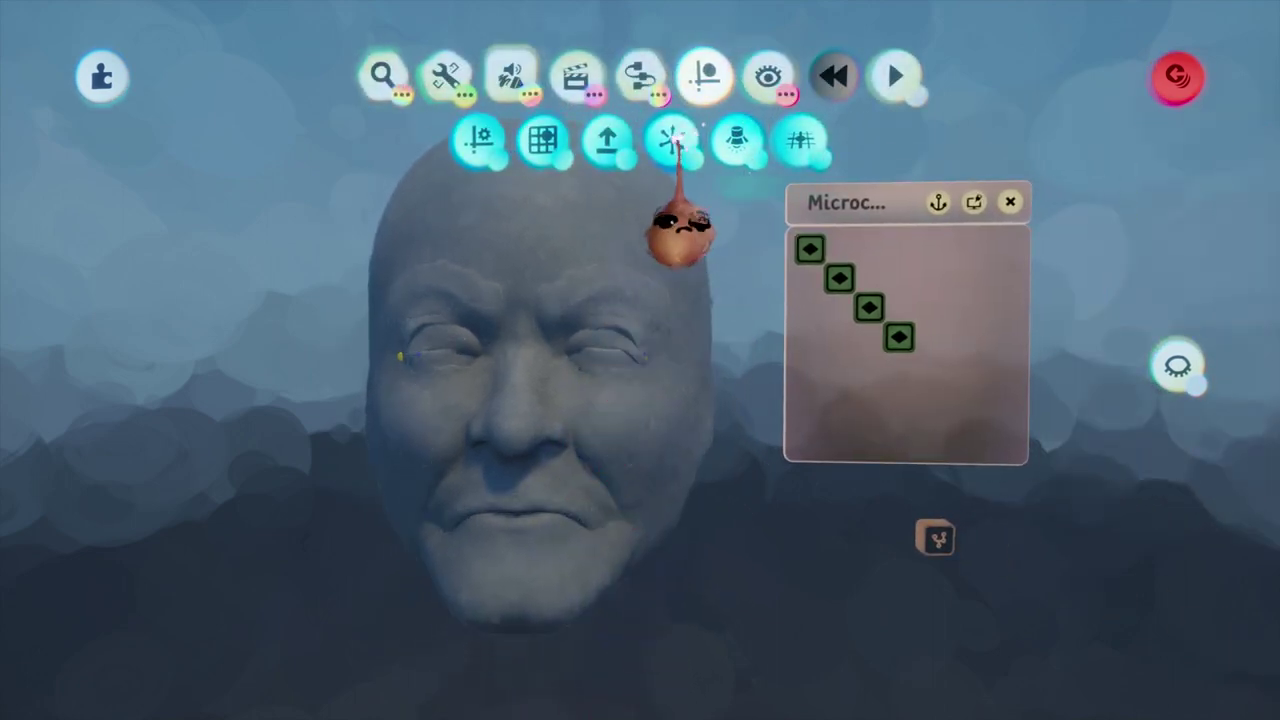
click(674, 140)
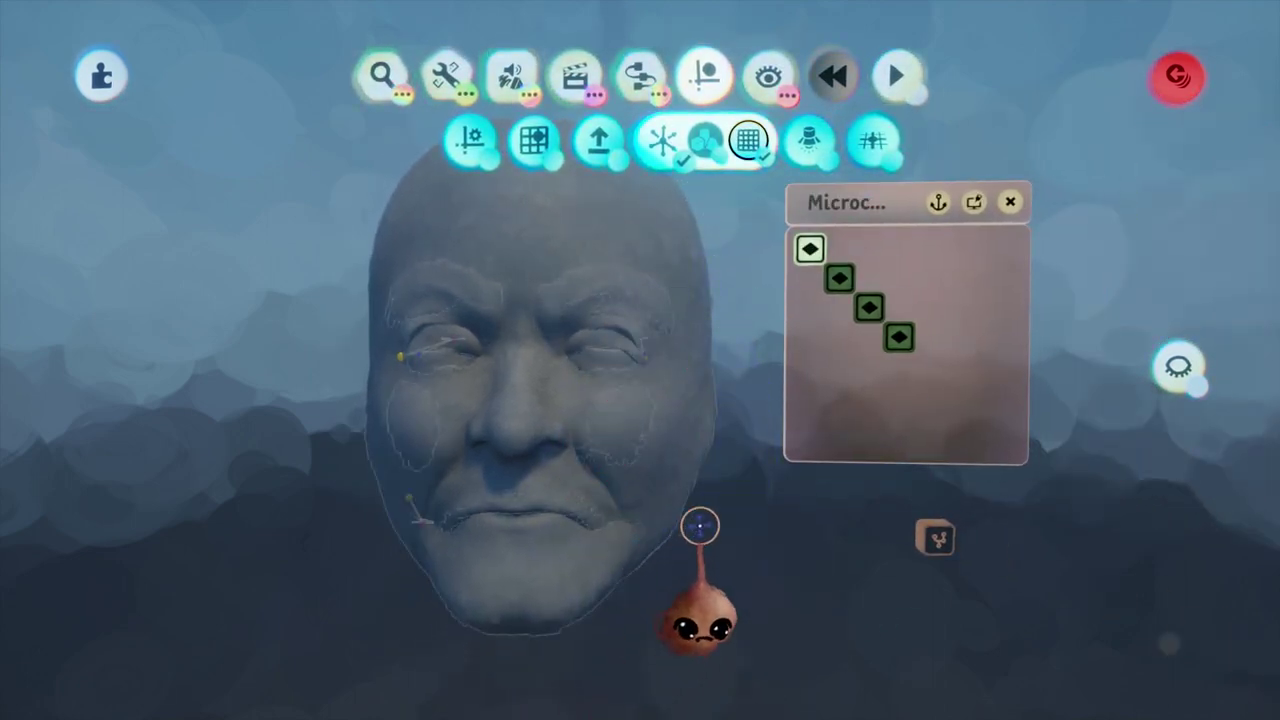
drag(899, 337, 930, 367)
- Record both lower eyelids moved straight down in the keyframe and stop recording
scroll(634, 443, up, 8)
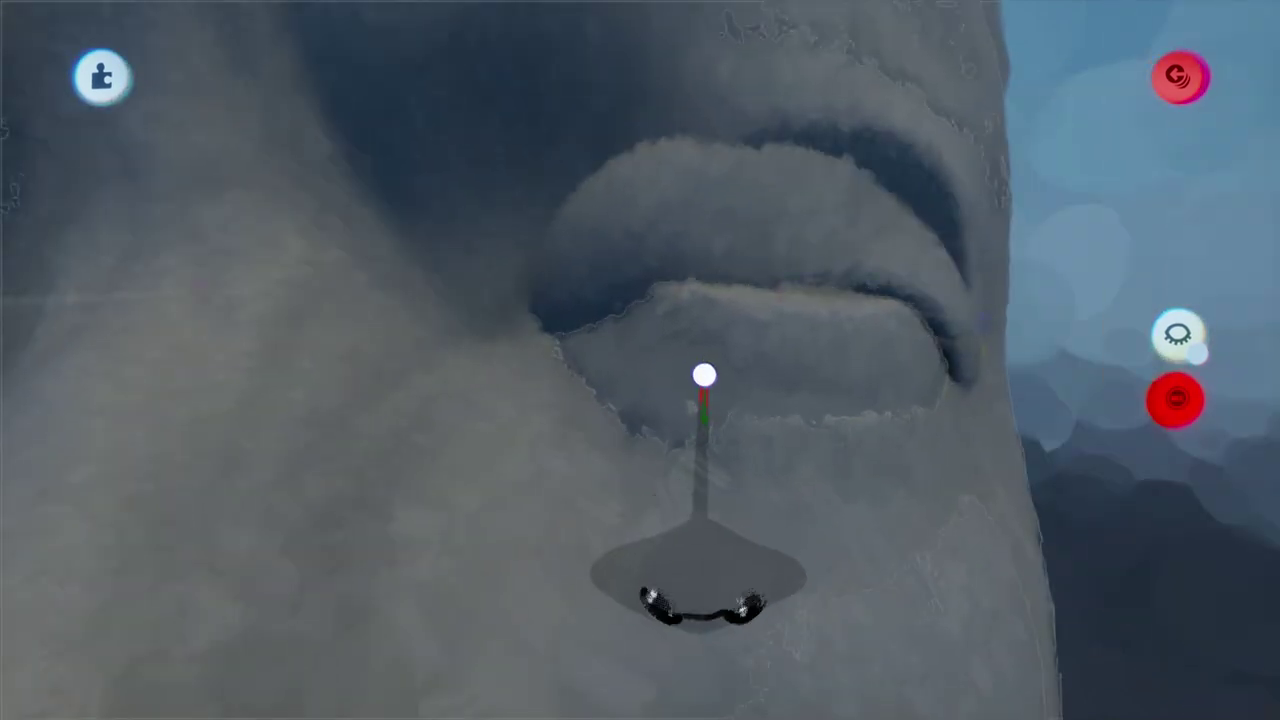
drag(704, 375, 704, 457)
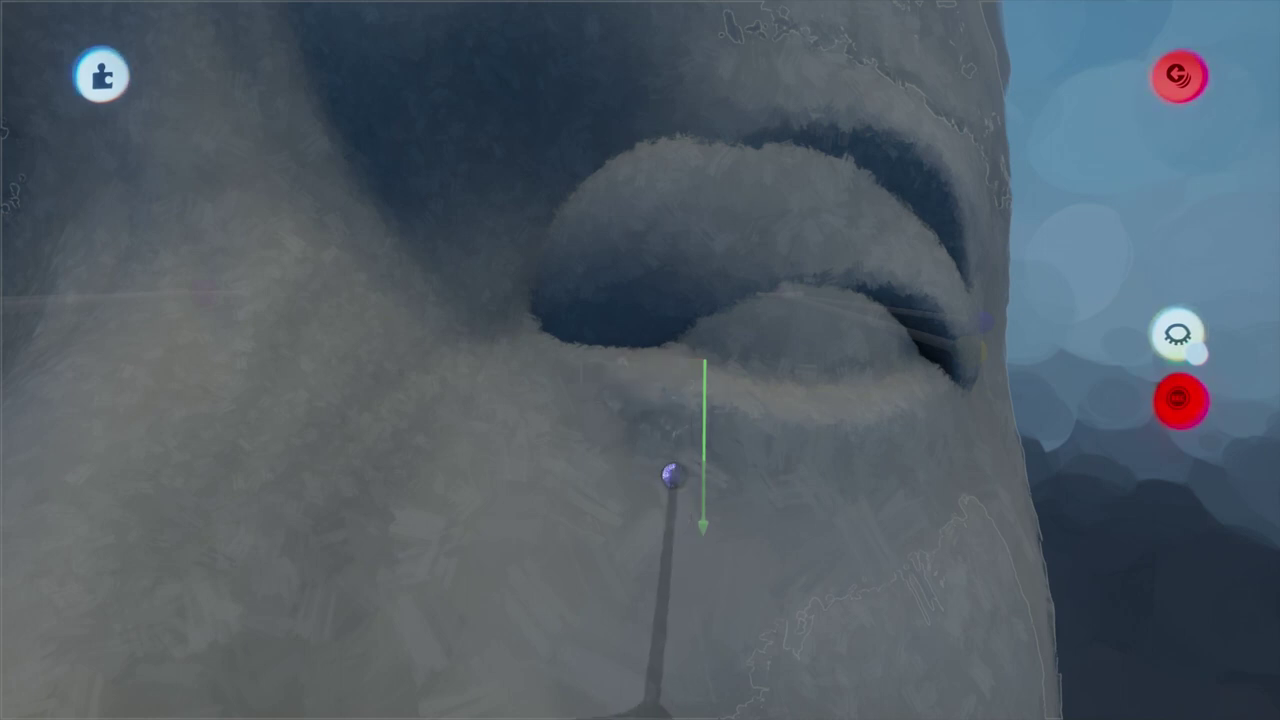
middle_drag(651, 523, 600, 409)
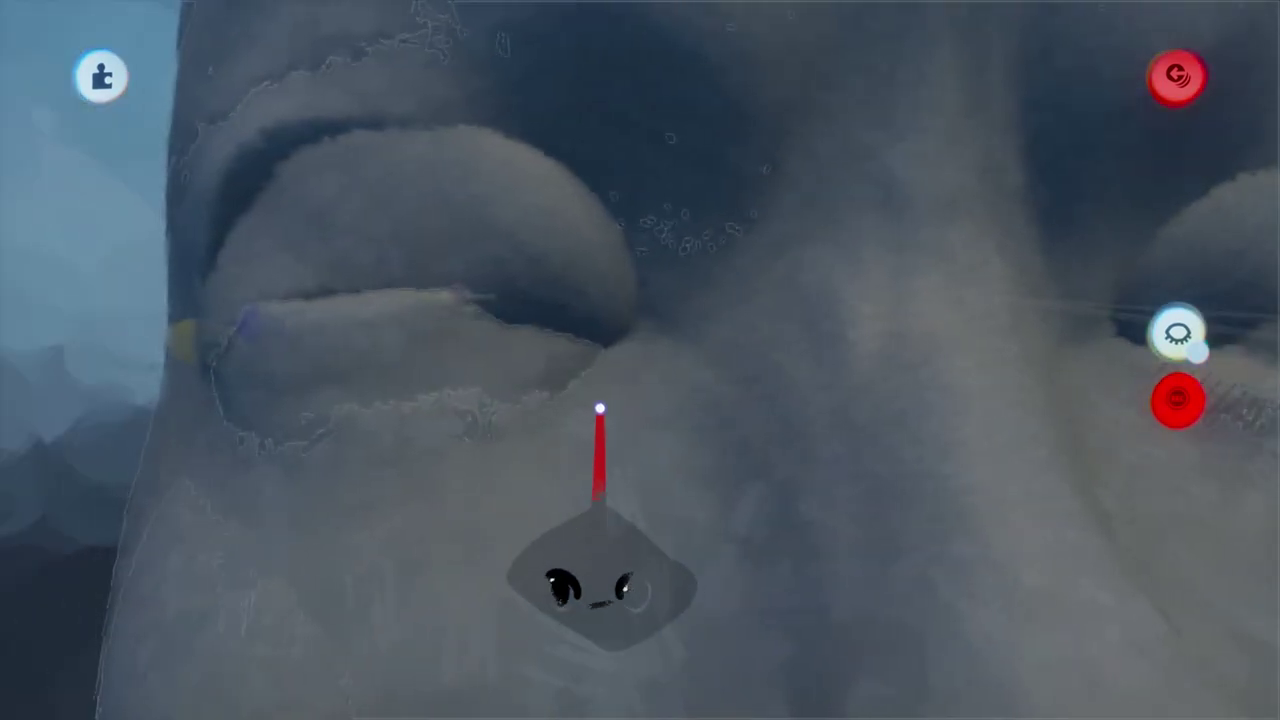
drag(524, 352, 516, 433)
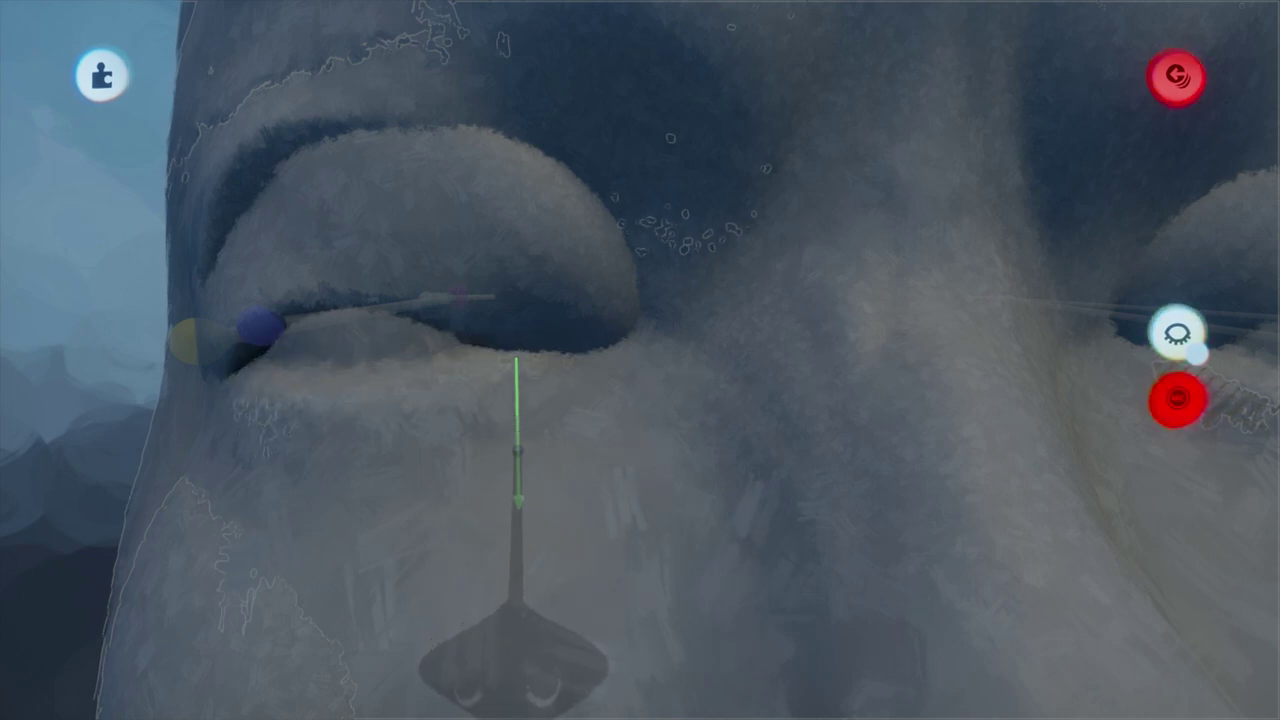
click(1178, 398)
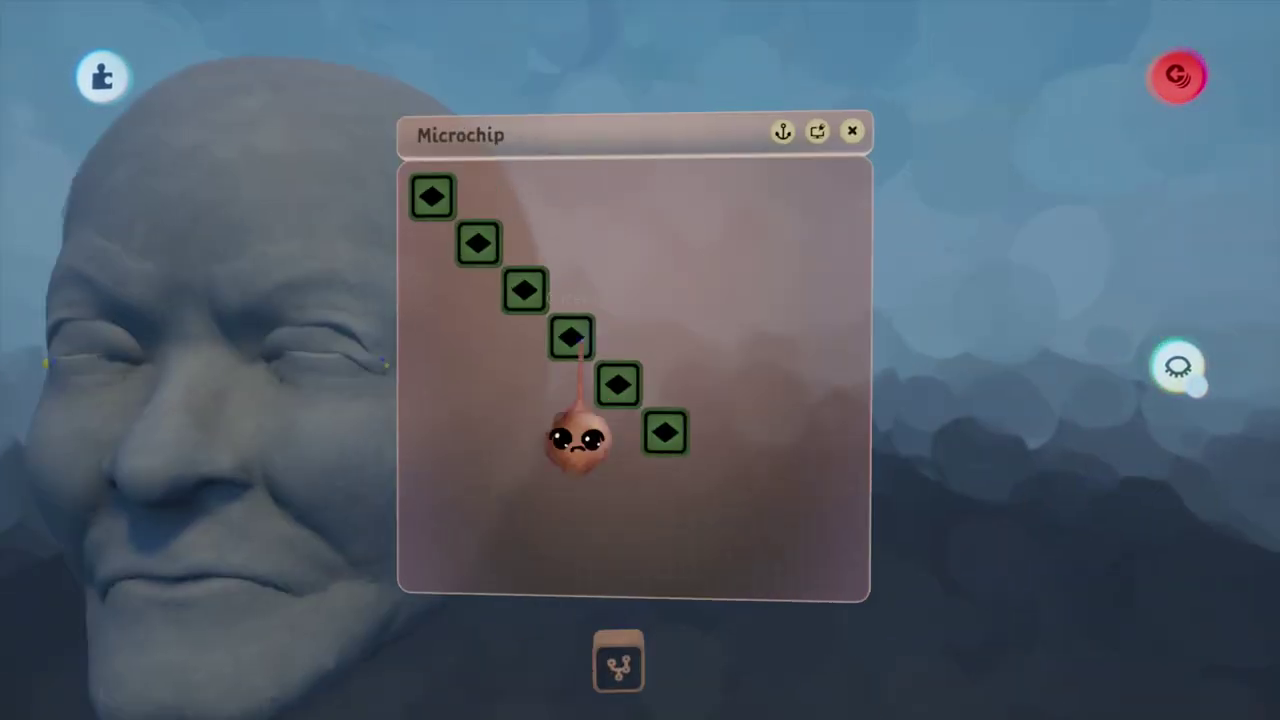
- Try to record a brow movement in a keyframe with Precise Move turned off, and undo it
click(620, 382)
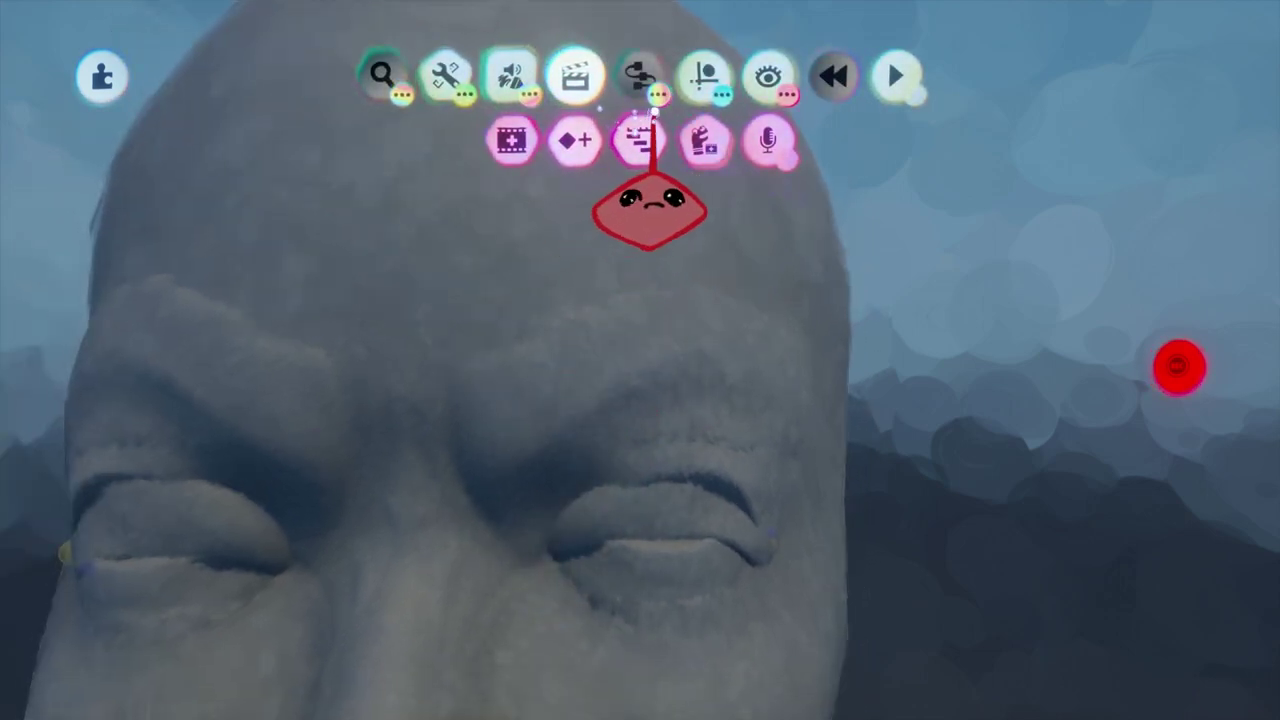
mouse_move(702, 72)
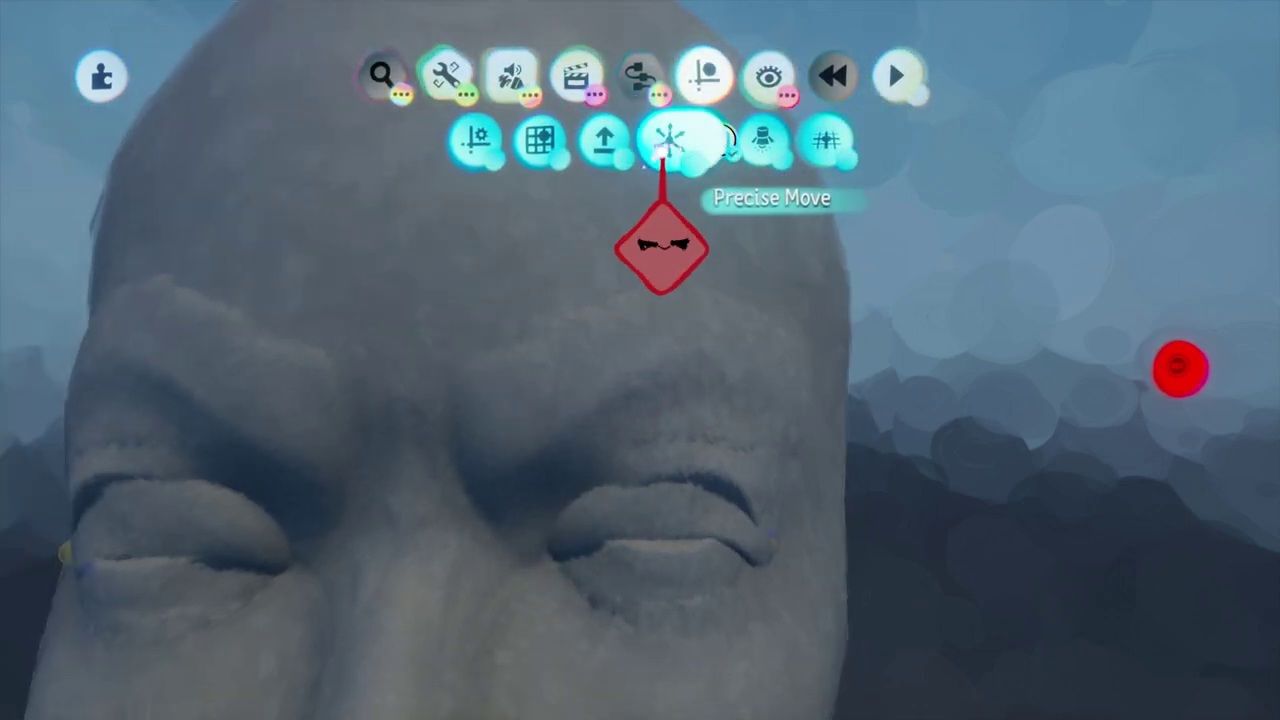
scroll(620, 462, up, 3)
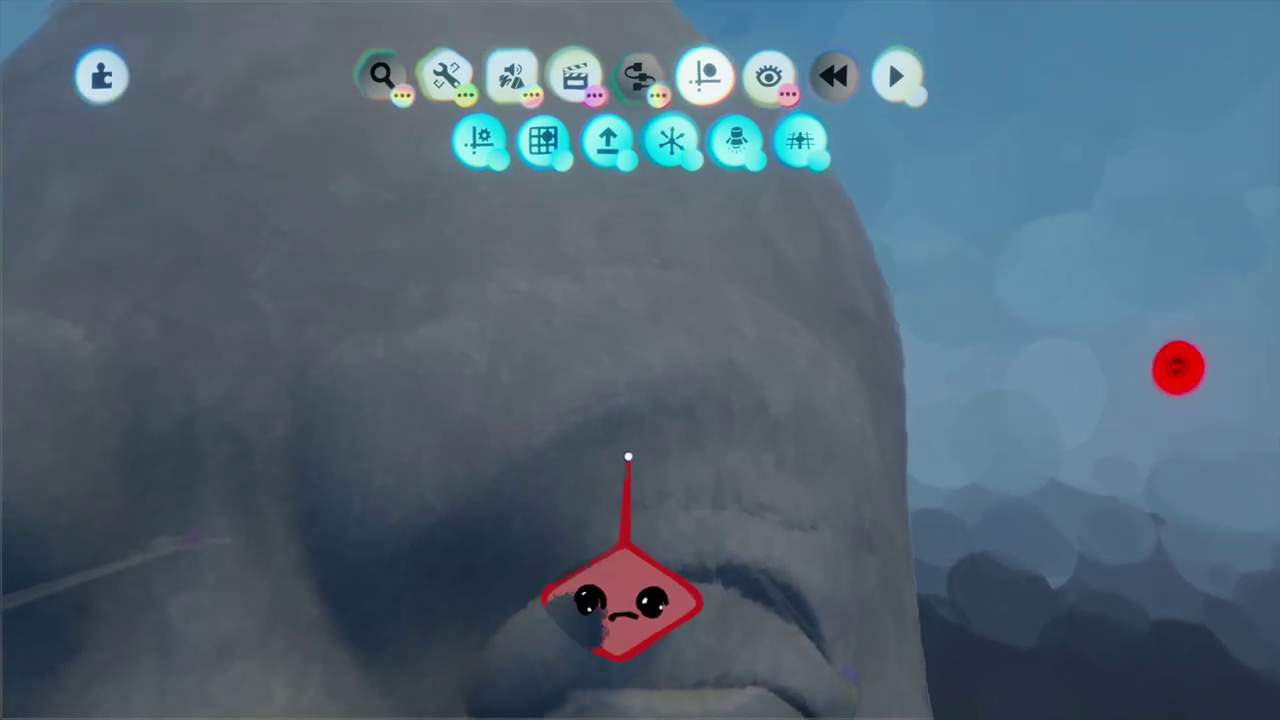
scroll(631, 490, down, 4)
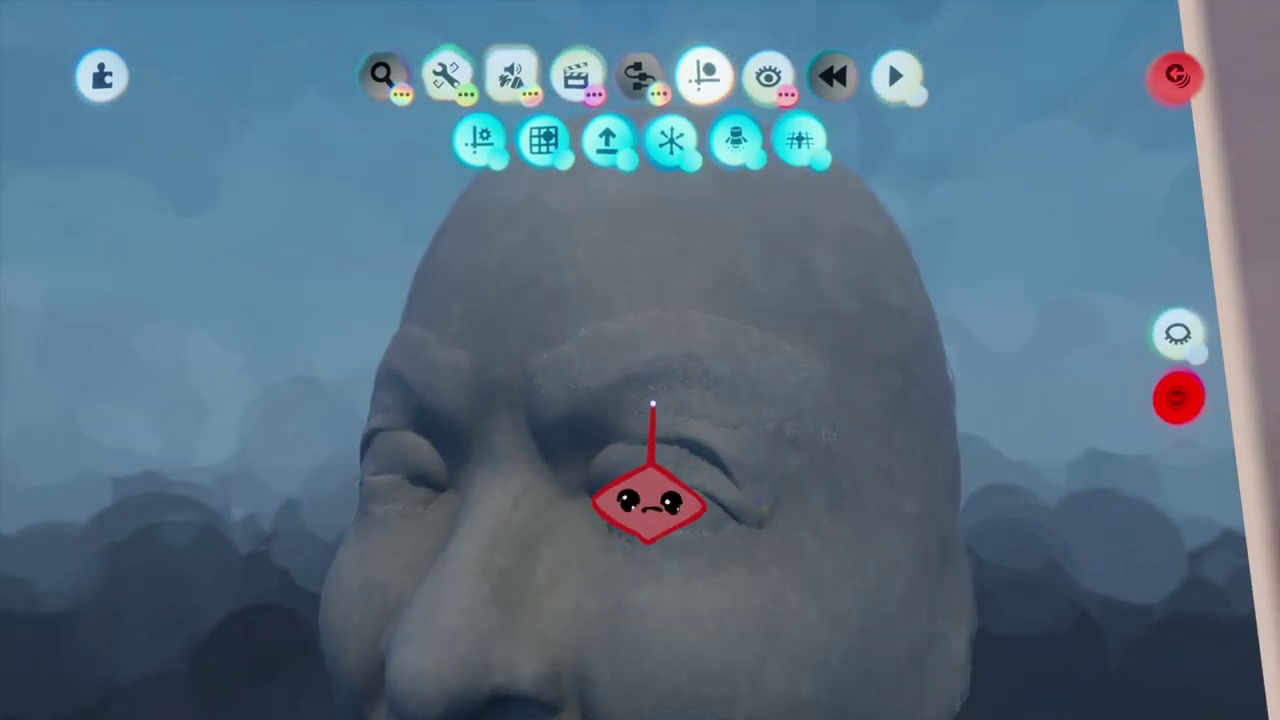
scroll(655, 430, up, 4)
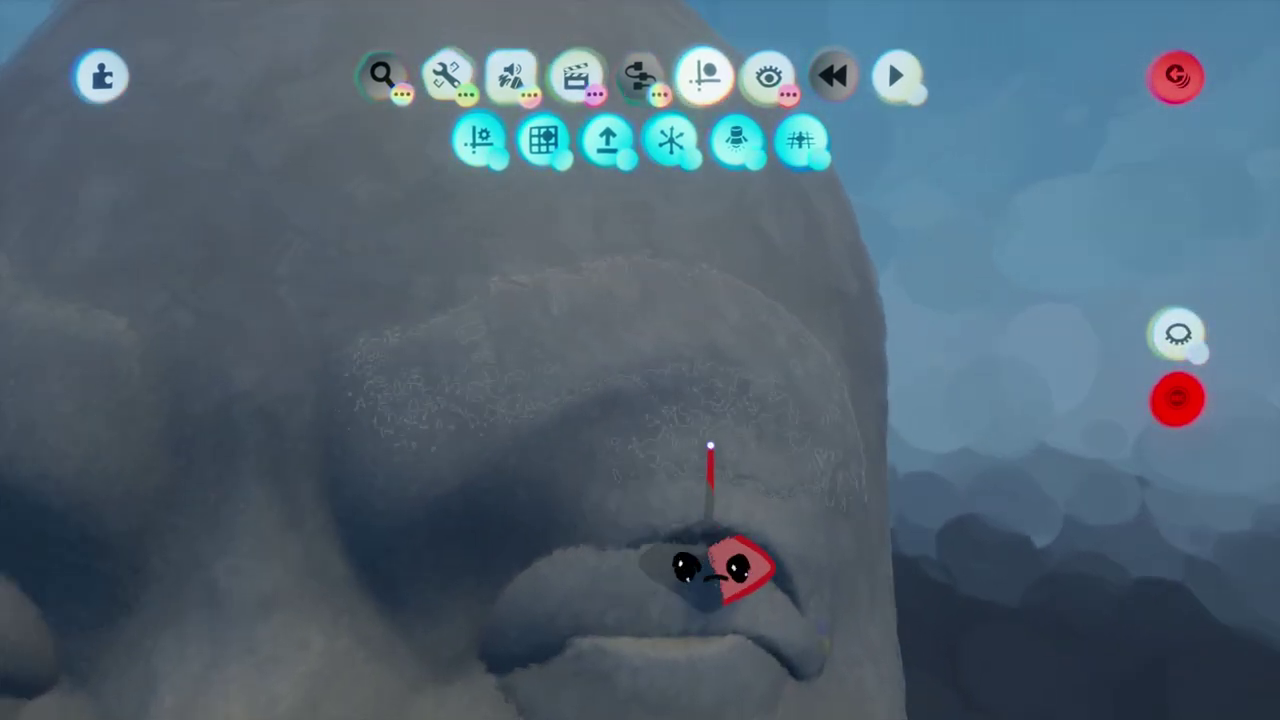
click(710, 447)
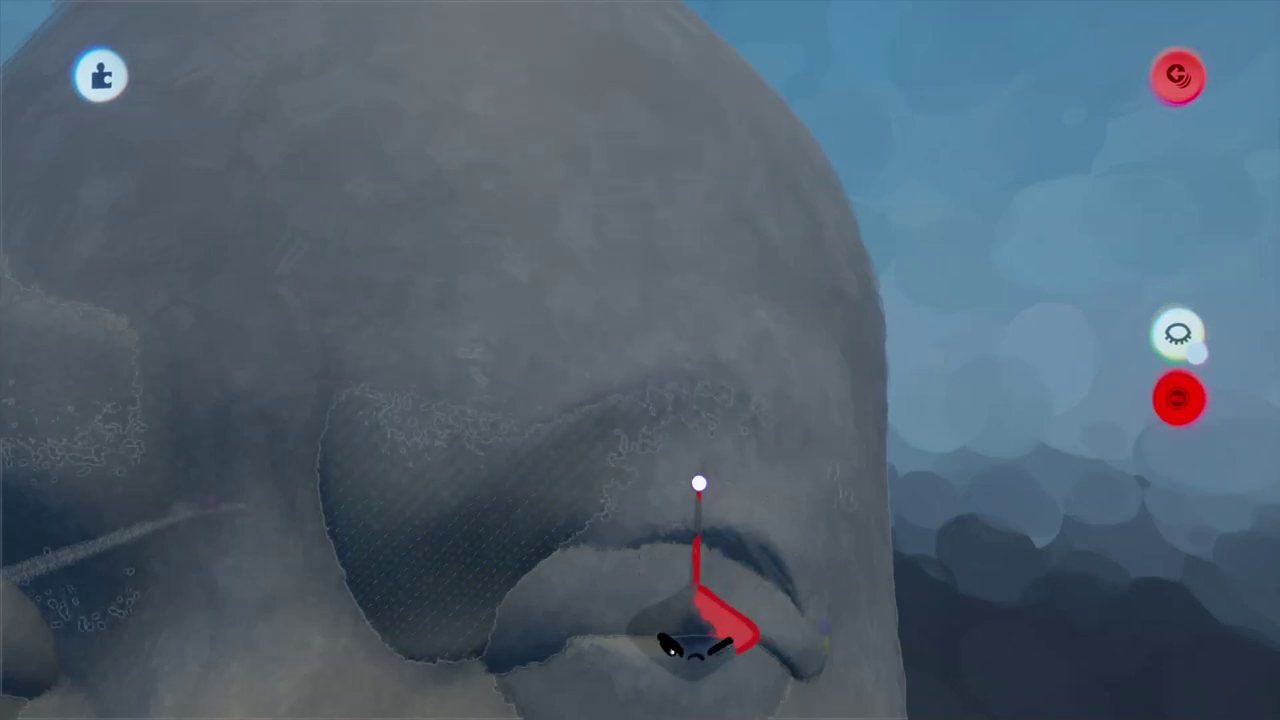
drag(699, 483, 698, 481)
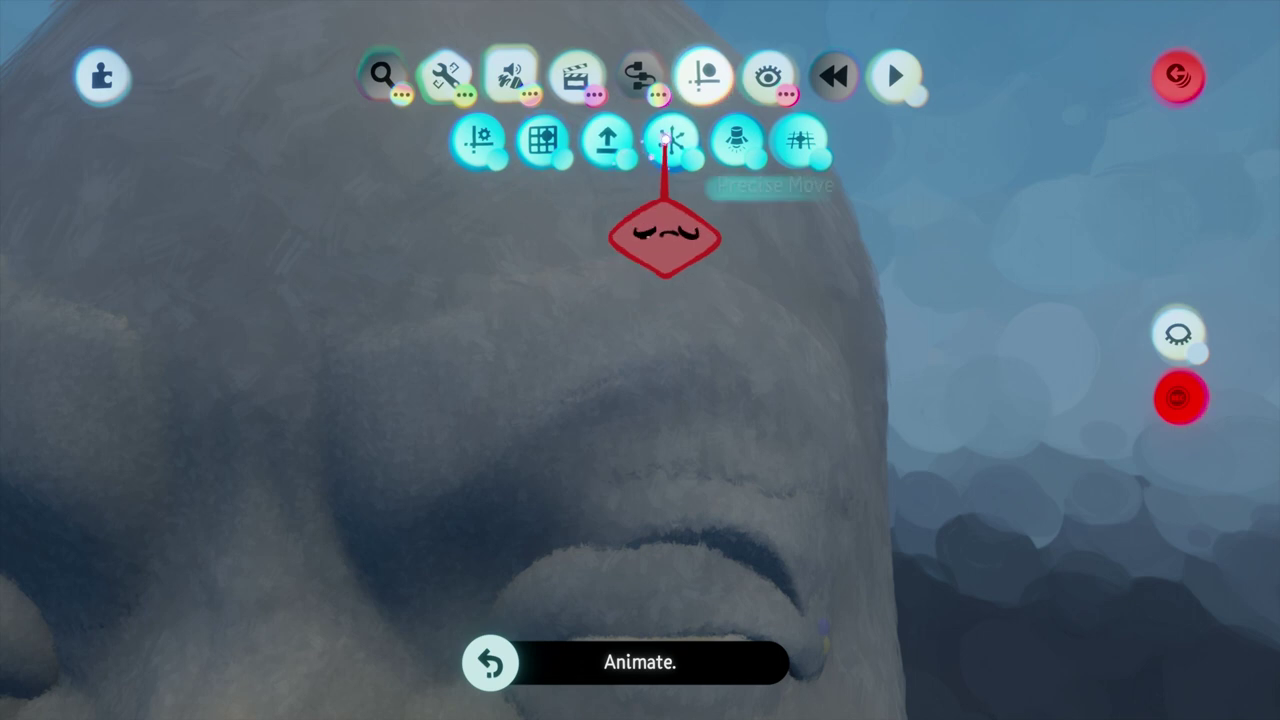
- Turn on Precise Move, record both brows lowered straight down in the seventh keyframe, and stop recording
click(664, 140)
drag(717, 449, 719, 471)
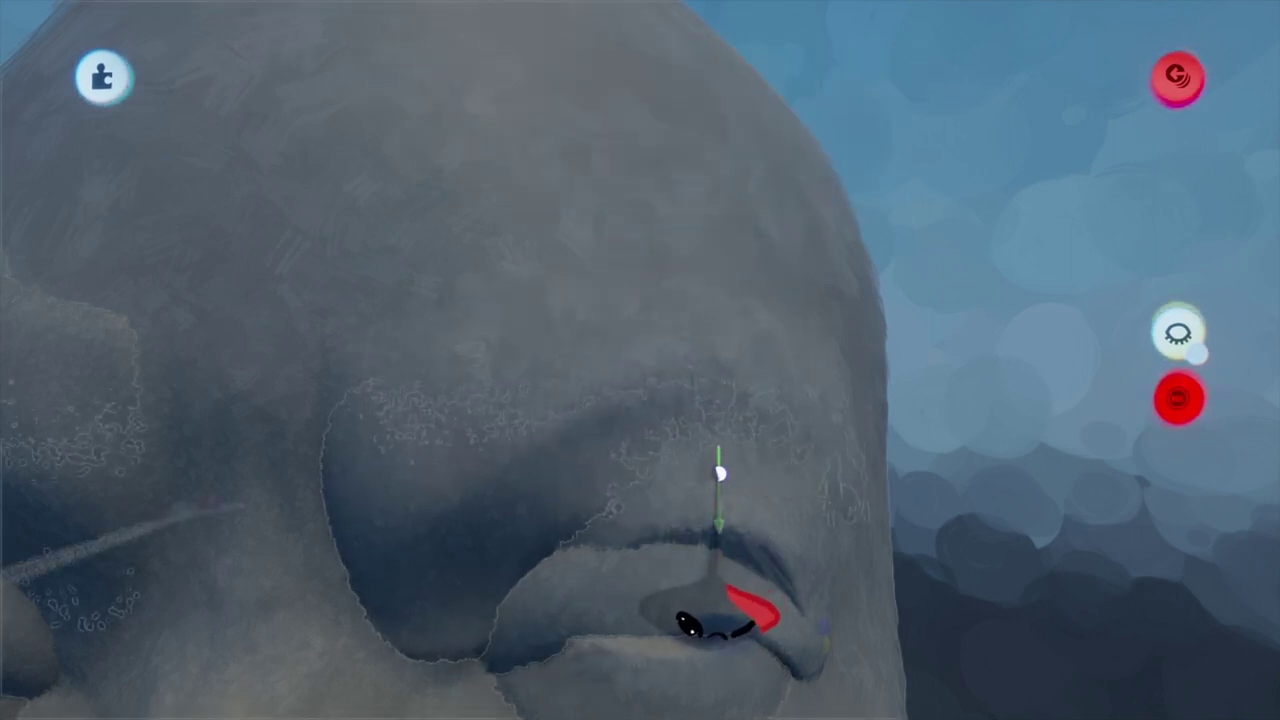
drag(720, 472, 720, 474)
middle_drag(666, 557, 546, 450)
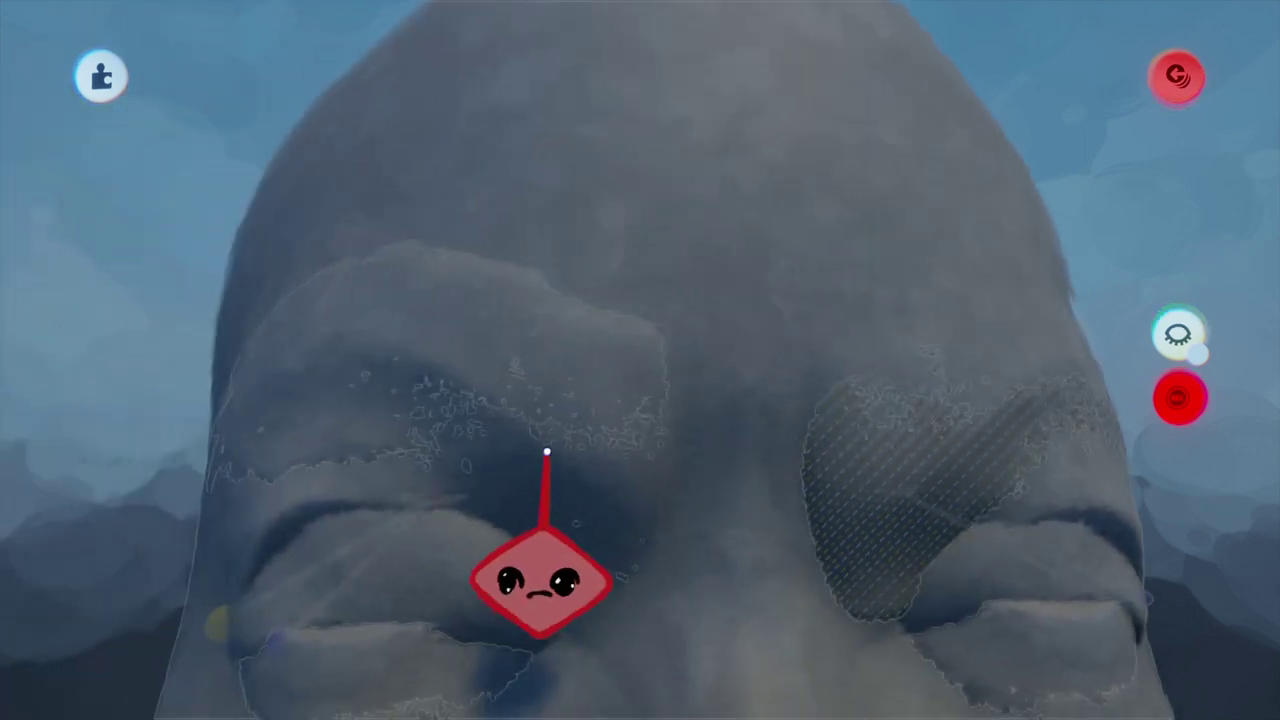
drag(552, 367, 554, 405)
scroll(640, 712, down, 6)
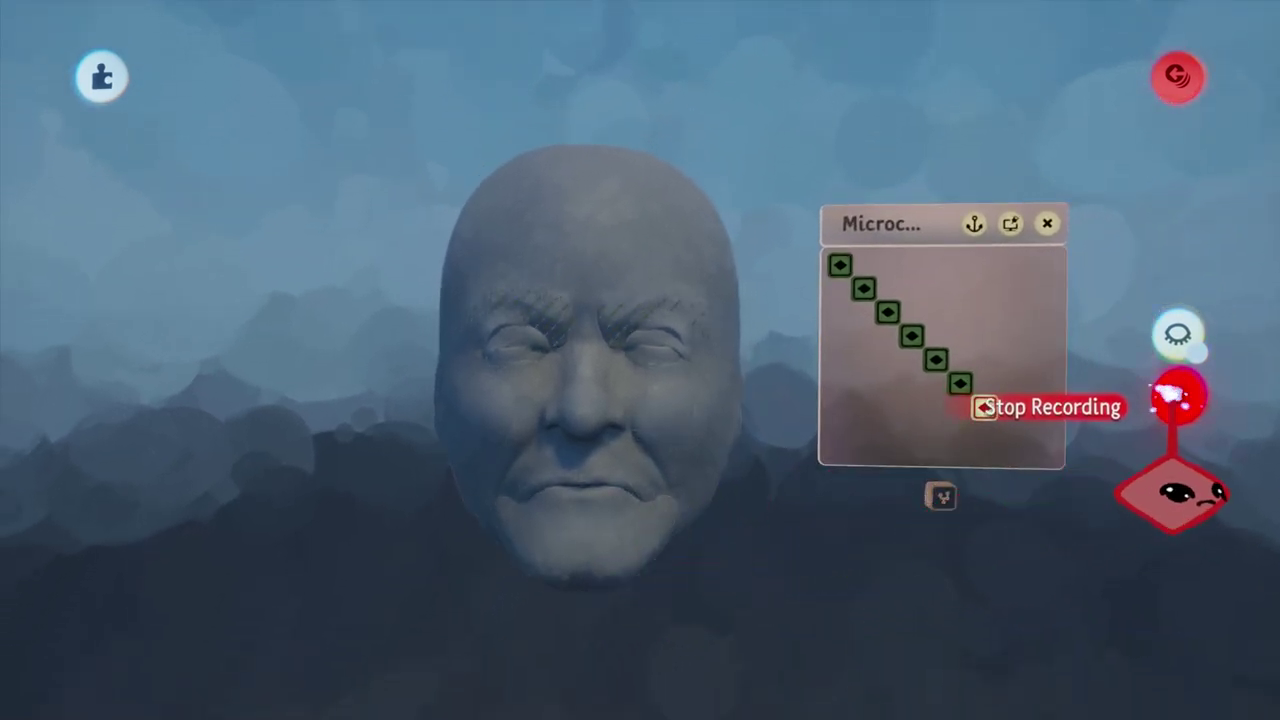
click(1178, 397)
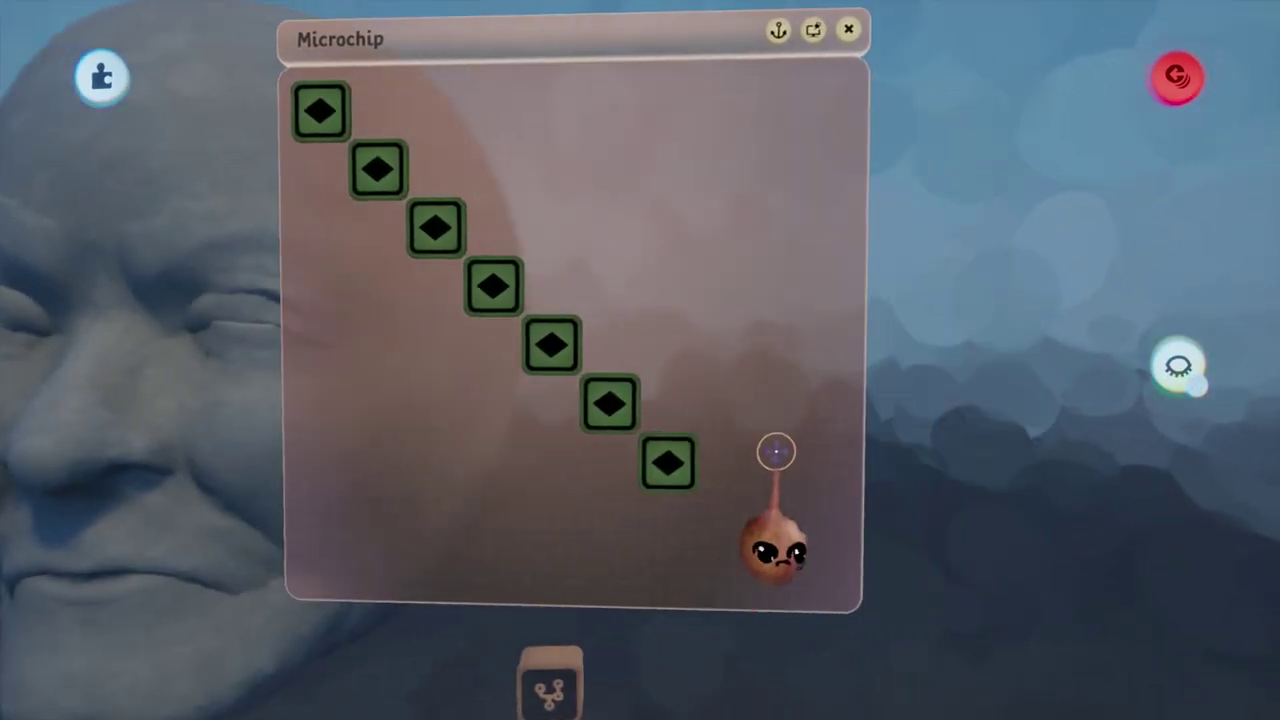
- Add another keyframe diagonally below the seventh one on the microchip
middle_drag(776, 452, 754, 414)
scroll(745, 380, up, 3)
mouse_move(609, 158)
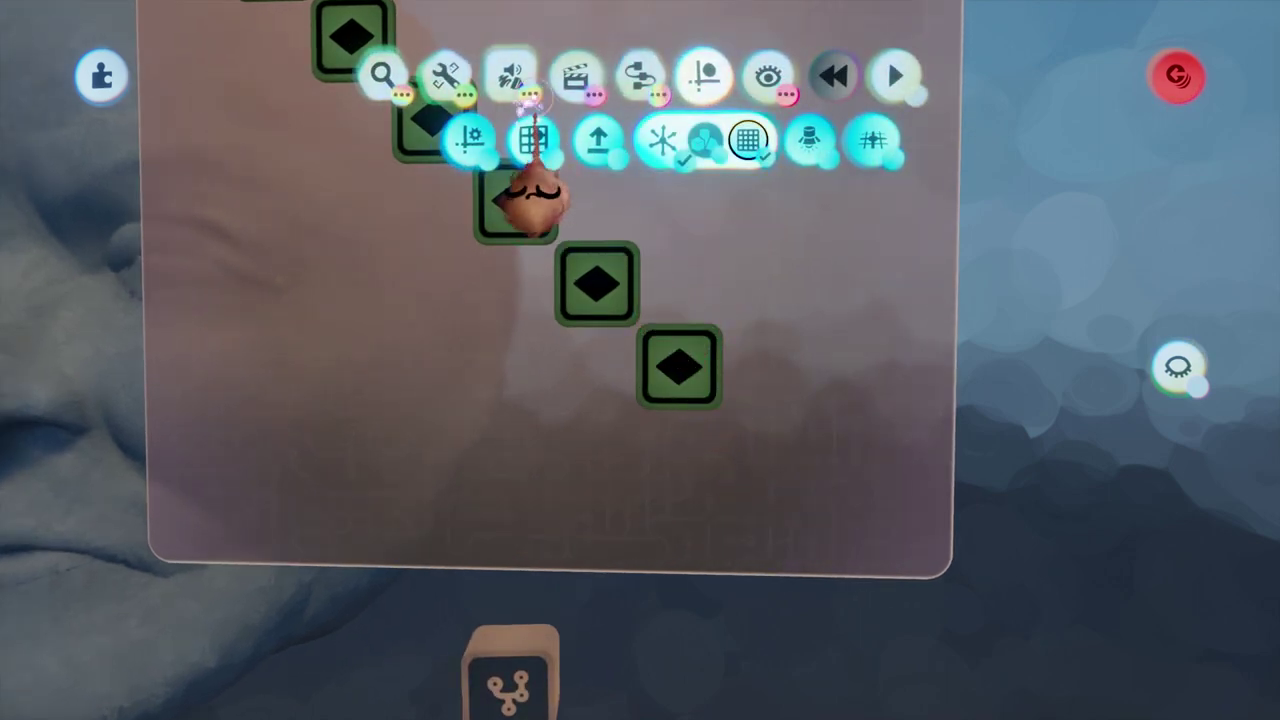
click(575, 75)
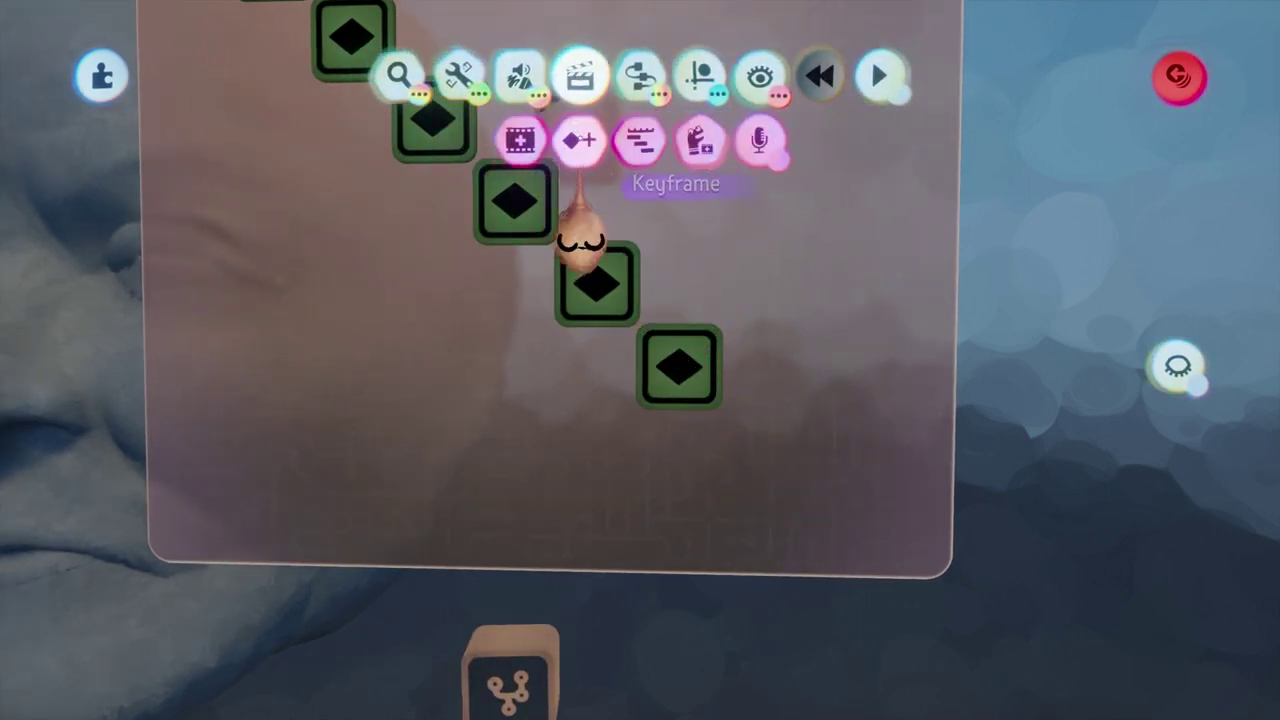
click(640, 137)
click(760, 449)
- Record both brows raised straight up in the eighth keyframe using Precise Move
mouse_move(716, 600)
middle_down()
mouse_move(671, 592)
mouse_move(631, 500)
middle_up()
scroll(634, 370, up, 4)
drag(637, 240, 636, 203)
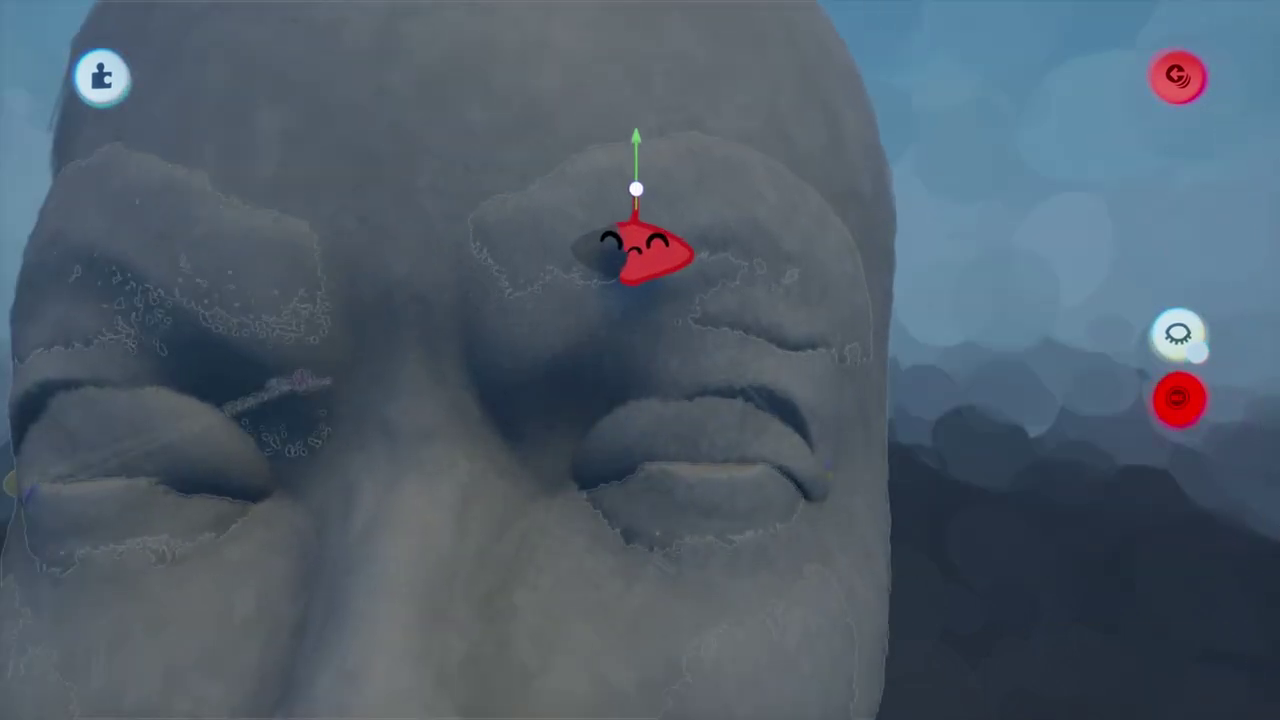
middle_drag(671, 677, 655, 560)
drag(639, 256, 638, 229)
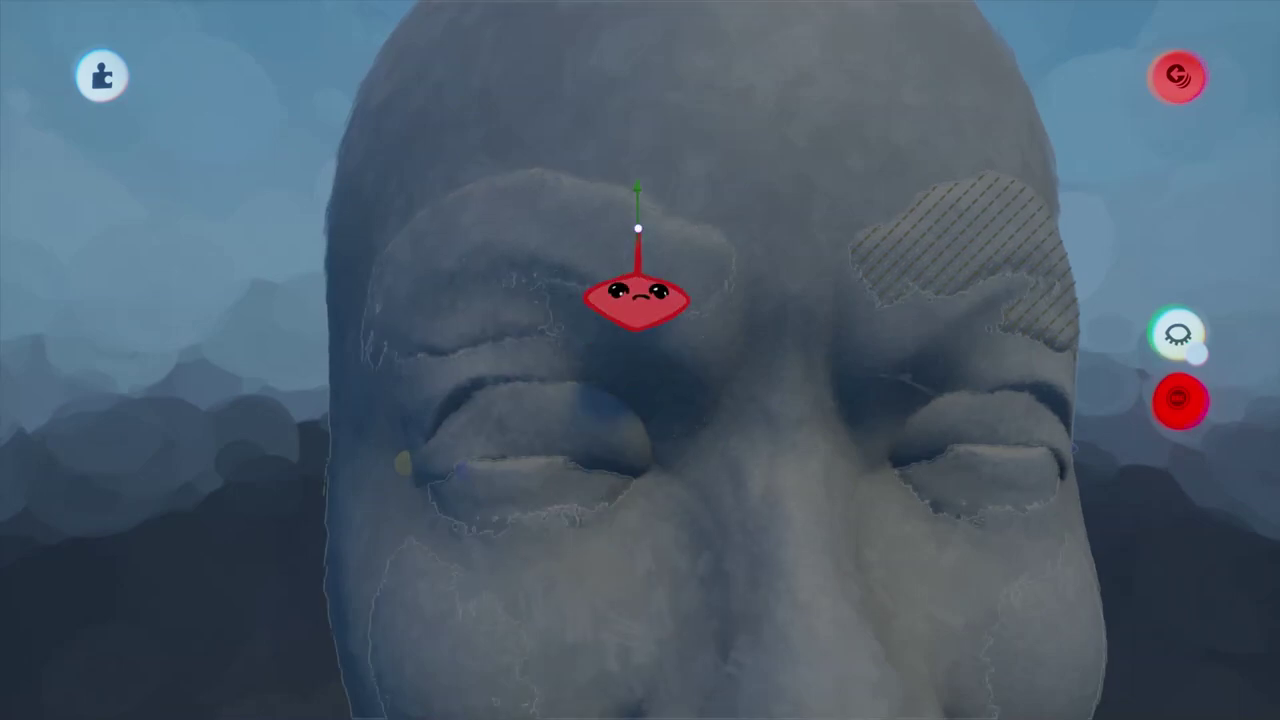
drag(637, 298, 641, 270)
scroll(705, 700, down, 6)
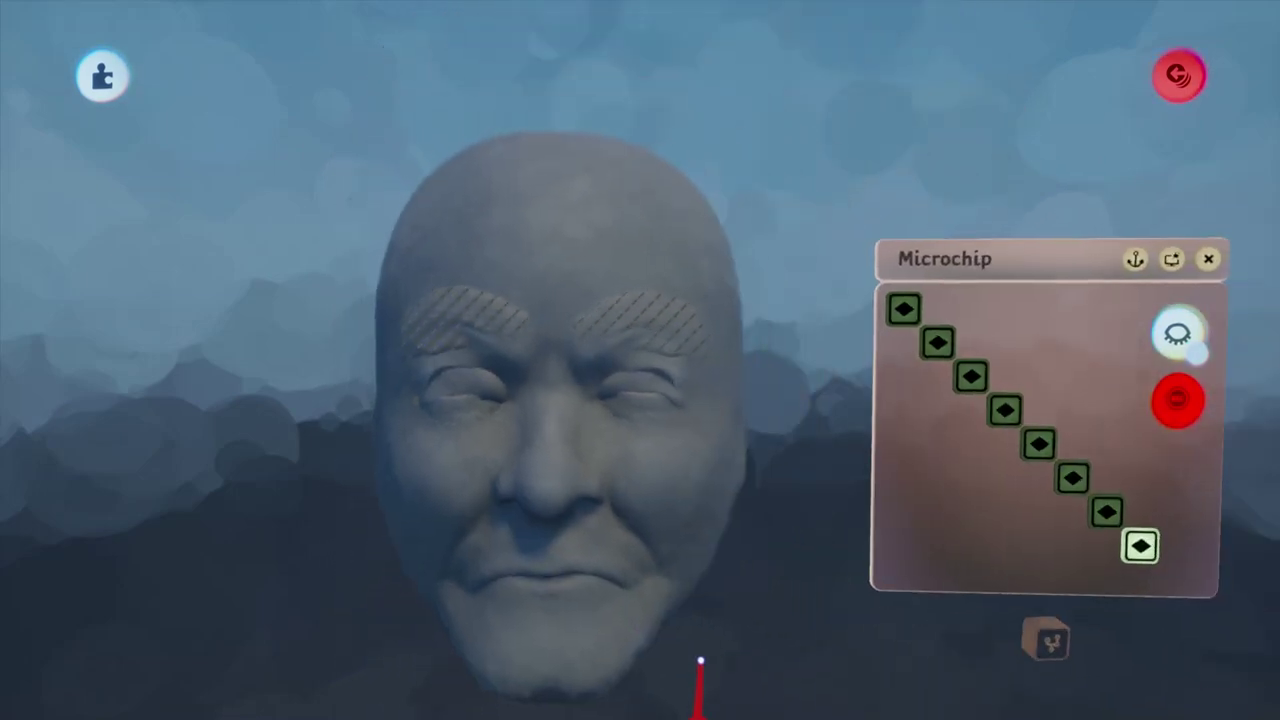
- Adjust both raised brows along the front-to-back axis in the eighth keyframe and stop recording
middle_drag(688, 602, 648, 434)
drag(633, 398, 629, 392)
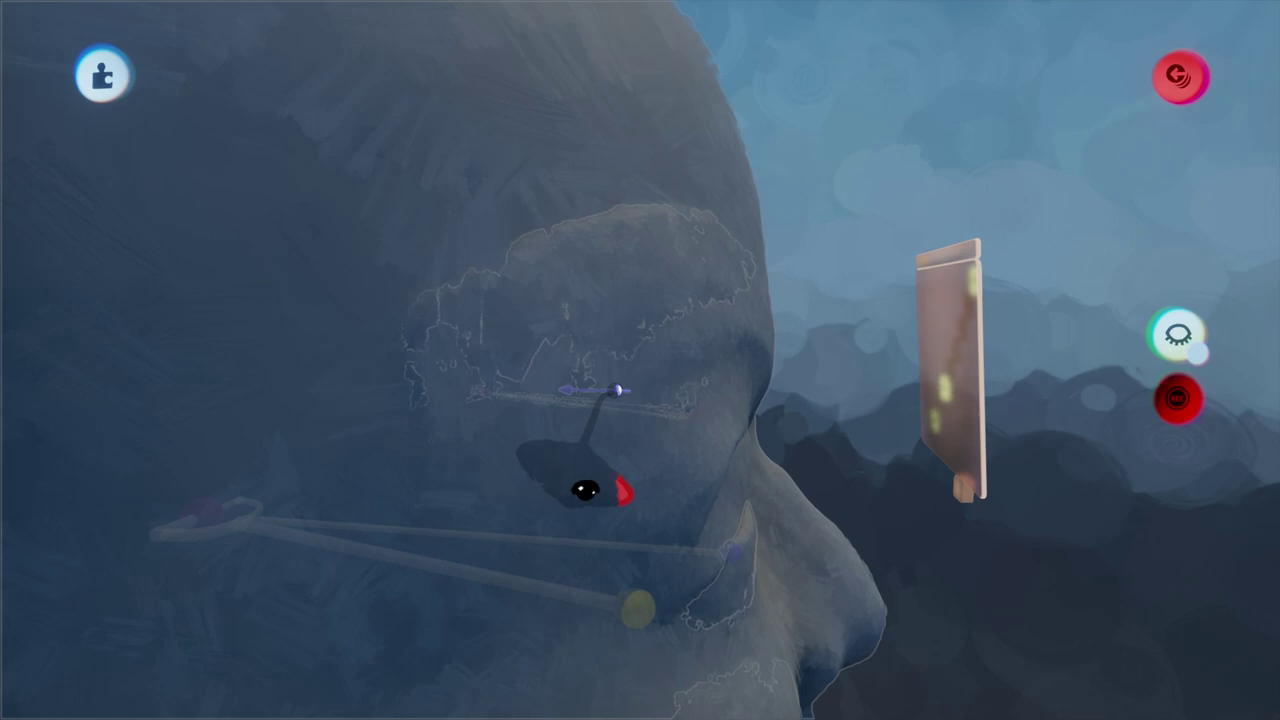
mouse_move(617, 390)
middle_down()
mouse_move(654, 406)
mouse_move(659, 367)
middle_up()
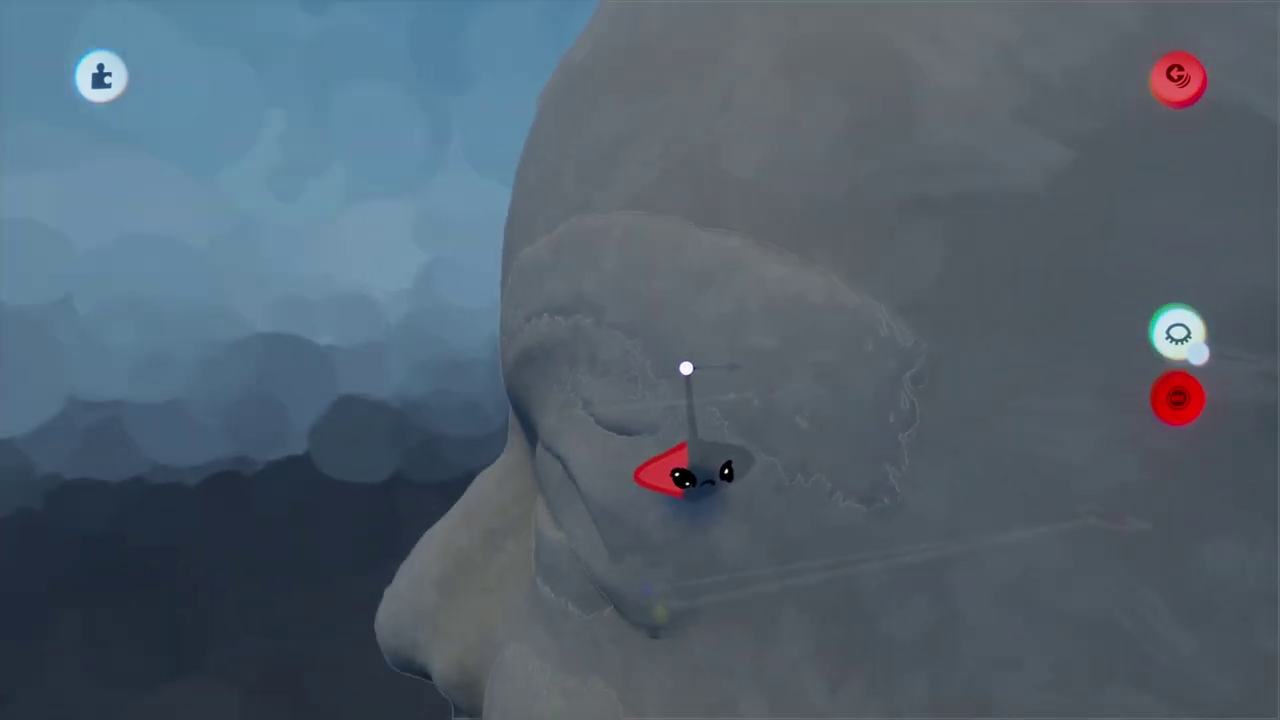
mouse_move(693, 368)
middle_down()
mouse_move(717, 474)
mouse_move(692, 611)
mouse_move(711, 646)
middle_up()
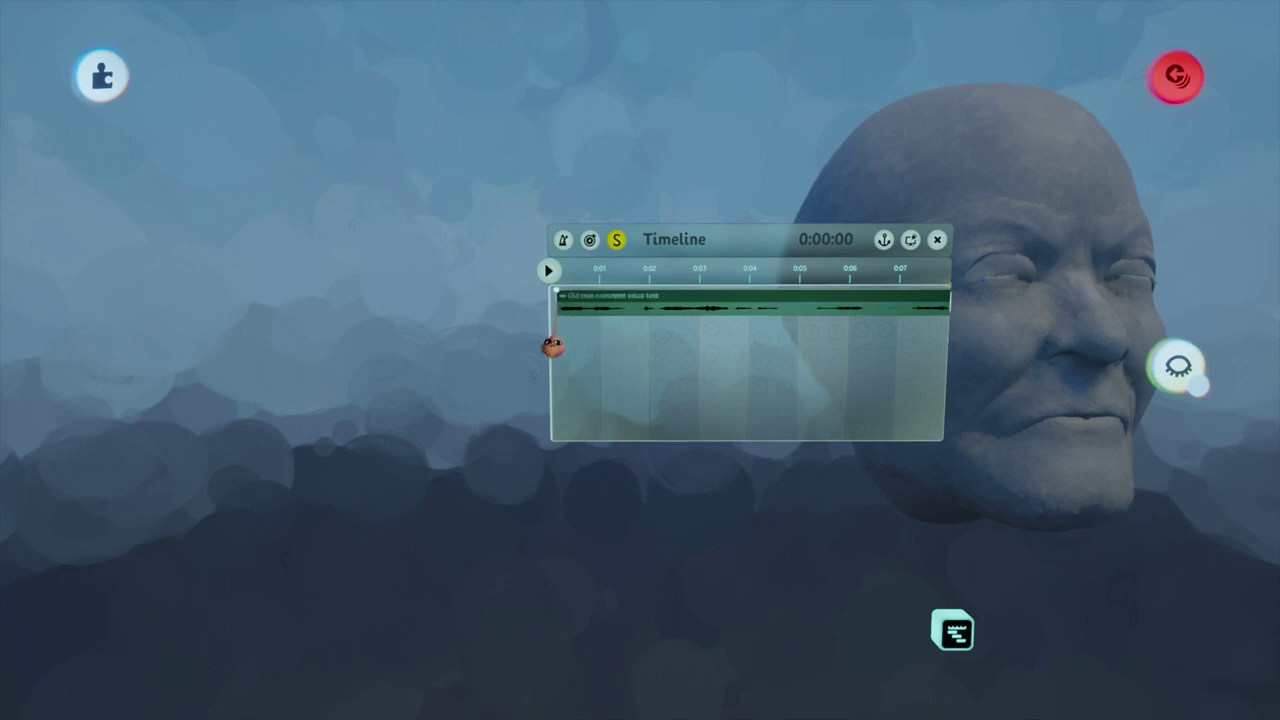
- Align the voice clip with the timeline's start, then resize the timeline to end with the clip and make it taller
drag(556, 290, 549, 290)
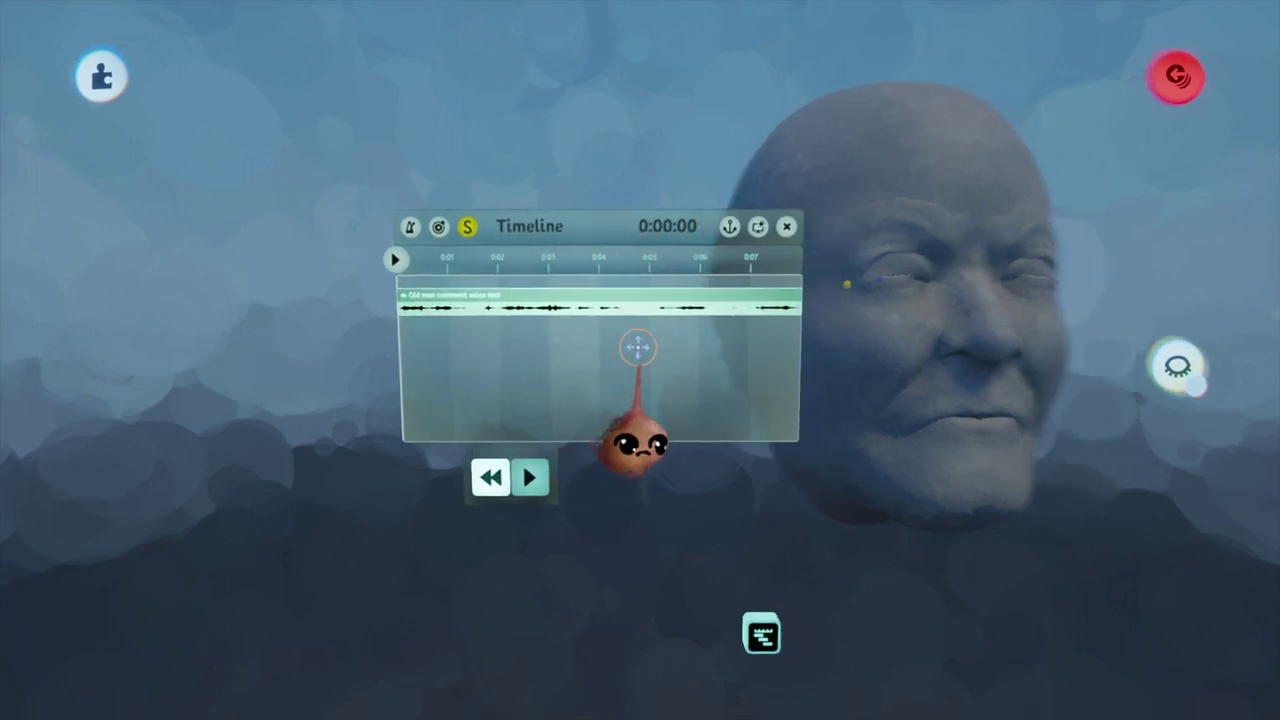
drag(683, 450, 1085, 415)
click(580, 490)
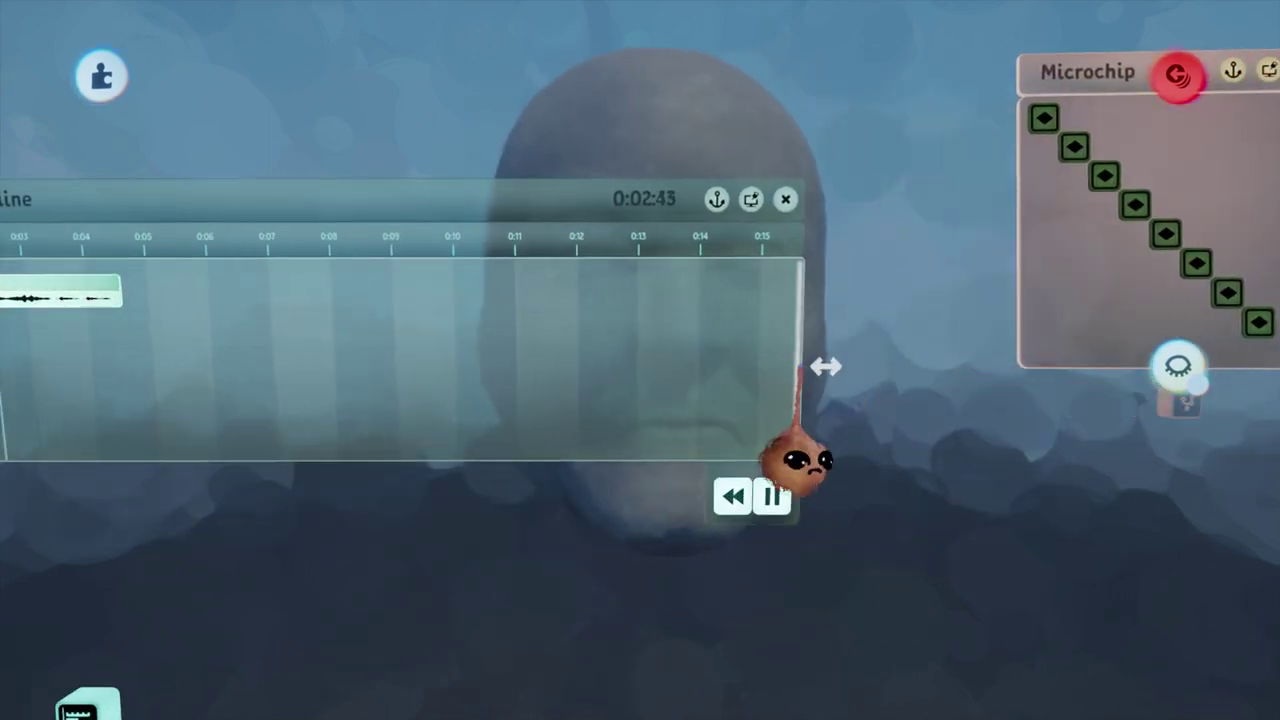
drag(823, 366, 702, 428)
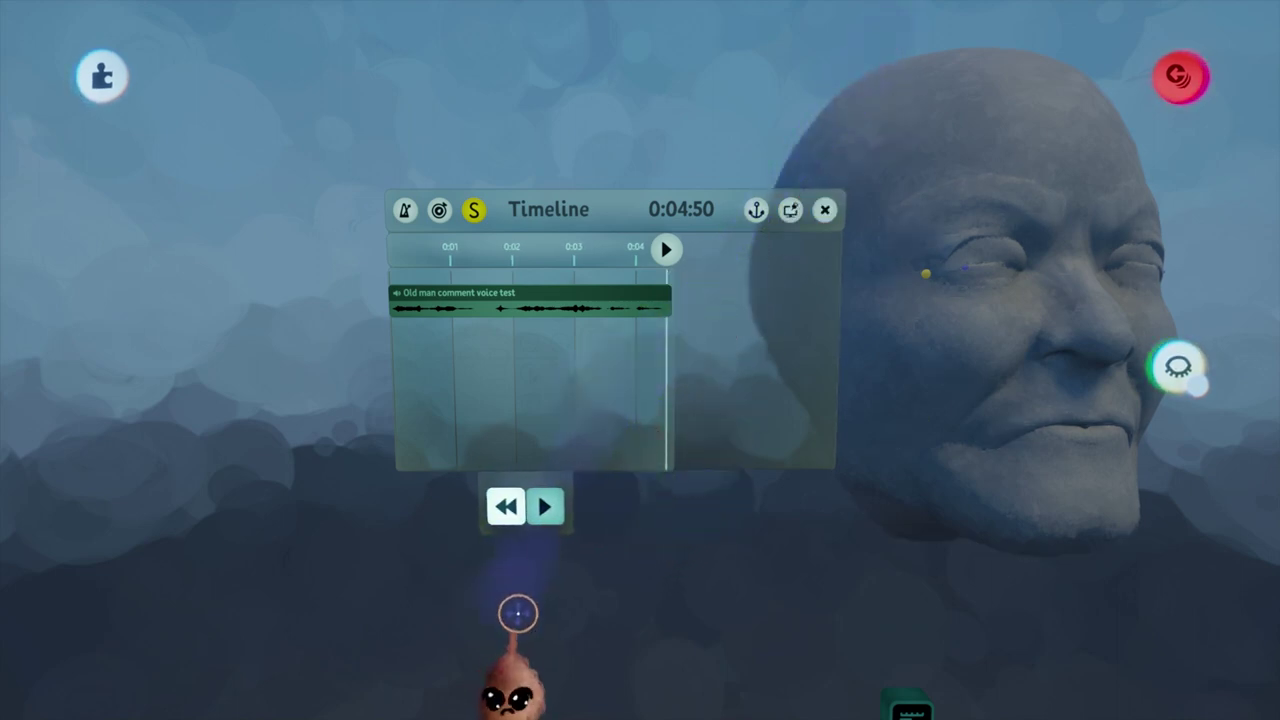
drag(525, 276, 538, 133)
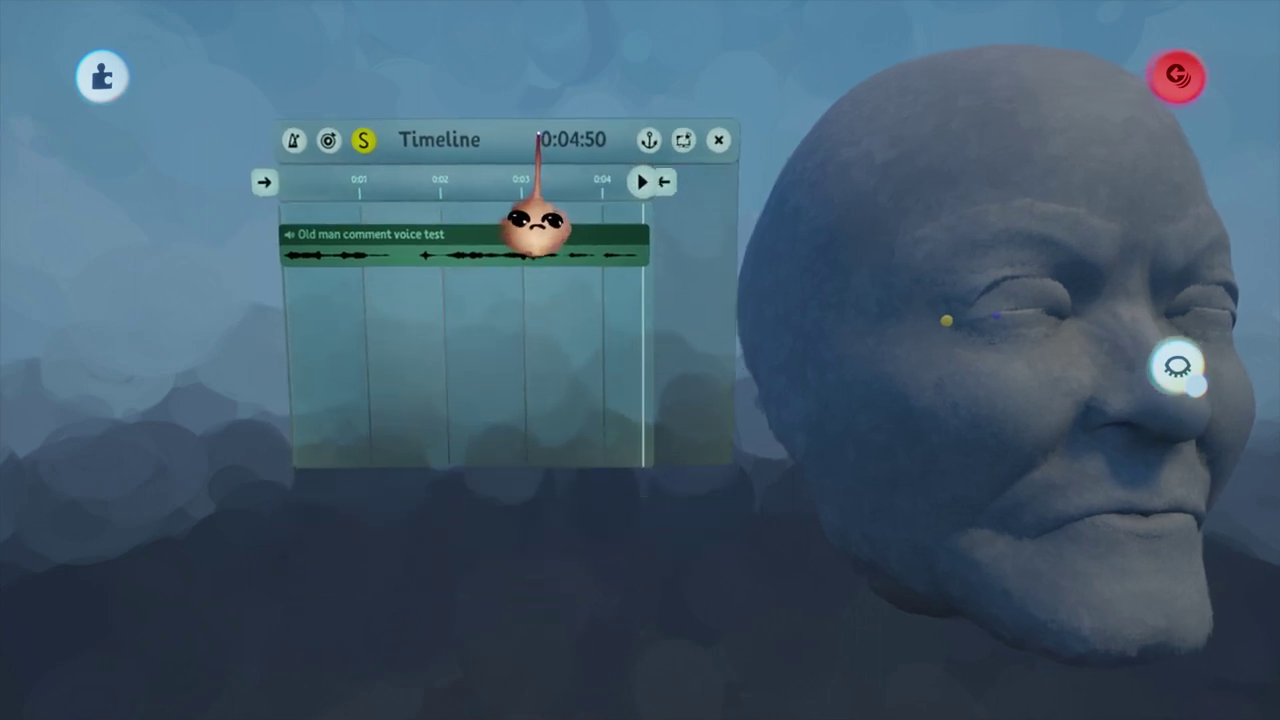
drag(531, 430, 557, 489)
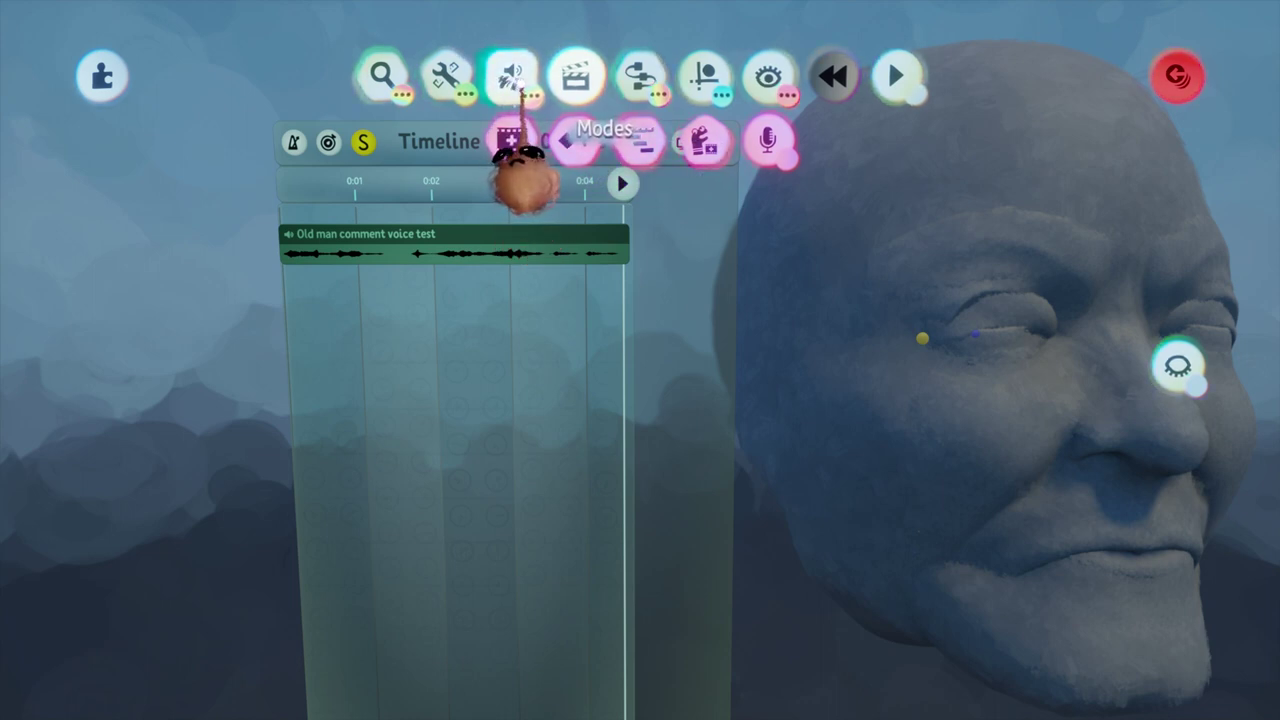
- Add a switch at the timeline's start on the row below the voice clip and shorten it to about half a second
click(640, 77)
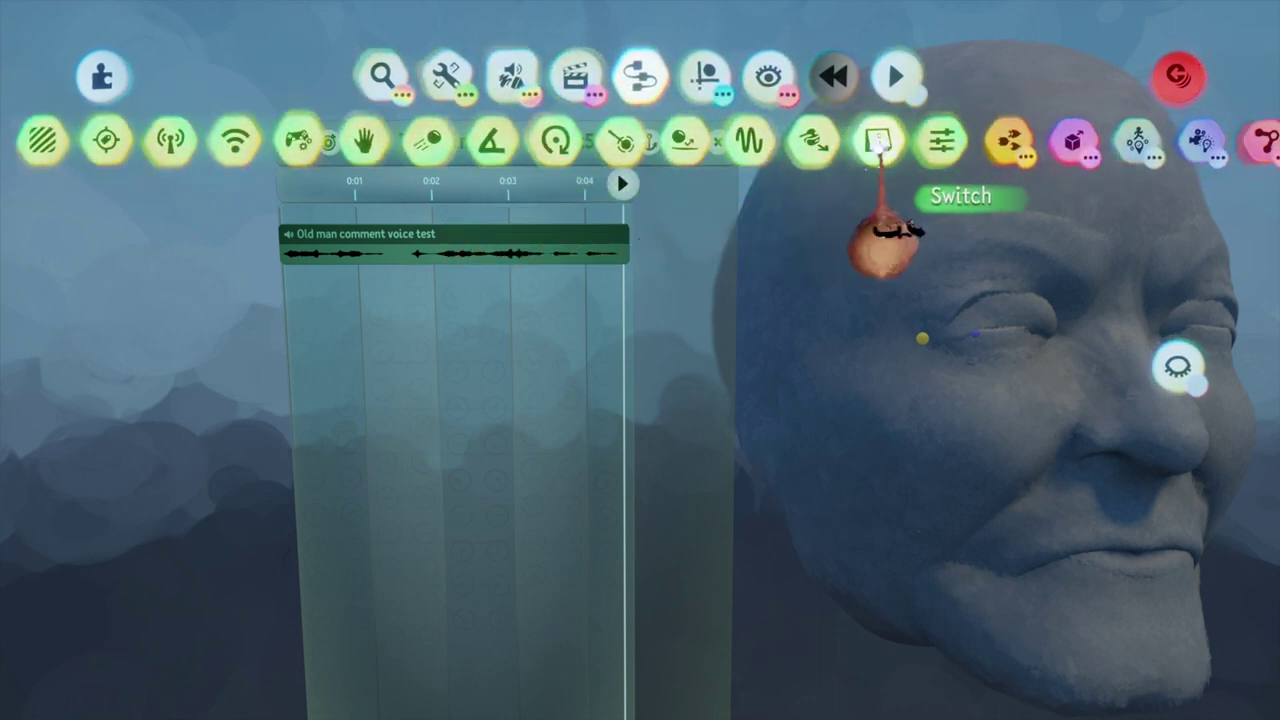
click(879, 140)
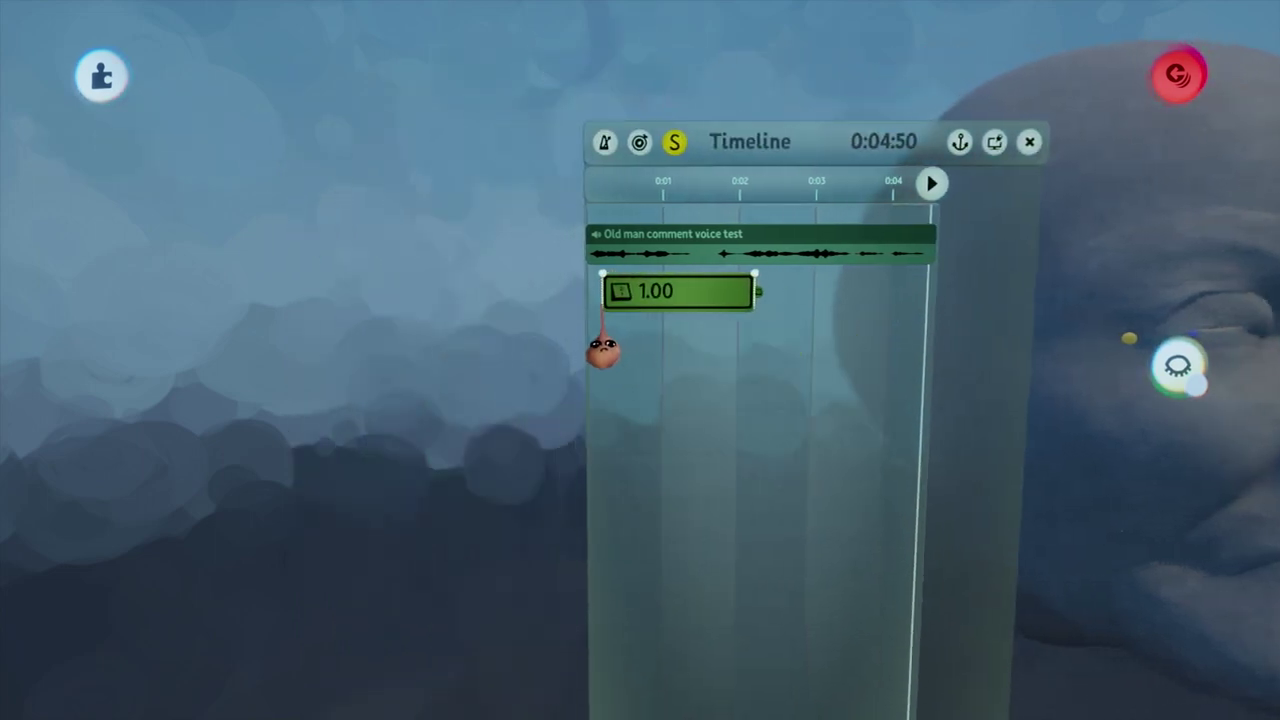
click(571, 298)
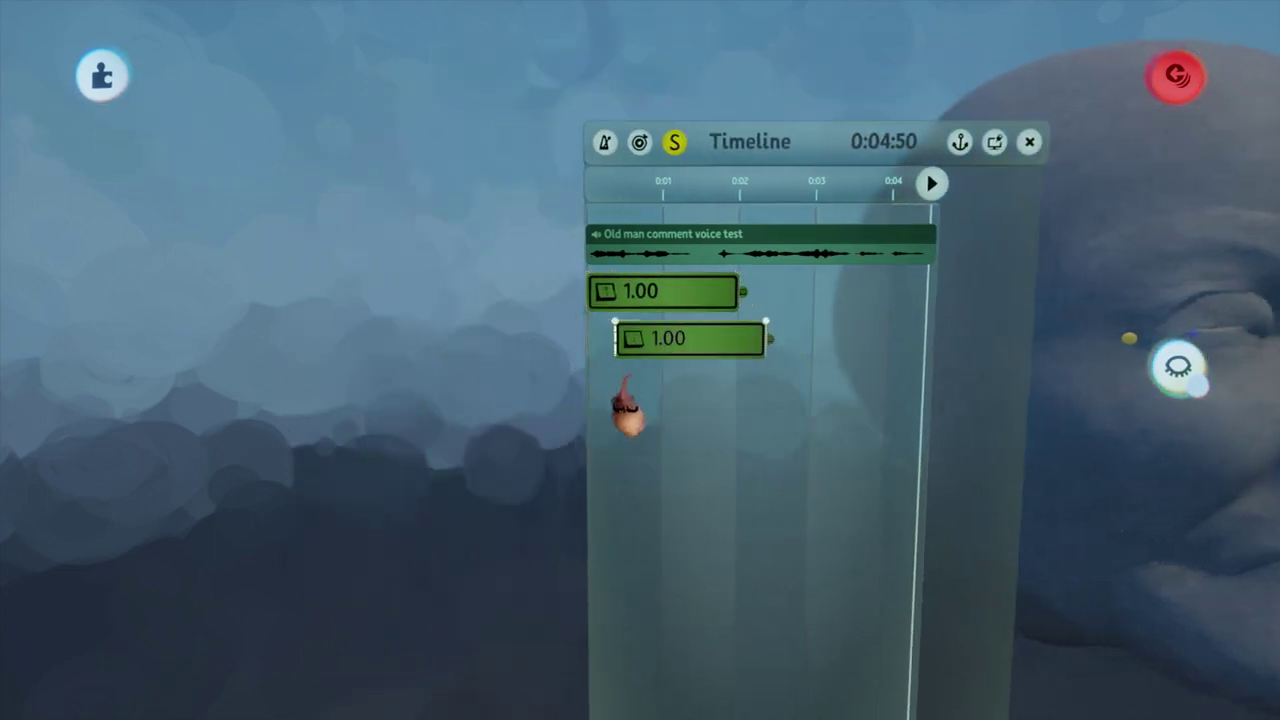
key(Escape)
scroll(669, 431, up, 5)
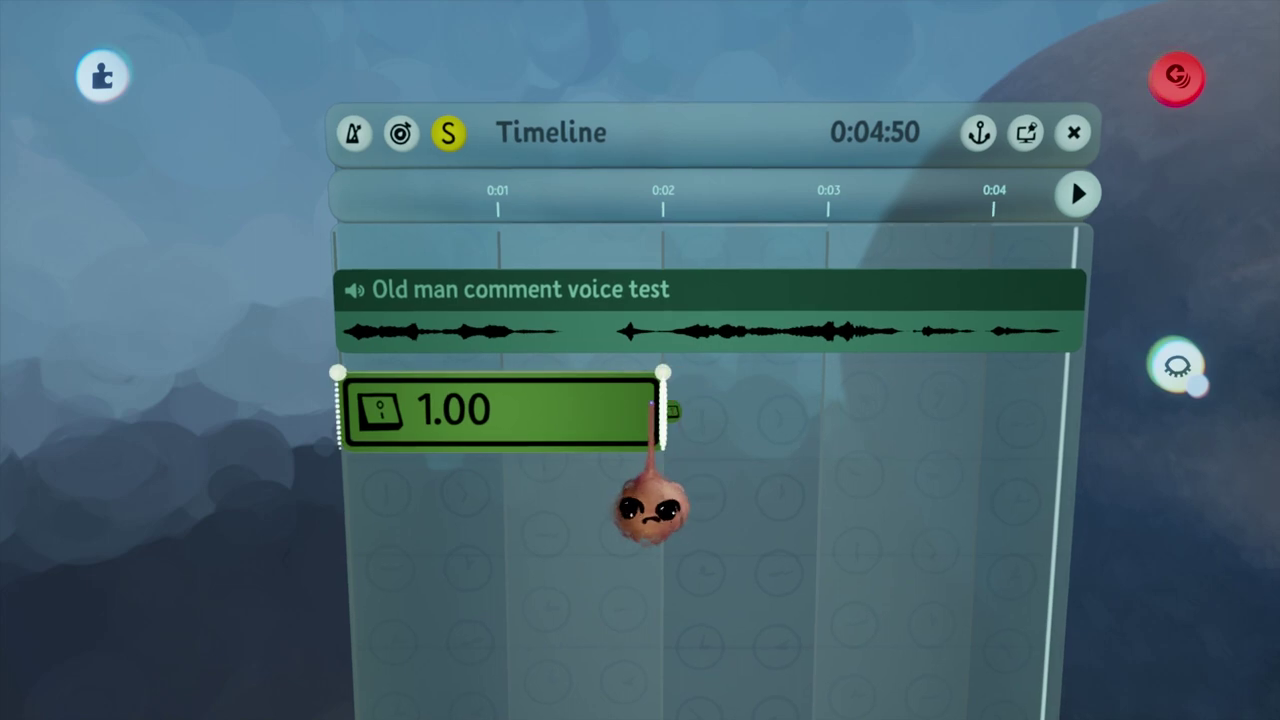
drag(661, 410, 669, 372)
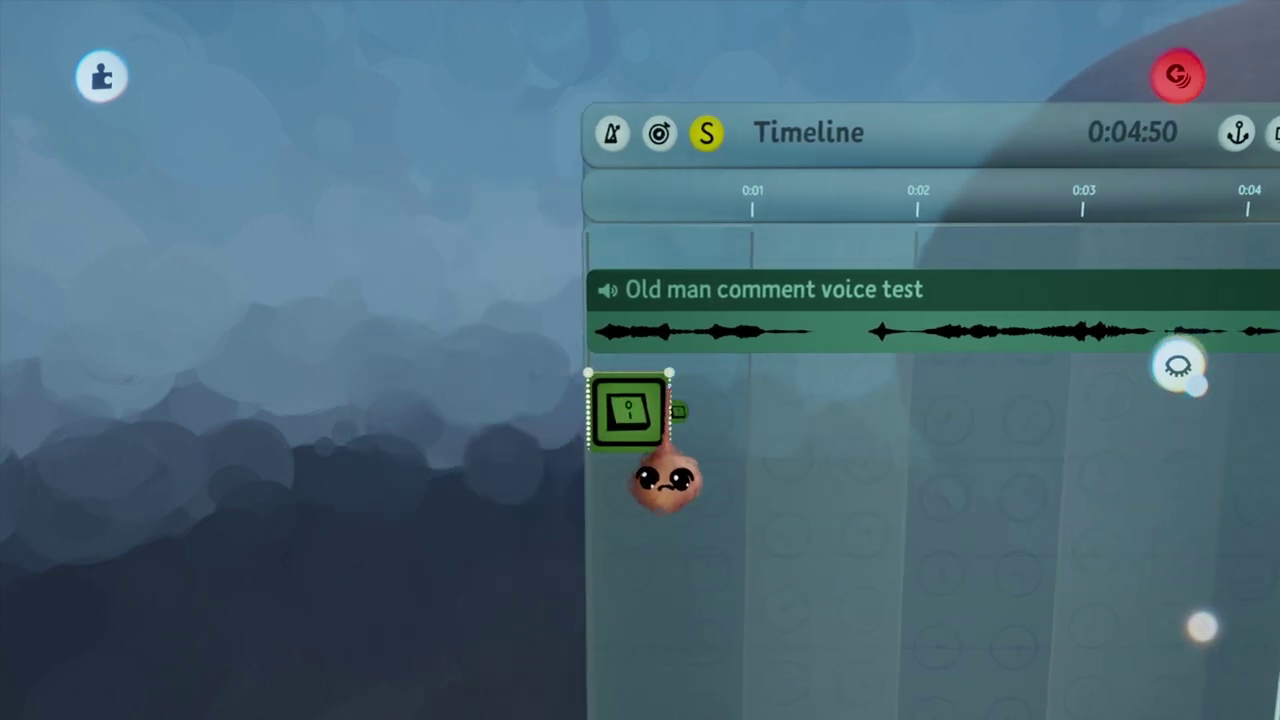
- Preview the timeline from the beginning to check the first switch against the voice clip
scroll(649, 477, down, 5)
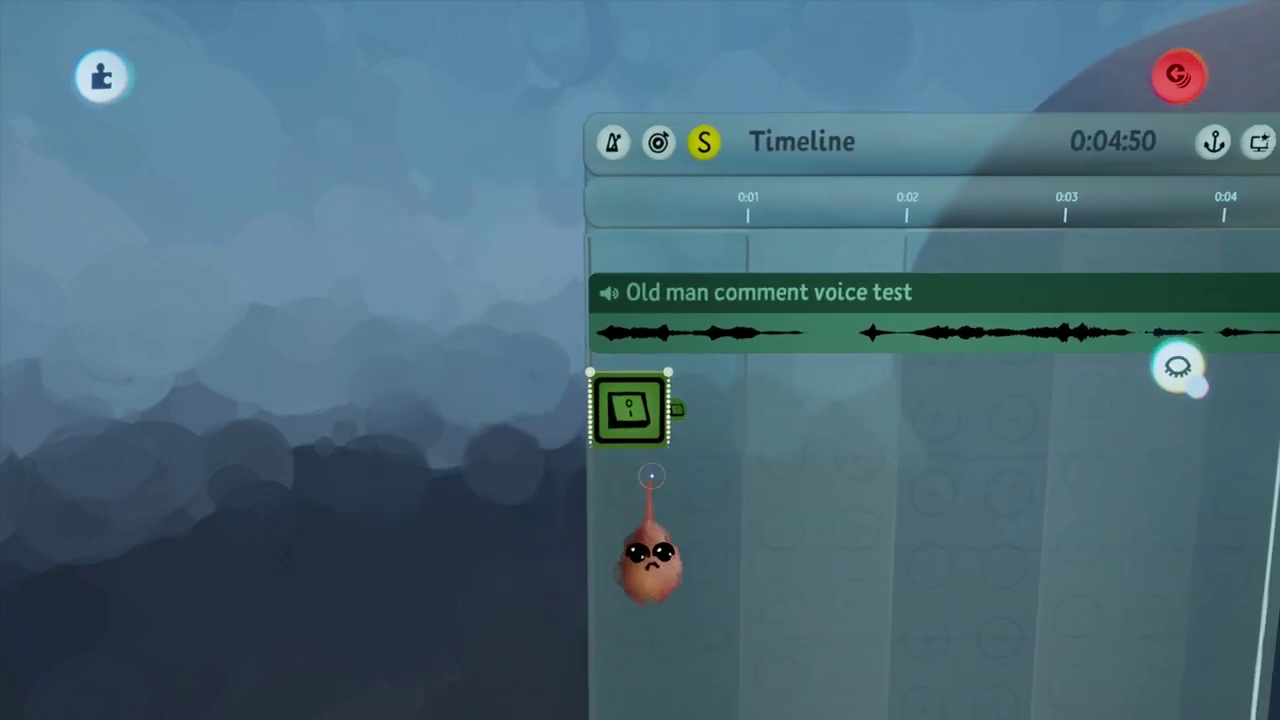
scroll(669, 517, up, 5)
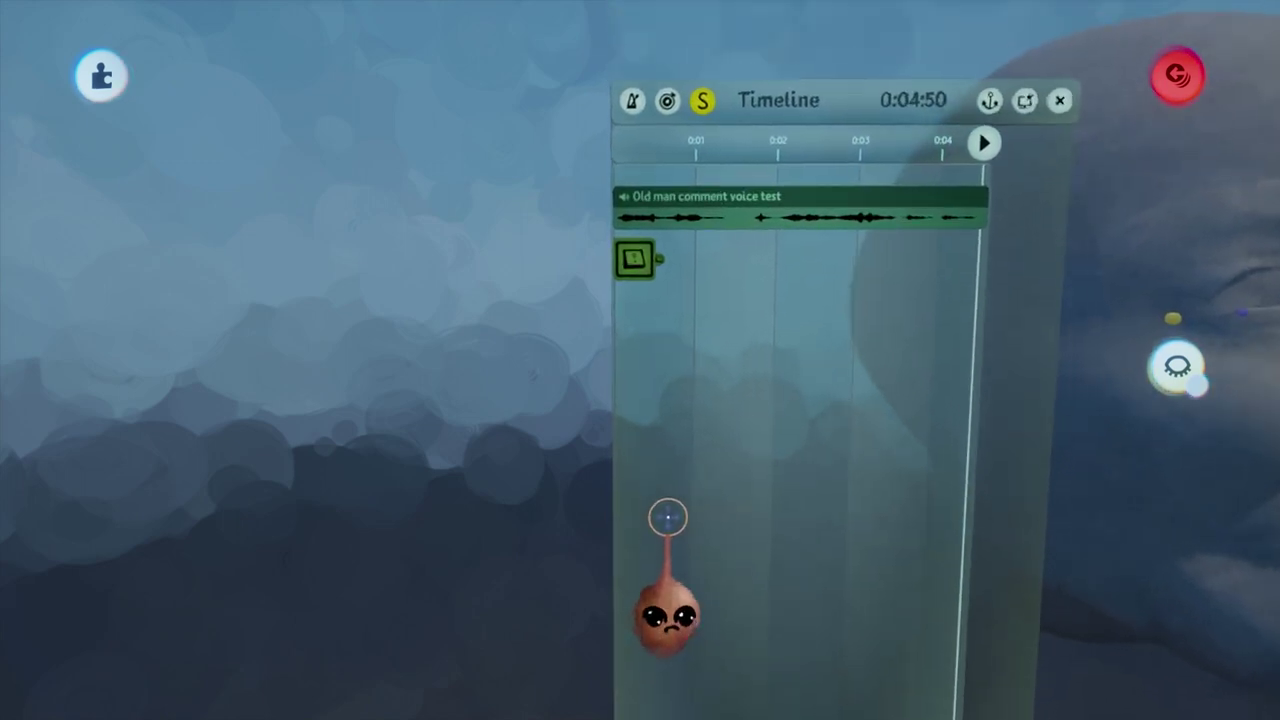
scroll(649, 509, down, 5)
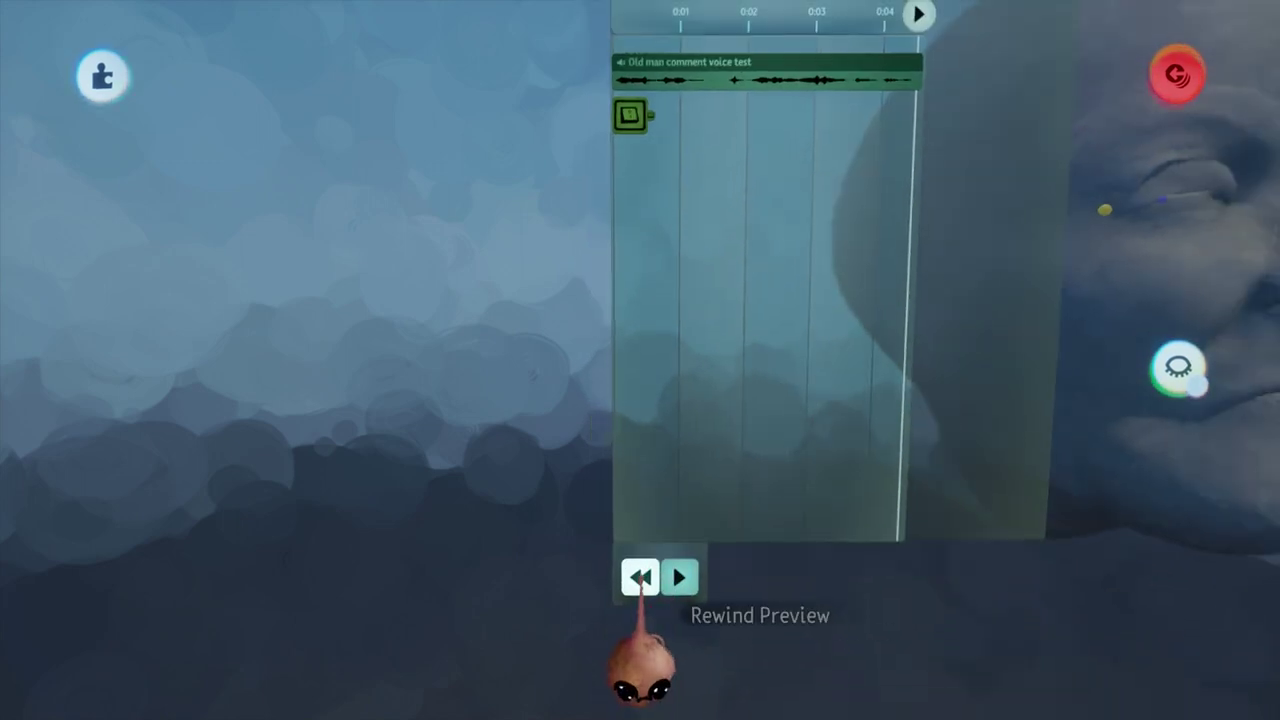
click(640, 580)
click(679, 579)
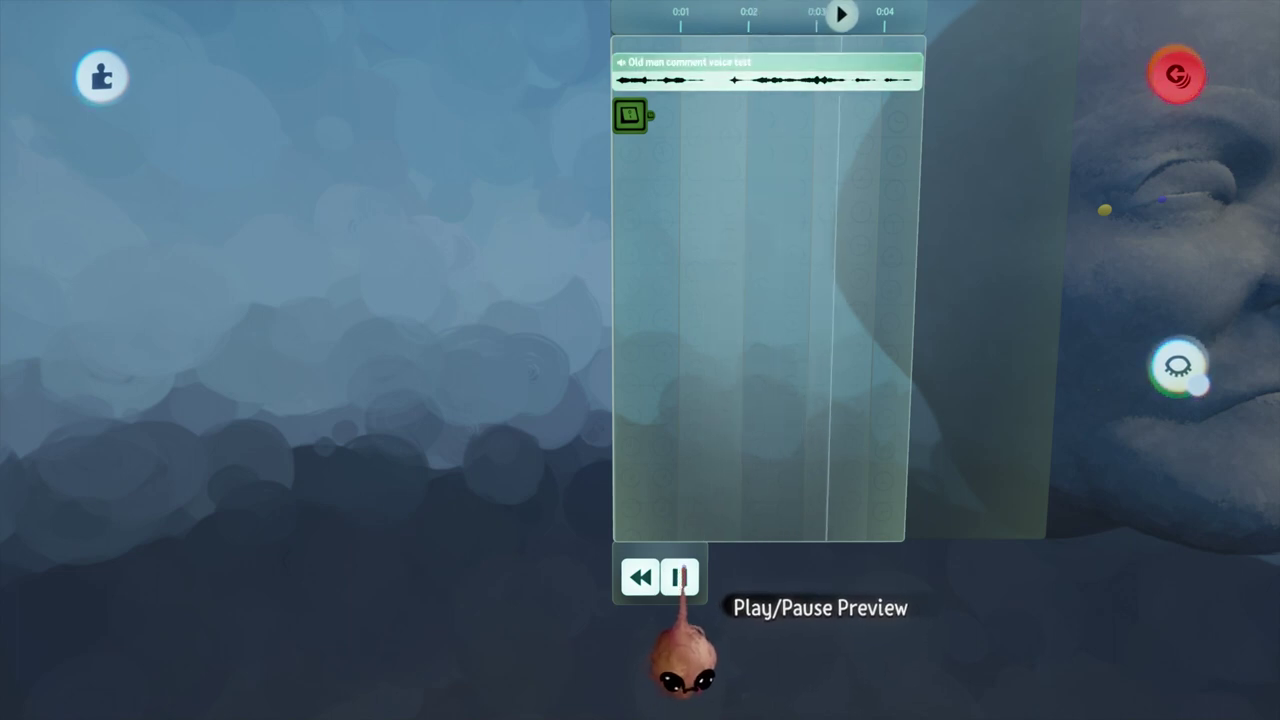
- Clone the first switch onto the row below, starting where the first ends, and shorten the copy and start its fade-out earlier
scroll(676, 578, up, 3)
scroll(673, 473, up, 5)
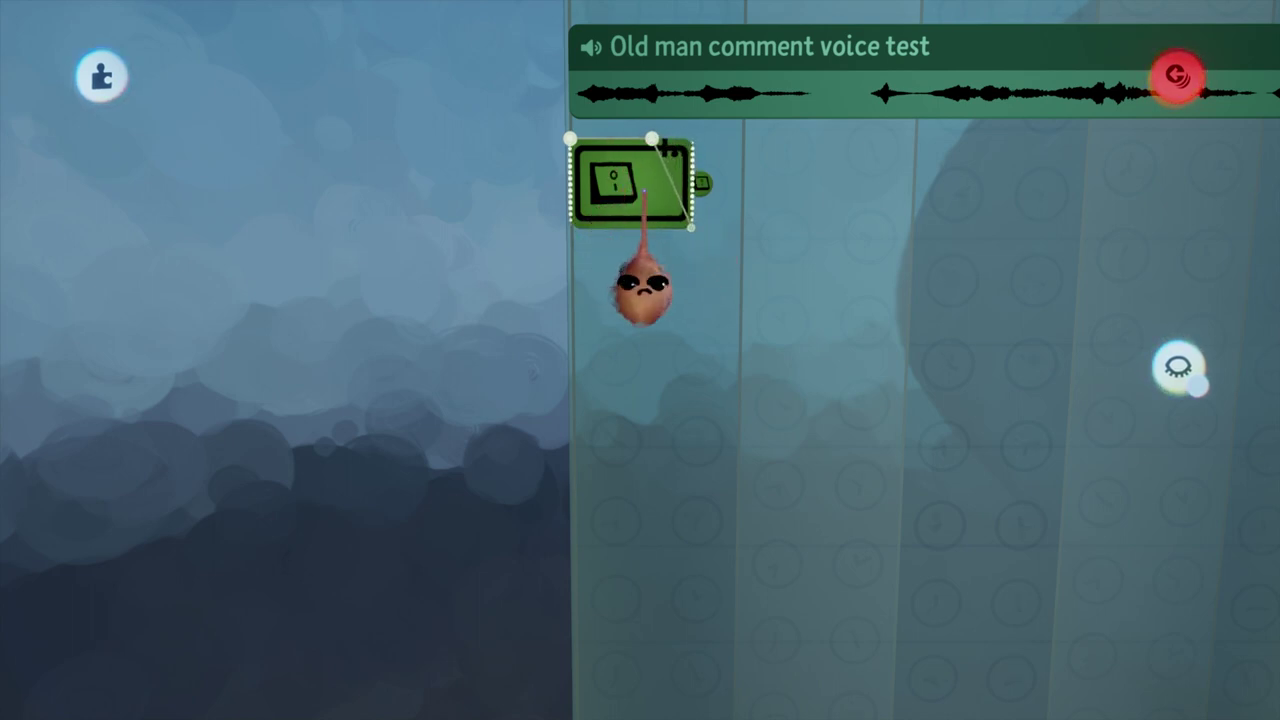
drag(652, 228, 771, 337)
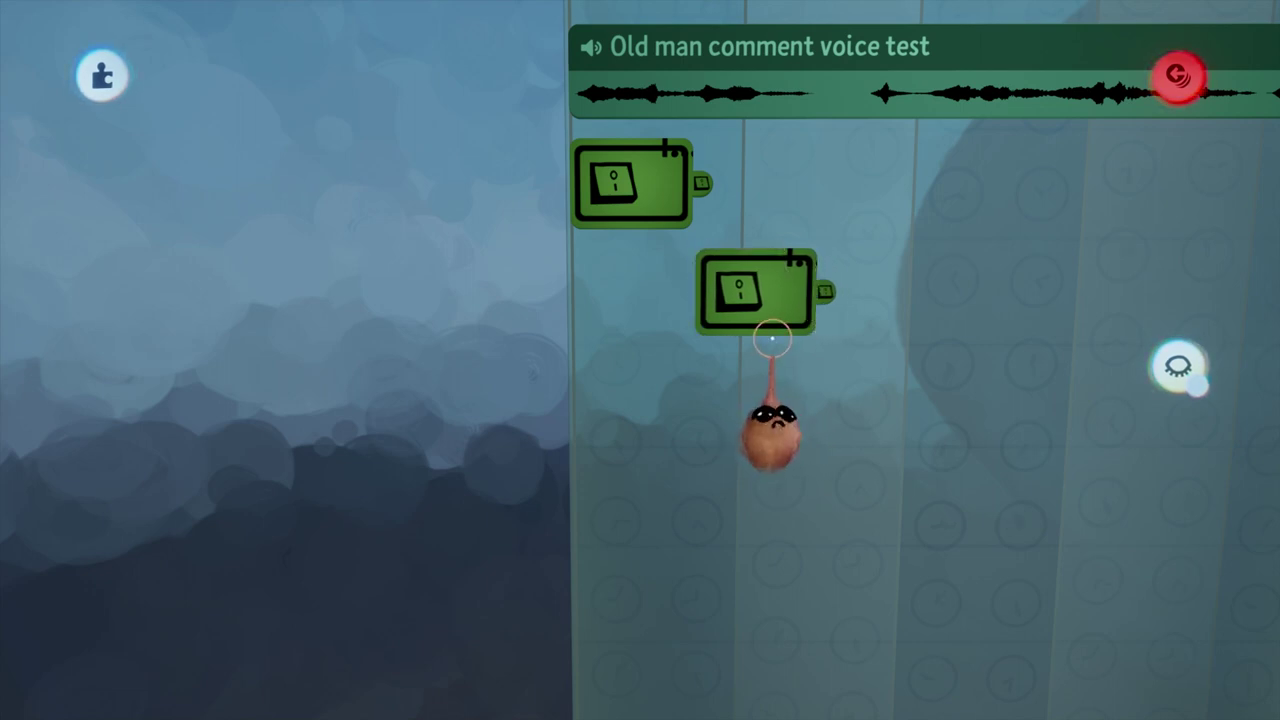
scroll(763, 337, right, 2)
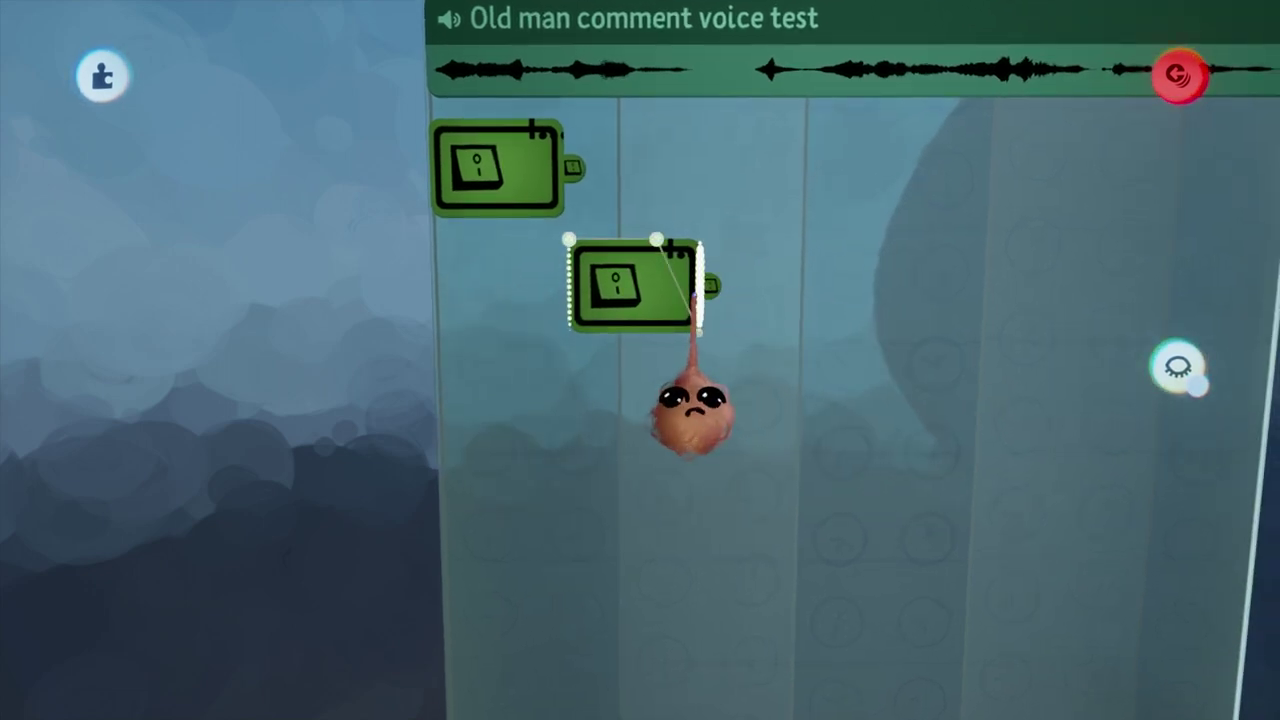
drag(699, 292, 681, 288)
drag(655, 380, 628, 335)
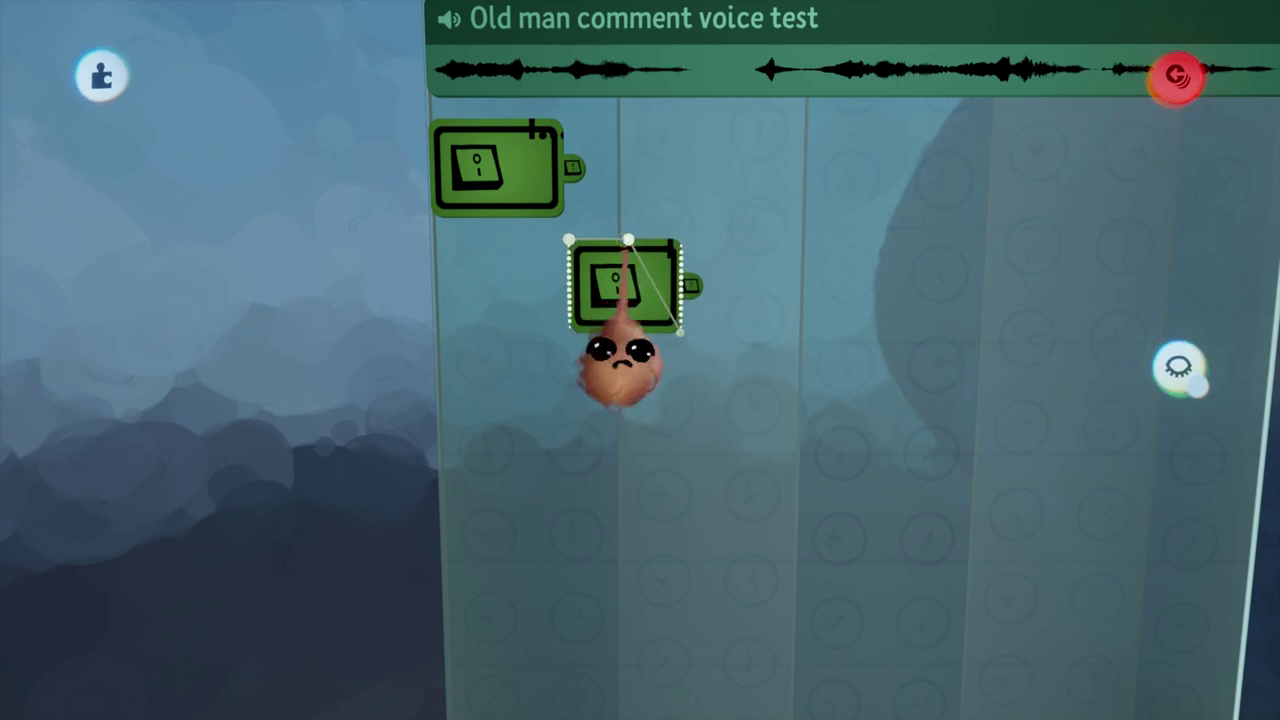
- Place a short third switch on the upper row ending at 0:02 and clone the second switch to start at 0:02
scroll(628, 242, down, 1)
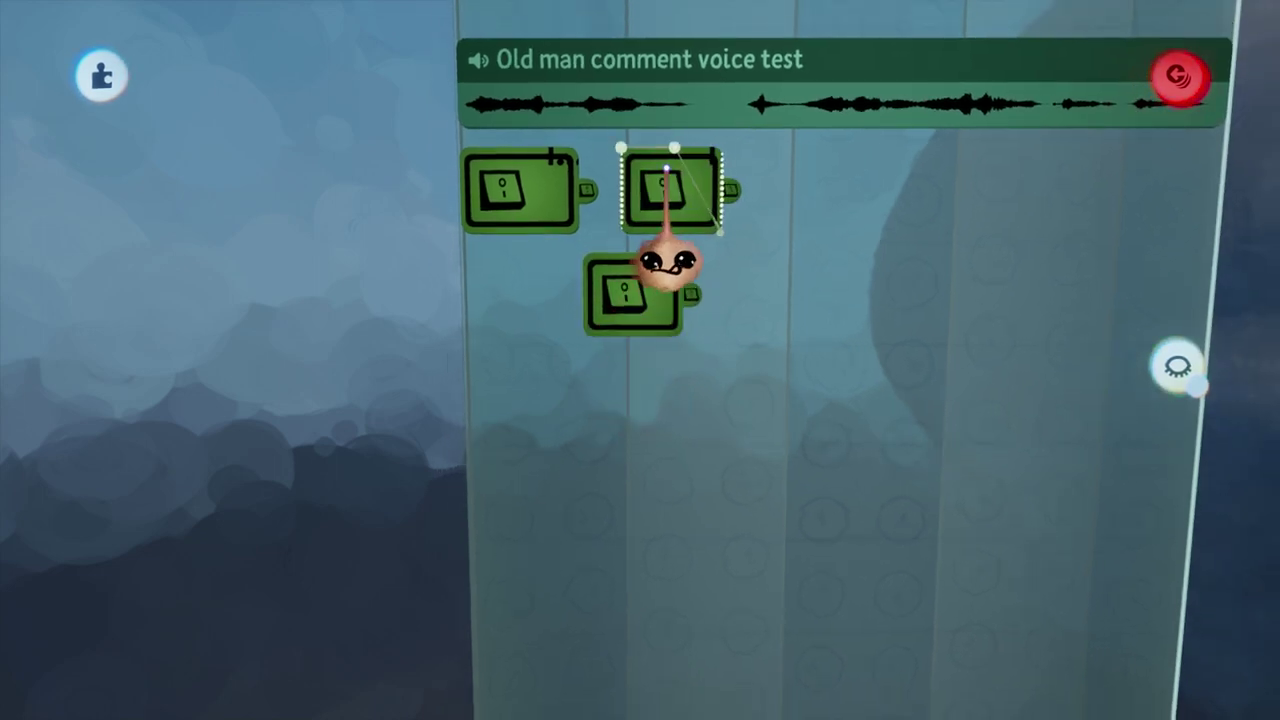
drag(667, 262, 683, 280)
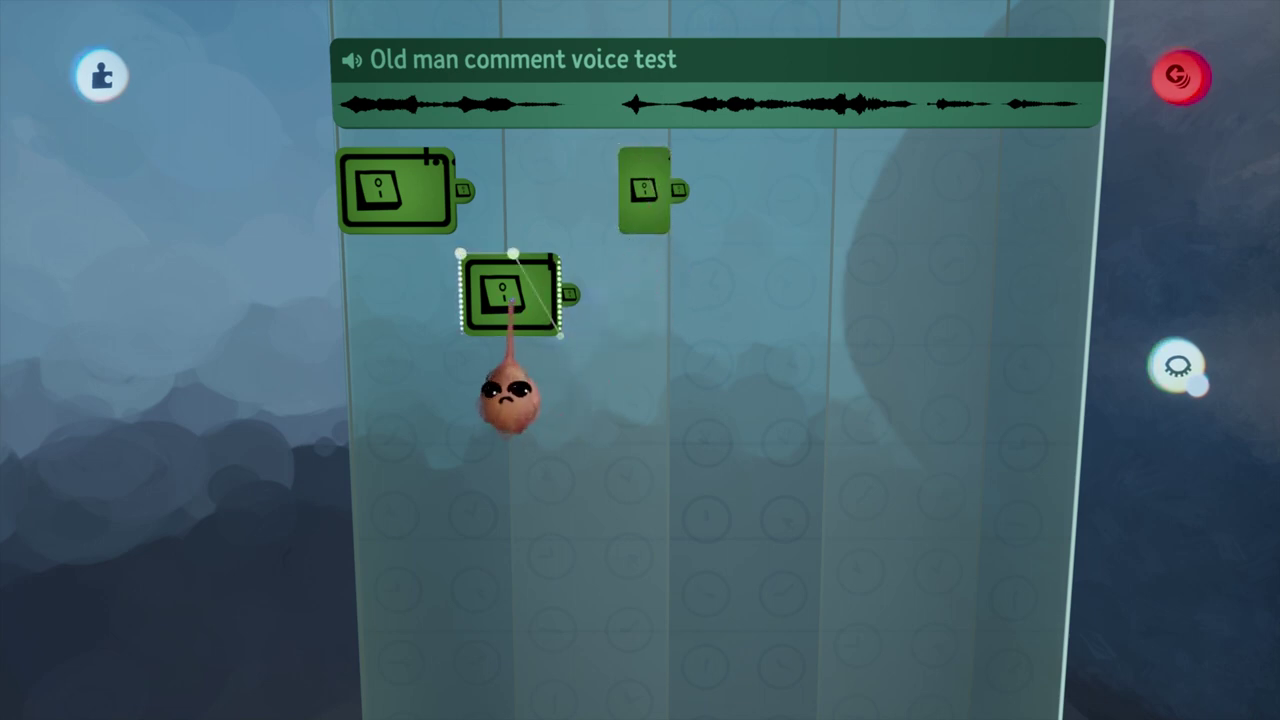
drag(512, 300, 733, 257)
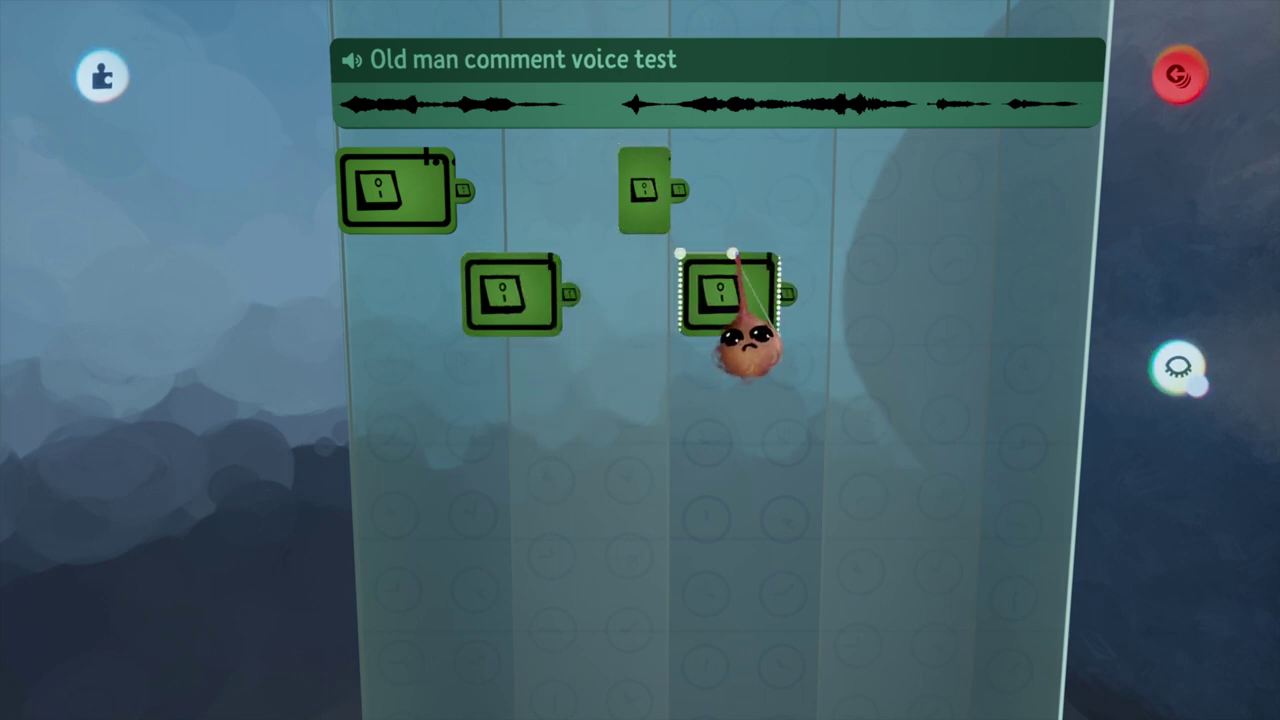
drag(748, 345, 741, 347)
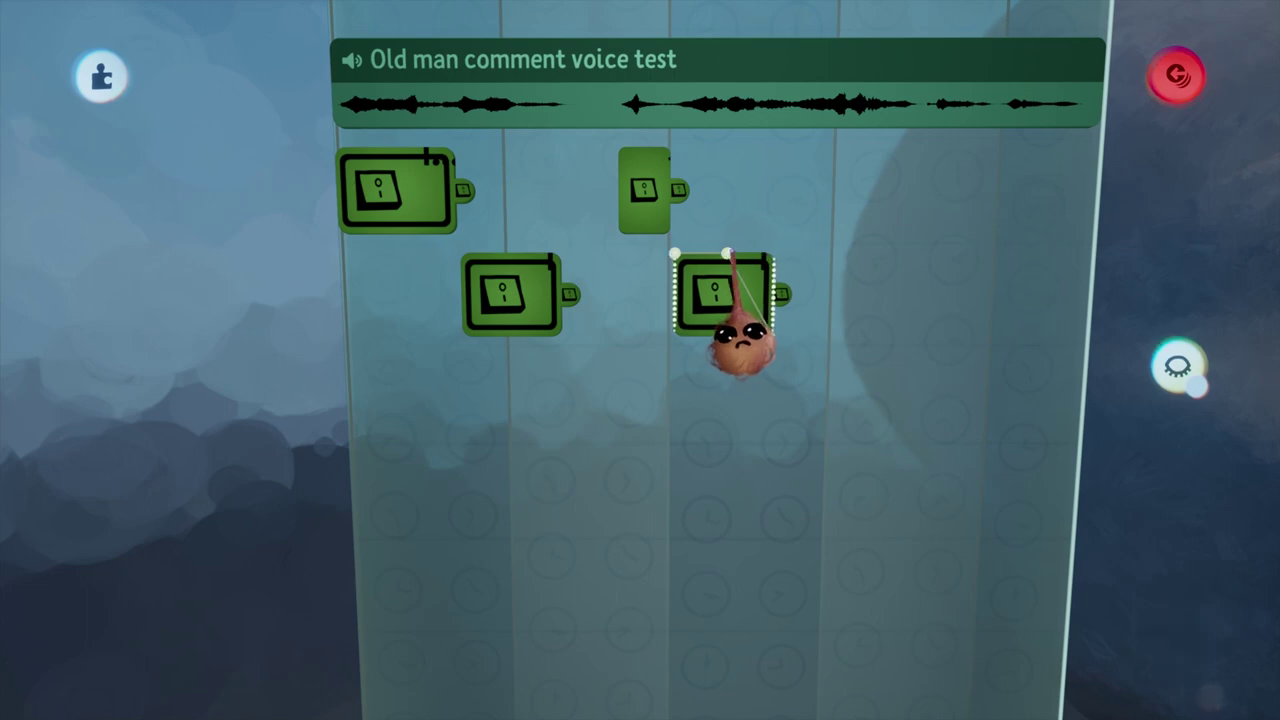
- Preview the timeline from the beginning and lengthen the fourth switch with its fade-out starting later
scroll(712, 380, down, 5)
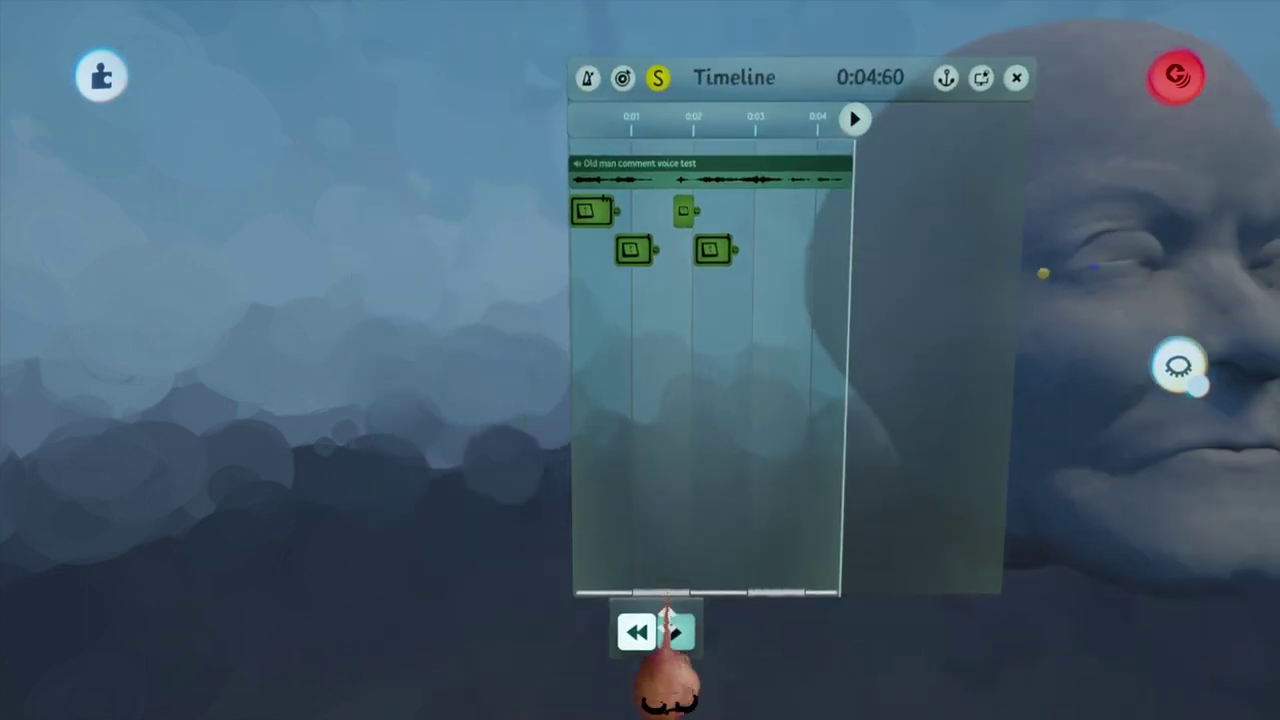
click(637, 632)
click(679, 632)
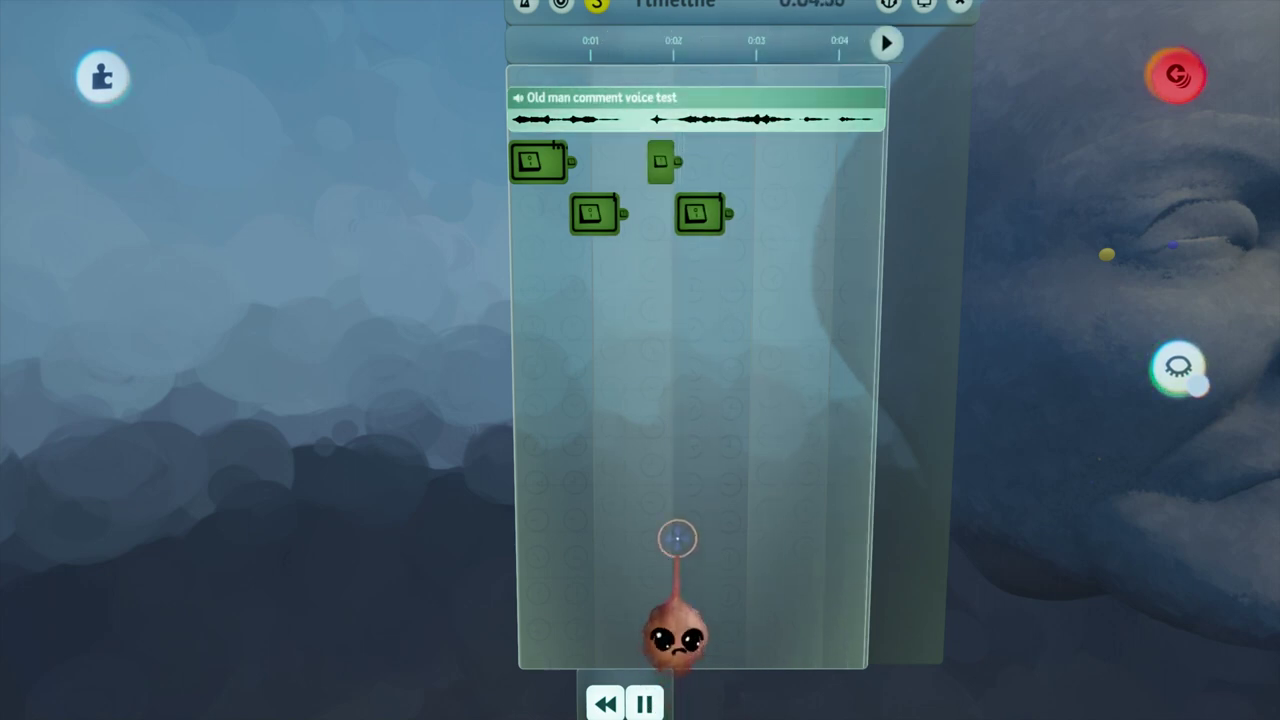
scroll(660, 383, up, 4)
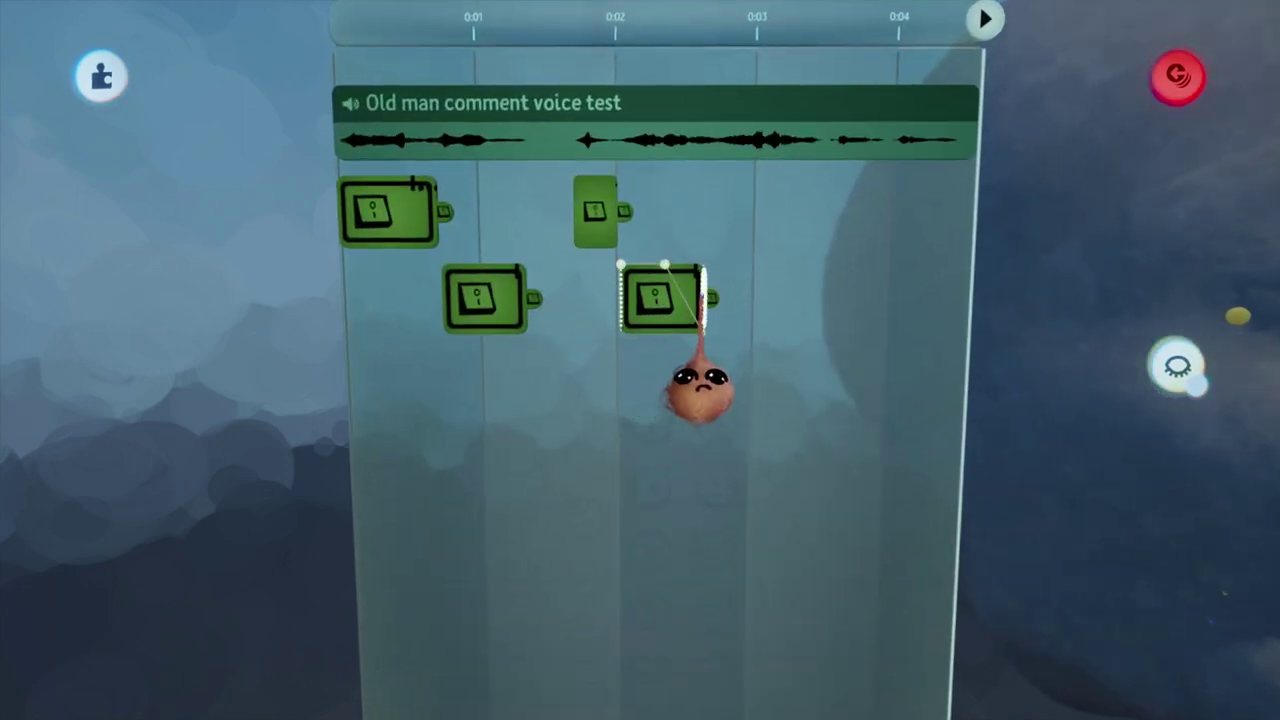
drag(703, 300, 711, 291)
drag(720, 370, 730, 364)
- Replay the timeline and clone the fourth switch onto the upper row, starting where the fourth ends
scroll(726, 323, down, 4)
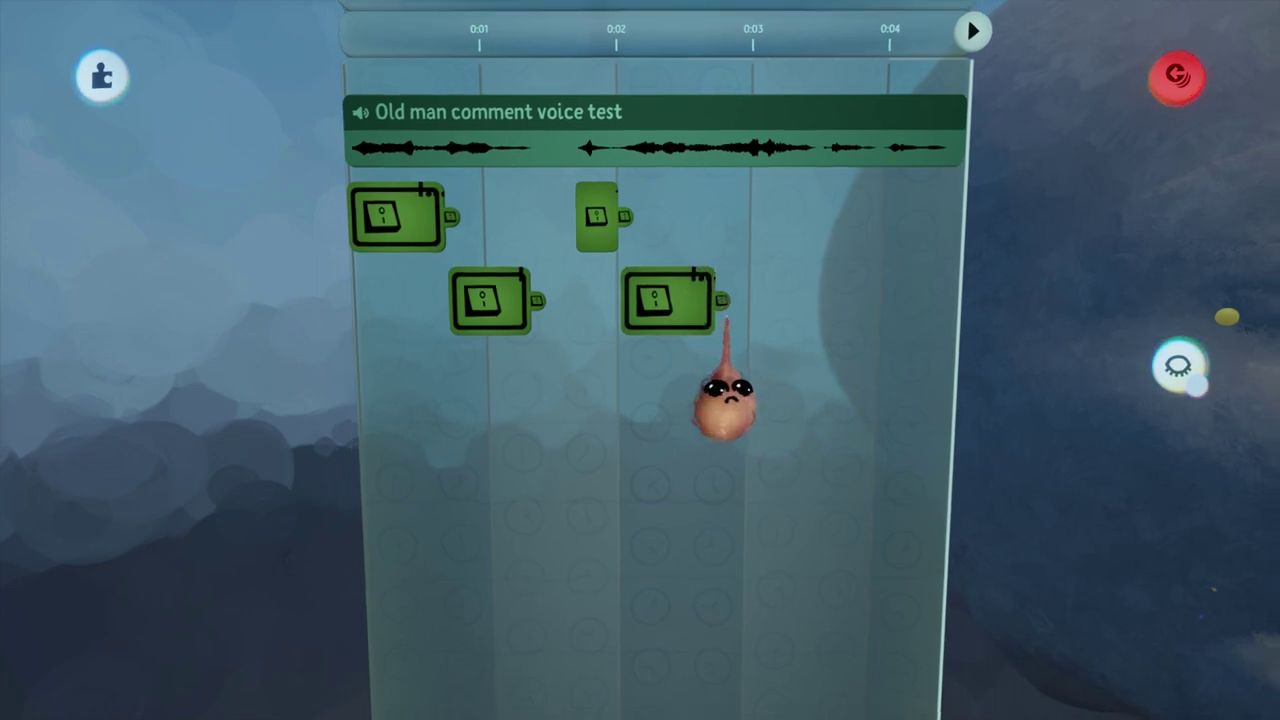
click(676, 571)
click(713, 572)
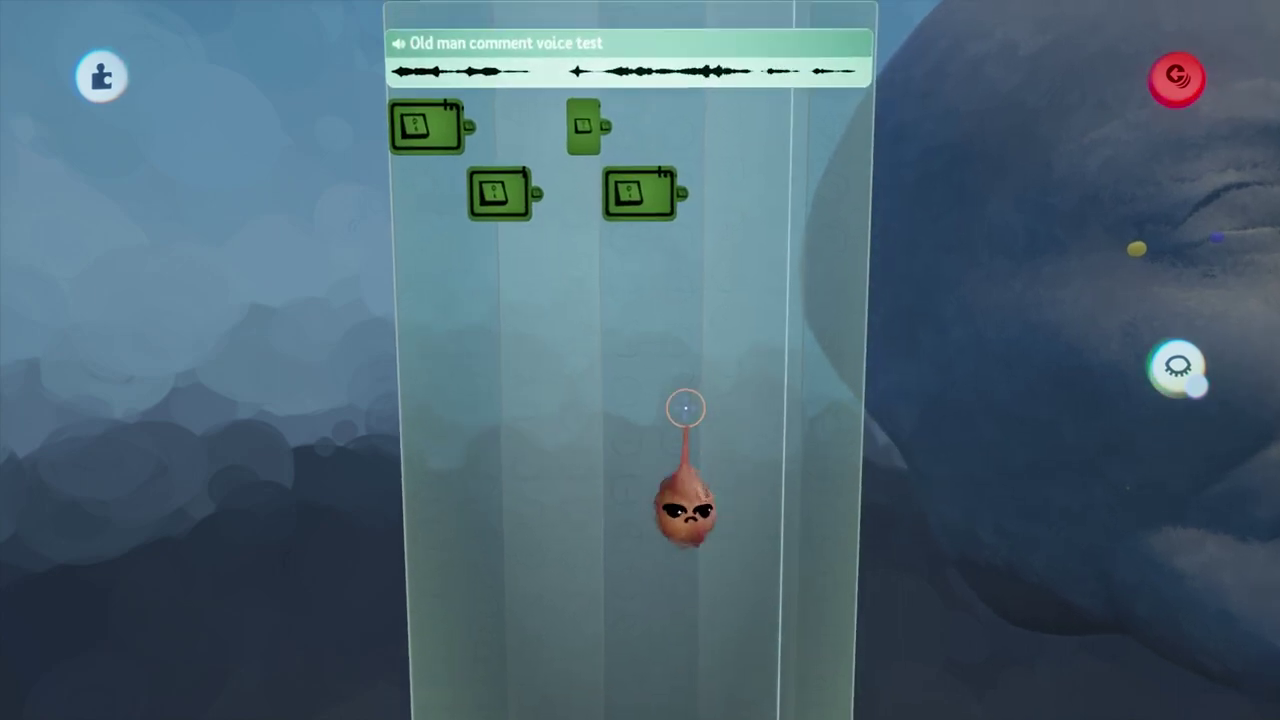
scroll(685, 408, up, 4)
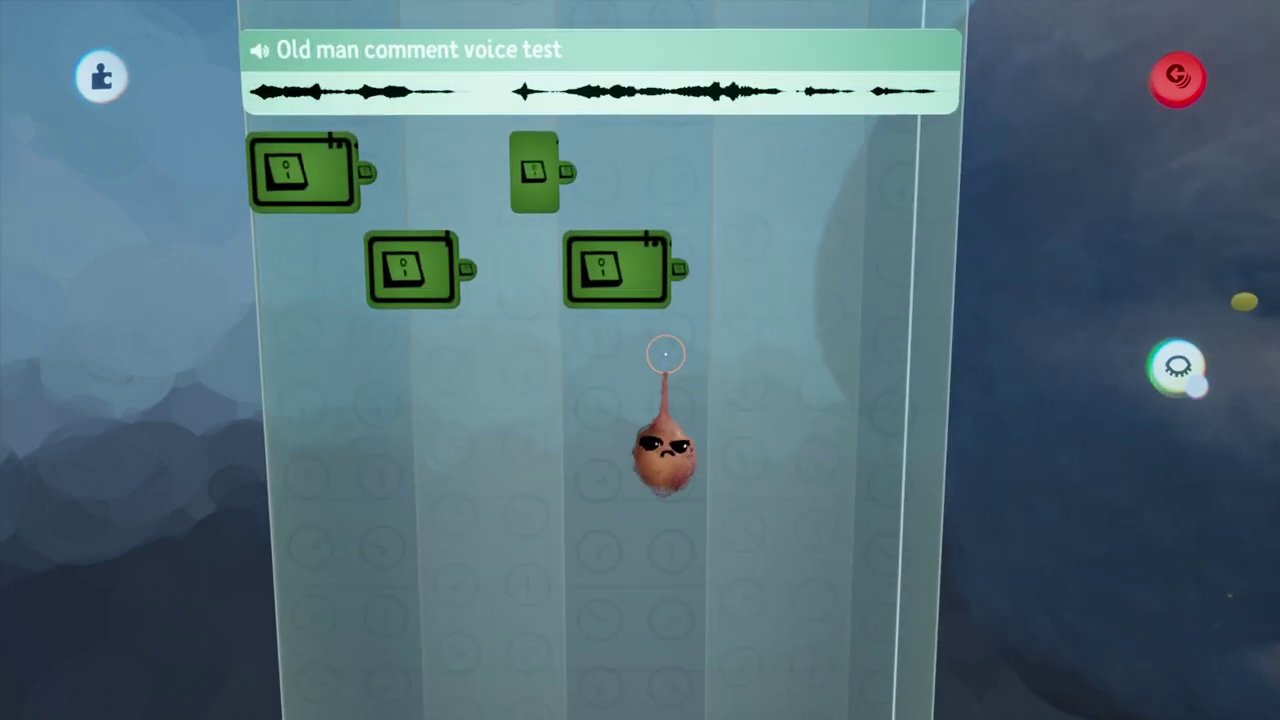
mouse_move(622, 268)
mouse_down()
mouse_move(631, 188)
mouse_move(703, 147)
mouse_move(738, 148)
mouse_up()
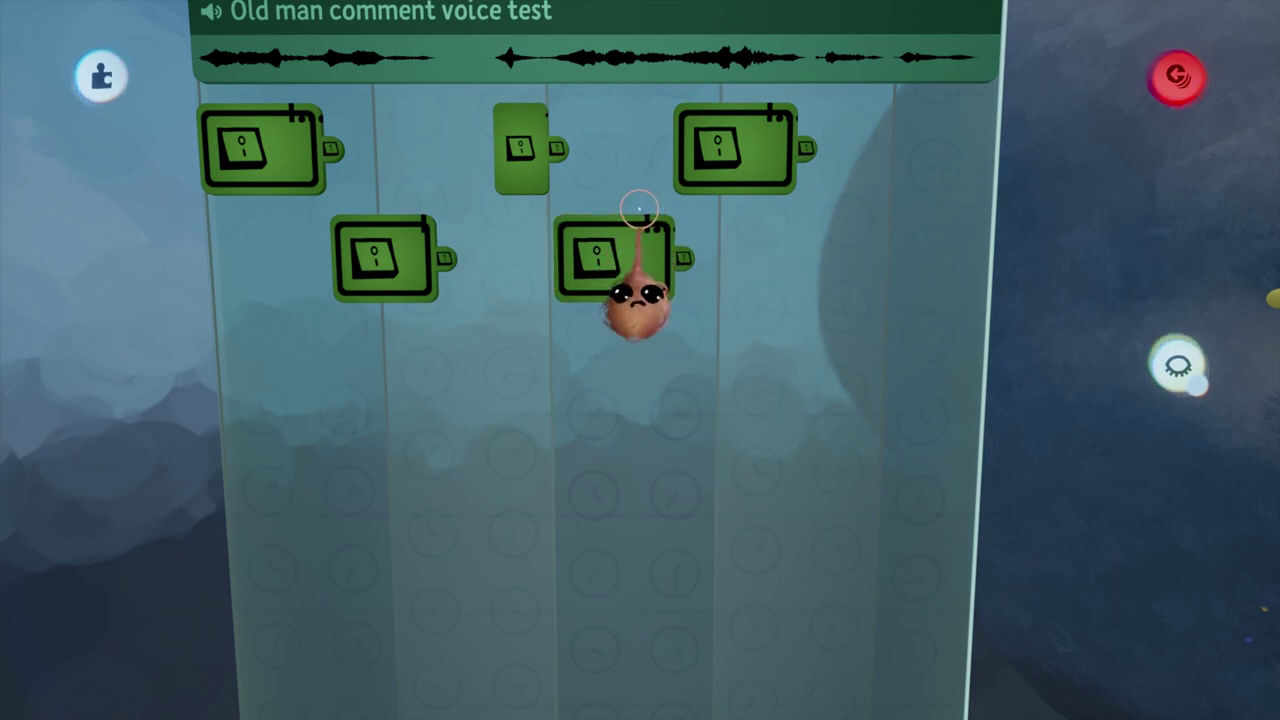
- Add a short sixth switch on the lower row before 0:04 and a shorter seventh on the upper row starting at 0:04
scroll(737, 172, right, 2)
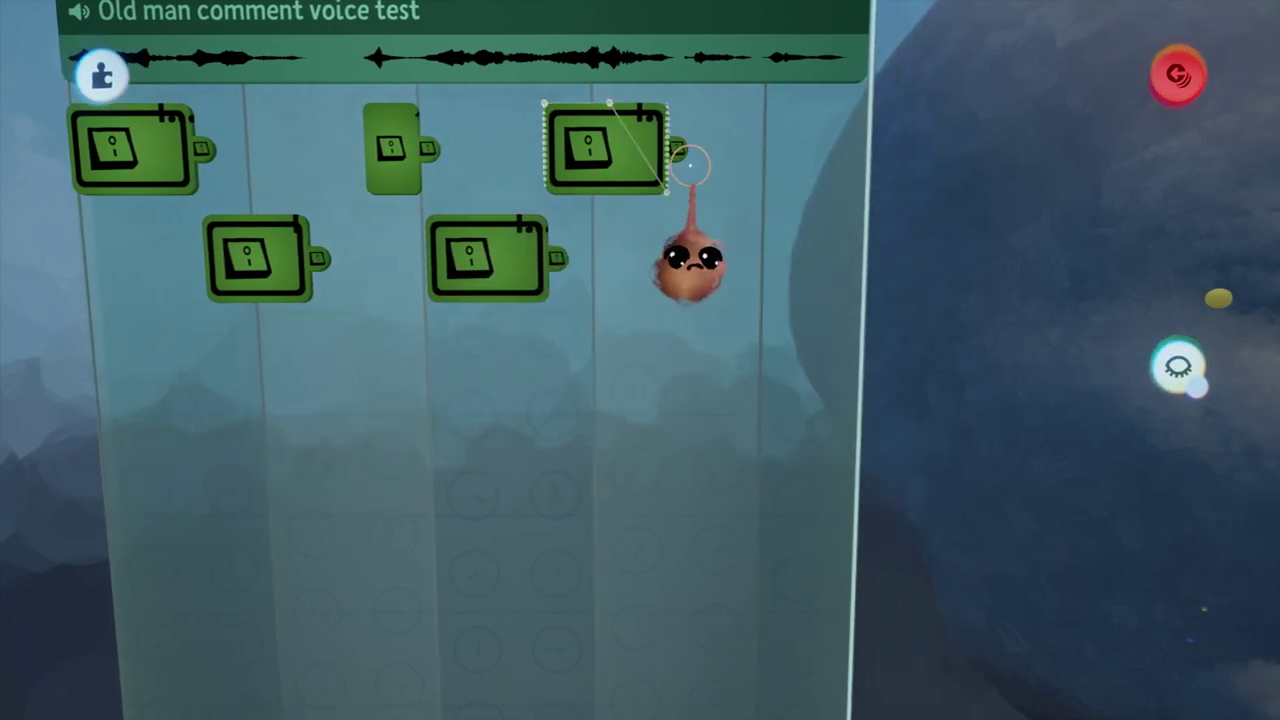
click(662, 255)
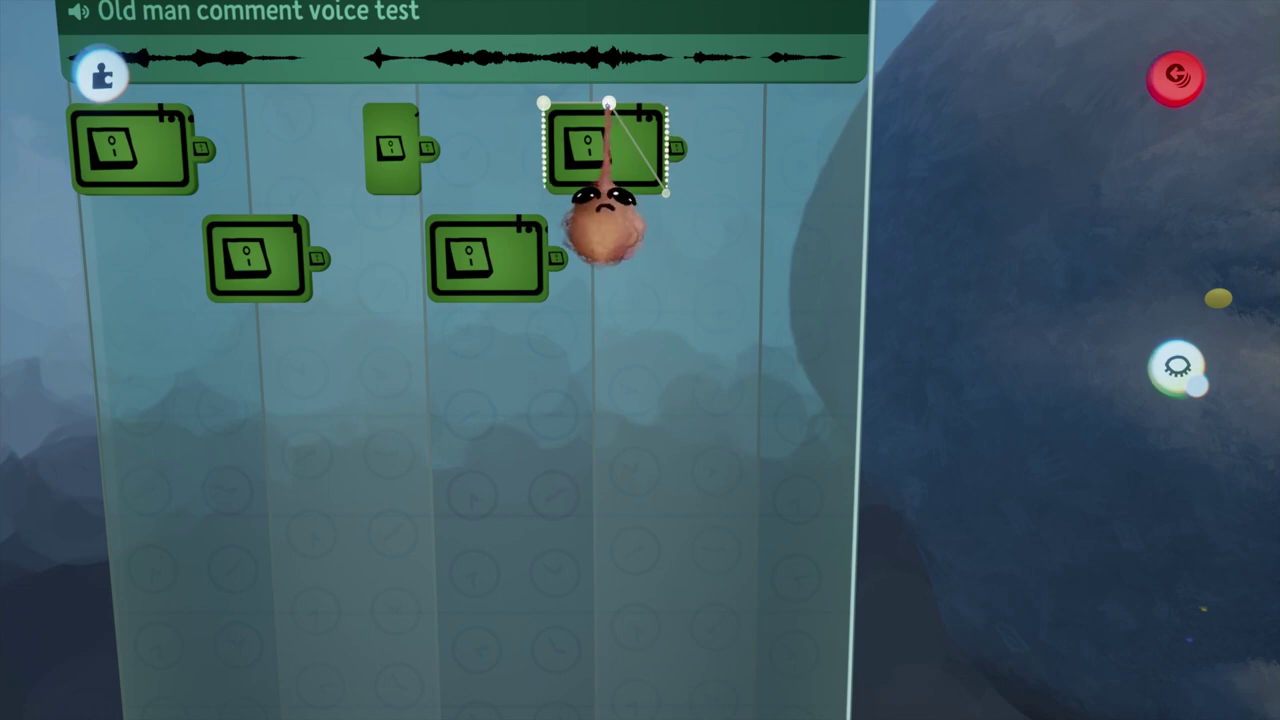
click(615, 159)
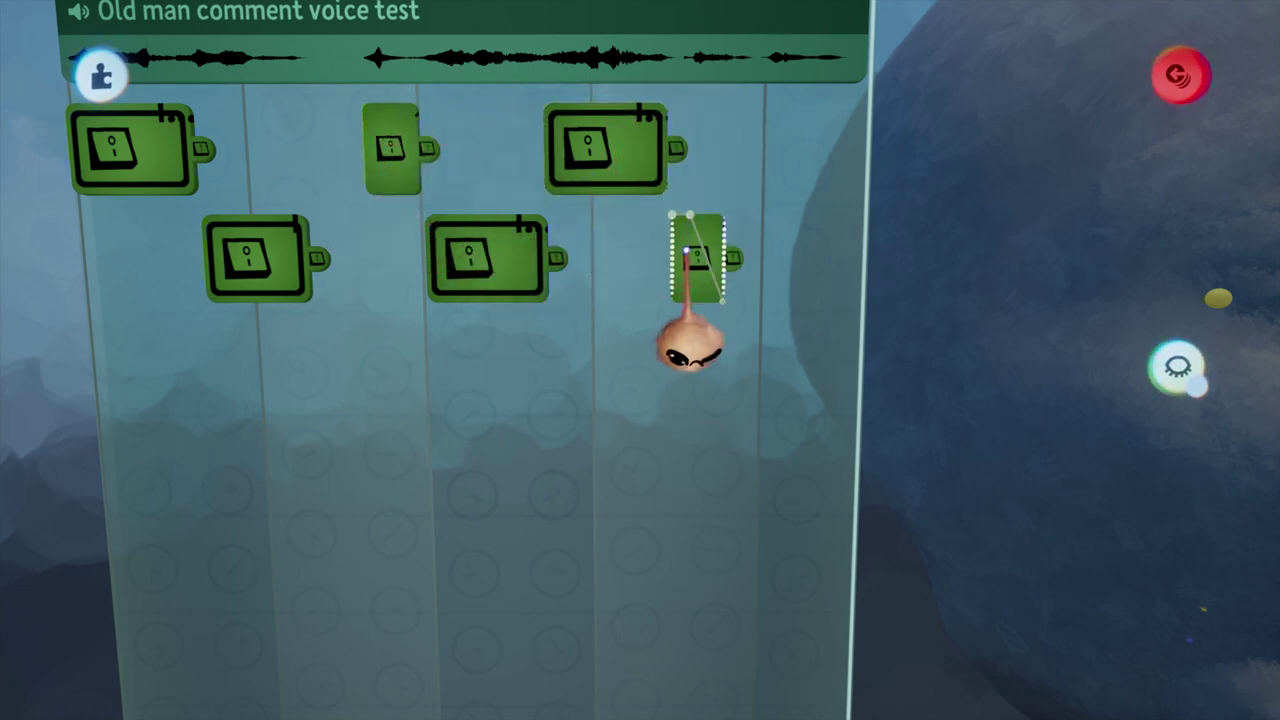
drag(686, 250, 696, 238)
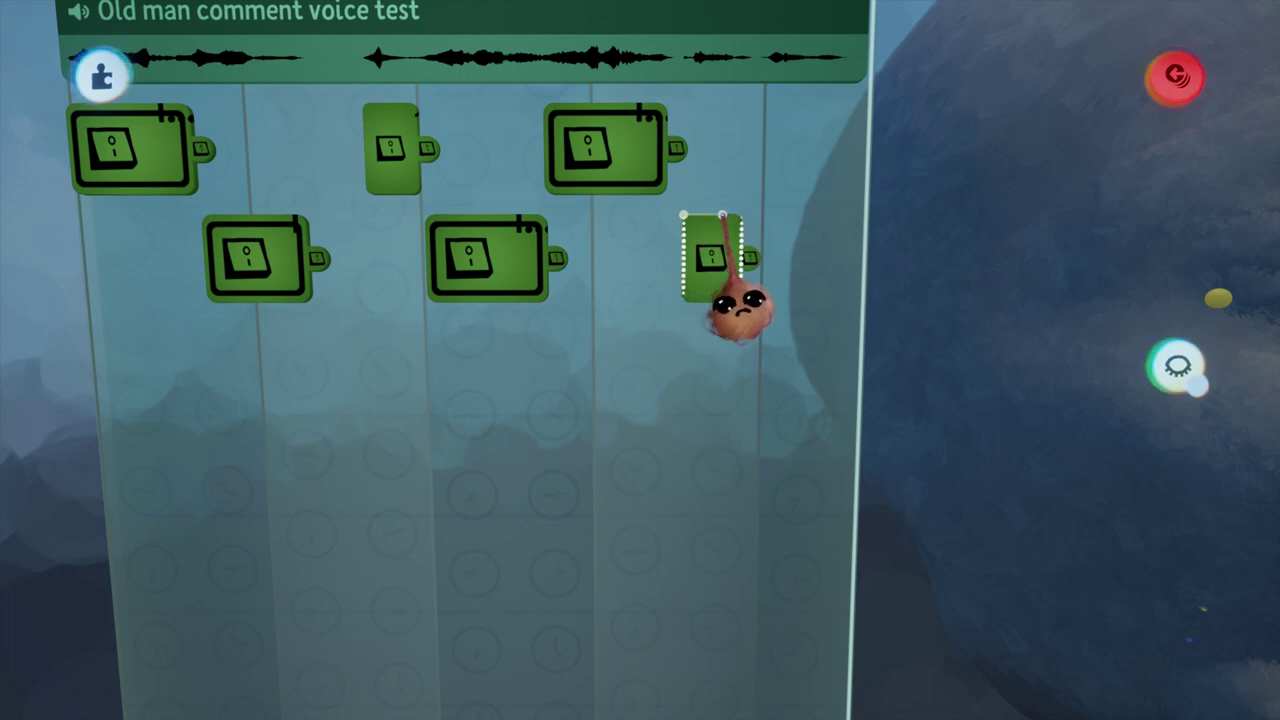
drag(694, 314, 845, 255)
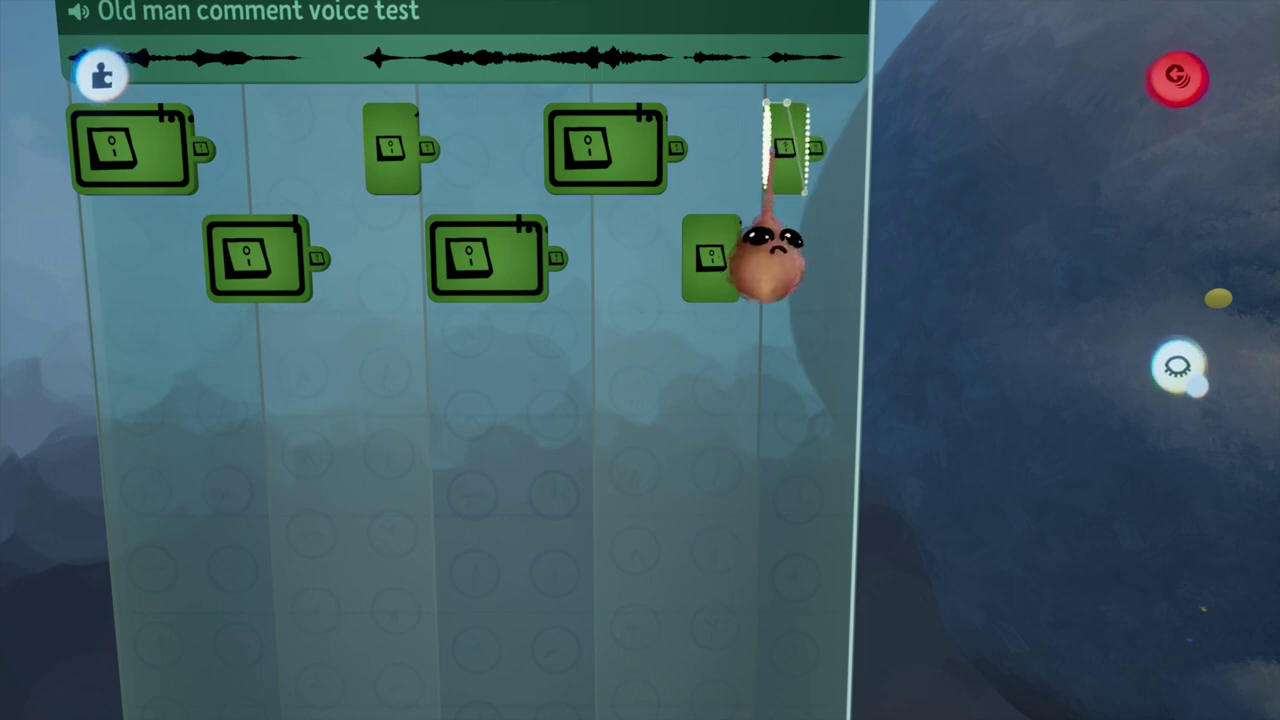
- Clone the seventh switch onto the lower row near the end of the voice clip and adjust the copy's start and end
drag(772, 250, 808, 360)
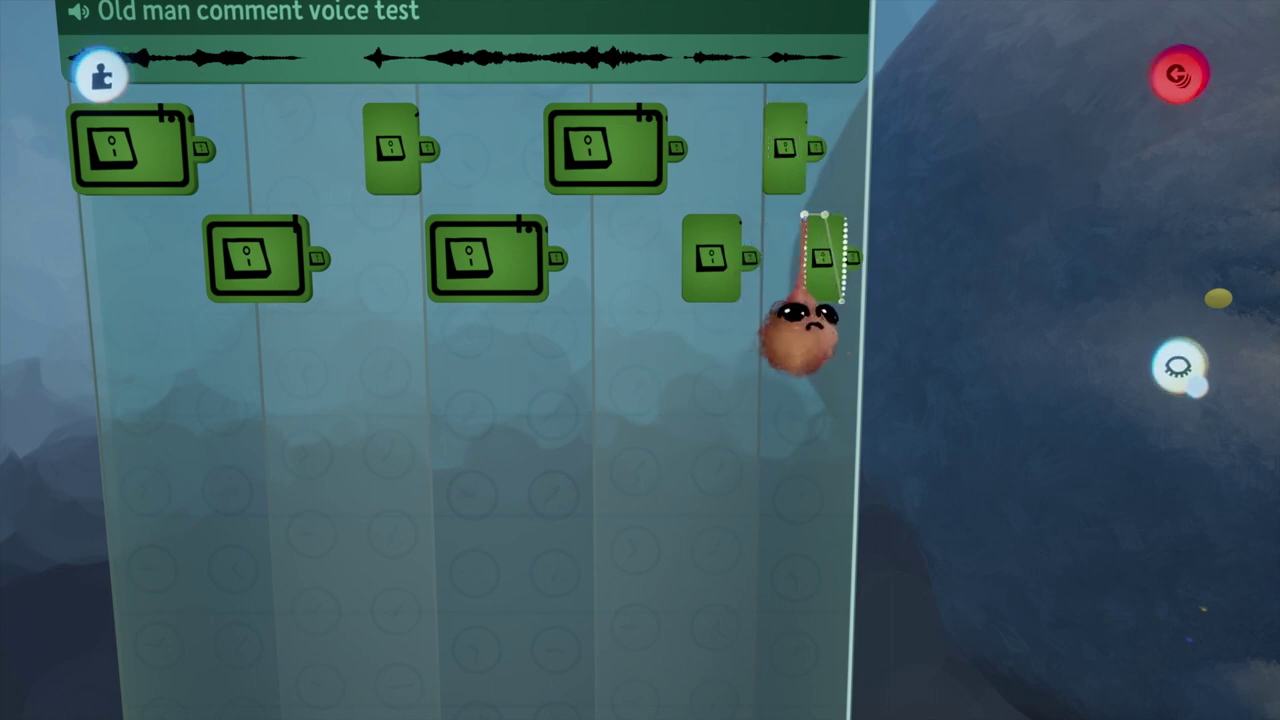
drag(815, 308, 800, 352)
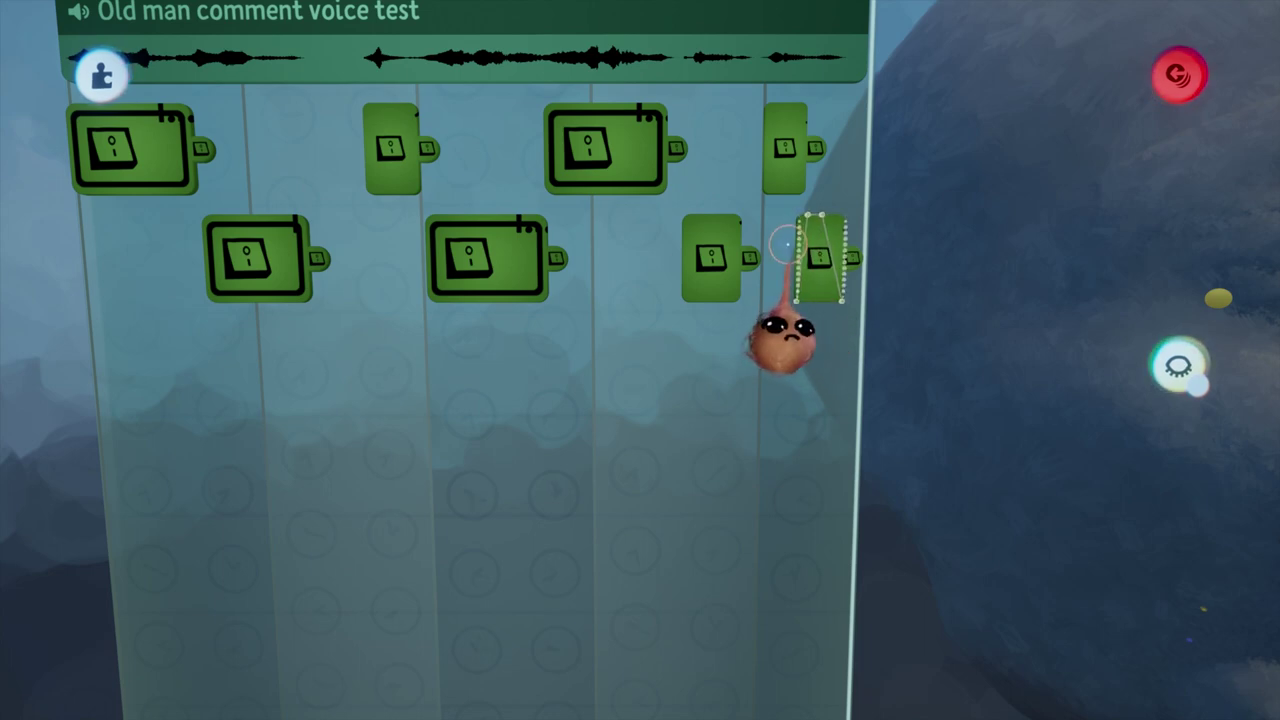
drag(783, 338, 830, 333)
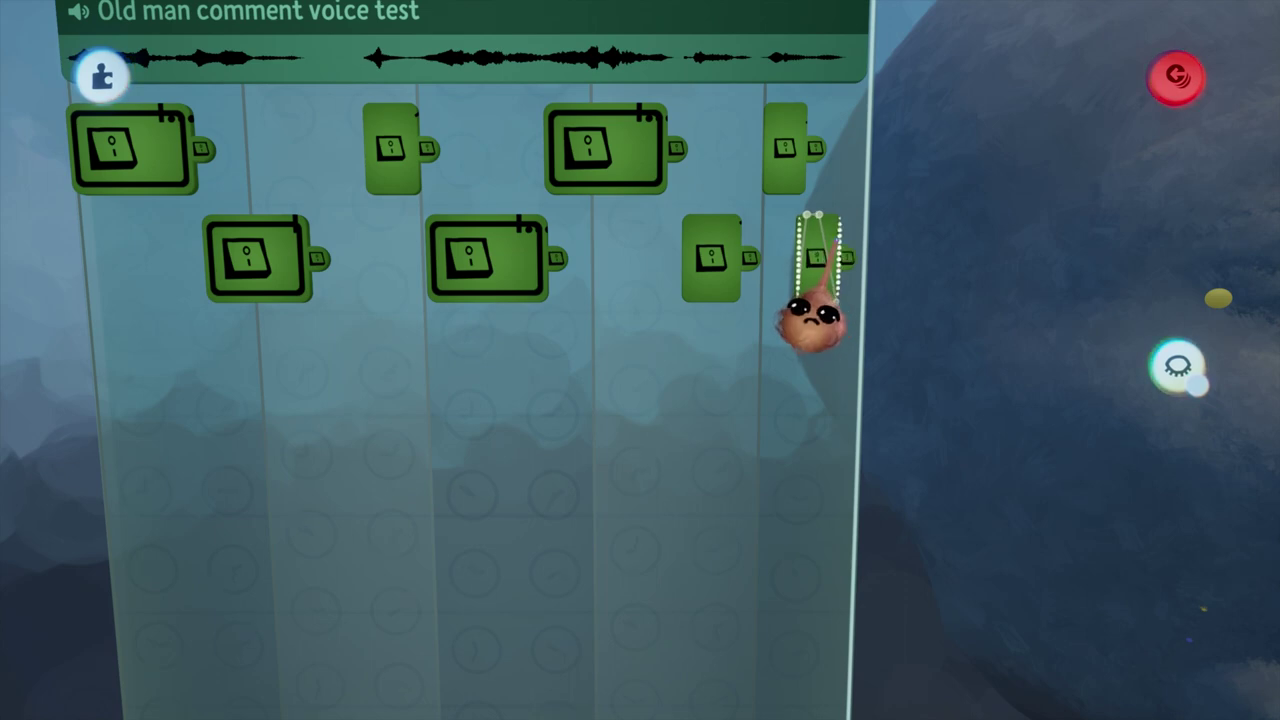
- Wire the on/off outputs of the timeline's switches to the first keyframe in the microchip
scroll(755, 450, down, 5)
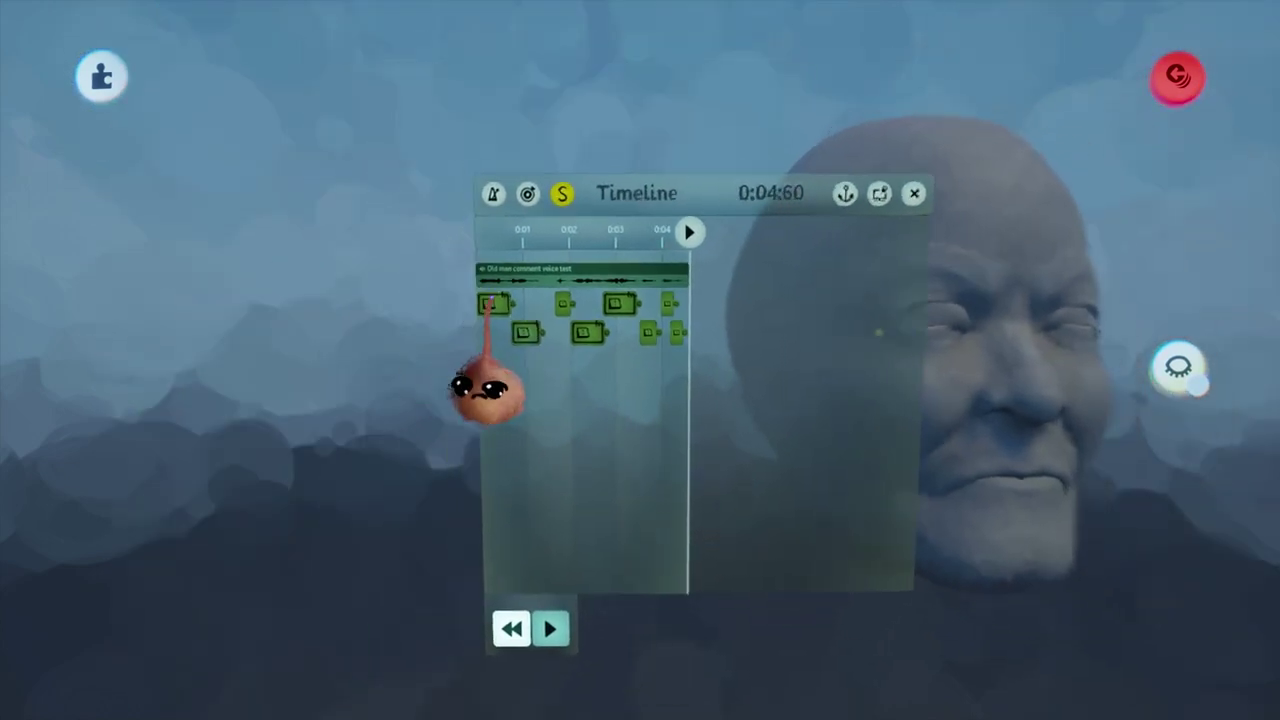
scroll(500, 312, up, 3)
middle_drag(357, 491, 637, 170)
drag(637, 170, 486, 77)
middle_drag(573, 488, 636, 472)
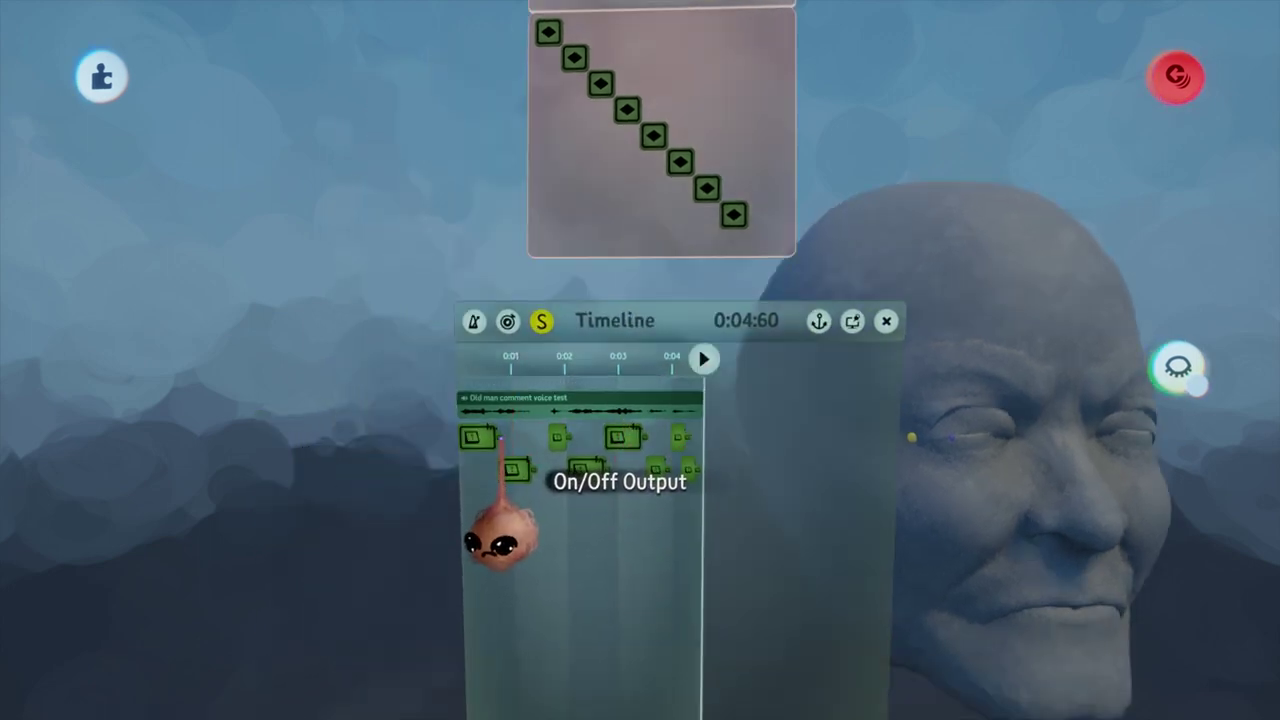
drag(499, 437, 526, 33)
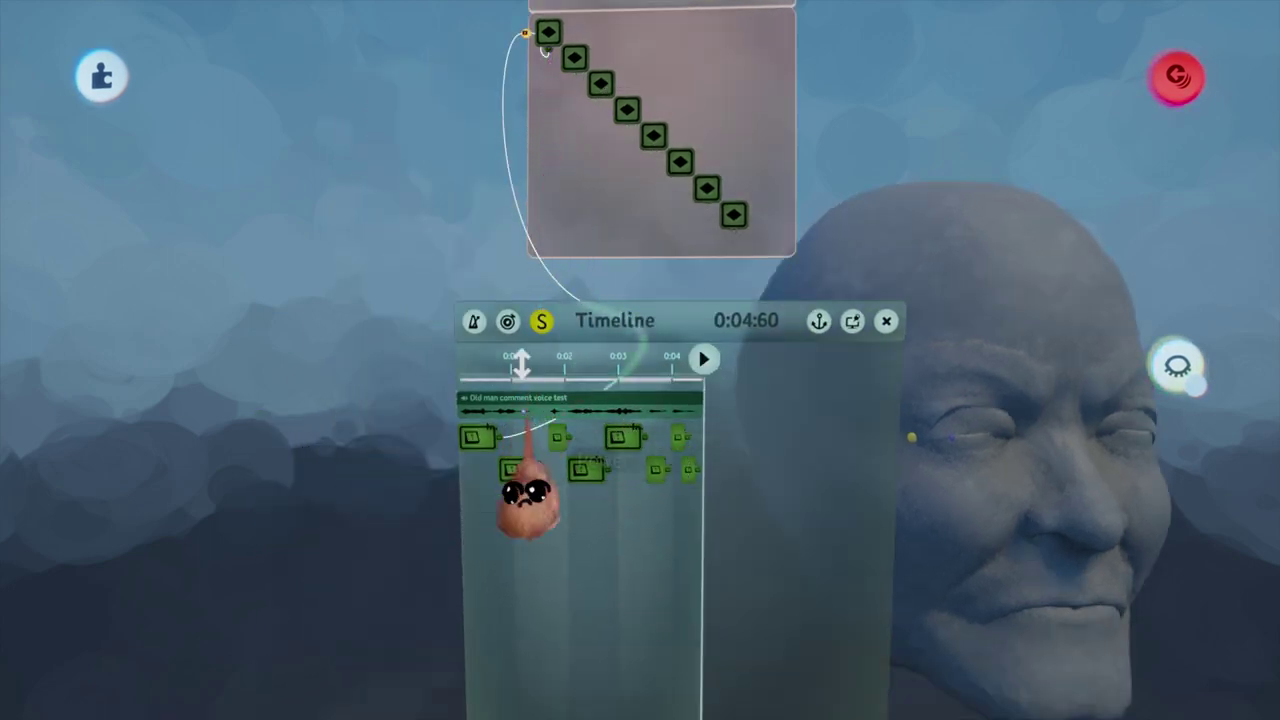
drag(534, 469, 547, 51)
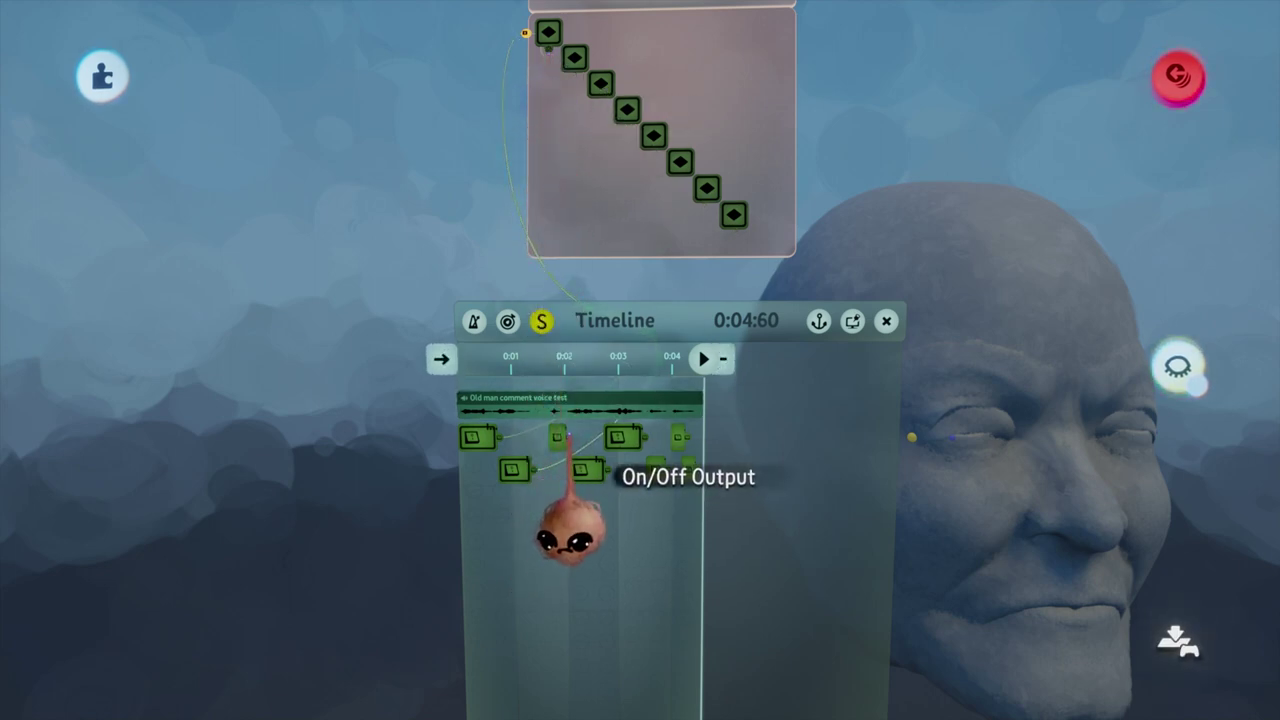
drag(569, 432, 547, 50)
middle_drag(614, 475, 671, 645)
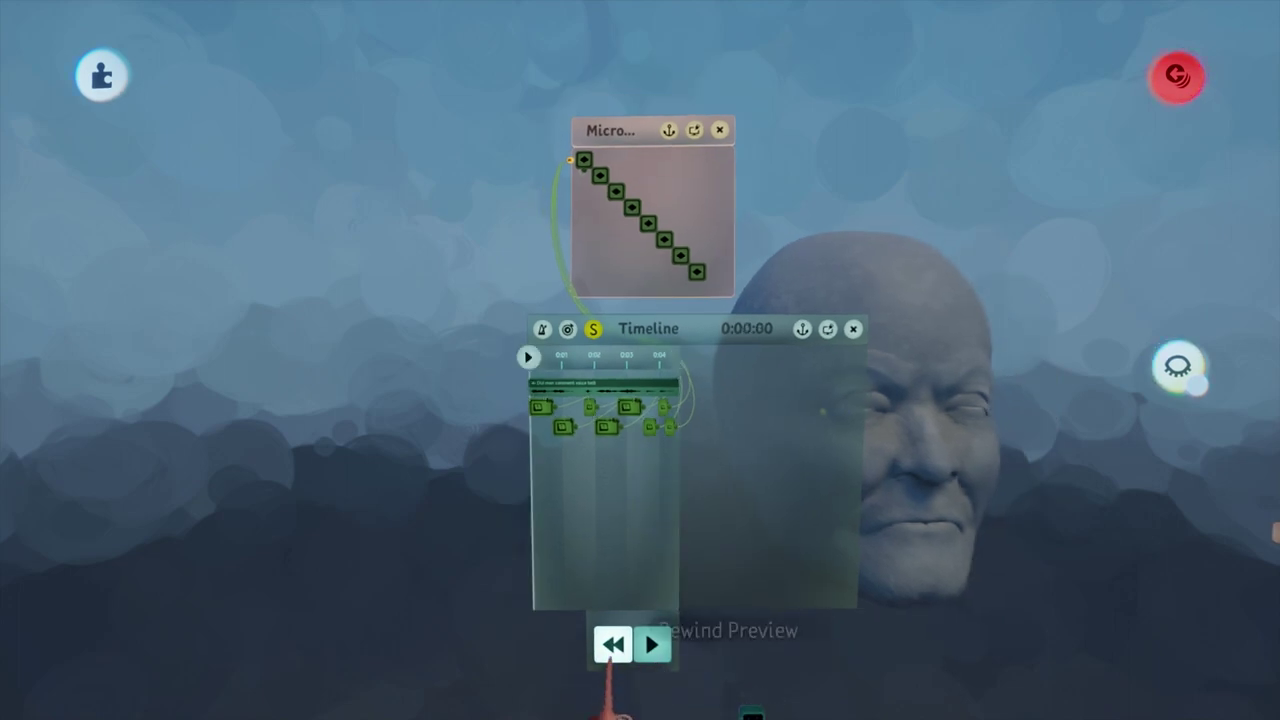
- Preview the timeline repeatedly from the beginning to check the mouth movement against the voice clip
click(652, 644)
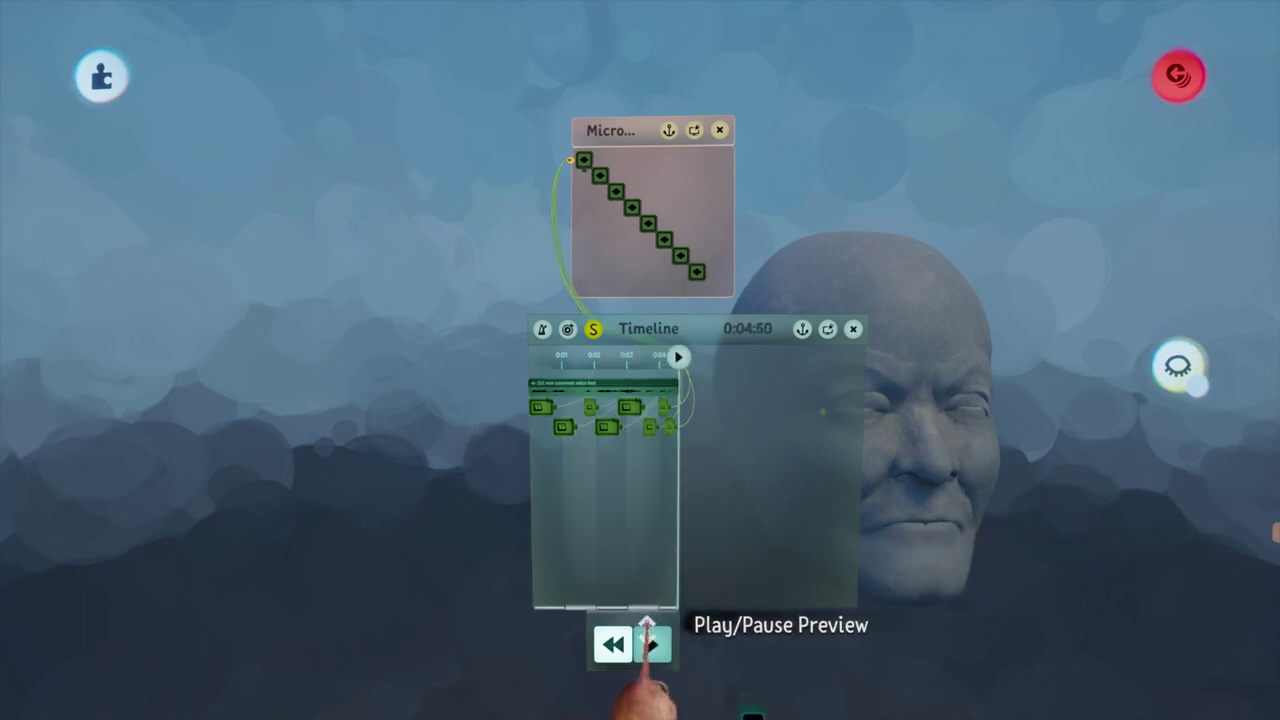
click(614, 645)
click(652, 645)
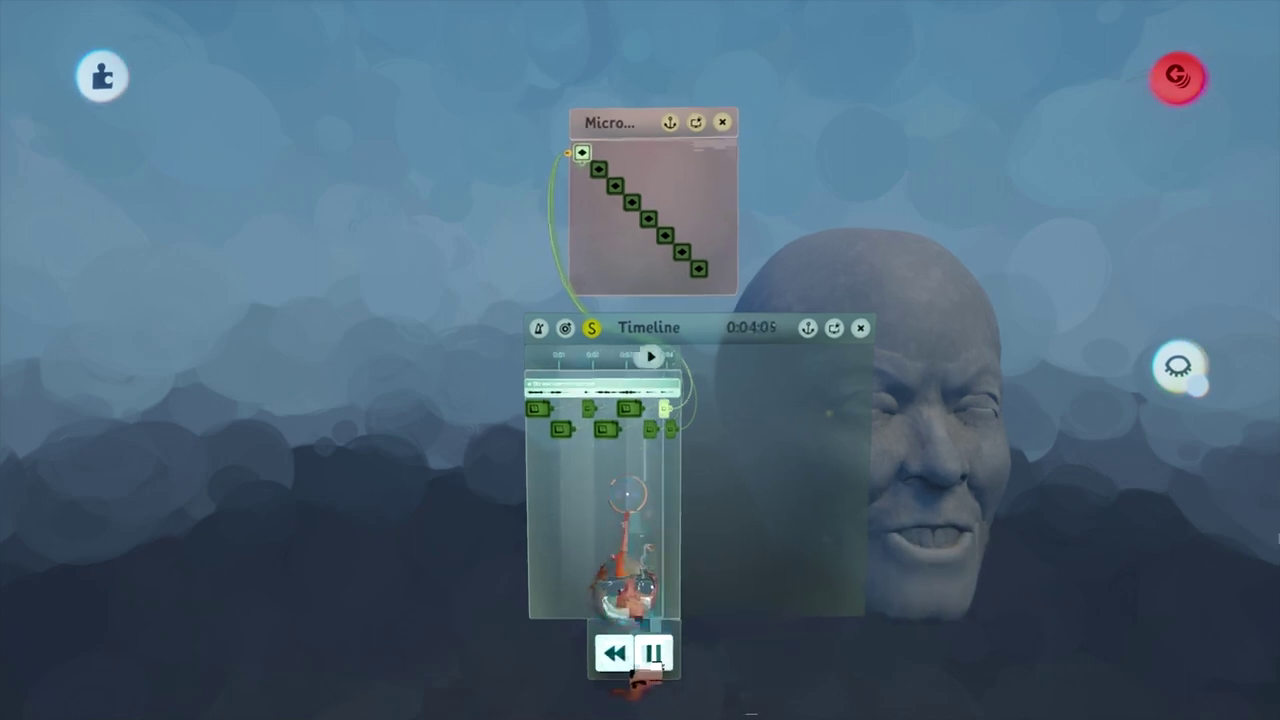
scroll(620, 480, up, 2)
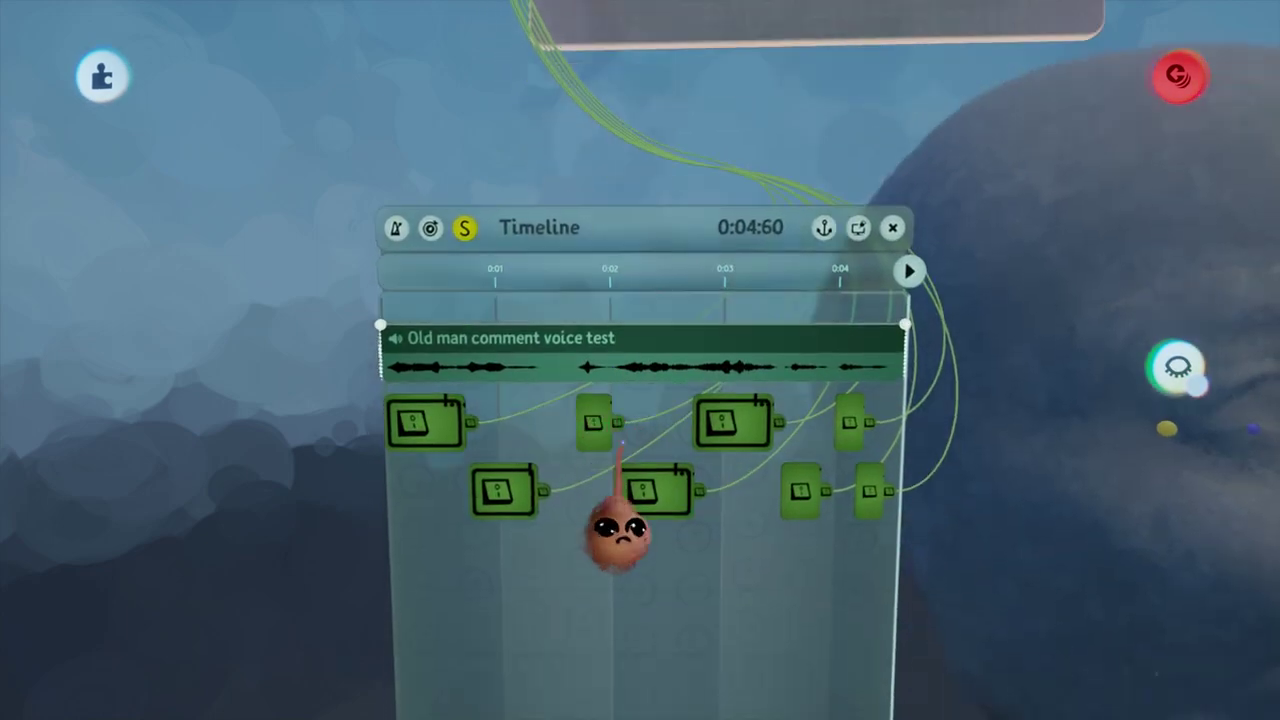
scroll(630, 520, down, 2)
click(612, 706)
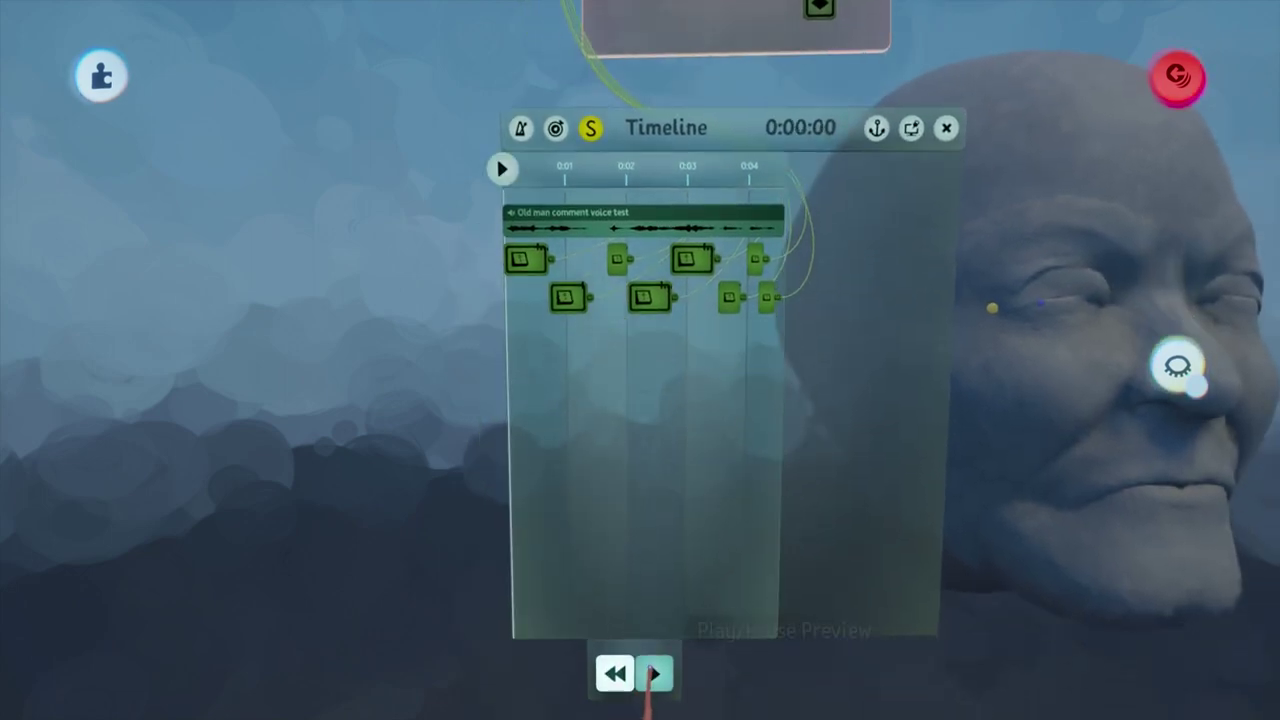
click(655, 706)
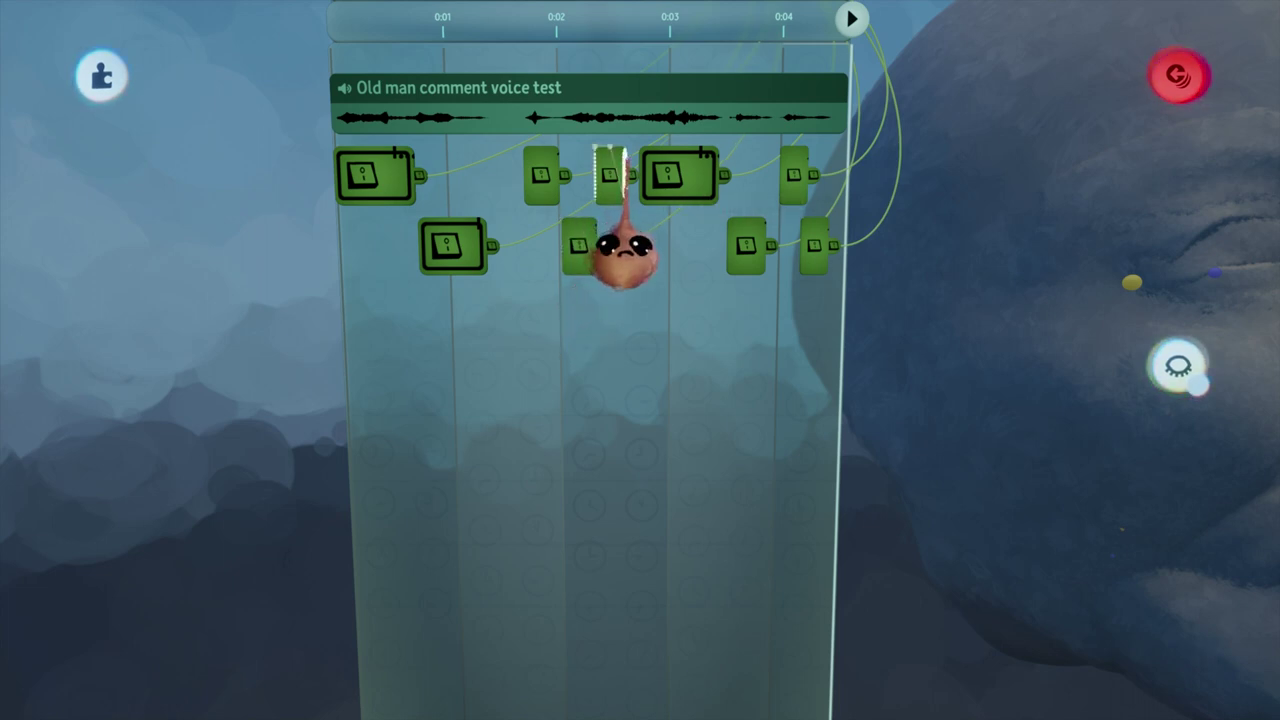
- Extend the short upper-row switch between 0:02 and 0:03 until it meets the longer switch following it, and replay the timeline
drag(632, 175, 523, 317)
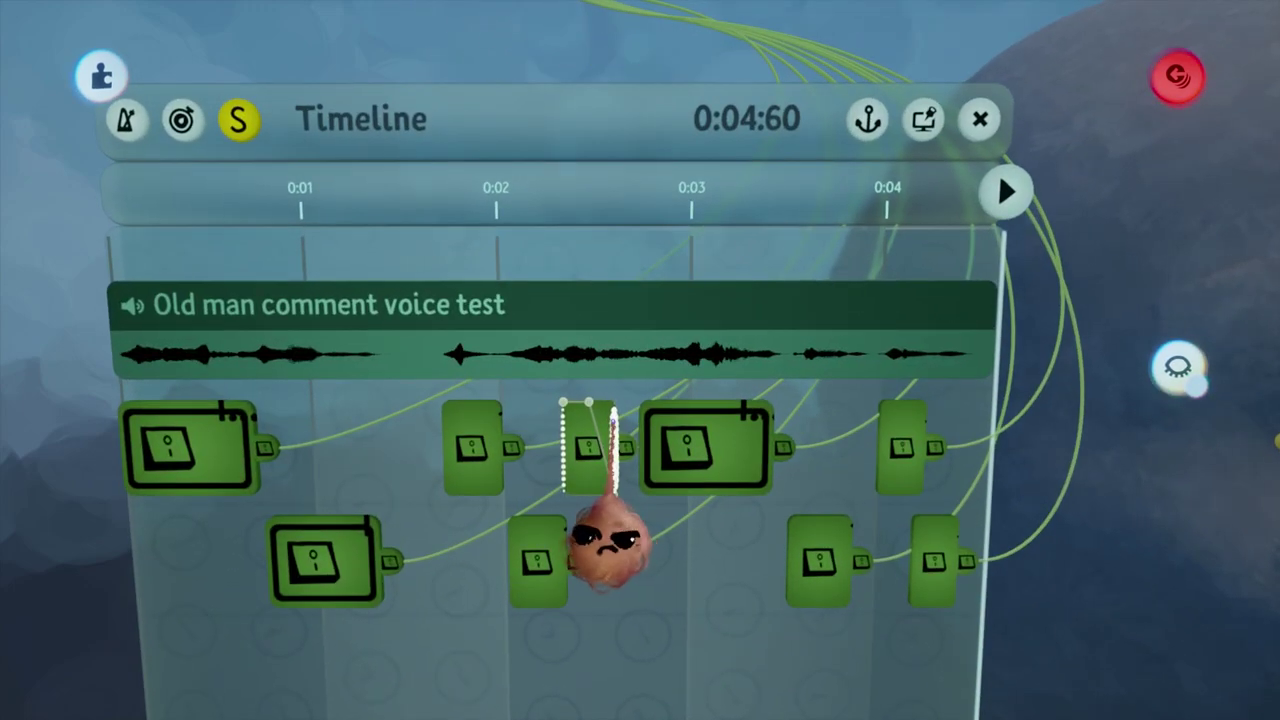
drag(605, 540, 657, 520)
middle_drag(660, 529, 663, 563)
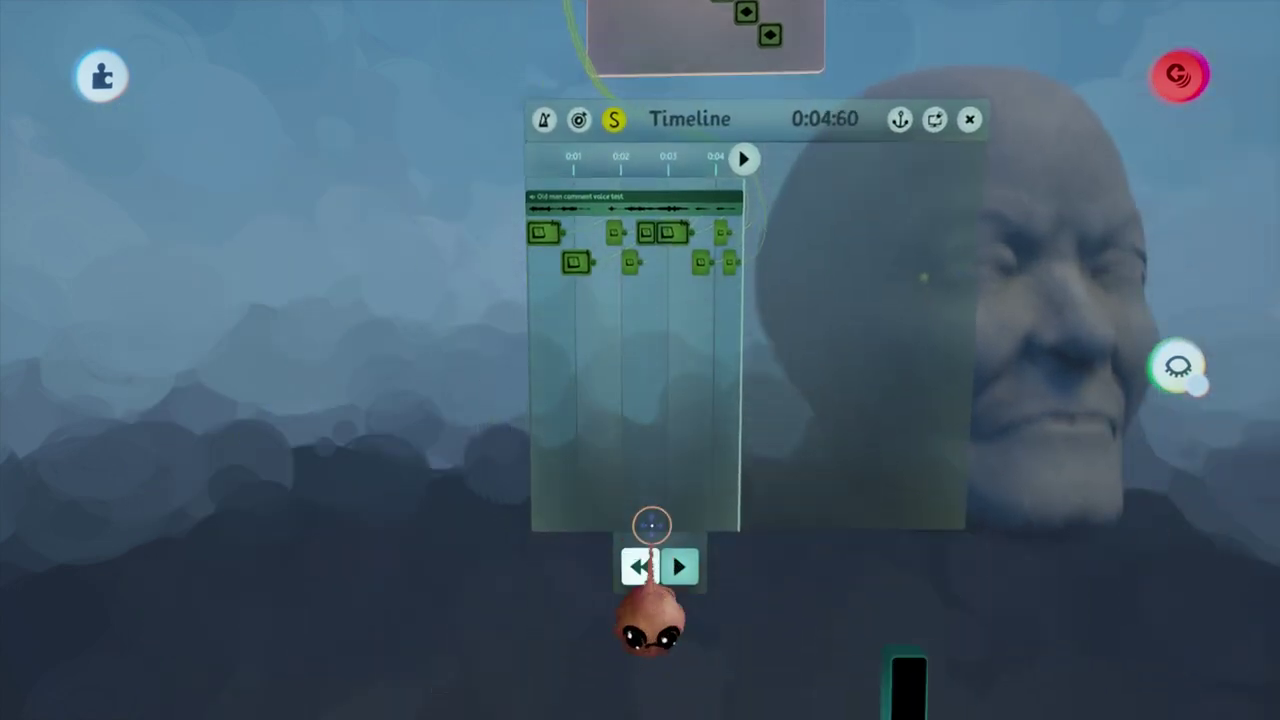
click(634, 525)
click(675, 525)
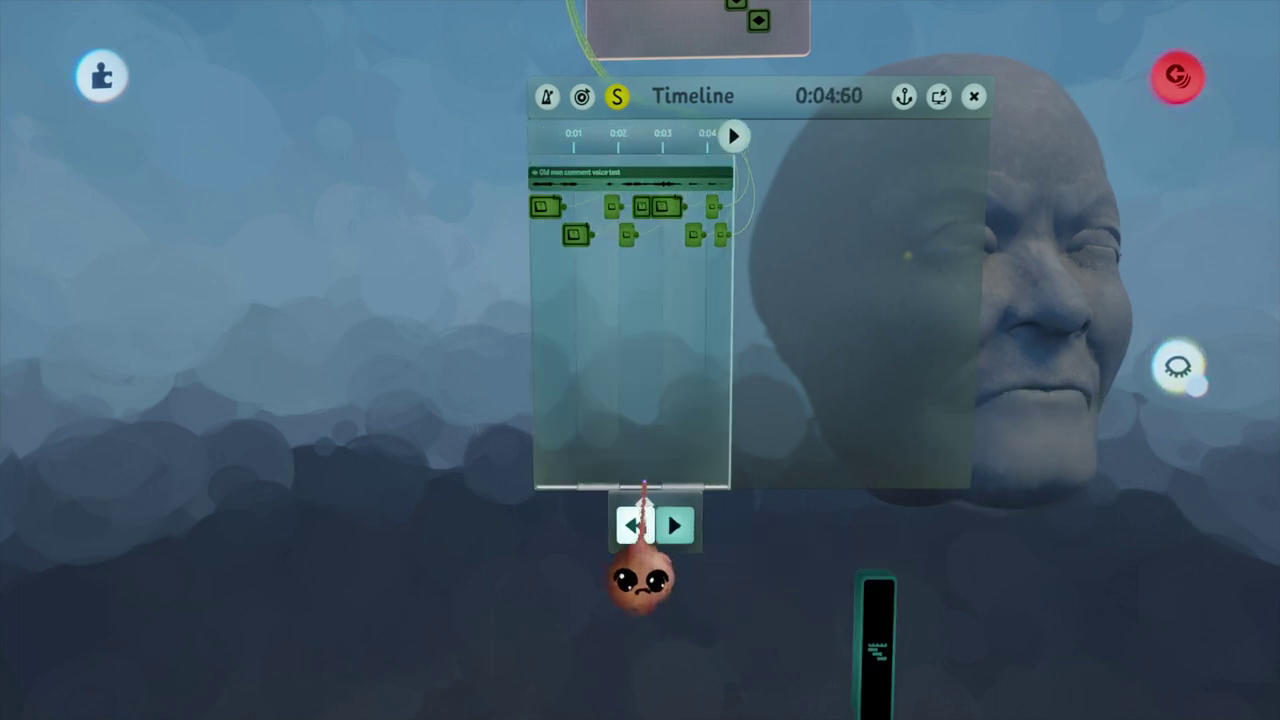
middle_drag(654, 426, 677, 326)
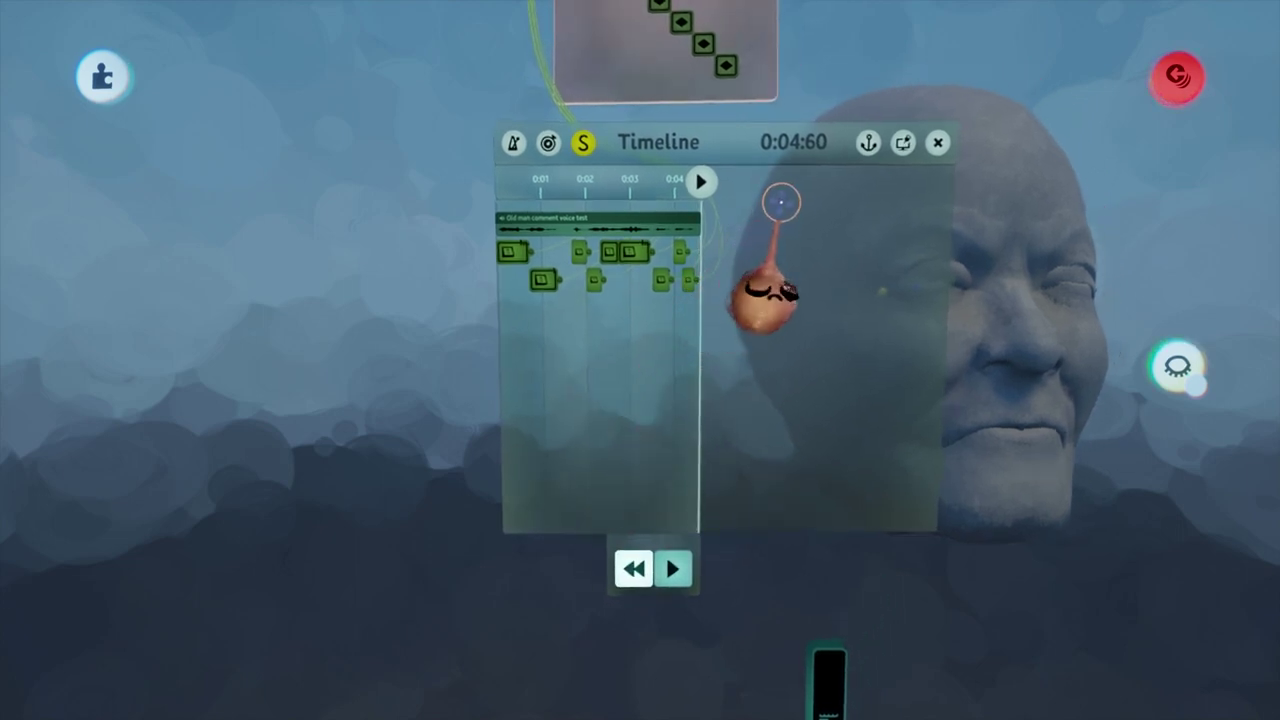
- Add a short switch on the fifth row around 0:01 and wire its output to a keyframe in the microchip
drag(714, 147, 573, 157)
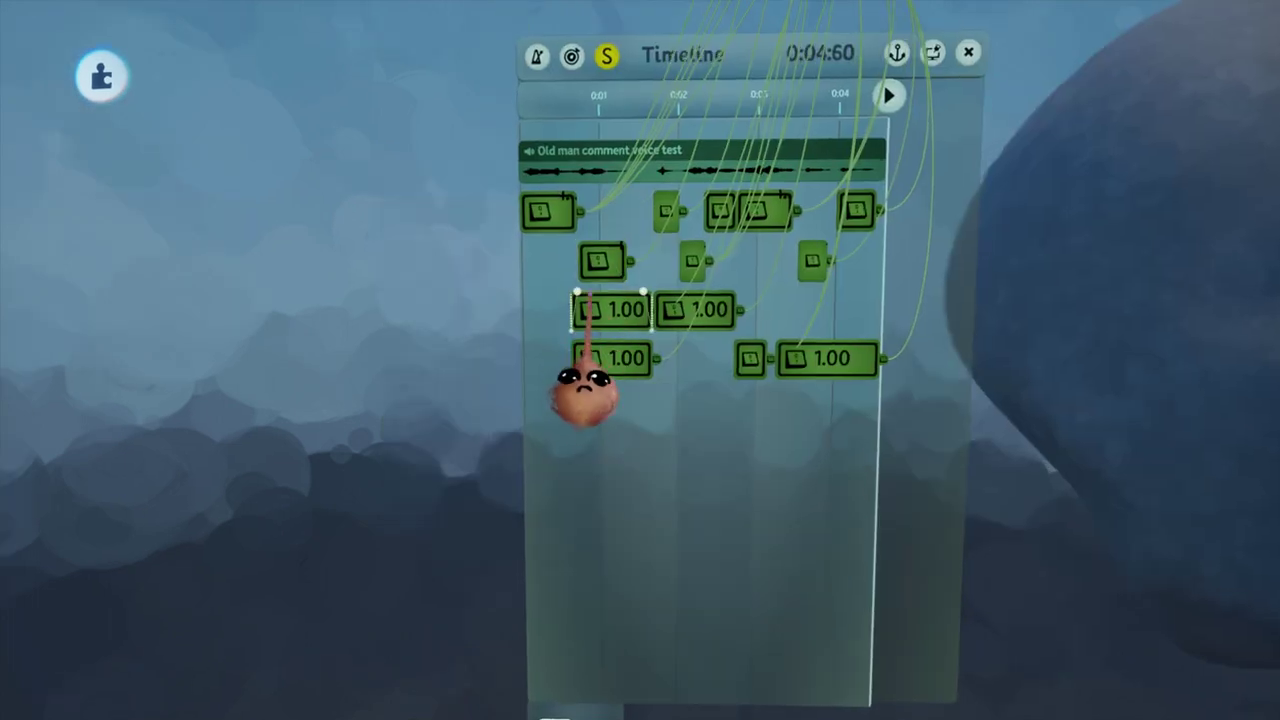
middle_drag(609, 266, 662, 245)
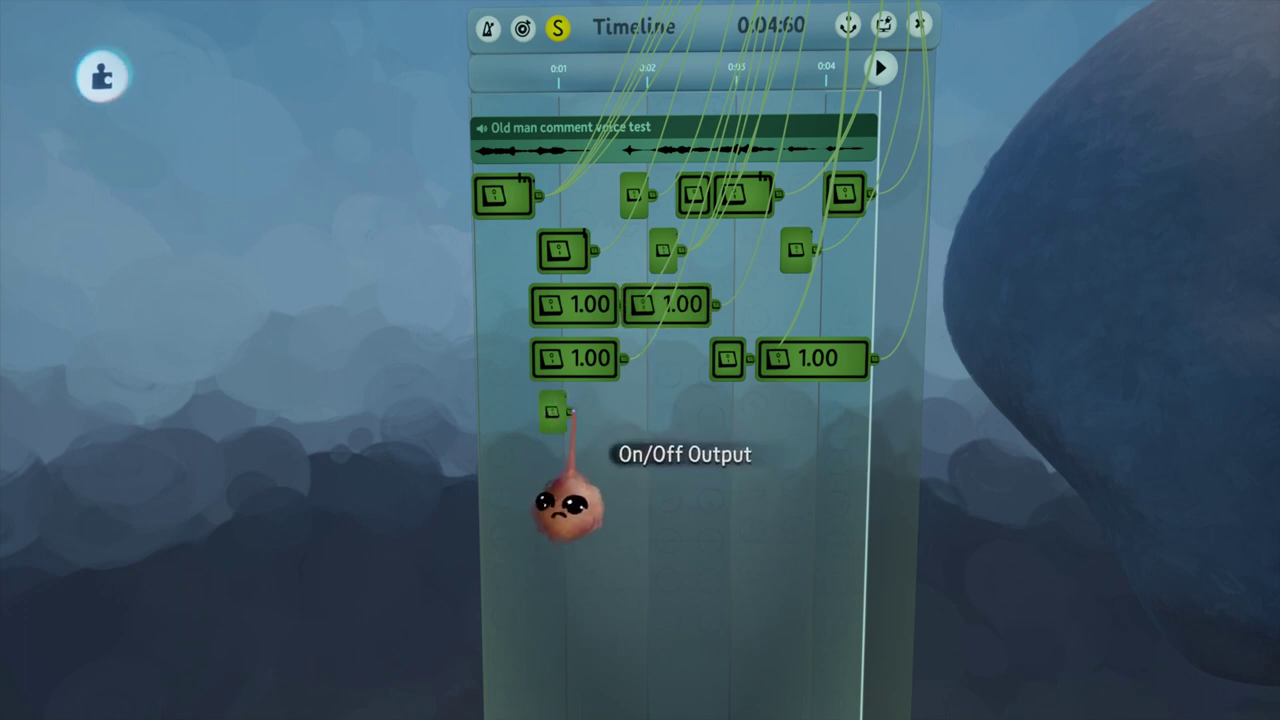
drag(572, 411, 522, 347)
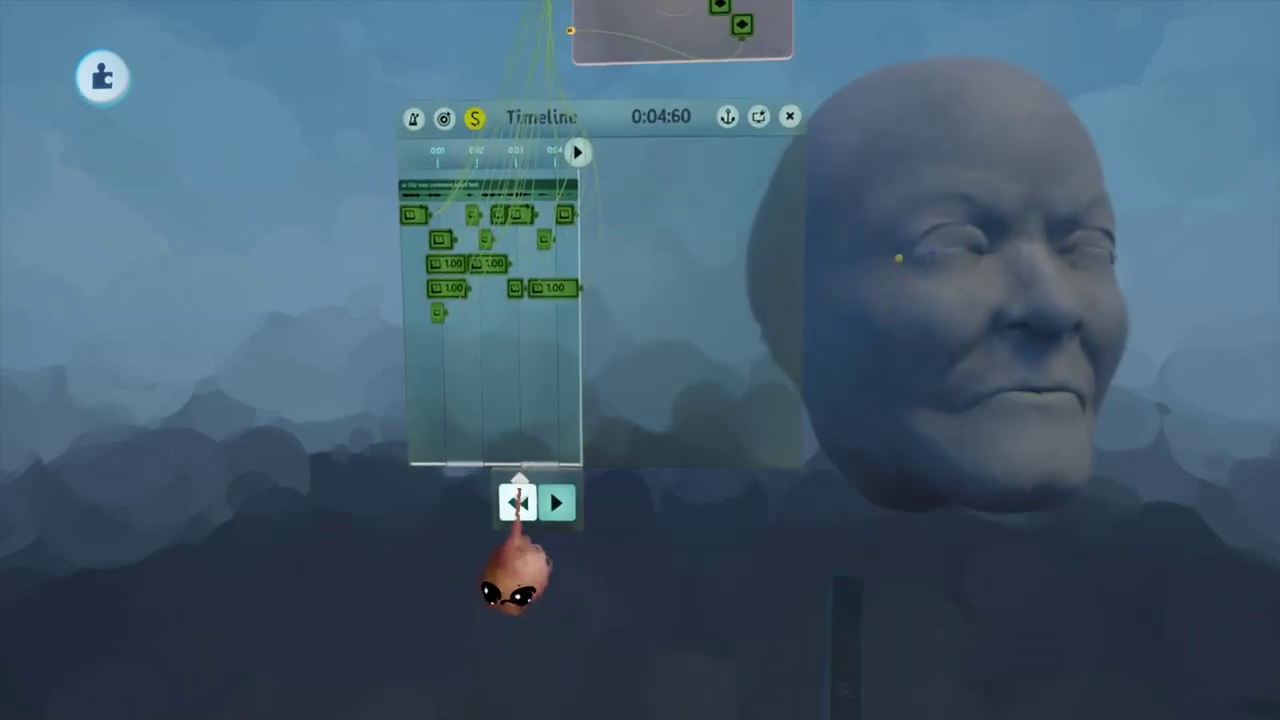
- Replay the timeline from the beginning to review the combined expressions with the fifth-row switch
click(520, 500)
click(552, 499)
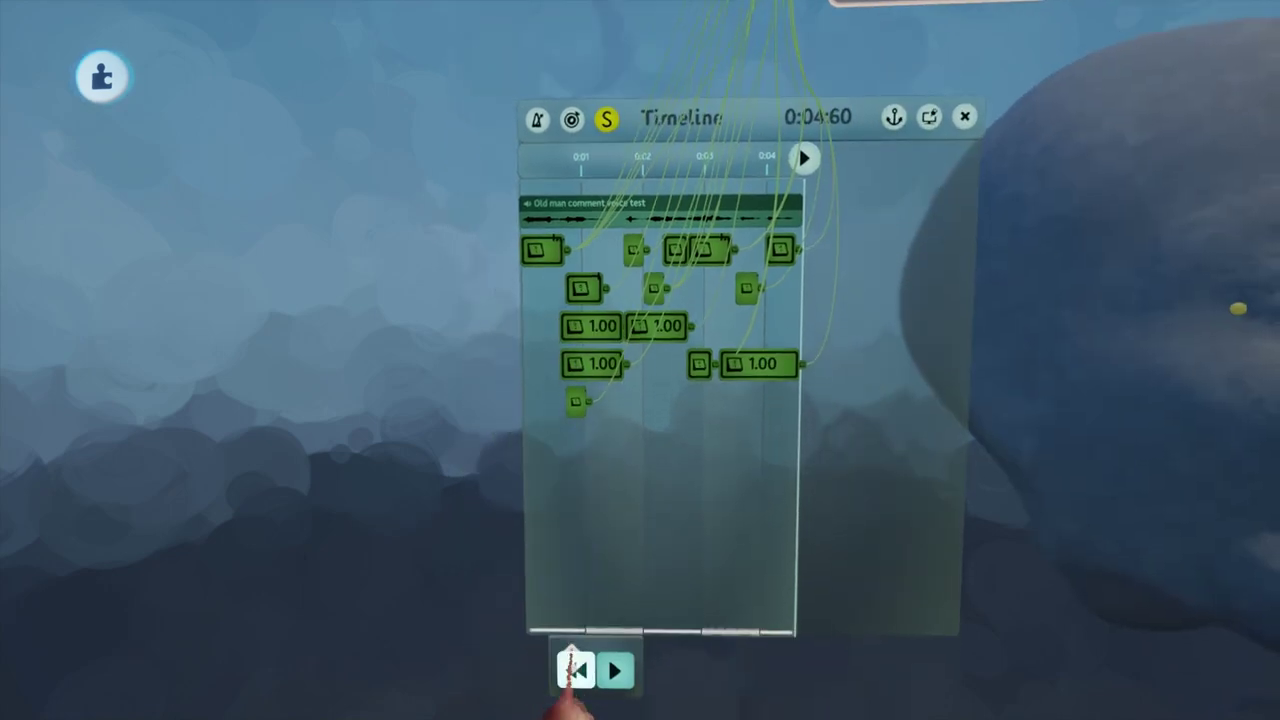
click(575, 670)
click(610, 669)
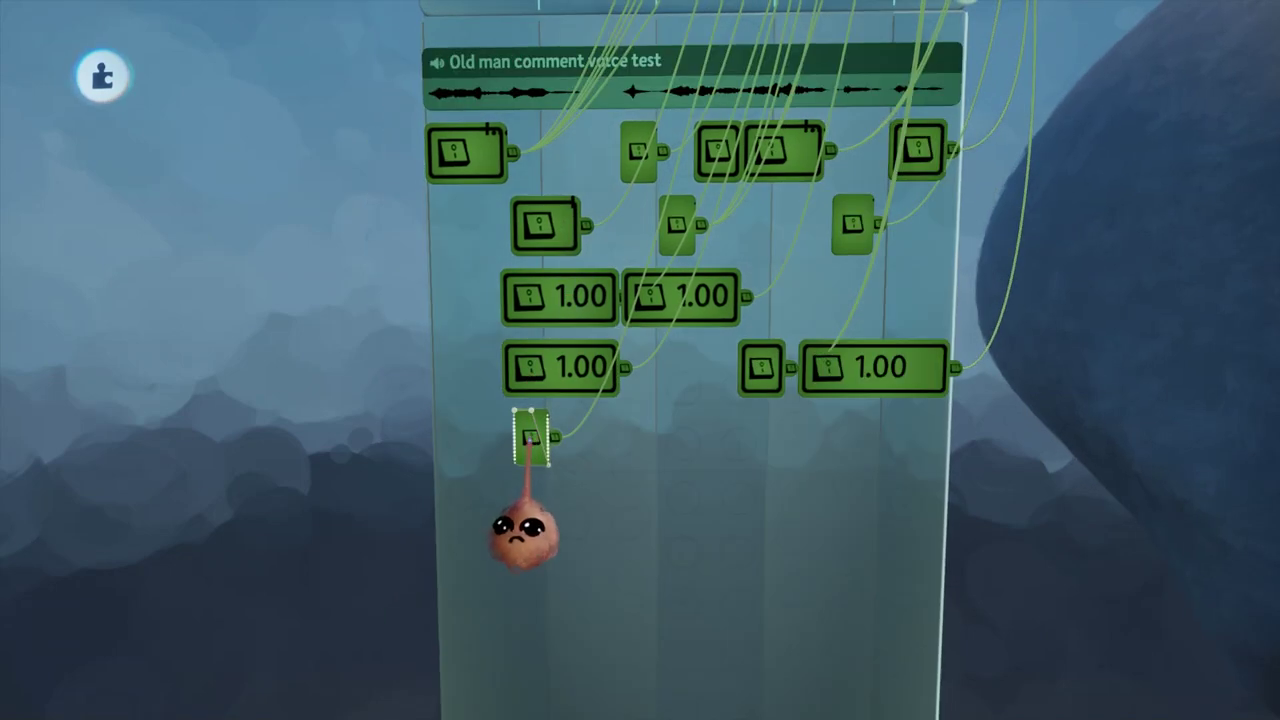
- Clone the fifth-row switch onto the top row between 0:01 and 0:02 and shorten the copy from its end
drag(545, 455, 583, 159)
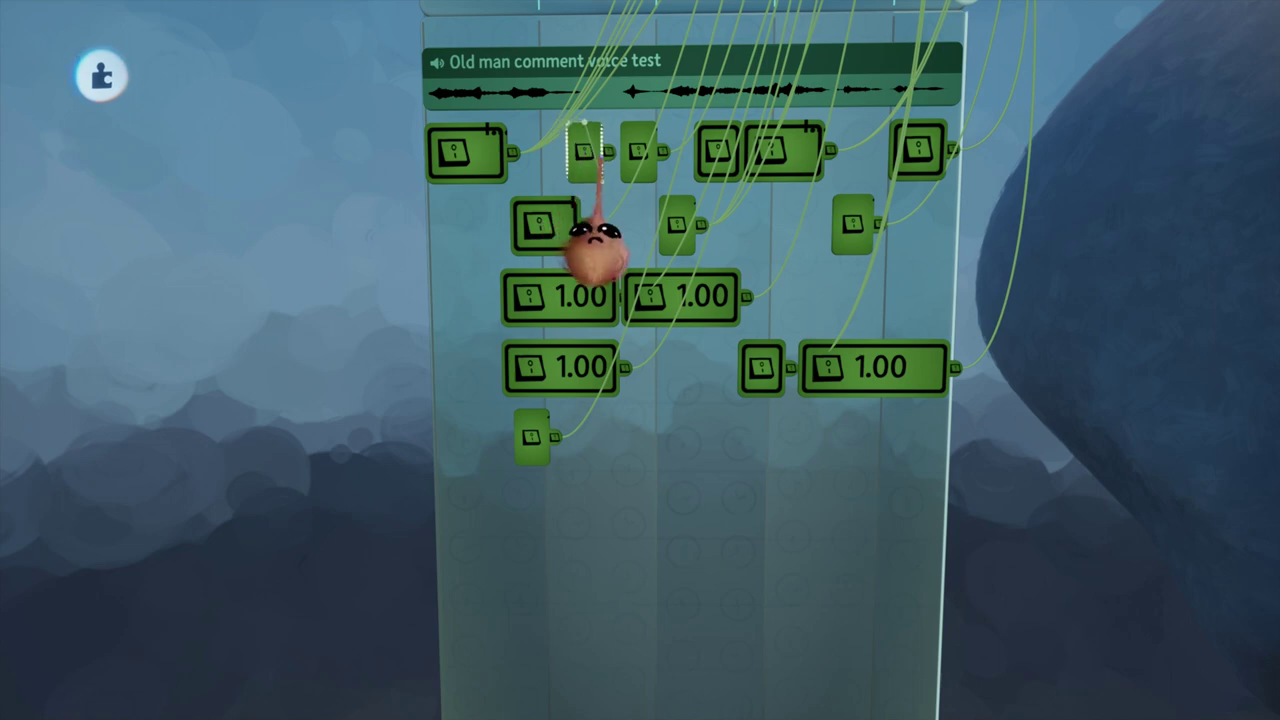
scroll(593, 157, up, 5)
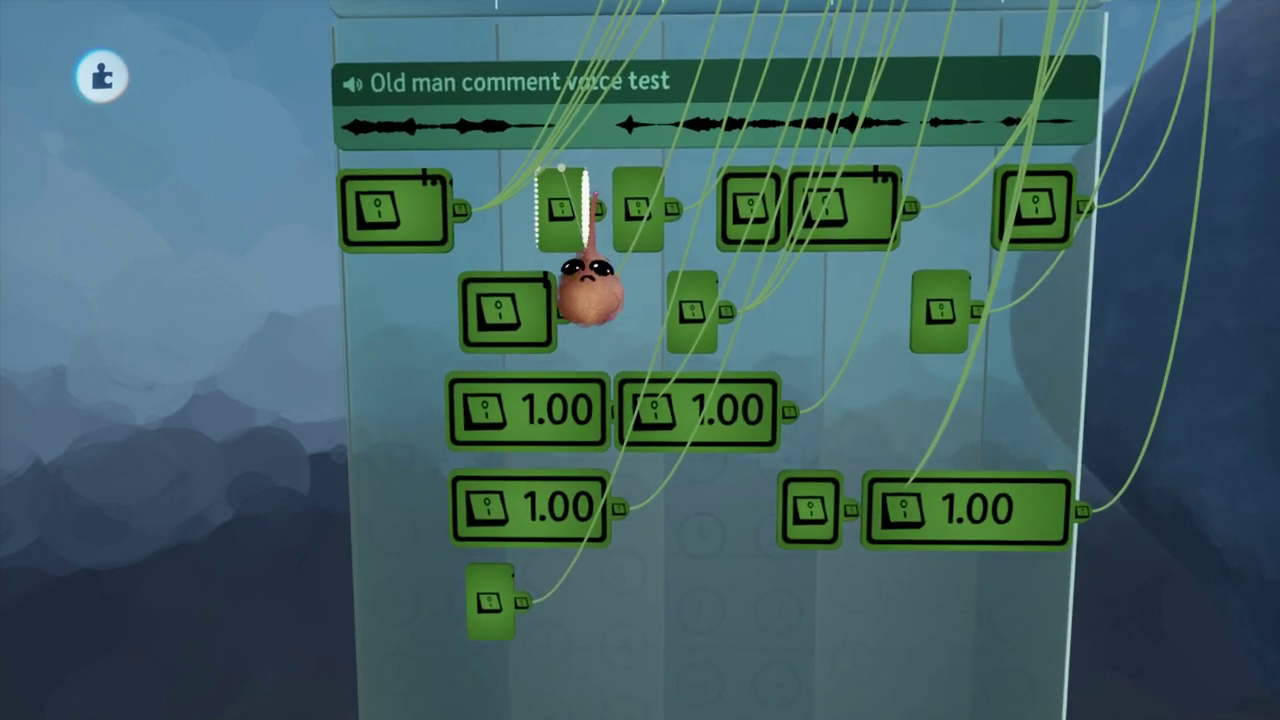
scroll(563, 172, up, 1)
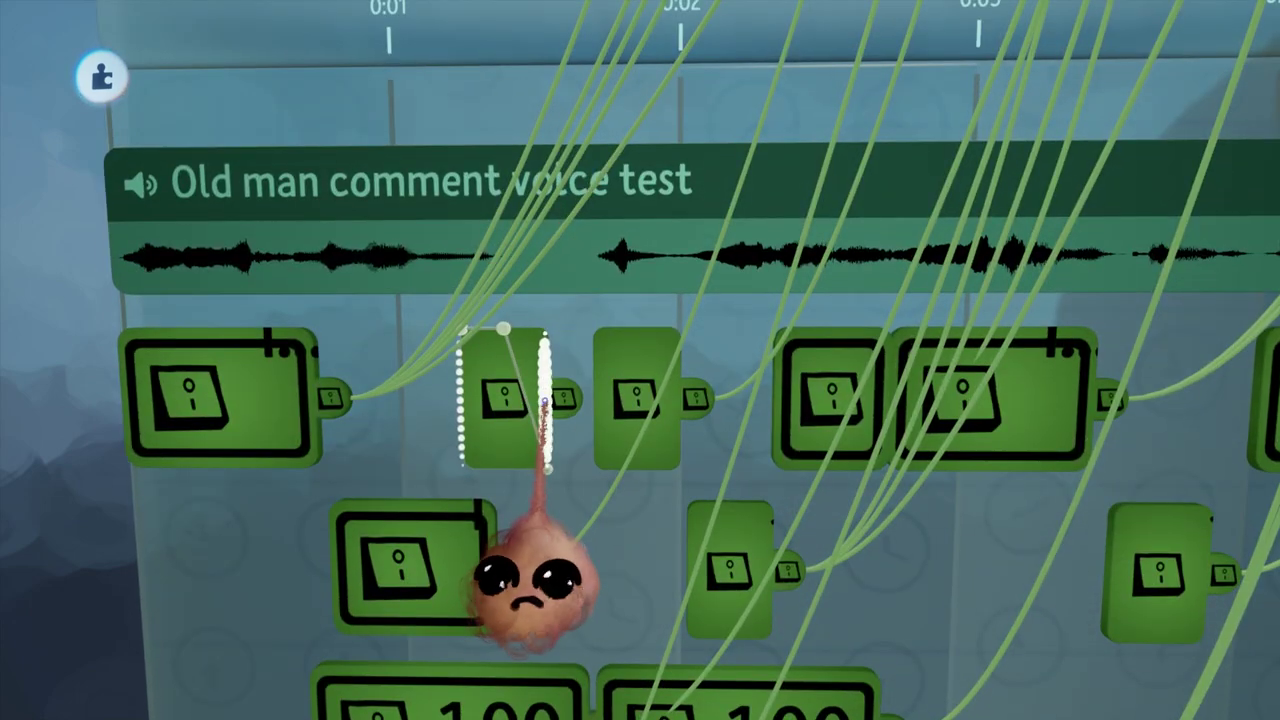
drag(546, 415, 519, 403)
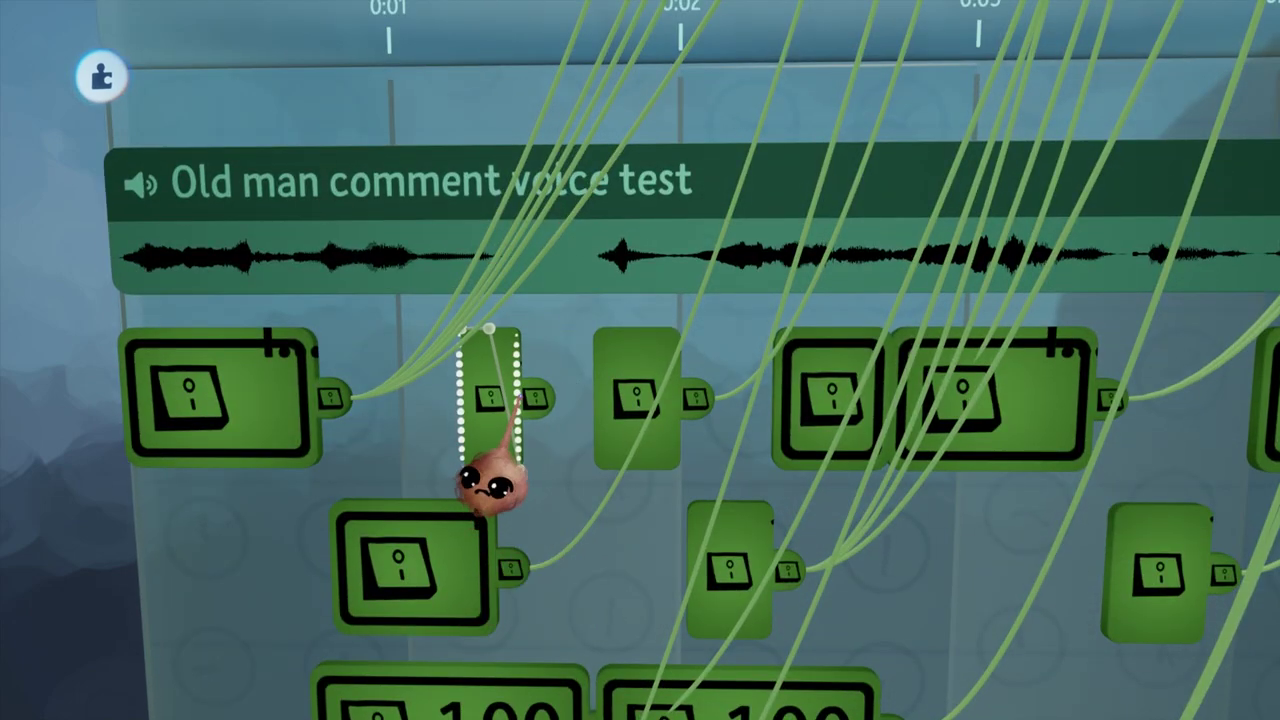
- Replay the timeline from the beginning to check the face animation with the shortened top-row switch
scroll(500, 485, down, 5)
click(538, 414)
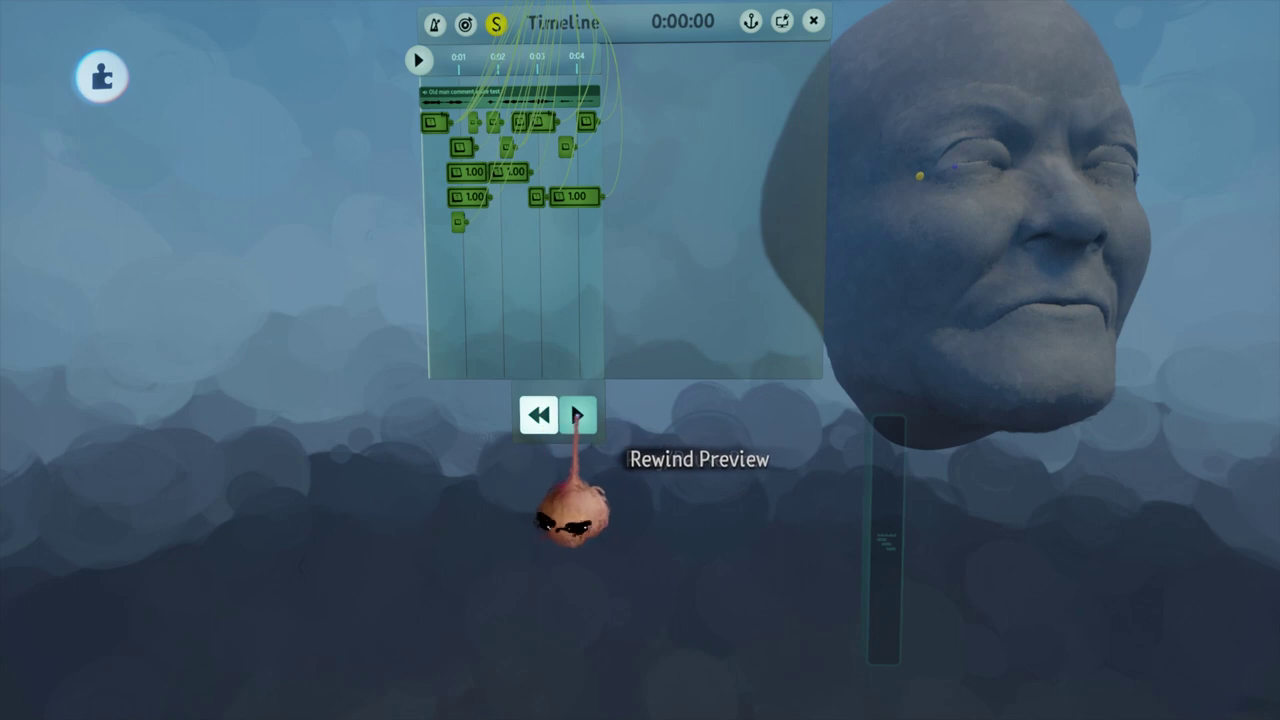
click(578, 414)
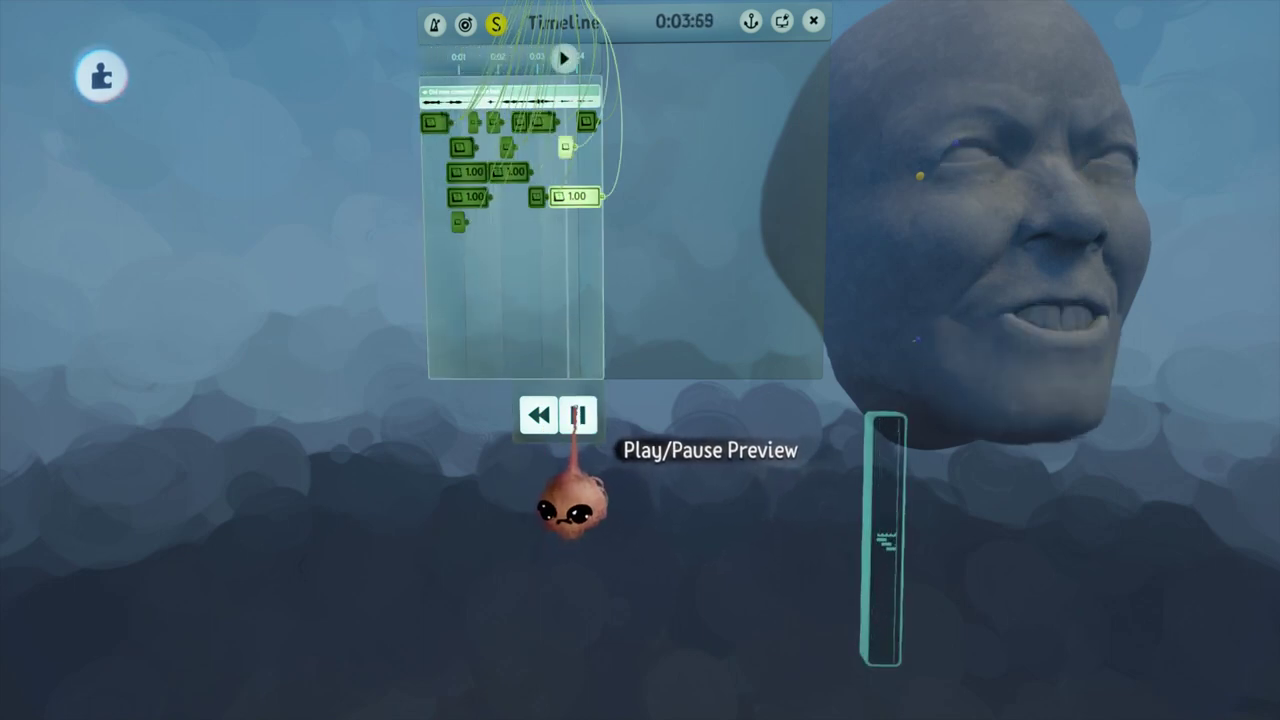
click(580, 414)
click(566, 414)
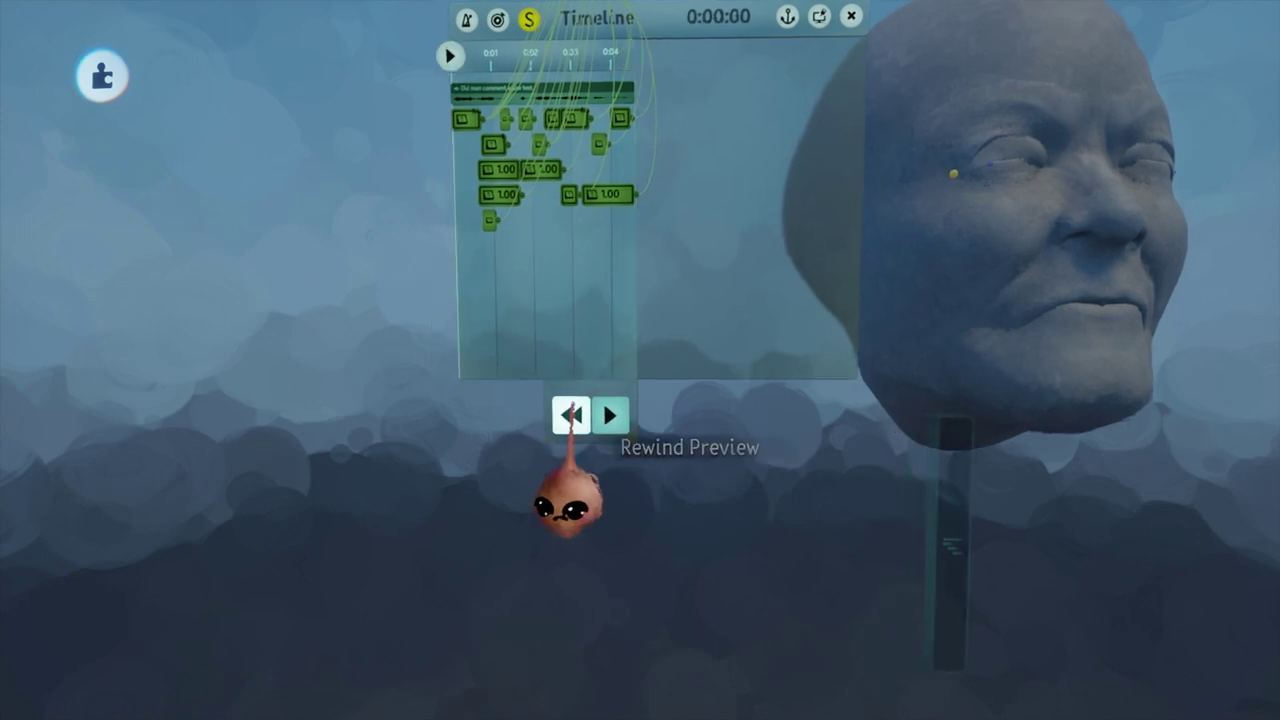
click(610, 414)
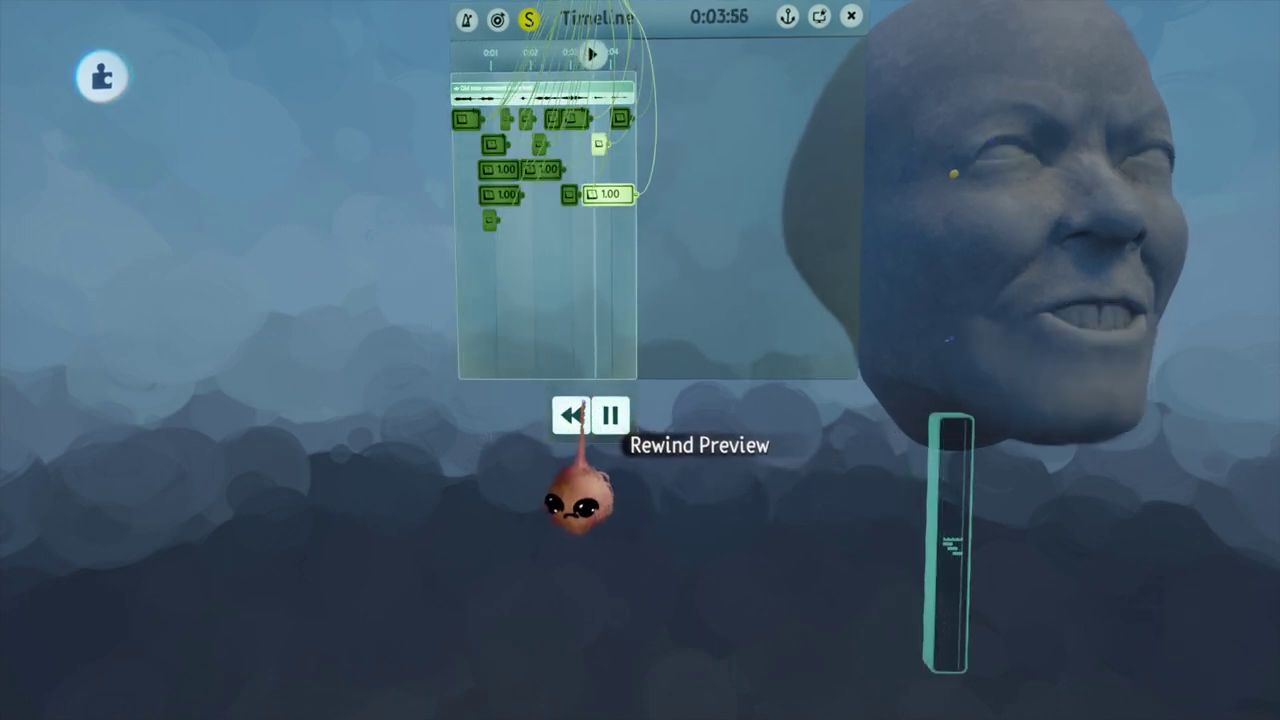
scroll(563, 350, up, 5)
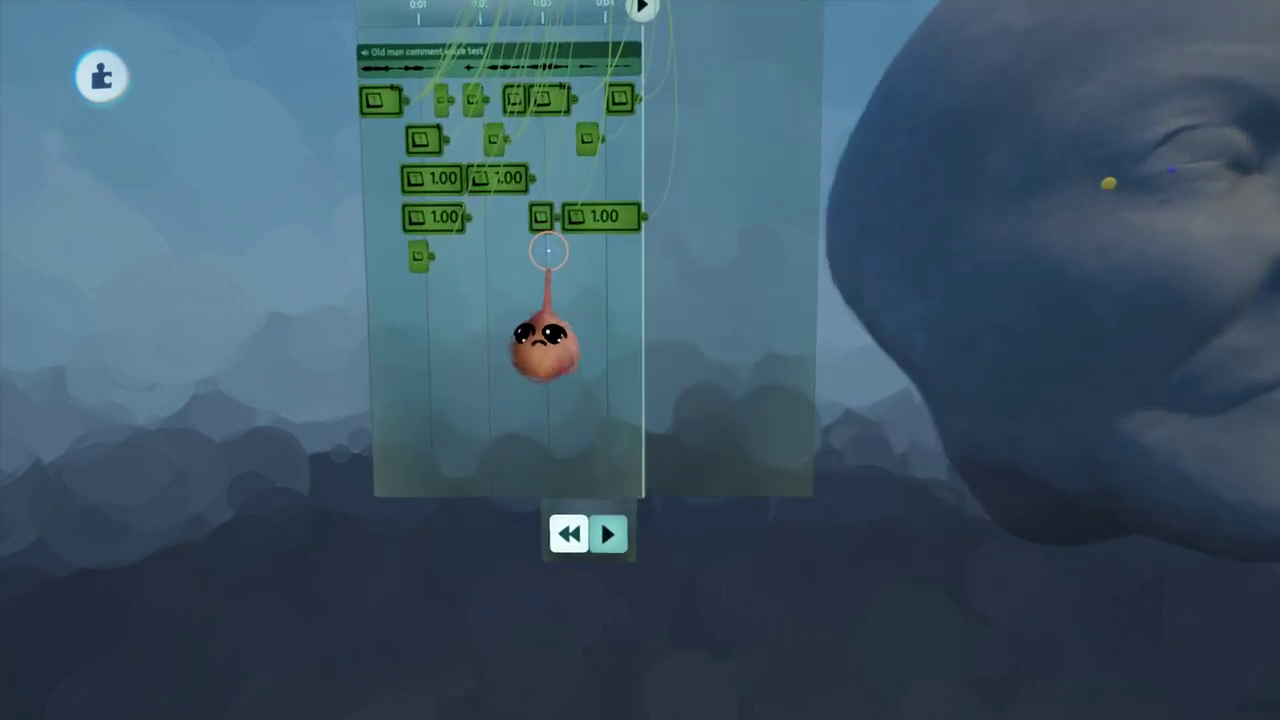
scroll(549, 263, up, 4)
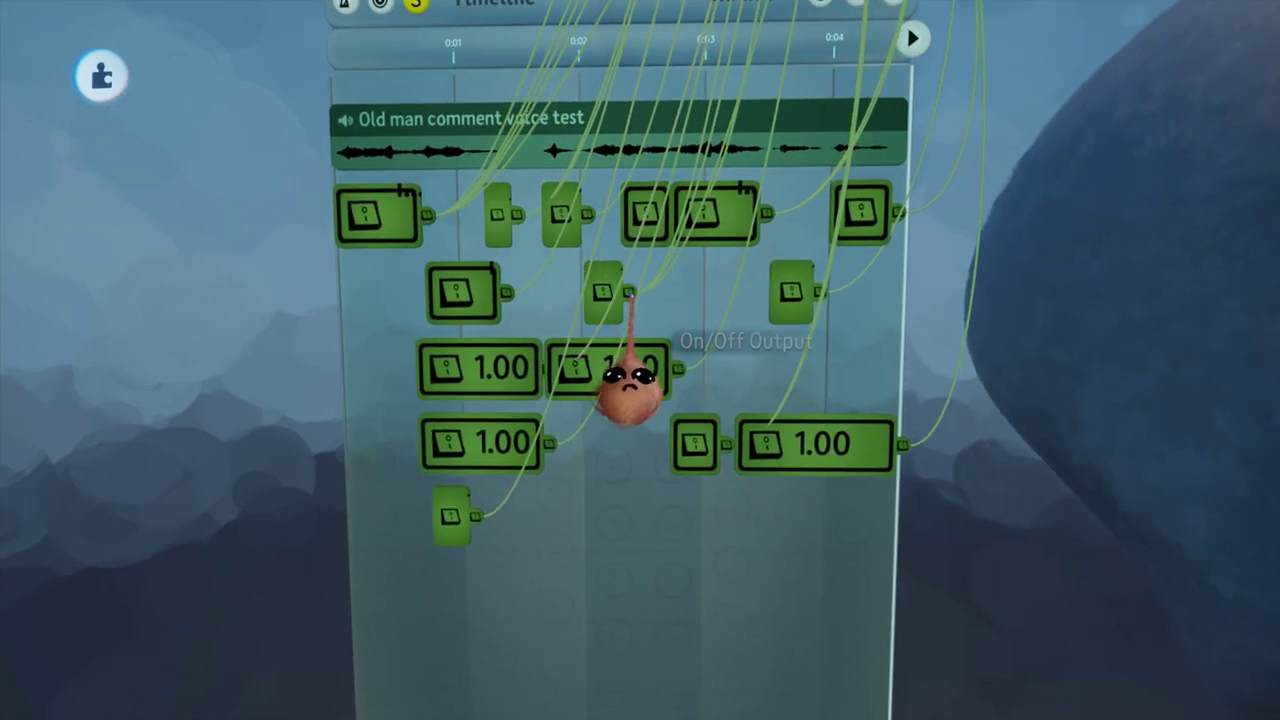
scroll(632, 332, up, 5)
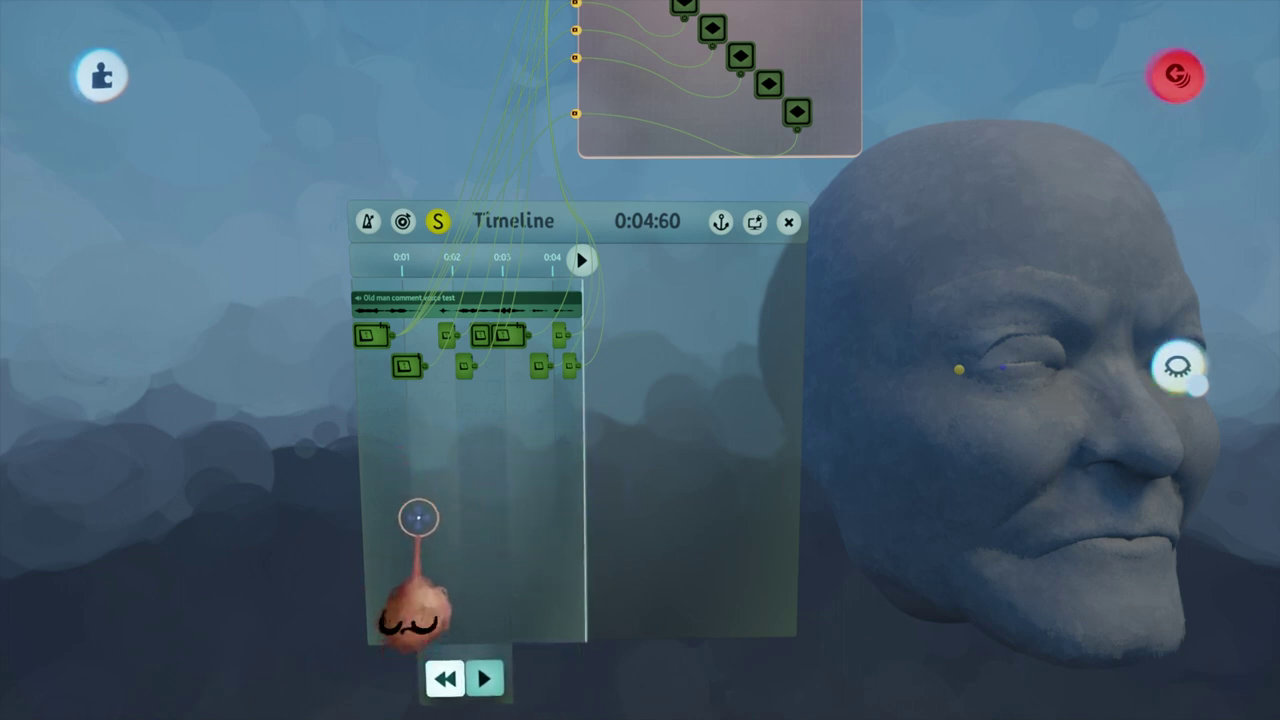
- Clone the second-row switch near 0:01 onto the third row and stretch the copy to about one second long
scroll(414, 506, up, 4)
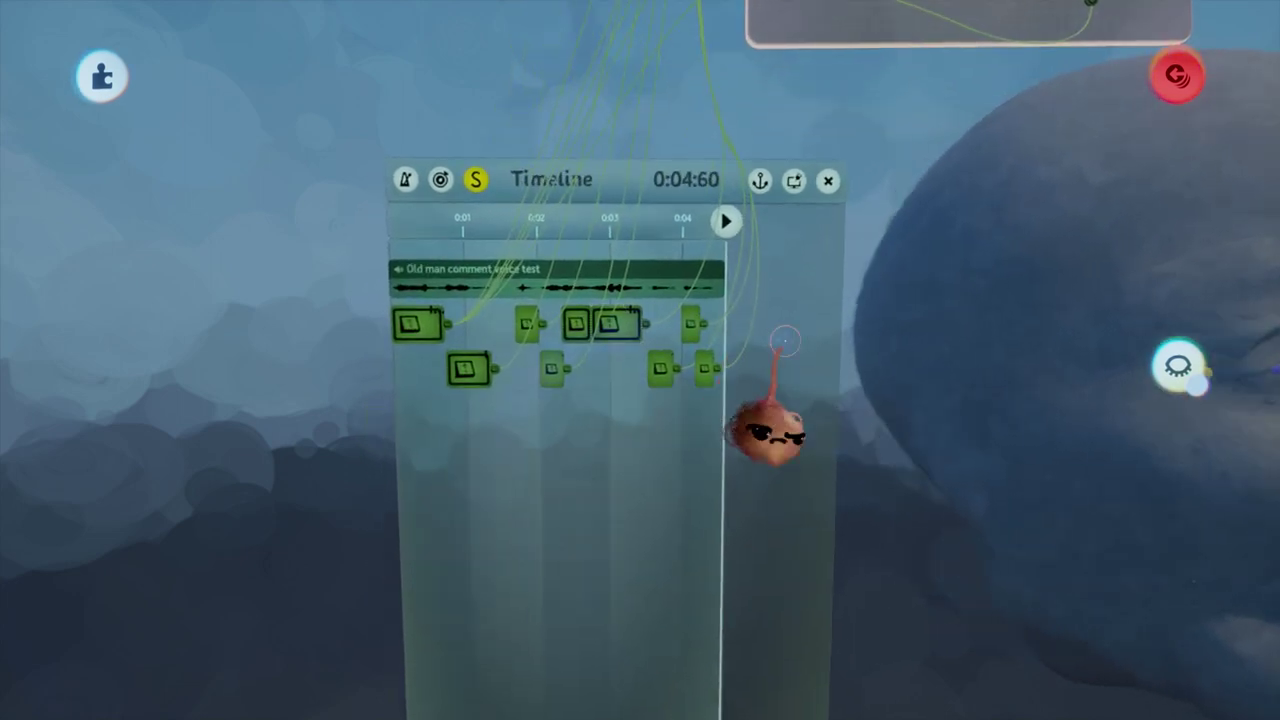
scroll(543, 623, down, 4)
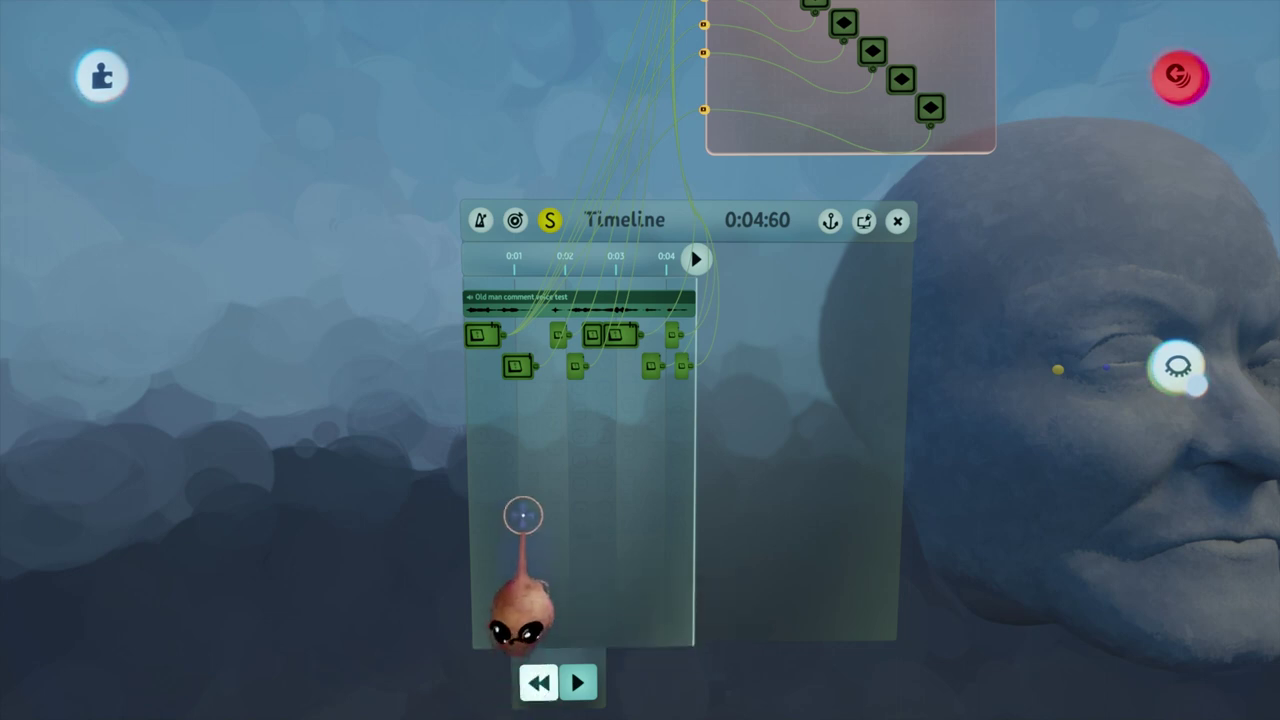
scroll(520, 513, up, 3)
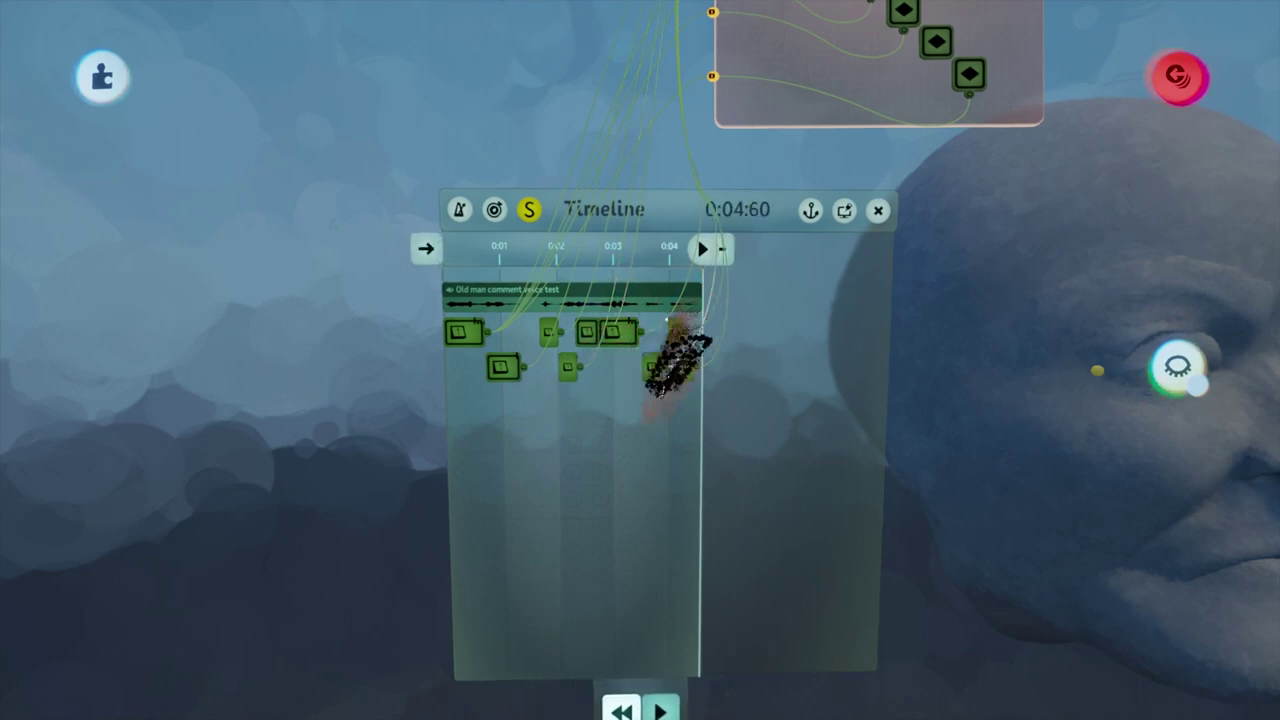
scroll(506, 543, up, 4)
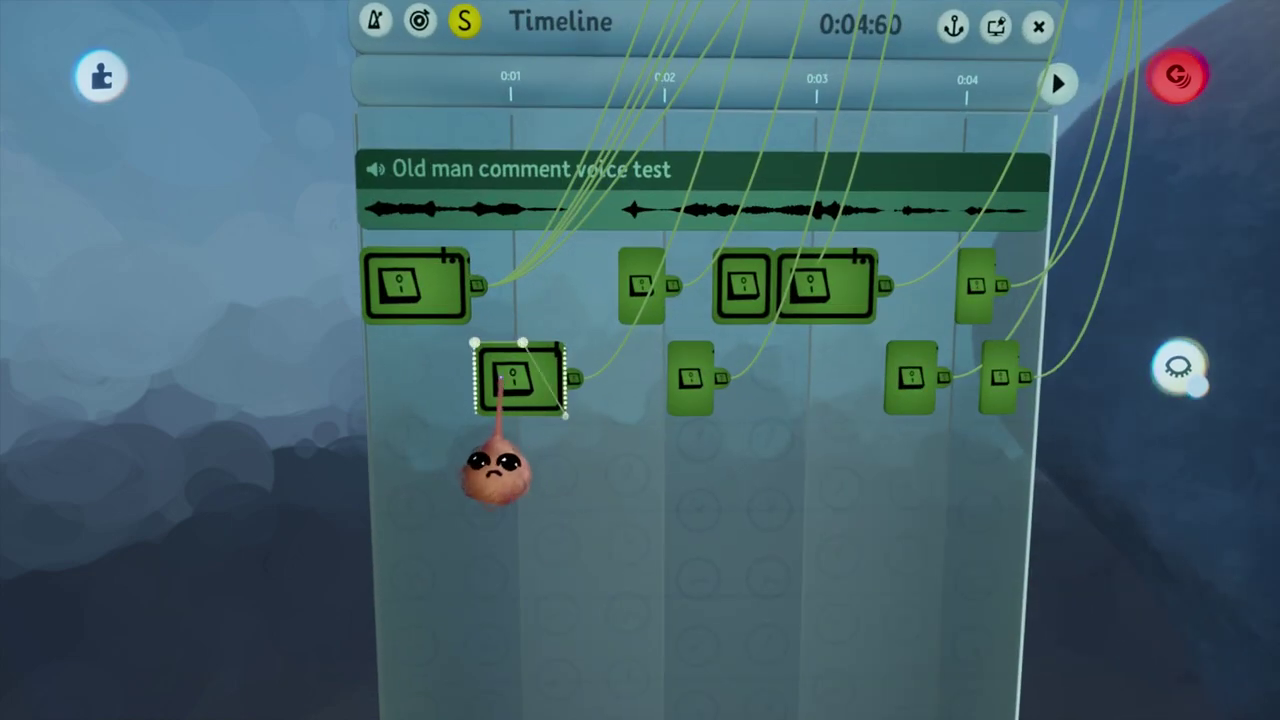
drag(499, 378, 497, 458)
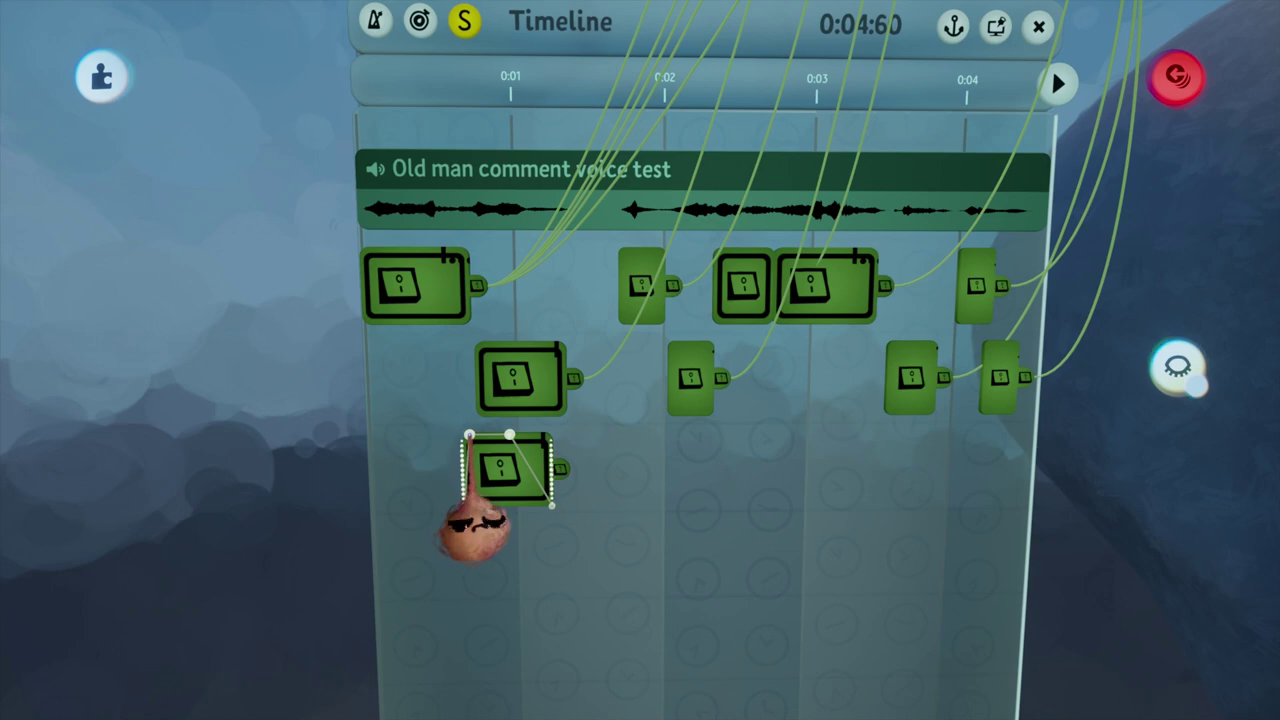
drag(543, 553, 650, 545)
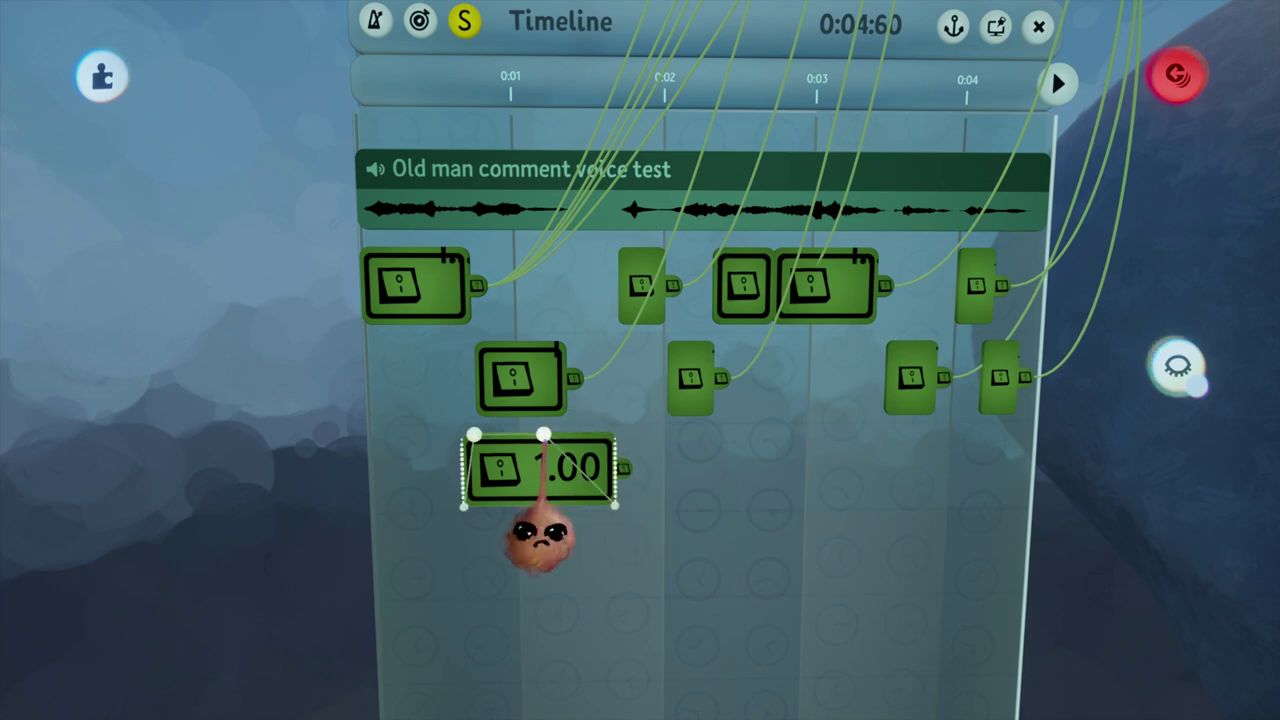
- Wire the third-row switch's output to the power port of the third keyframe in the microchip
scroll(613, 440, down, 5)
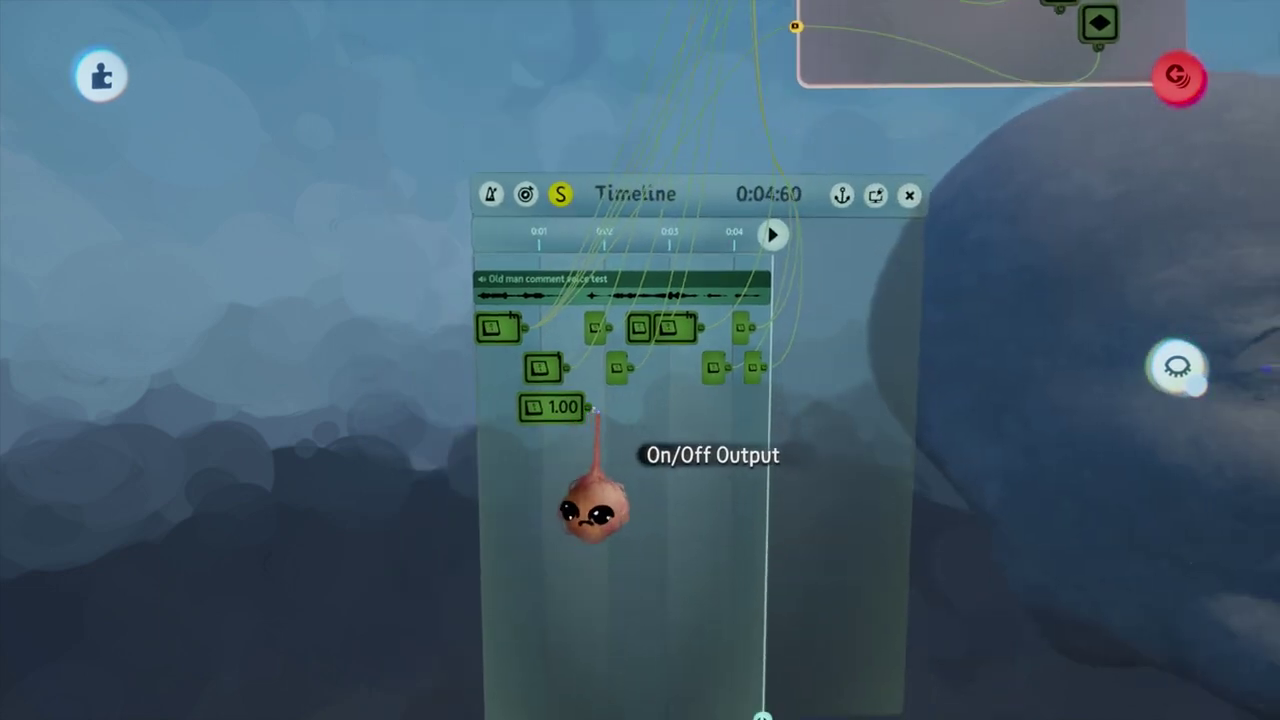
drag(594, 410, 498, 219)
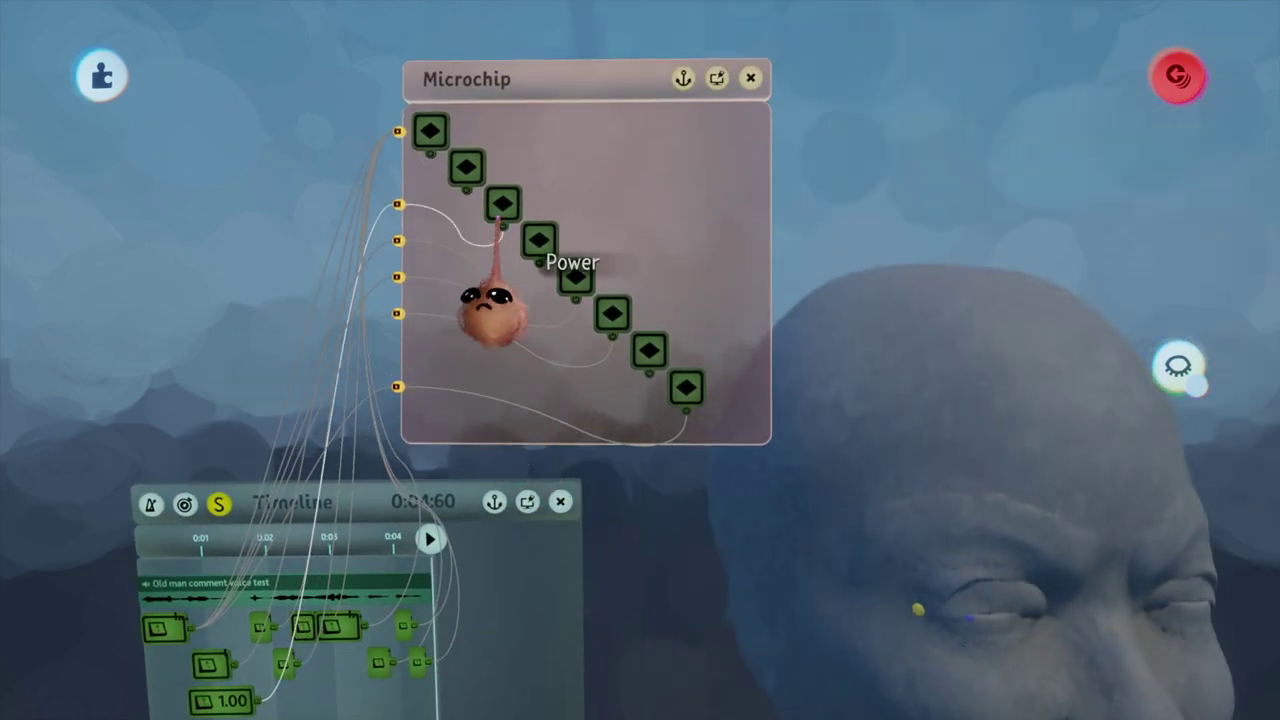
drag(487, 305, 565, 362)
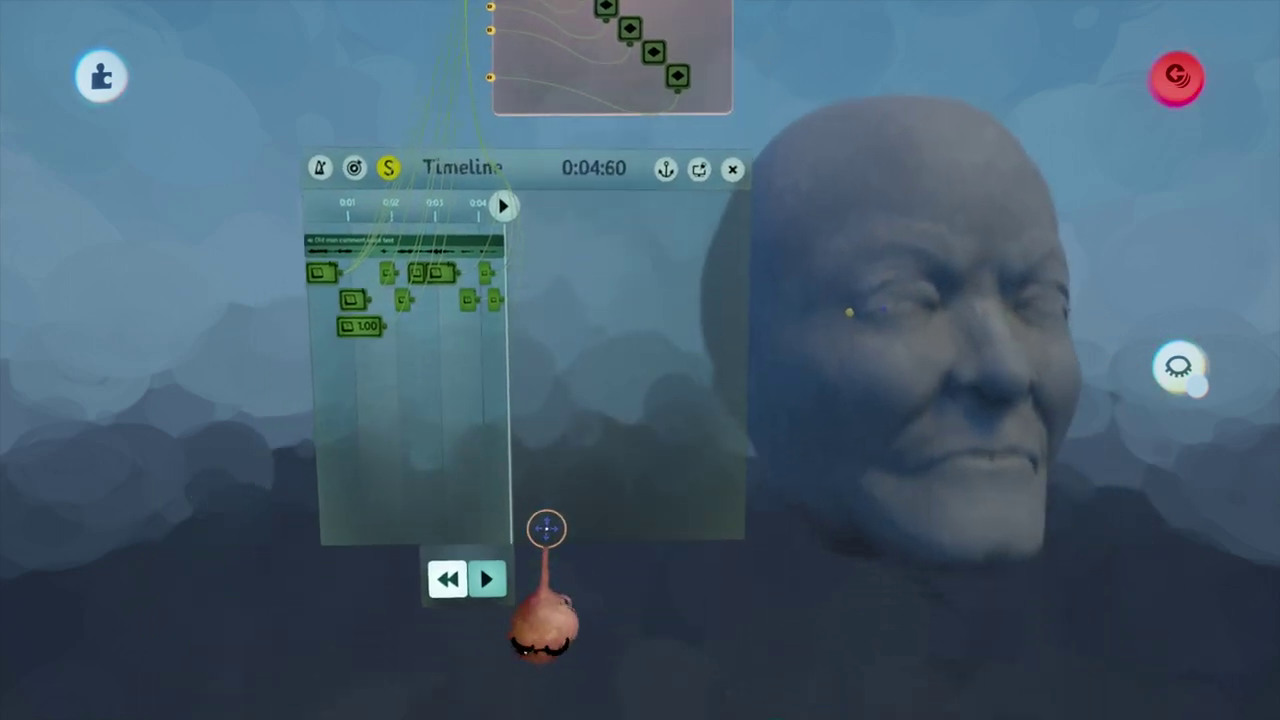
- Replay the timeline from the beginning to check the face animation with the new third-row switch
click(472, 512)
click(507, 509)
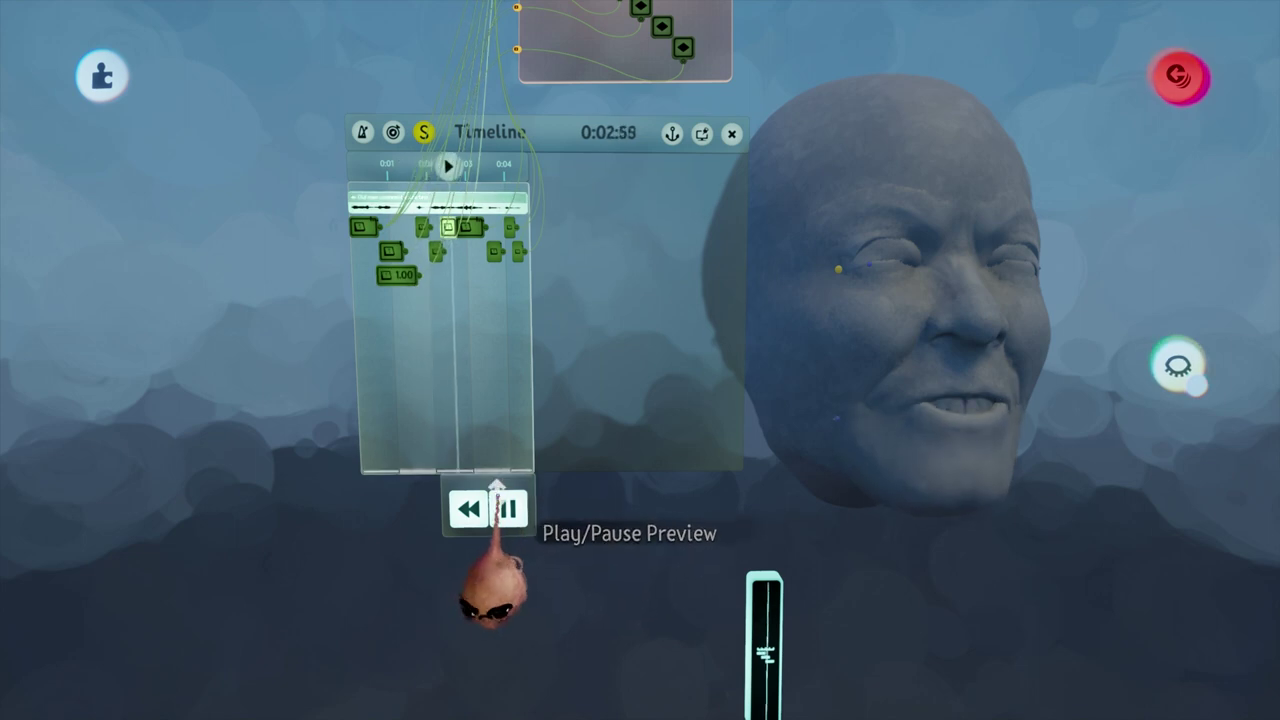
middle_drag(510, 378, 516, 540)
- Open the Upper Lids keyframe in the microchip for recording, leave it and undo the last change
scroll(528, 505, up, 5)
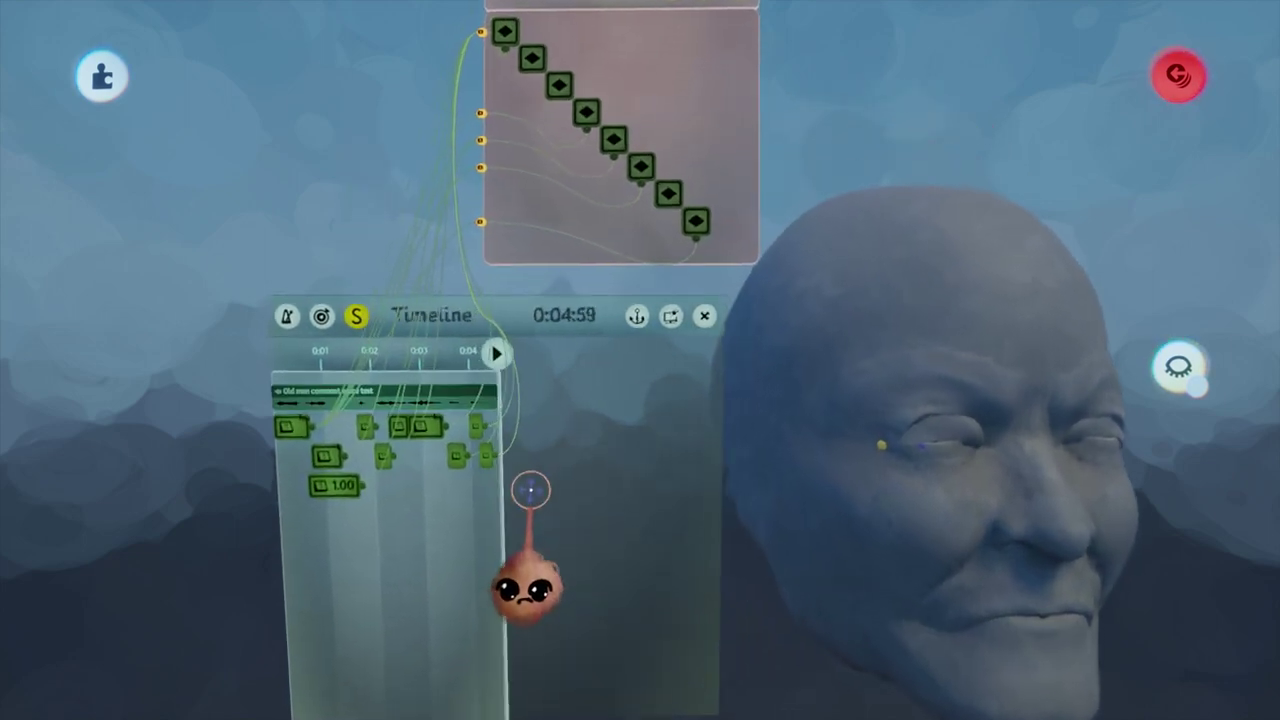
scroll(585, 348, up, 5)
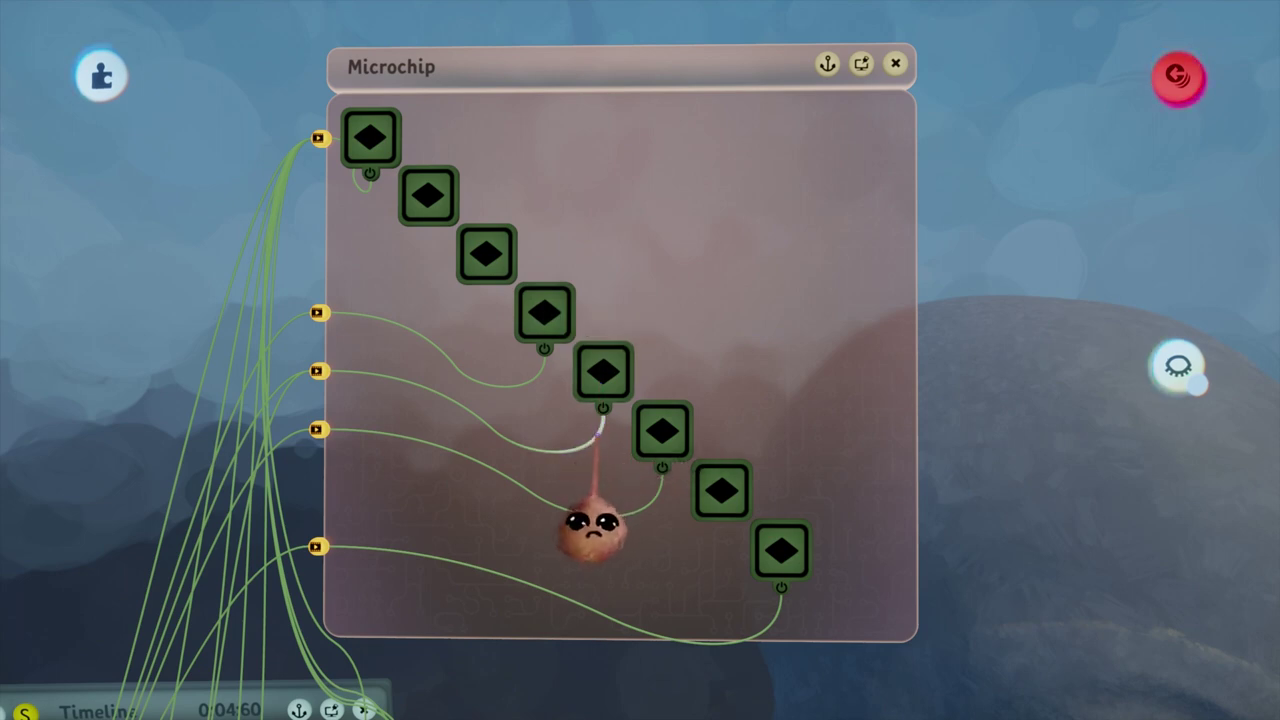
click(563, 371)
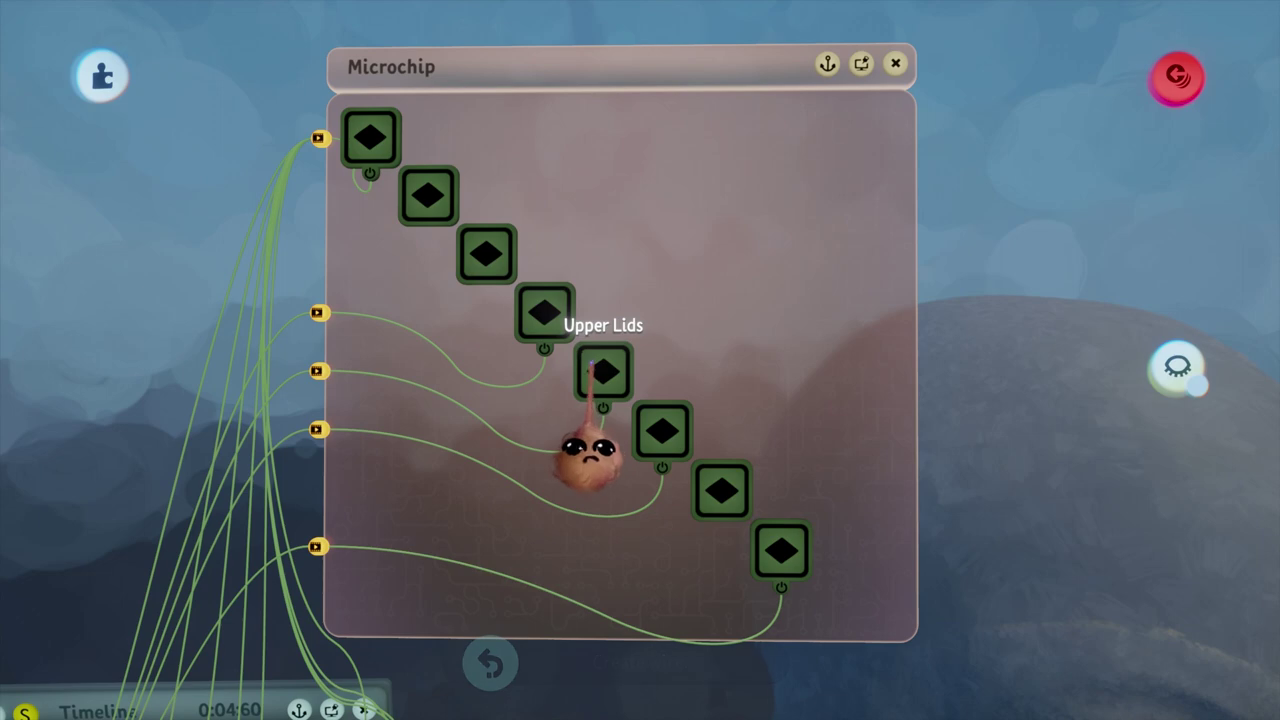
click(597, 376)
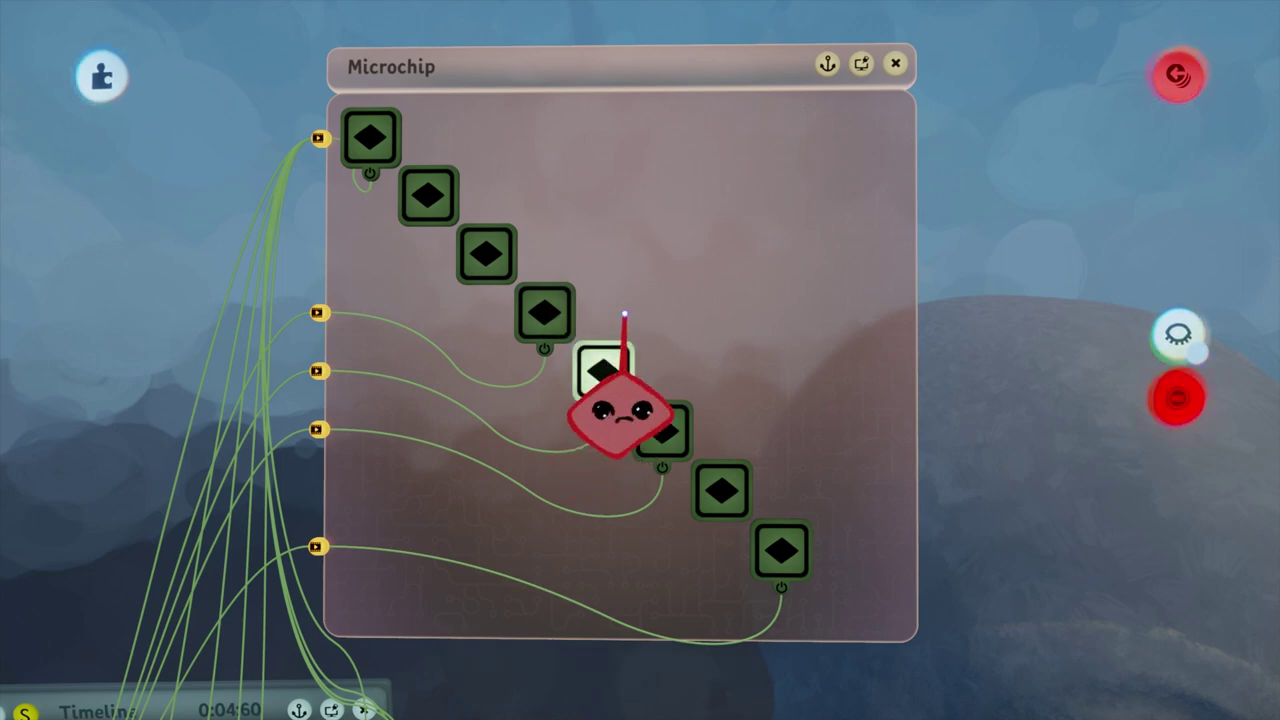
key(Escape)
key(ctrl+z)
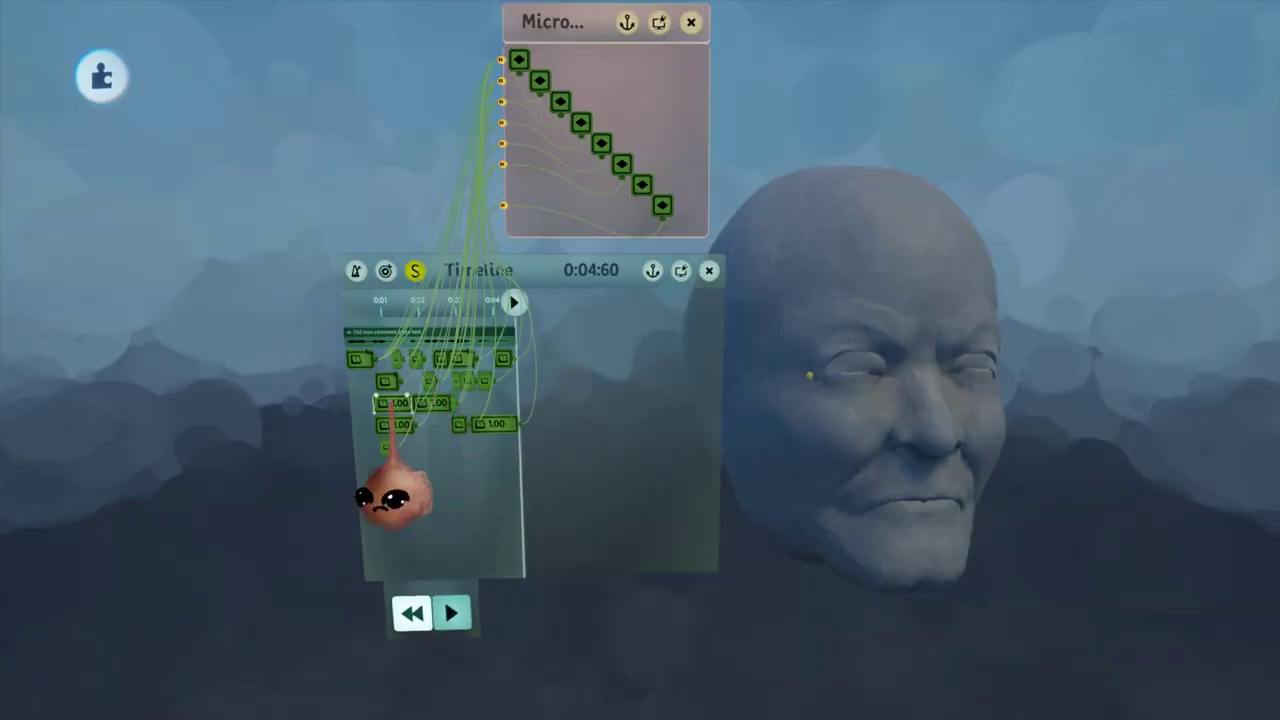
- Replay the whole timeline twice from the beginning to review the lip-sync with all switch rows
click(412, 613)
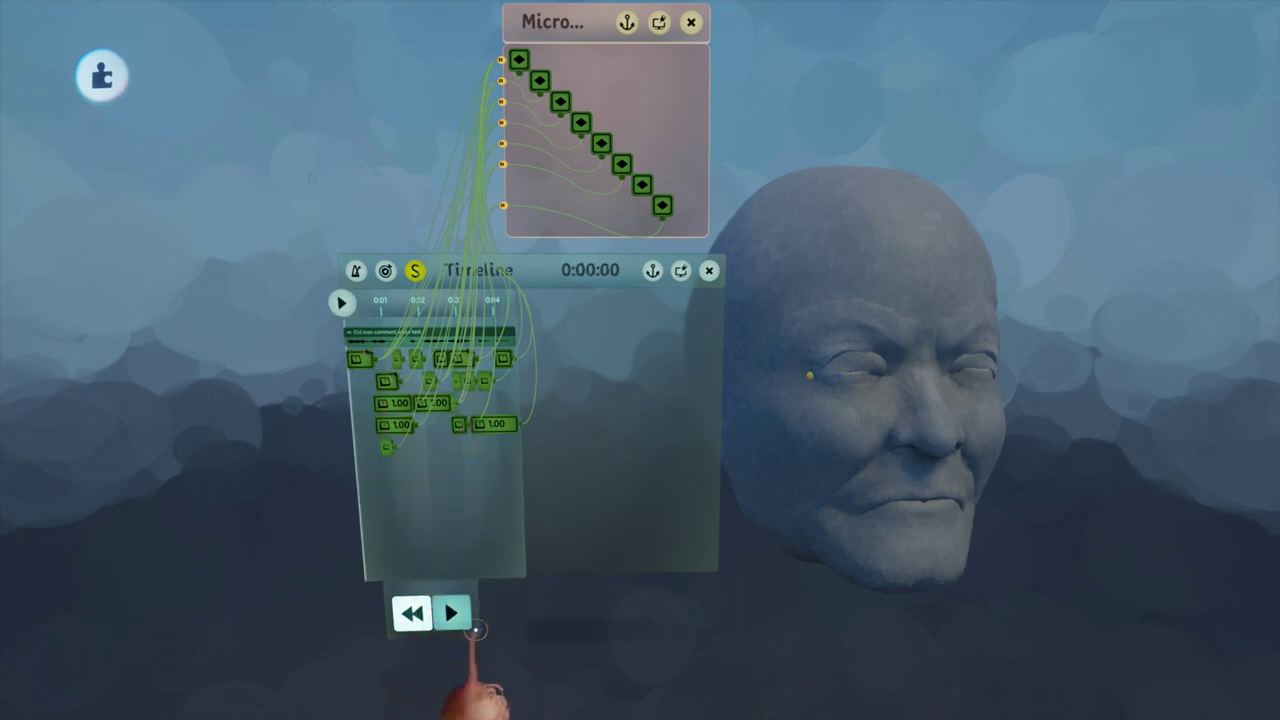
click(451, 613)
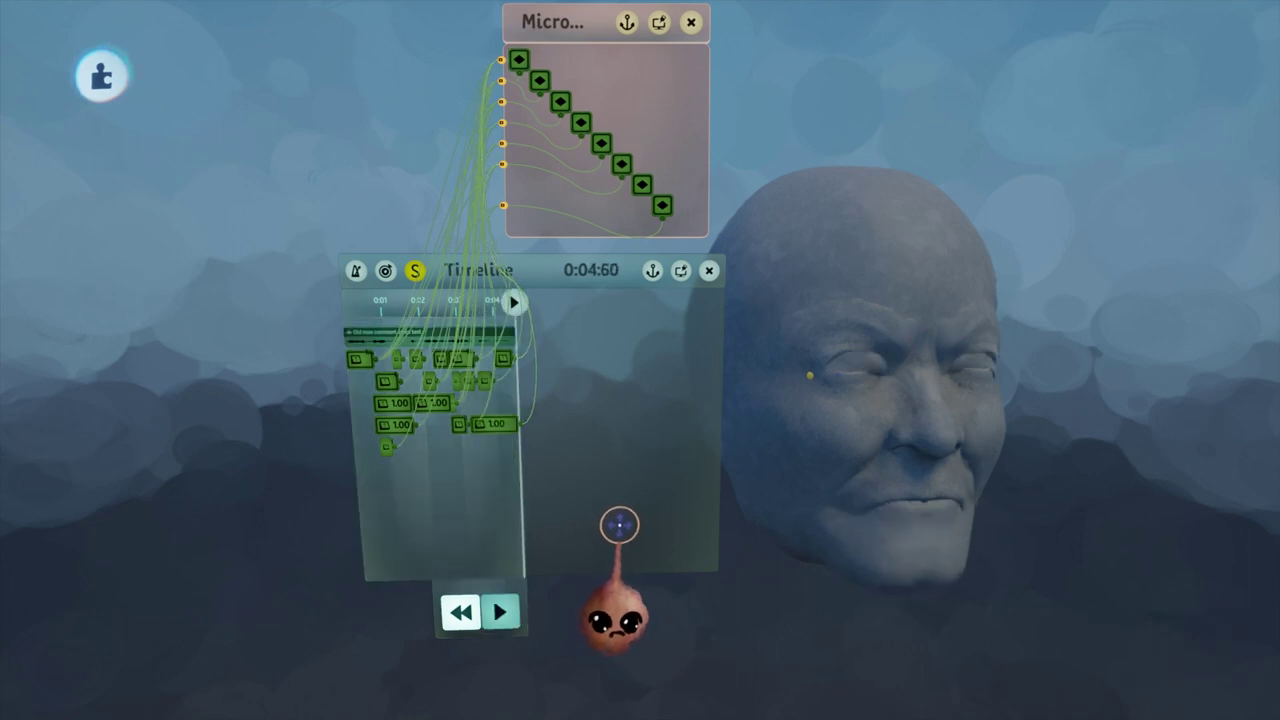
scroll(492, 612, up, 5)
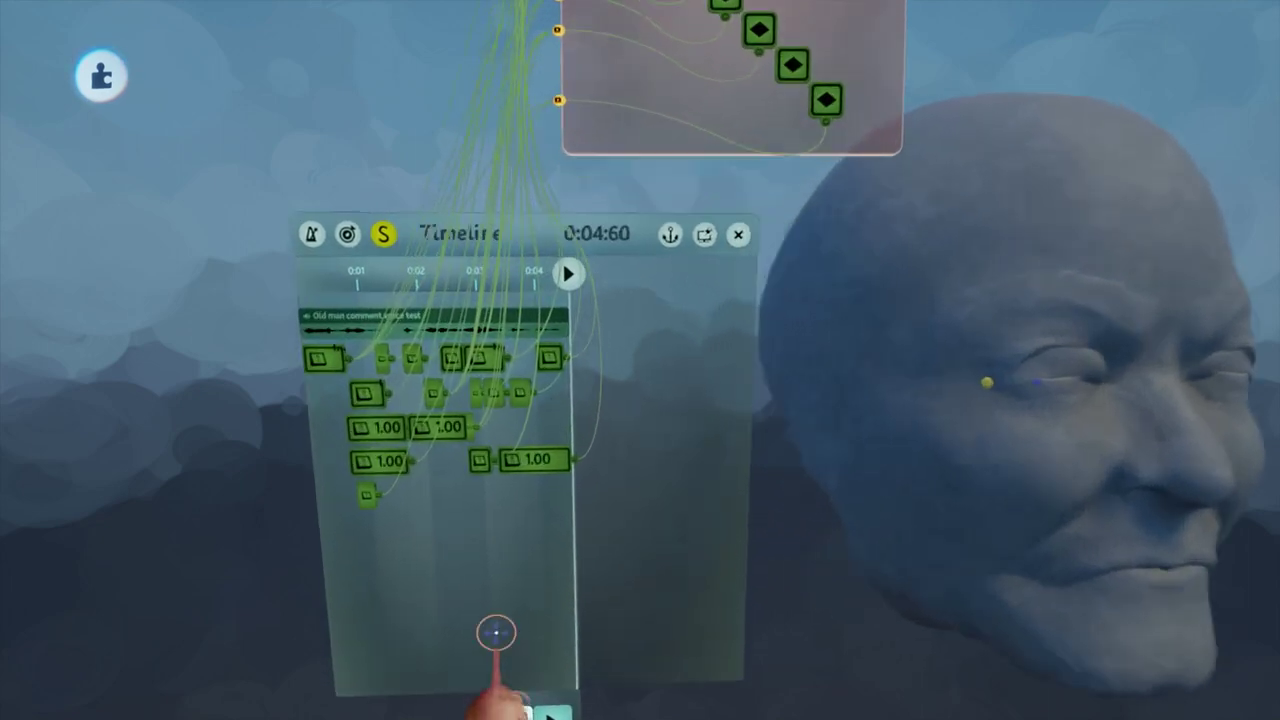
click(507, 690)
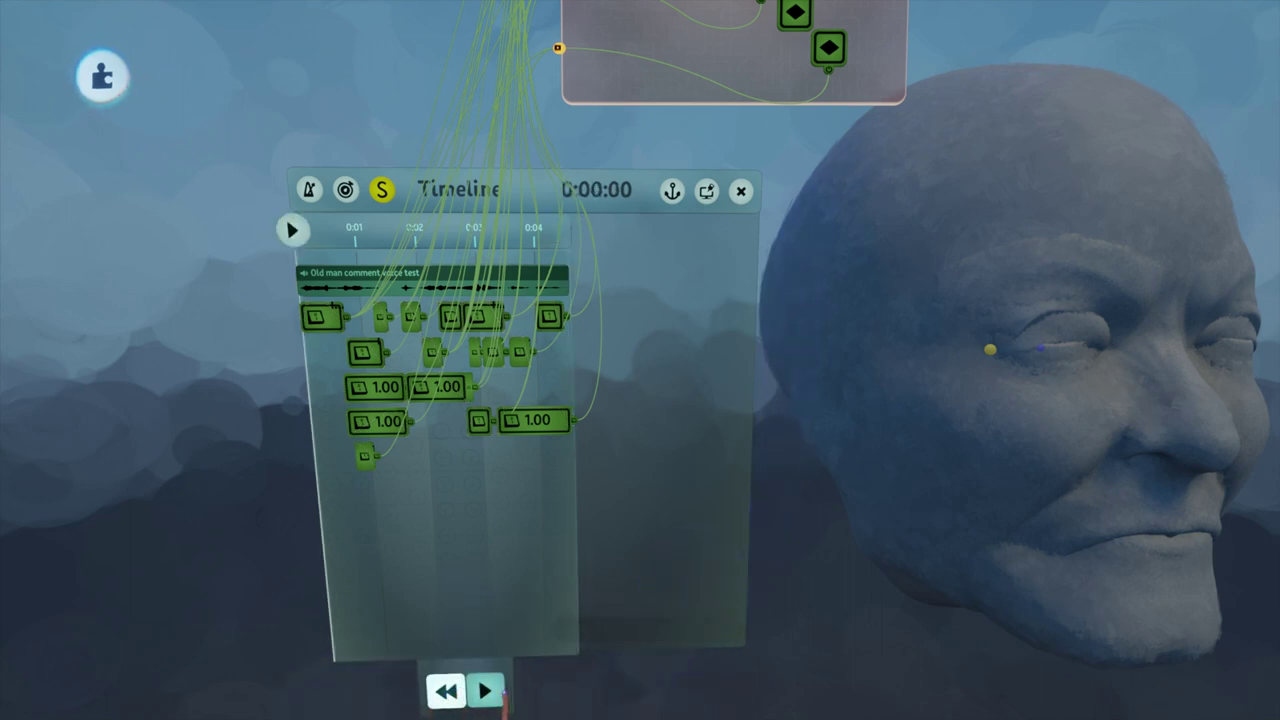
click(485, 690)
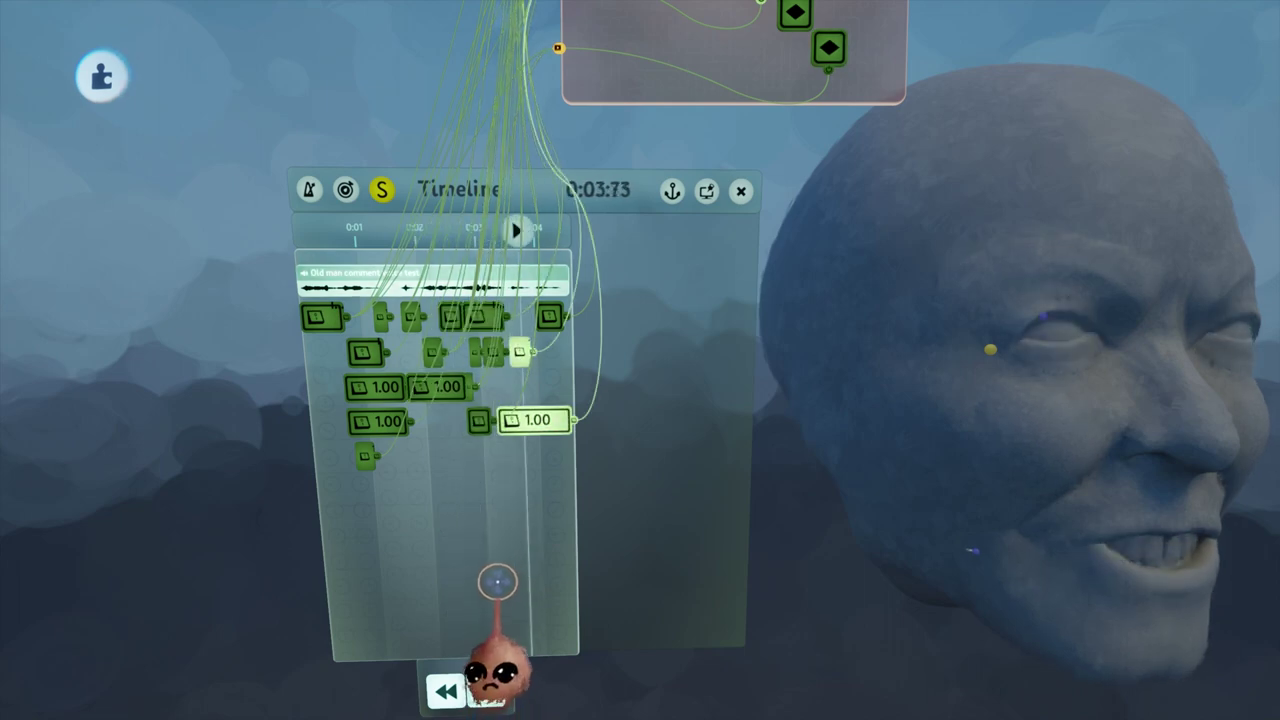
- Clone the narrow second-row switch at 0:03 onto the top row just before 0:04
scroll(640, 431, up, 4)
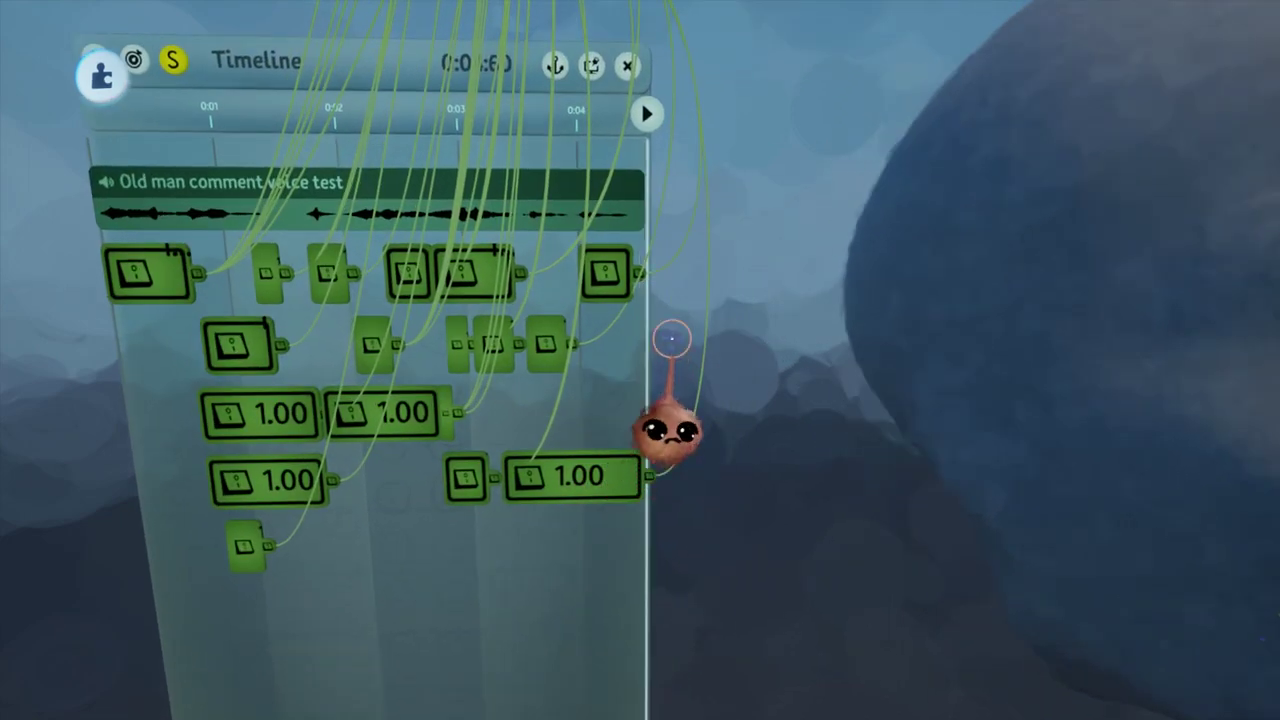
scroll(672, 339, up, 2)
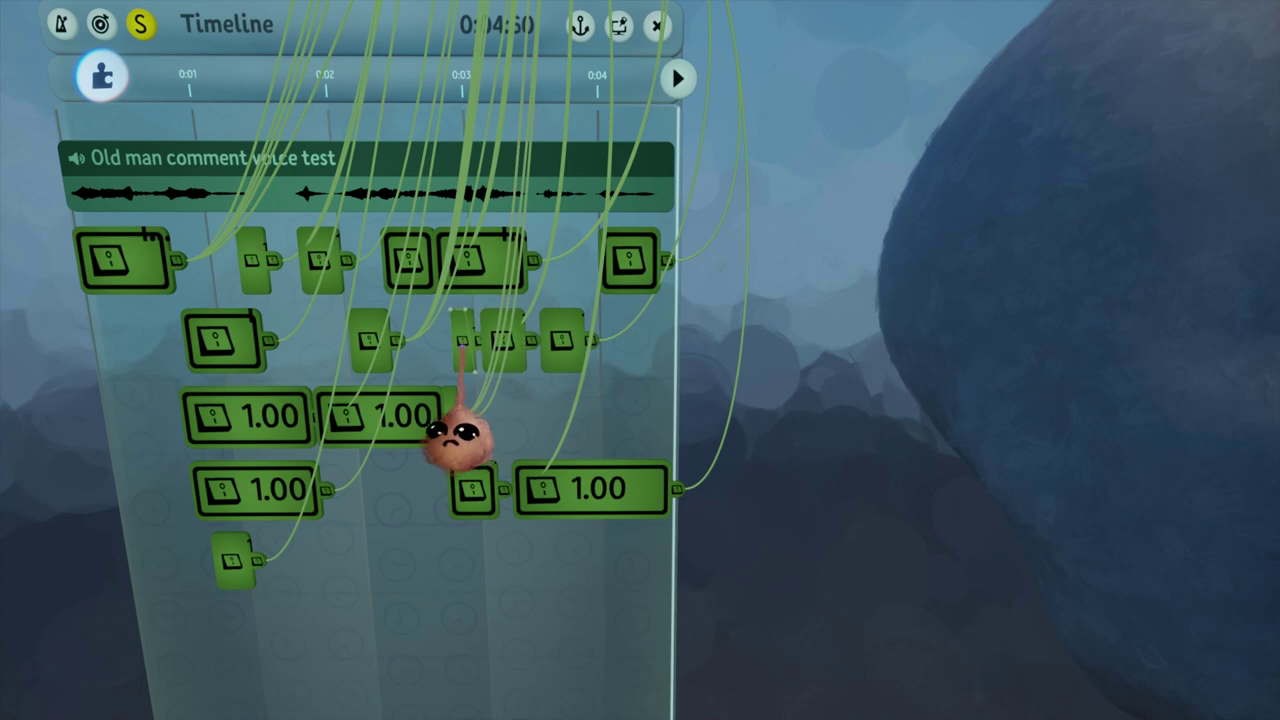
drag(463, 341, 559, 243)
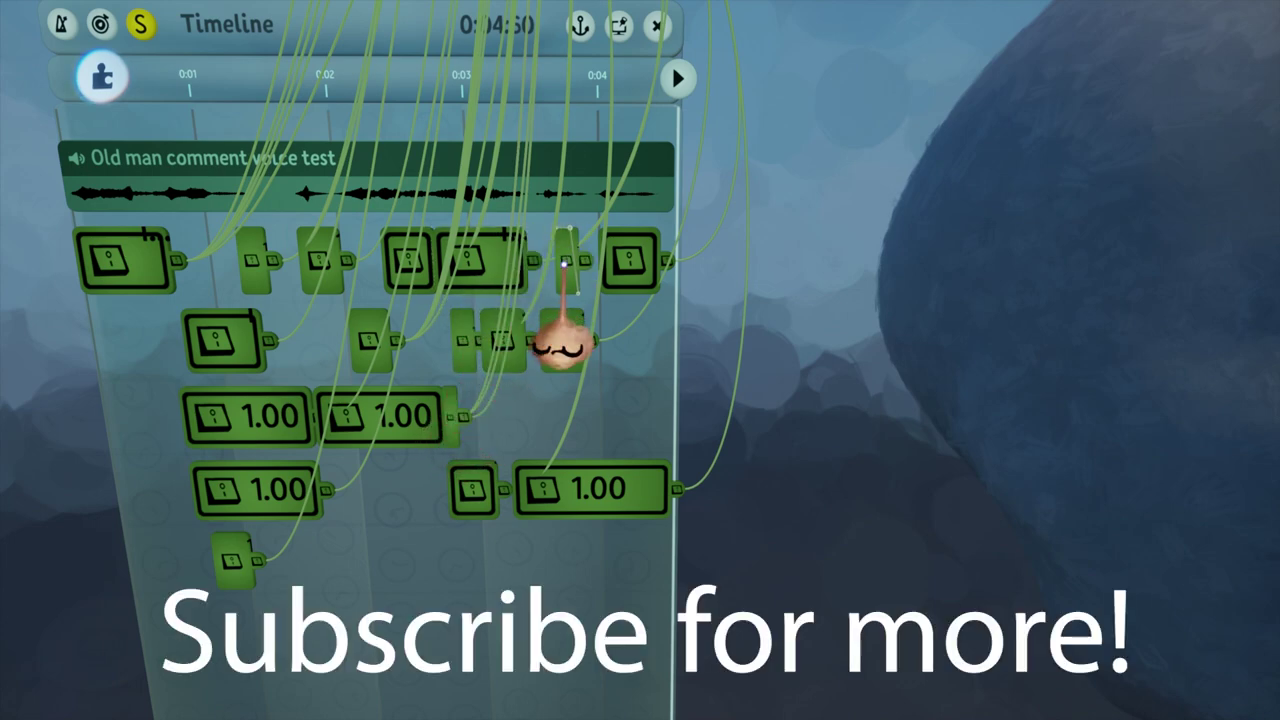